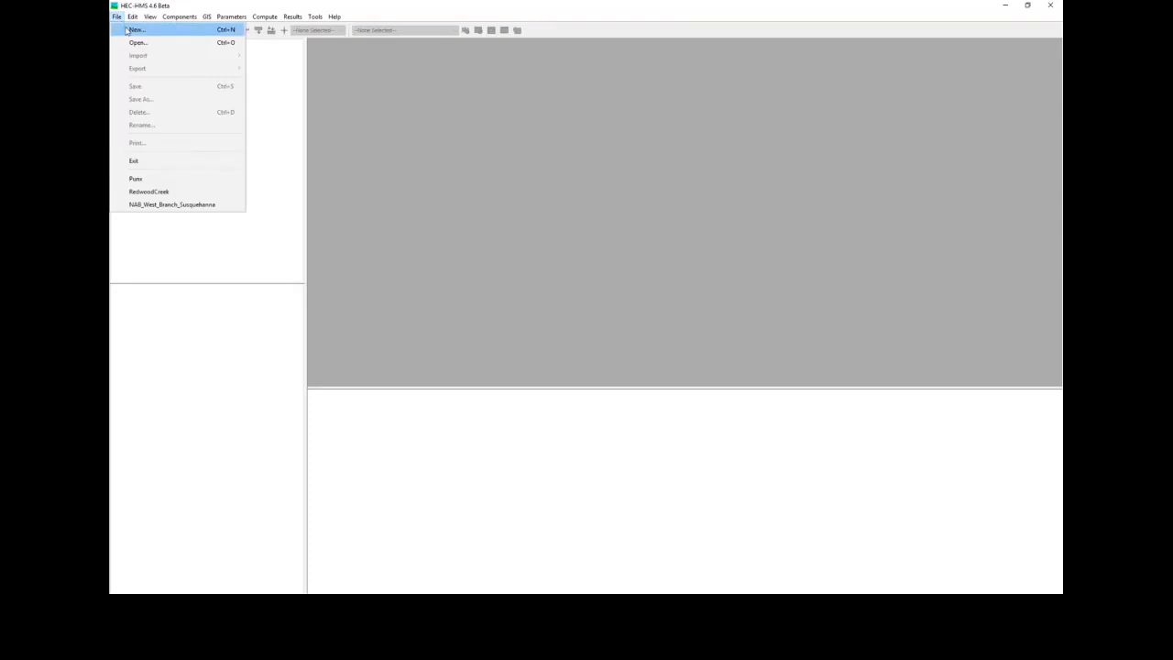
# Step: Create a new project named Punx in C:\PROJECTS\_Demo\NWO with U.S. Customary as the default unit system
pyautogui.click(127, 31)
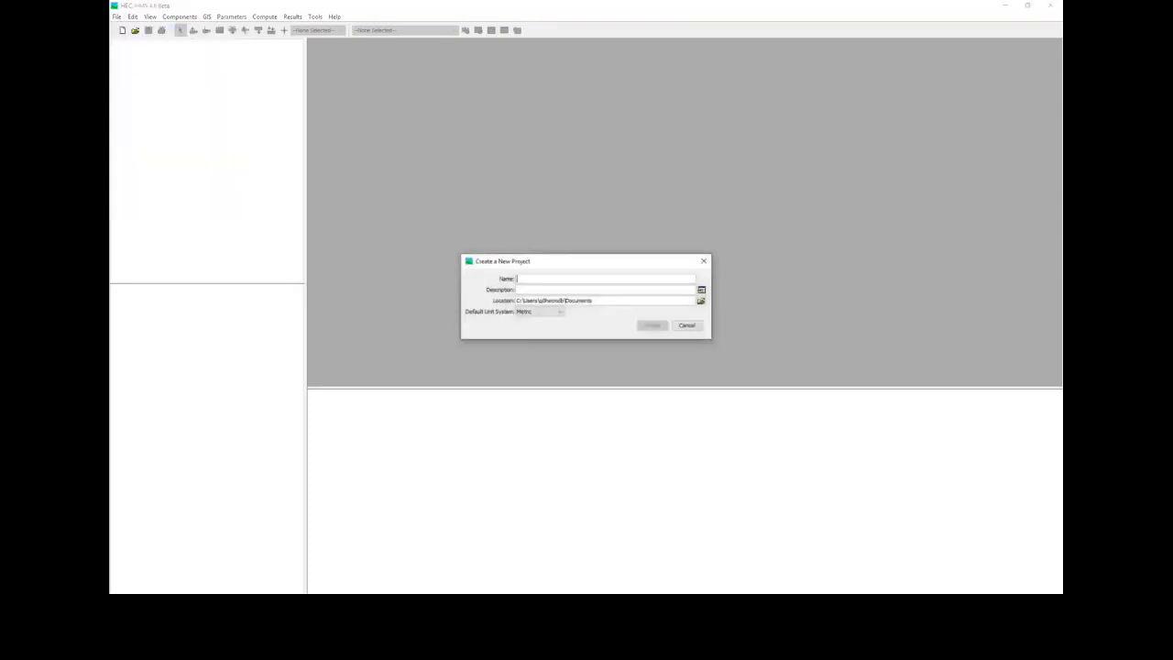
pyautogui.write('Pure')
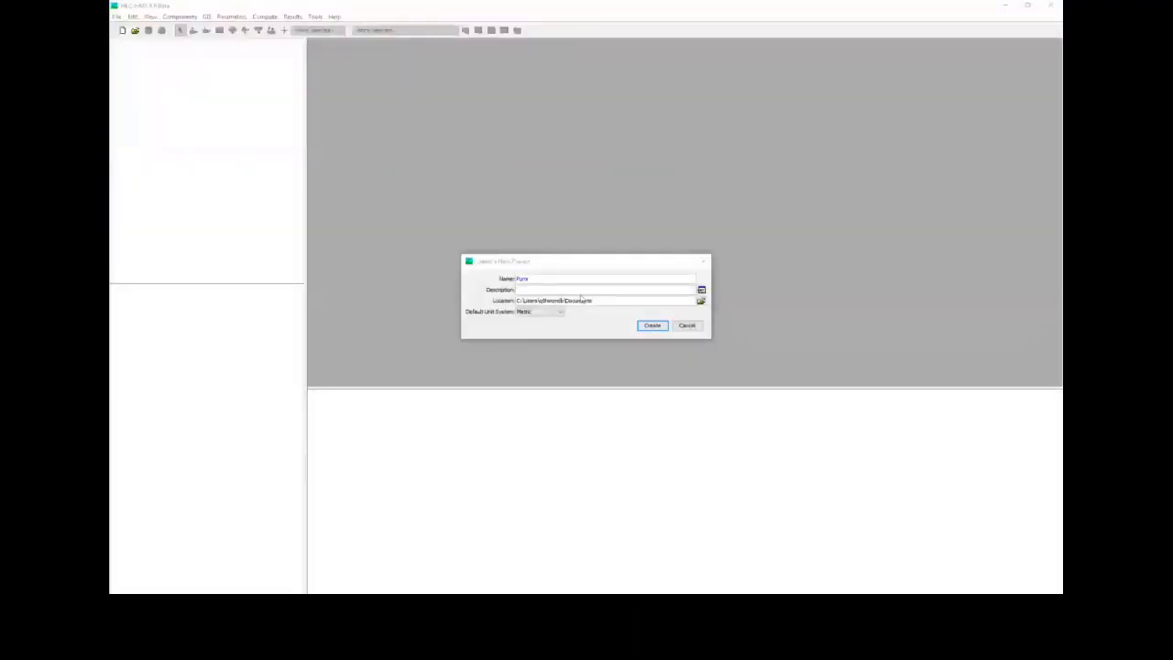
pyautogui.moveTo(598, 301); pyautogui.dragTo(505, 297)
pyautogui.write('C:\\PROJECTS\\_Demo\\NIYO')
pyautogui.click(540, 314)
pyautogui.click(537, 327)
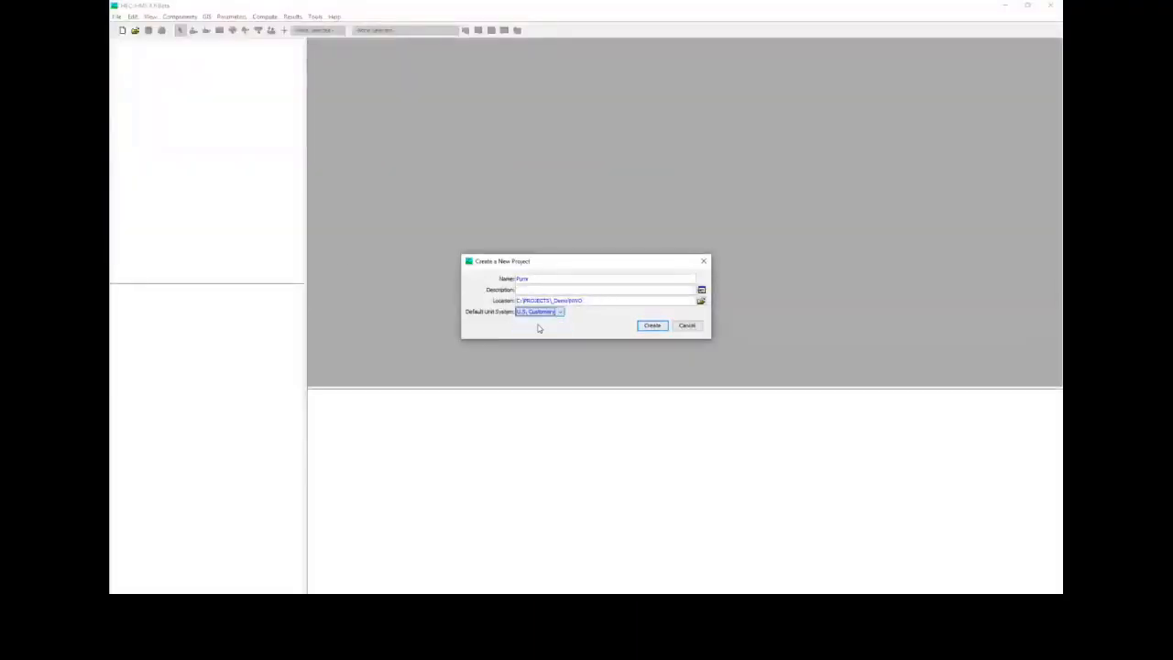
pyautogui.click(653, 326)
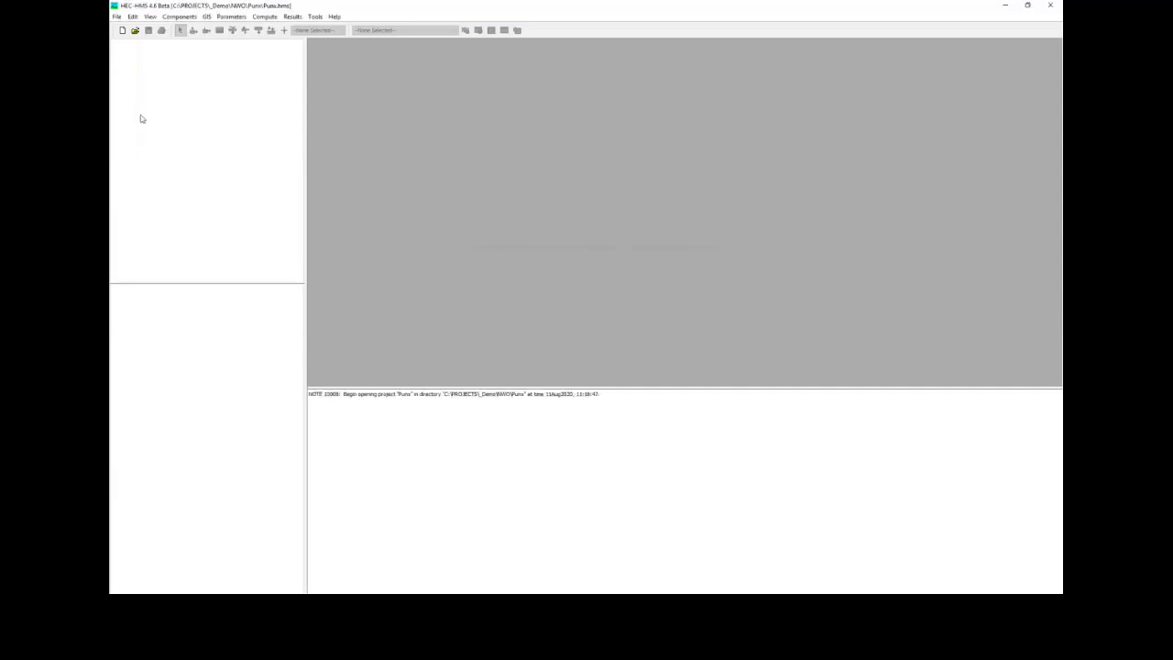
# Step: Create a new basin model named Punx and close the basin model manager
pyautogui.click(179, 17)
pyautogui.click(209, 47)
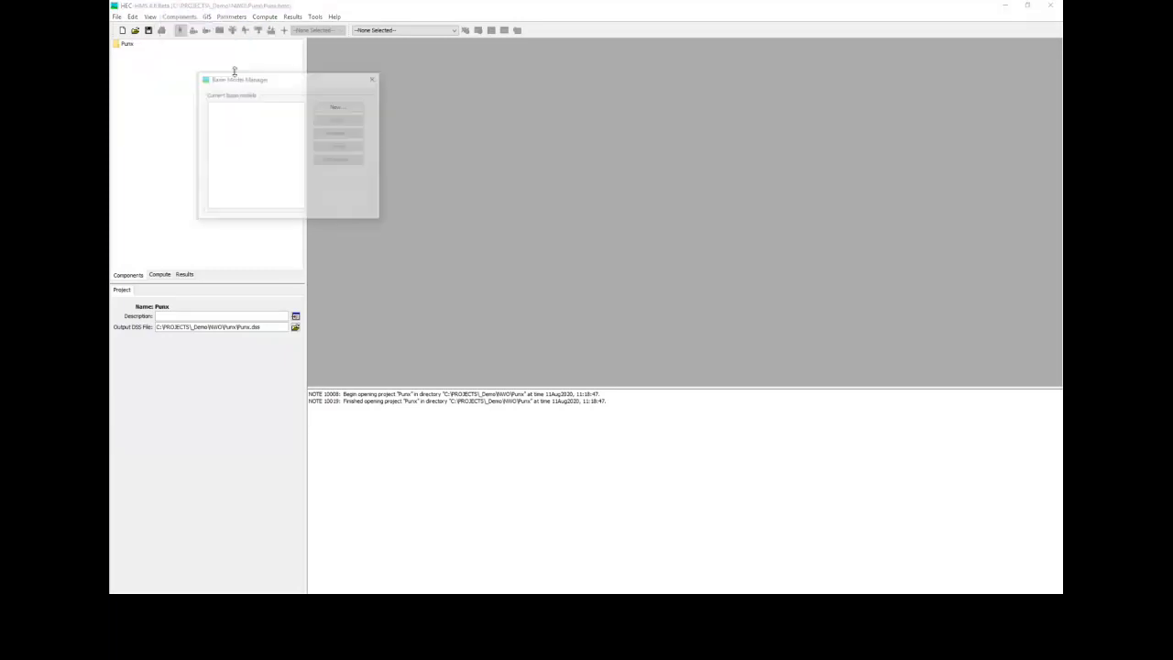
pyautogui.click(339, 107)
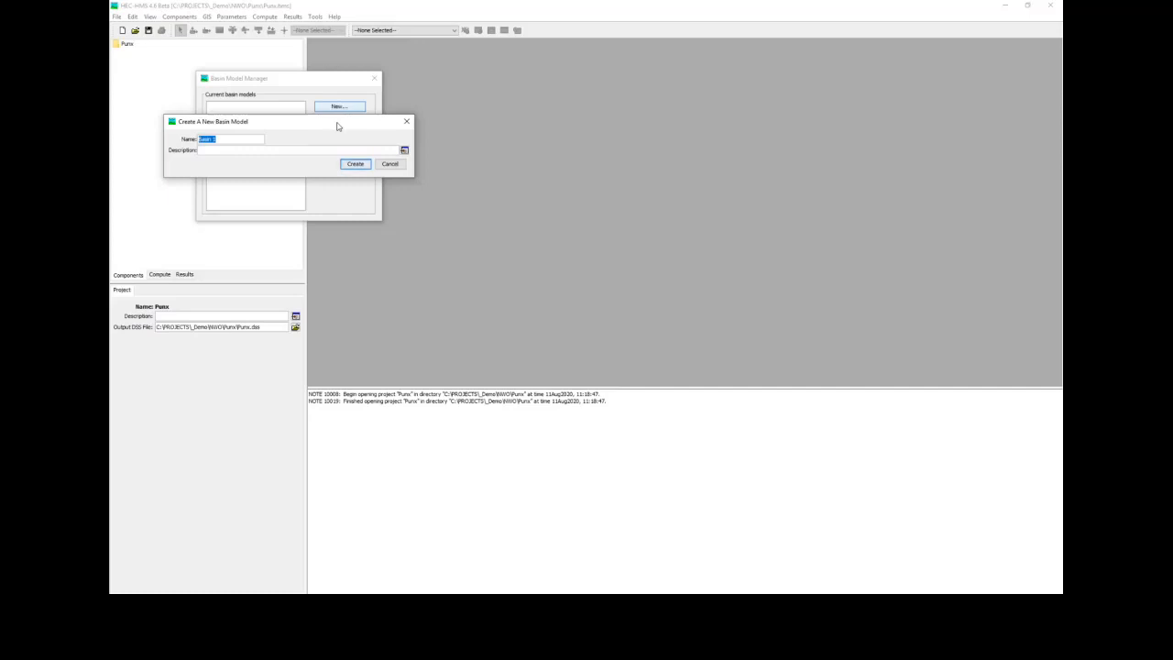
pyautogui.write('Punx')
pyautogui.click(355, 163)
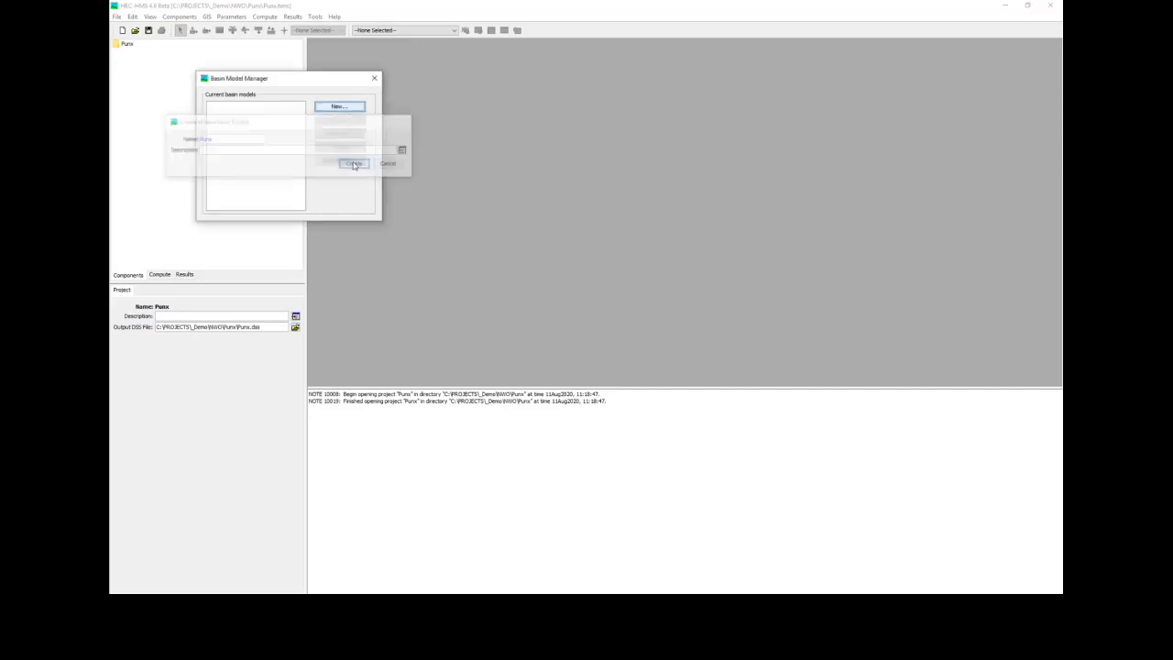
pyautogui.click(374, 78)
# Step: Begin a new terrain data component named NED_10m and proceed to its elevation file settings
pyautogui.click(181, 17)
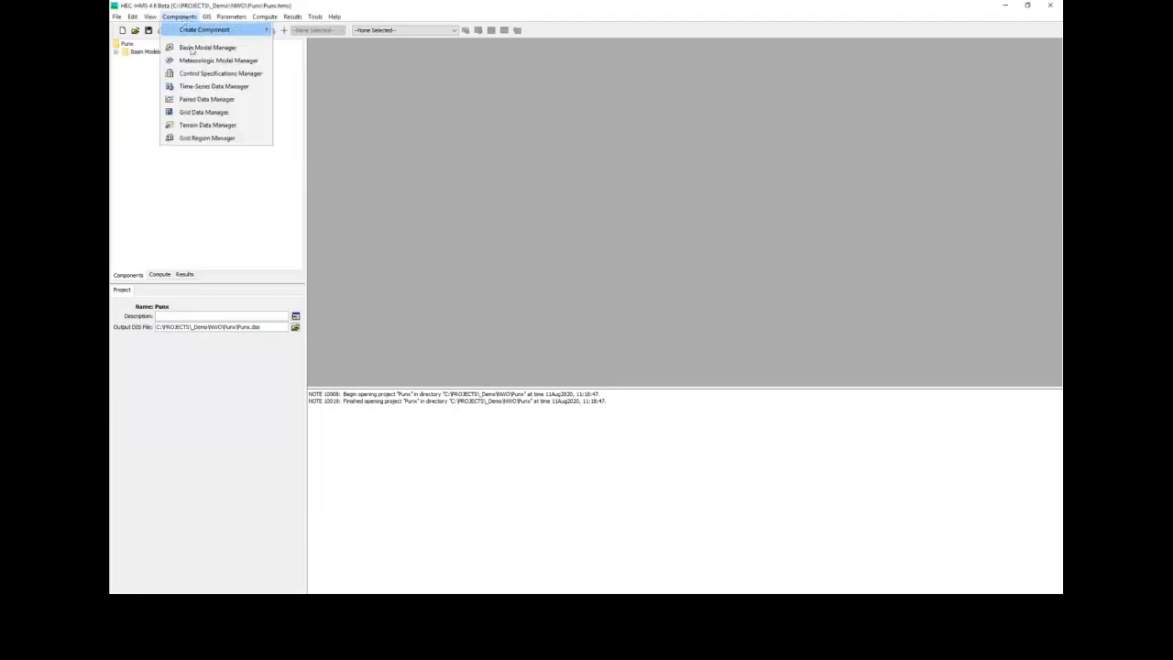
pyautogui.click(202, 125)
pyautogui.click(339, 106)
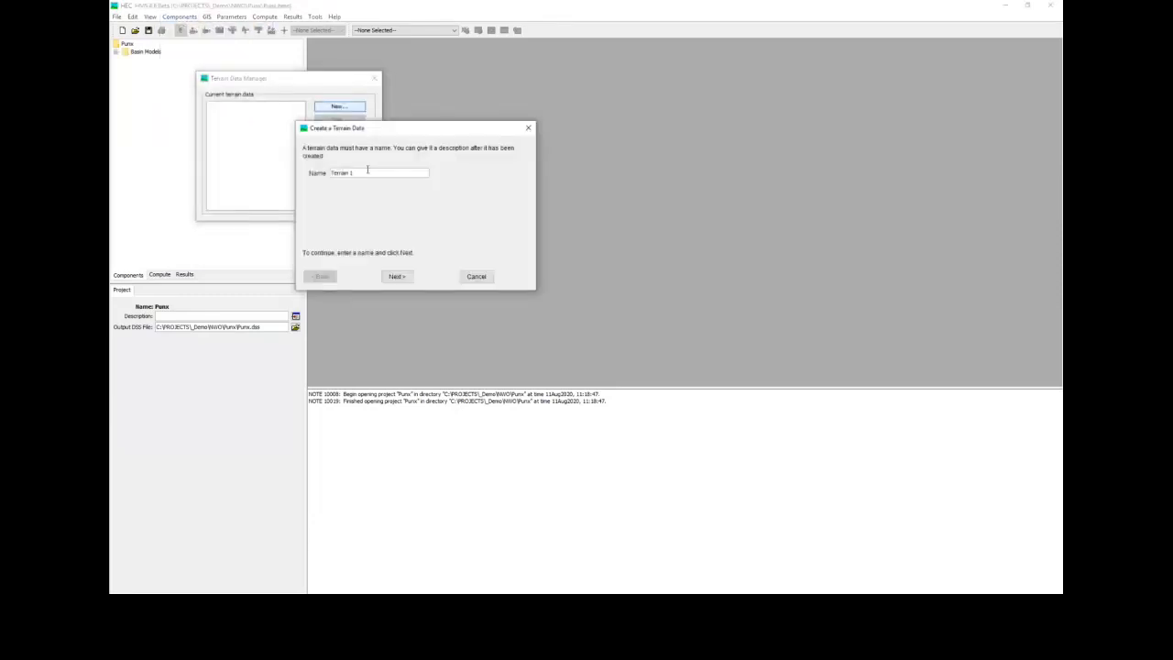
pyautogui.write('NED_10m')
pyautogui.click(397, 277)
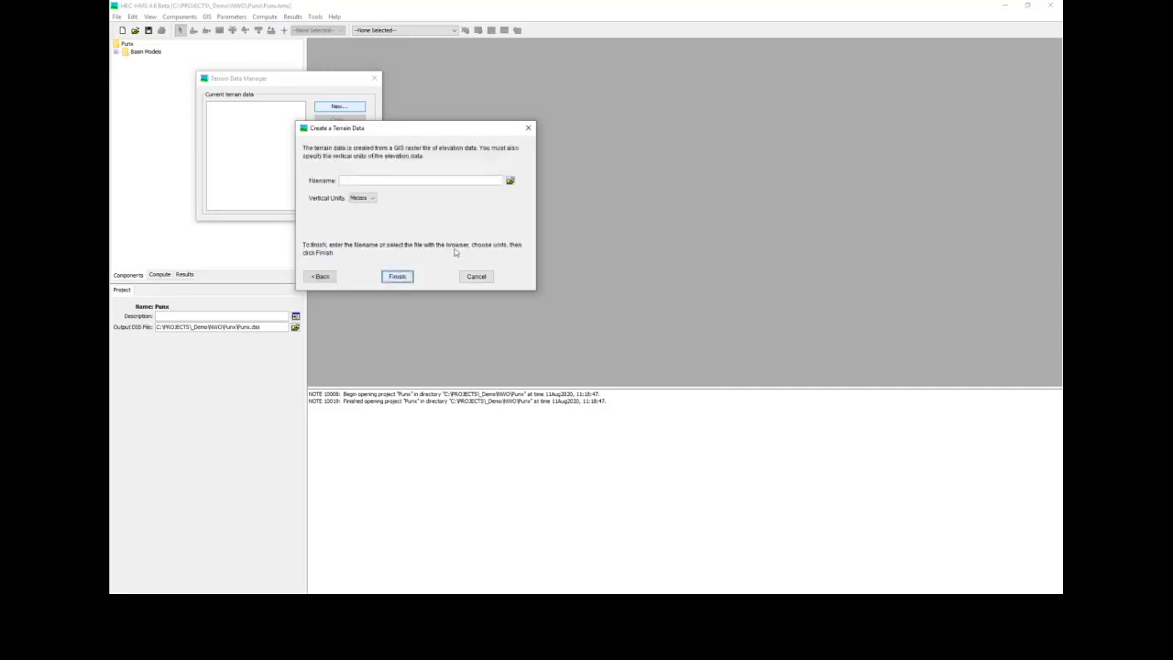
# Step: Choose punxsutawney_albers_ft.tif from C:\PROJECTS\_Demo\NWO\data\GIS as the elevation raster for the terrain data
pyautogui.click(510, 181)
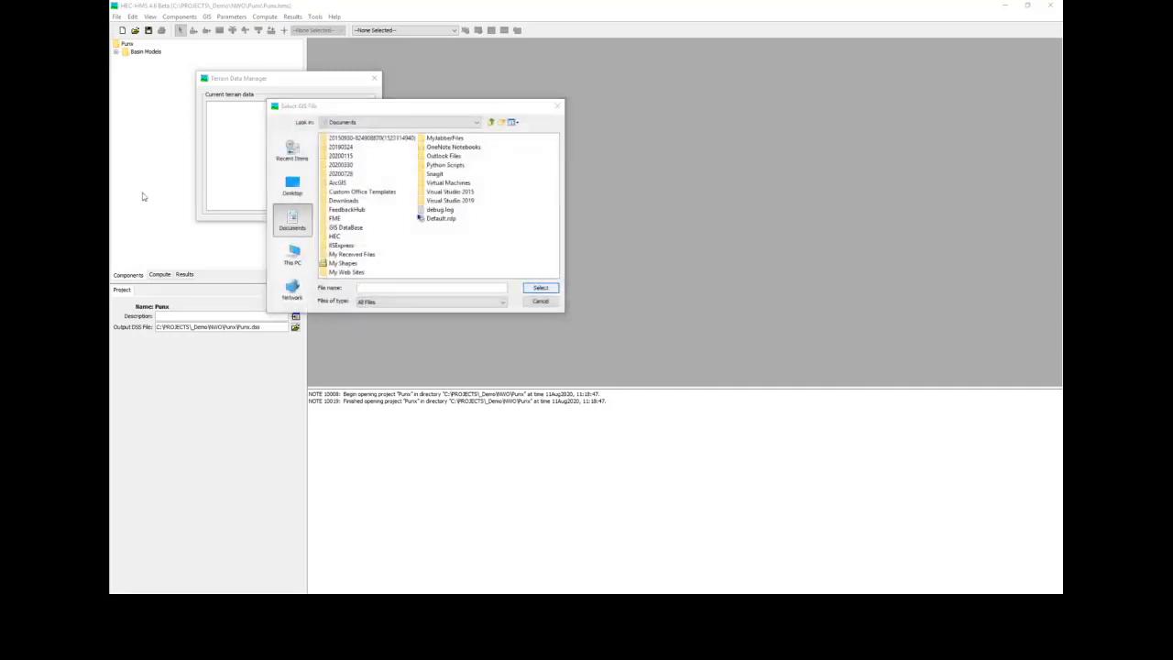
pyautogui.click(368, 287)
pyautogui.write('C:\\PROJECTS\\_Demo\\NWO\\data\\GIS')
pyautogui.press('Return')
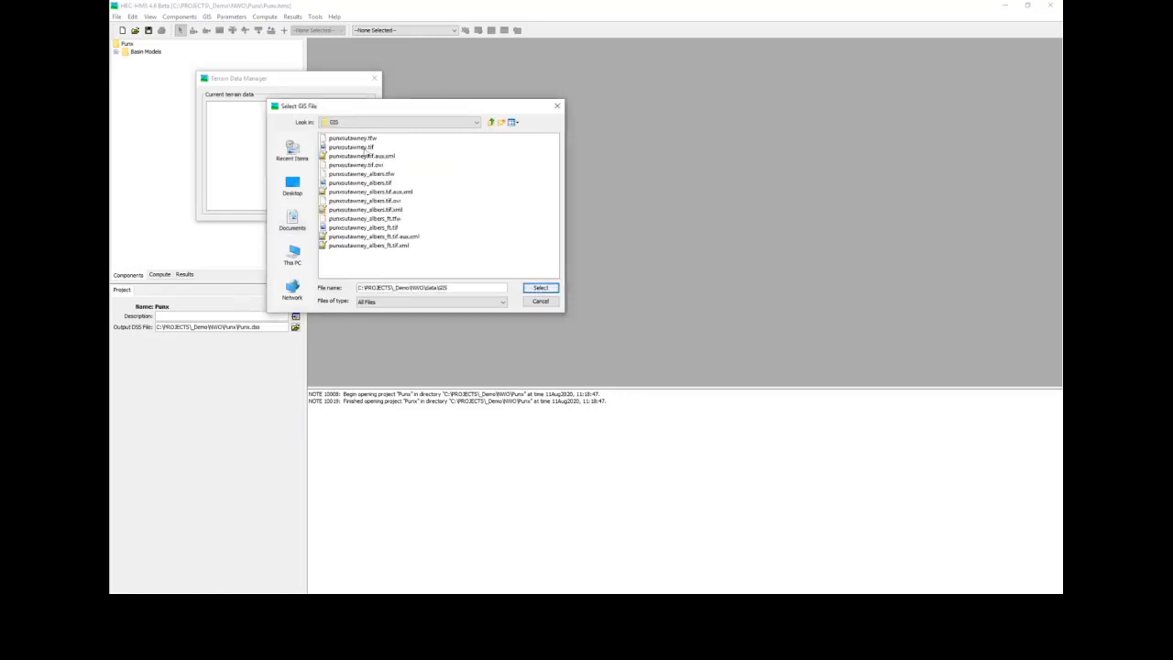
pyautogui.click(365, 148)
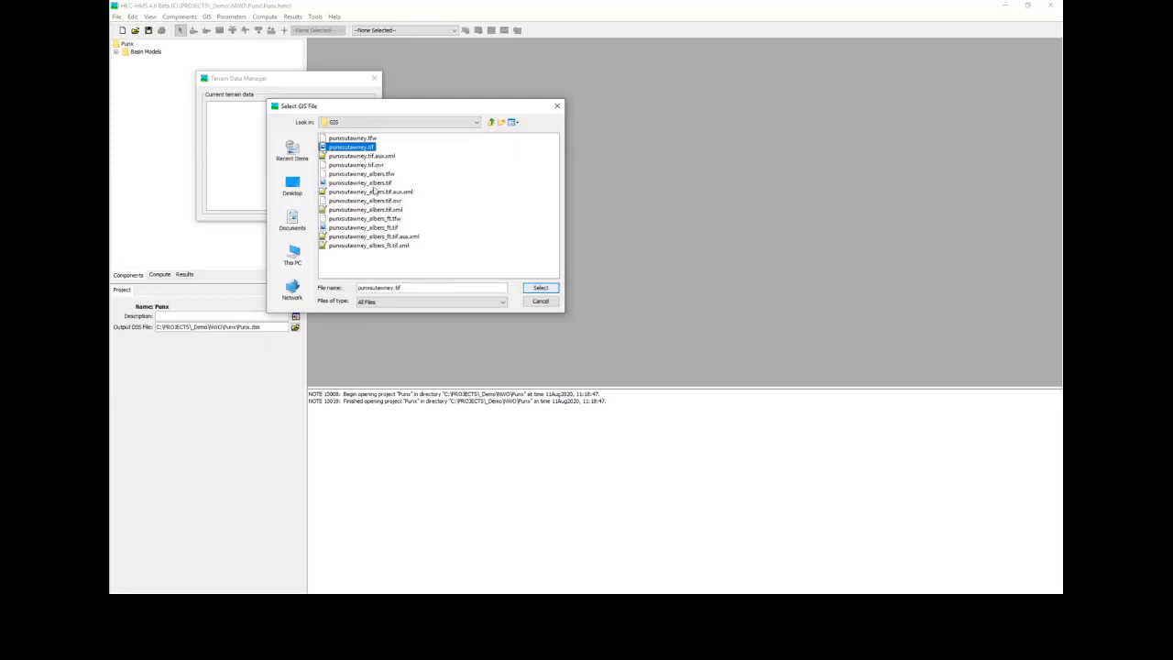
pyautogui.click(371, 184)
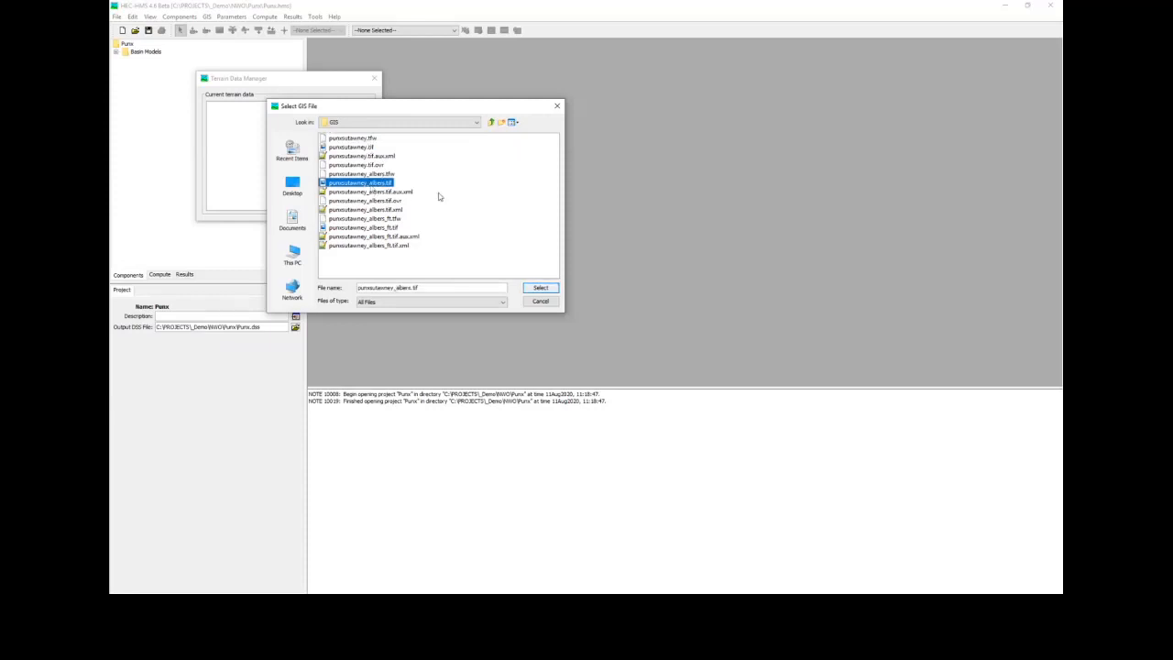
pyautogui.click(469, 227)
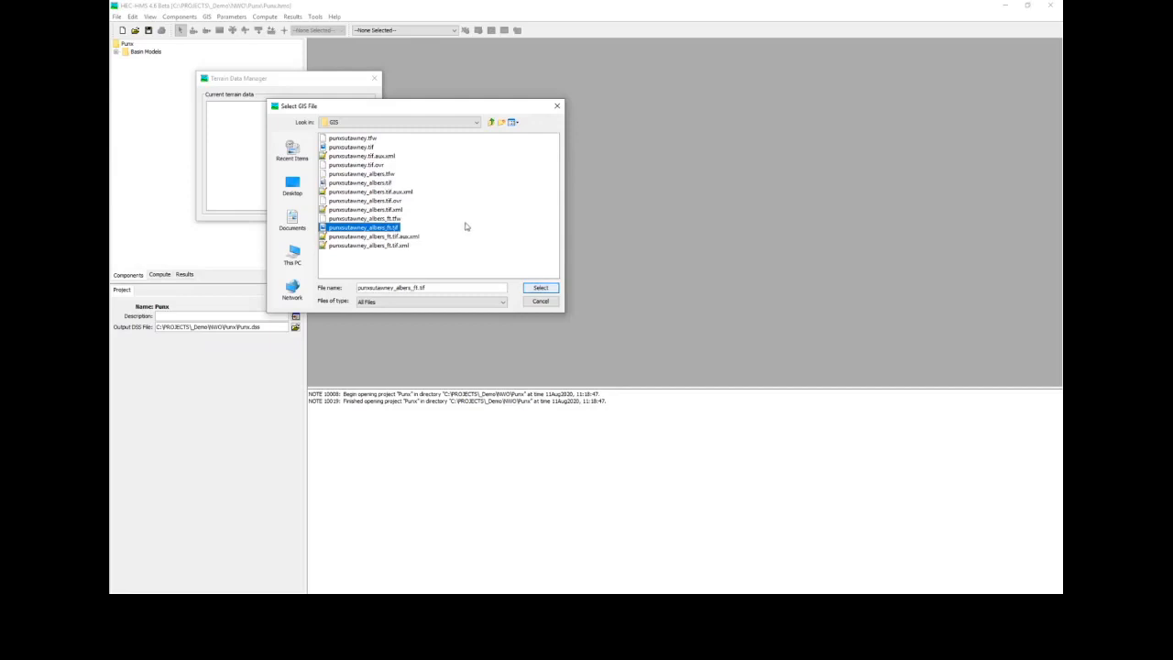
pyautogui.click(540, 288)
# Step: Set the terrain's vertical units to Feet, finish creating it and close the terrain data manager
pyautogui.click(362, 198)
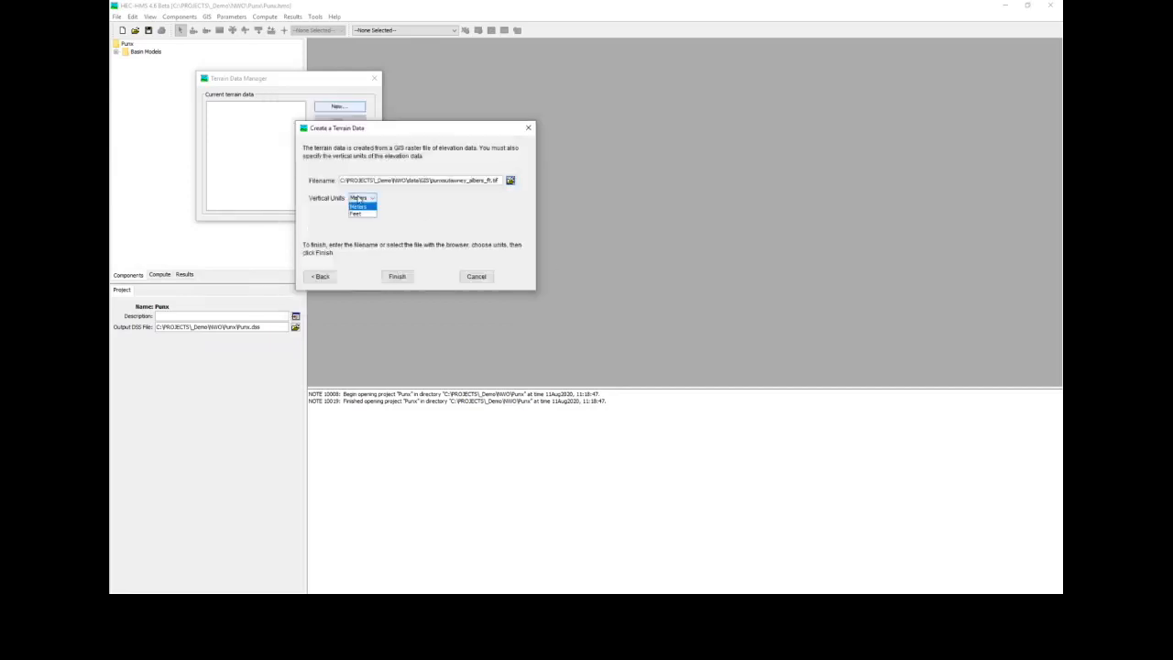
pyautogui.click(348, 214)
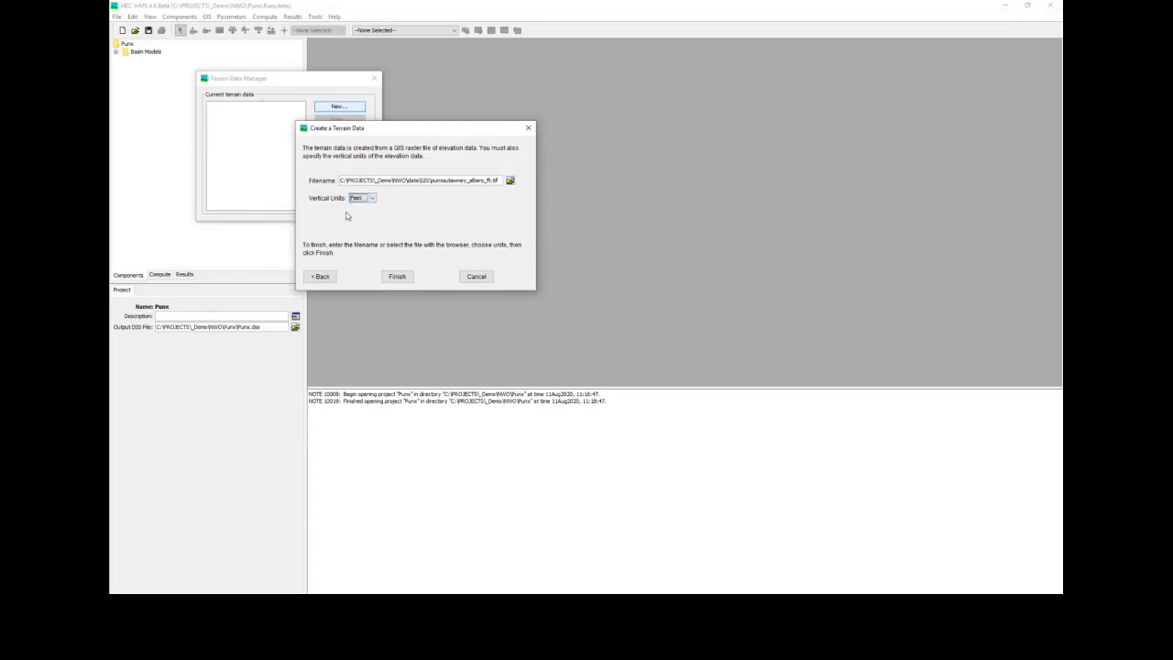
pyautogui.click(396, 277)
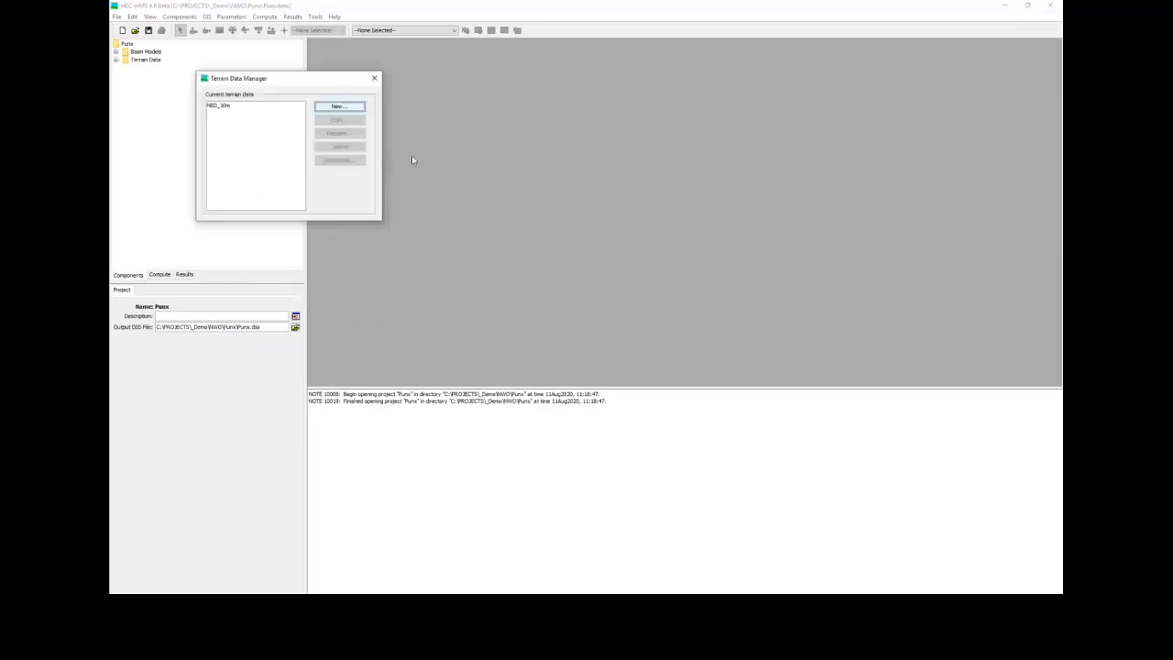
pyautogui.click(374, 79)
# Step: Assign the NED_10m terrain data to the Punx basin model and save the project, skipping the coordinate system selection
pyautogui.click(152, 68)
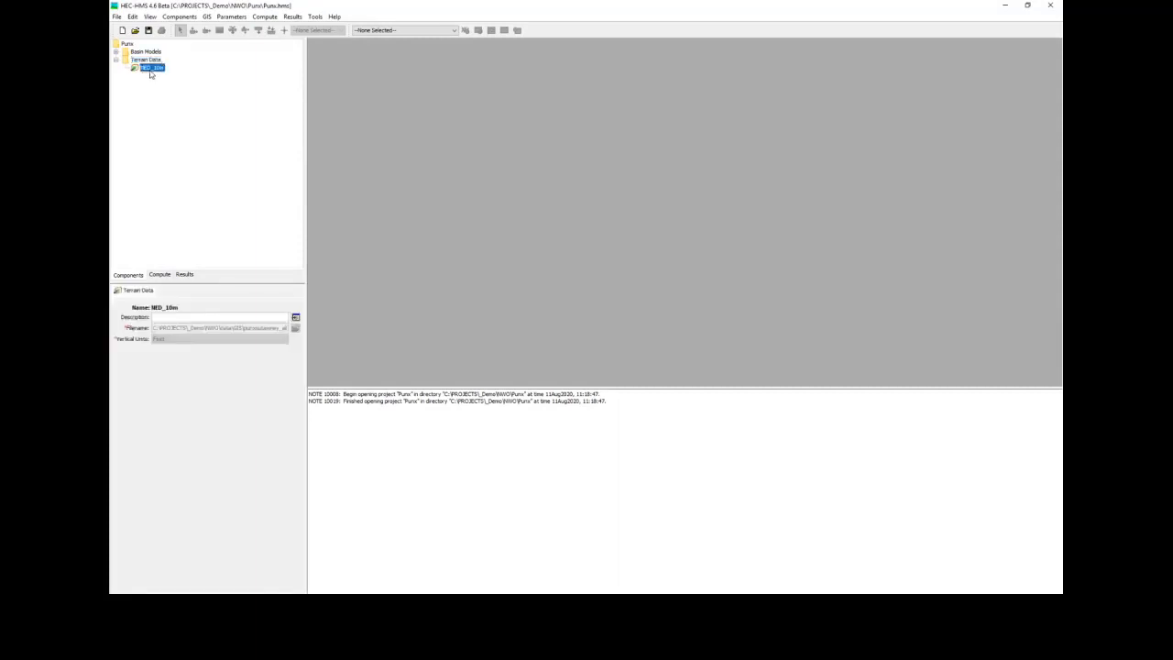
pyautogui.doubleClick(147, 52)
pyautogui.click(146, 59)
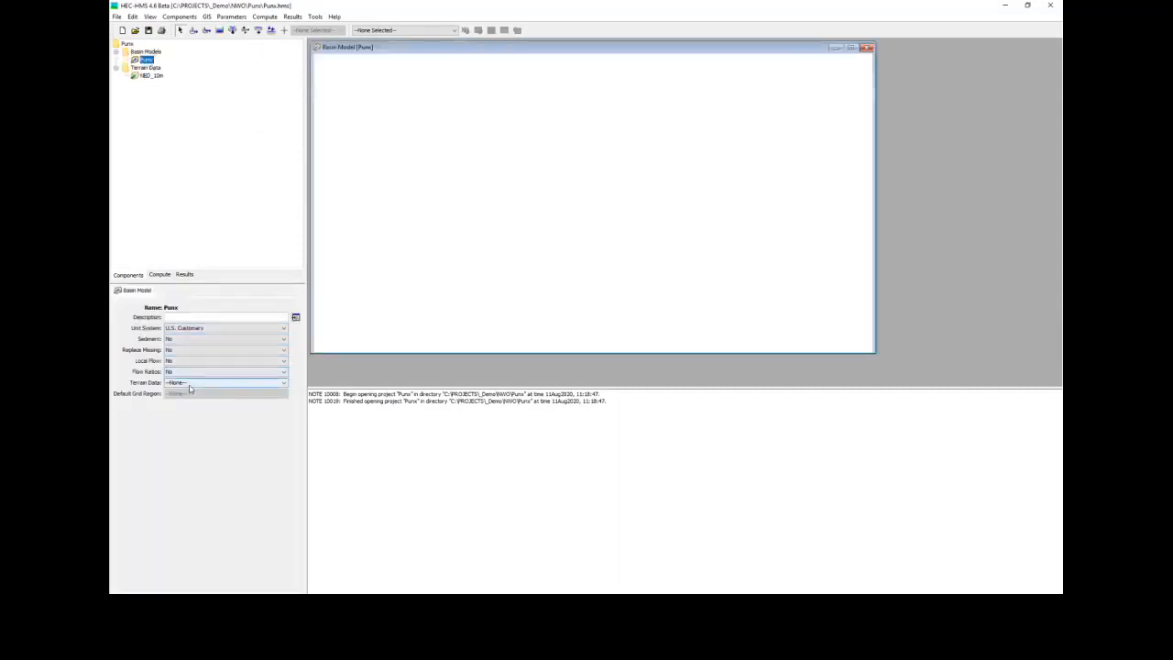
pyautogui.click(199, 384)
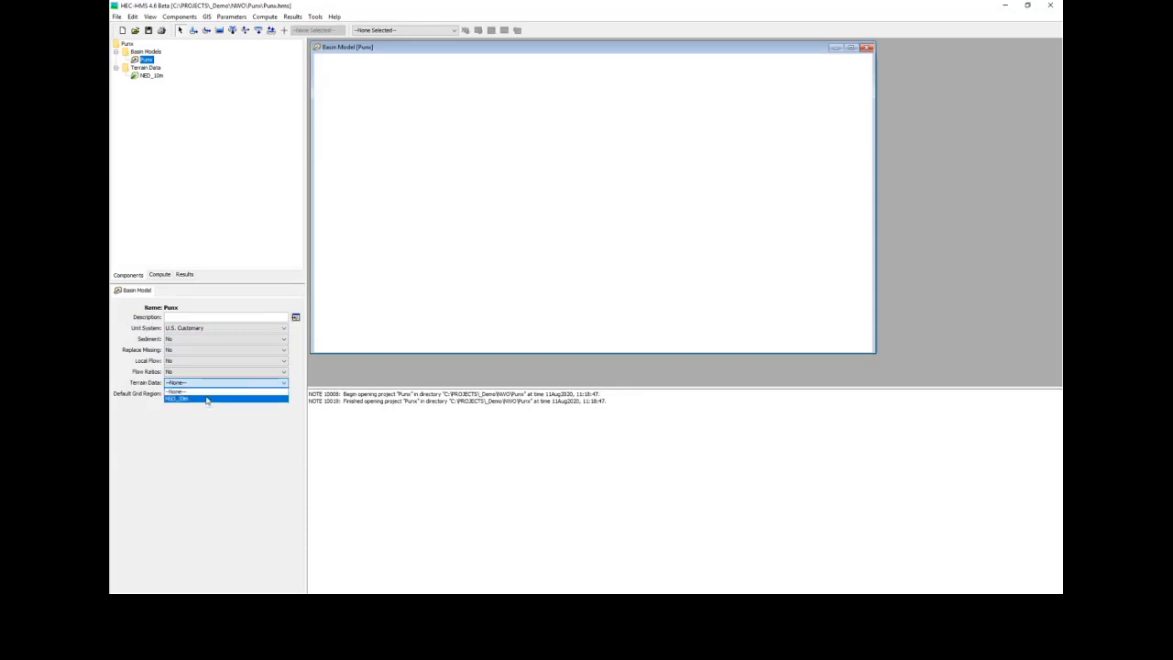
pyautogui.click(209, 399)
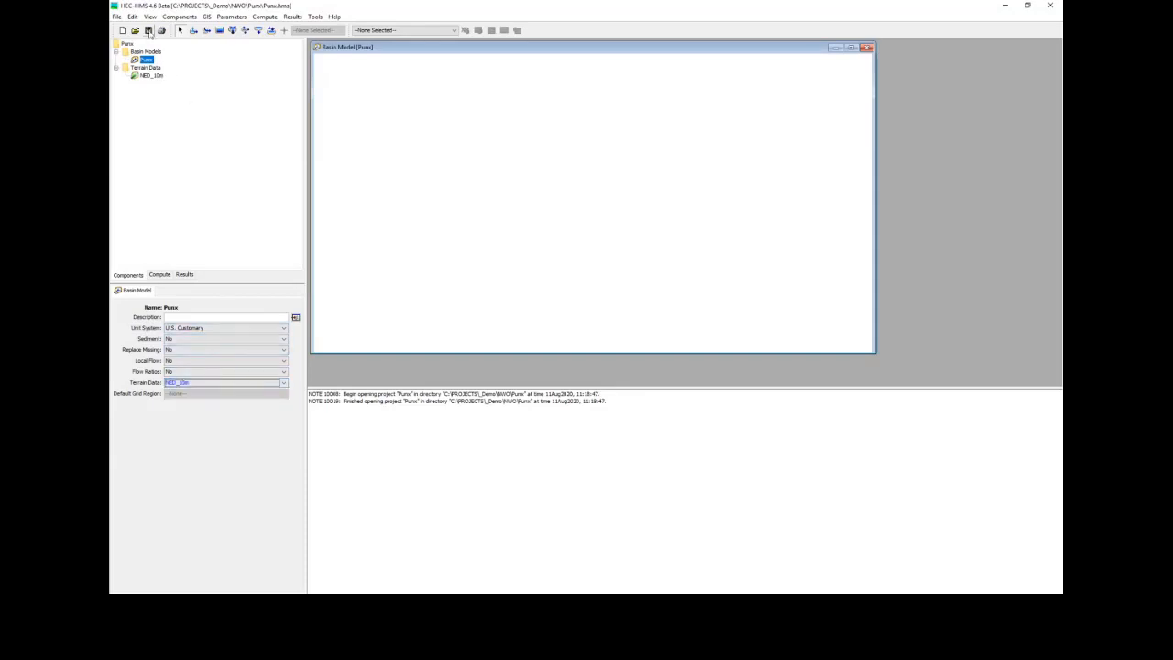
pyautogui.click(150, 31)
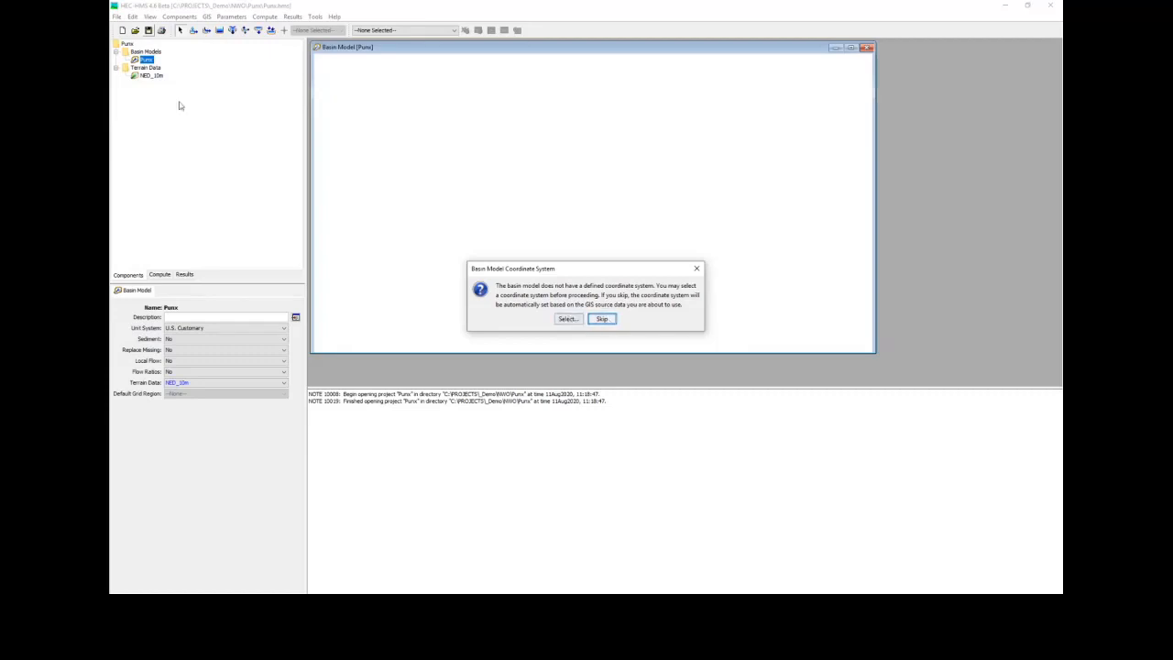
pyautogui.click(602, 319)
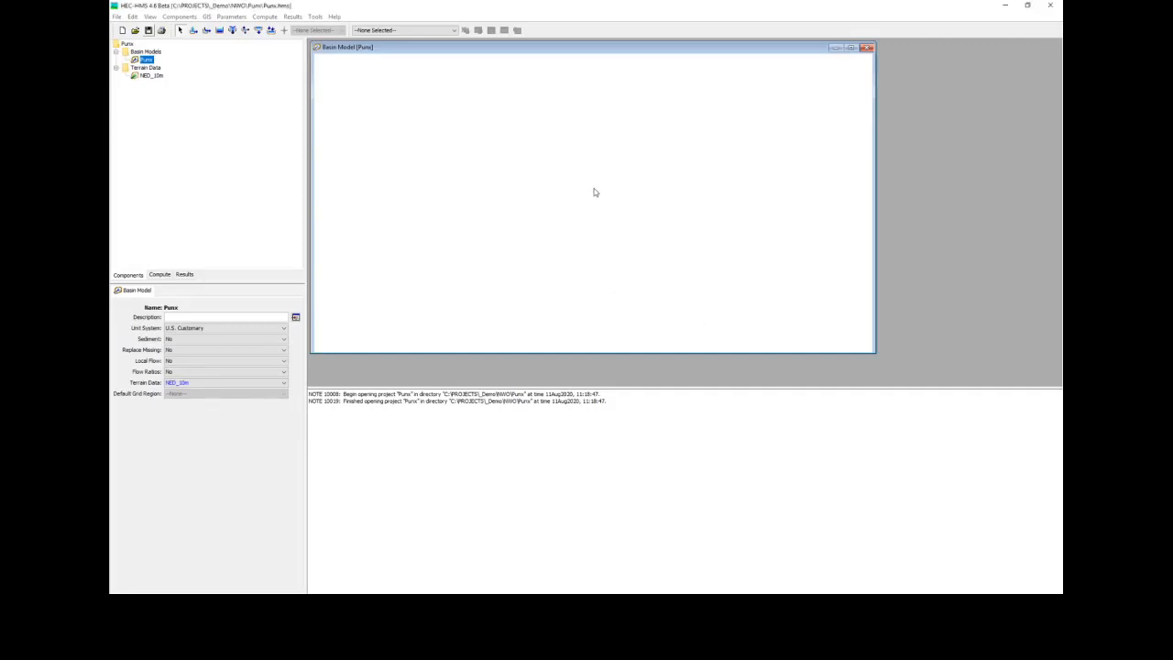
# Step: Maximize and enlarge the Punx basin map, and run Preprocess Sinks on its terrain
pyautogui.doubleClick(455, 48)
pyautogui.moveTo(472, 388); pyautogui.dragTo(471, 464)
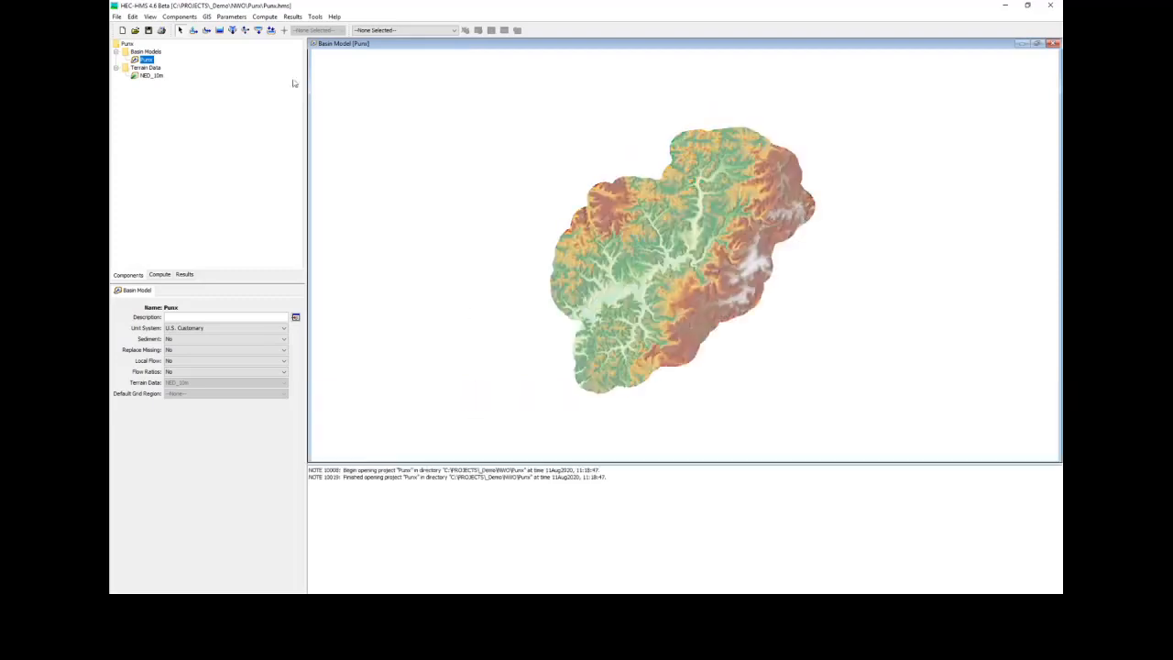
pyautogui.click(207, 17)
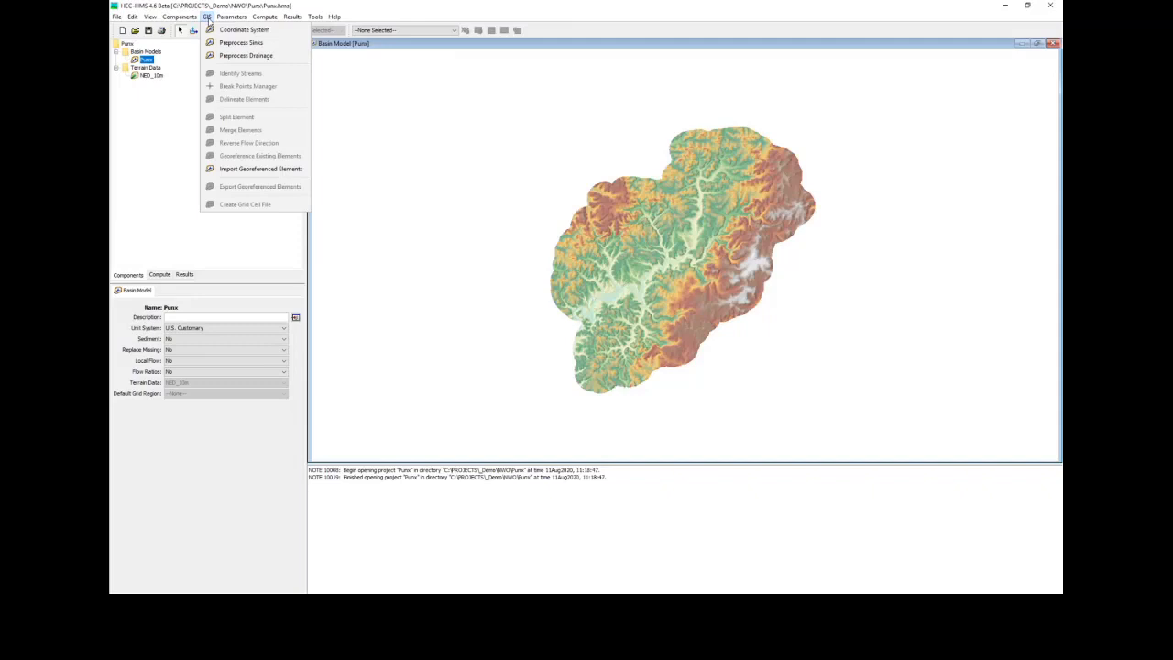
pyautogui.click(286, 45)
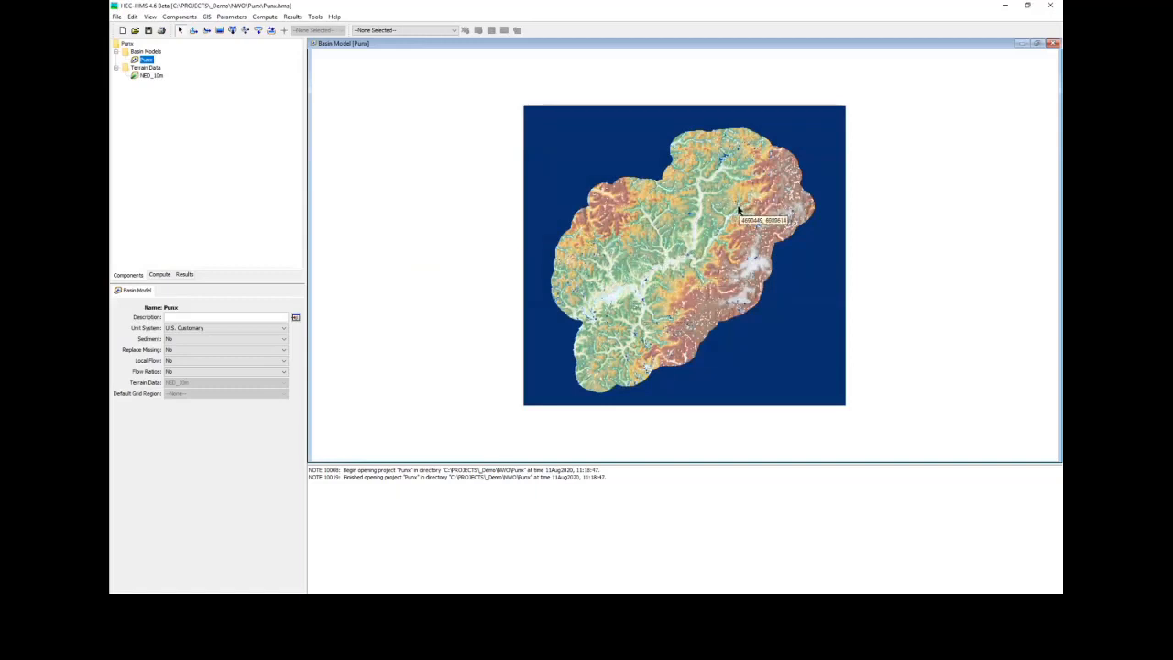
# Step: Open the basin map's layer list and display the Sink Locations layer alone, with Sink Fill and Terrain hidden
pyautogui.rightClick(434, 169)
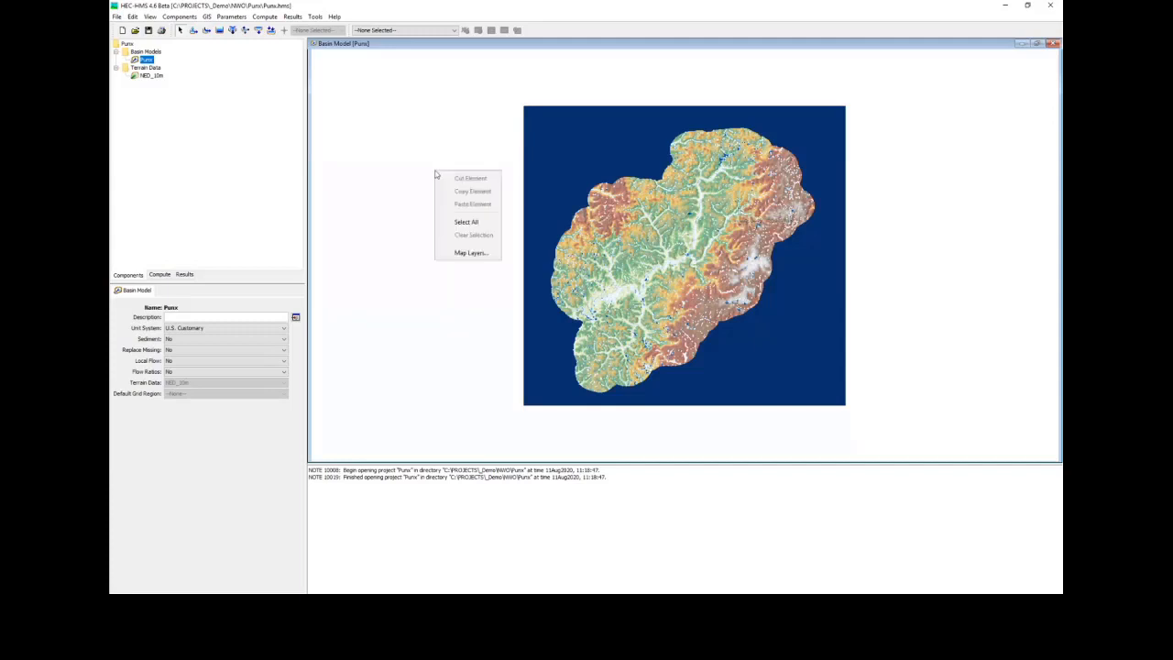
pyautogui.click(472, 253)
pyautogui.click(203, 112)
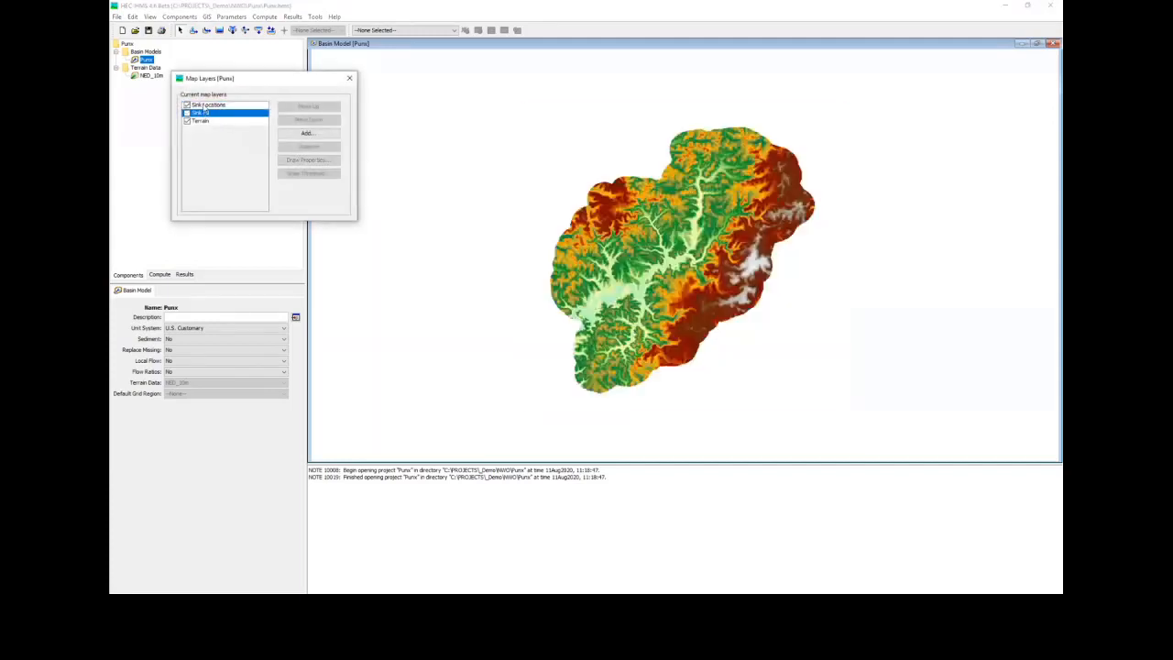
pyautogui.click(204, 105)
pyautogui.click(204, 121)
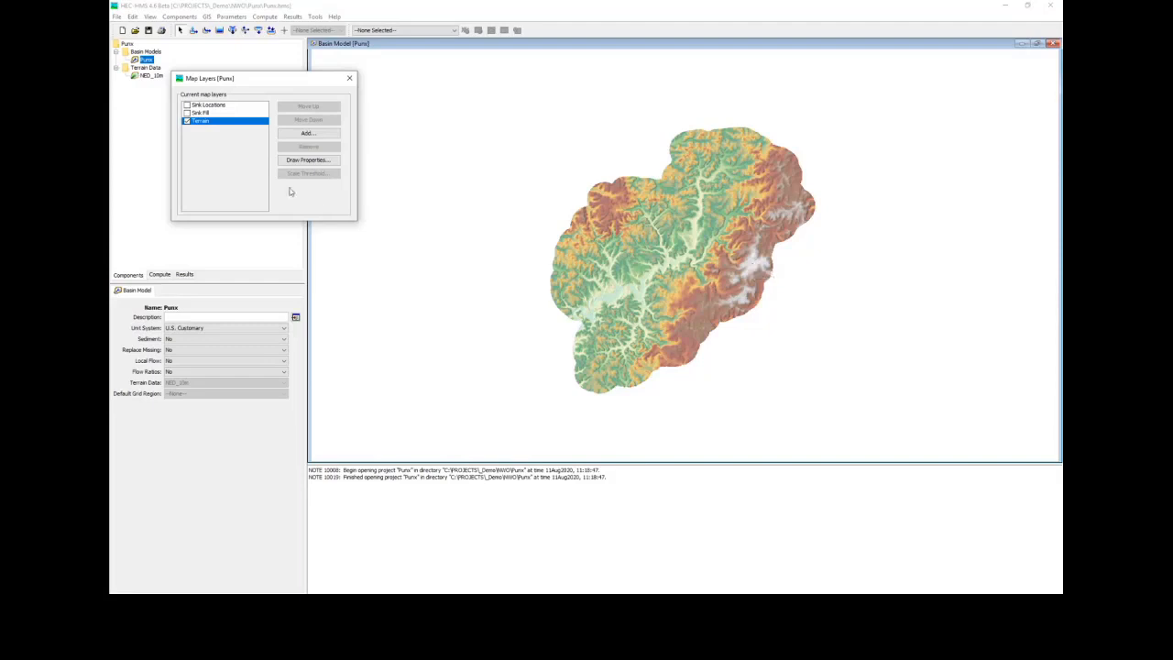
pyautogui.click(200, 124)
pyautogui.click(200, 122)
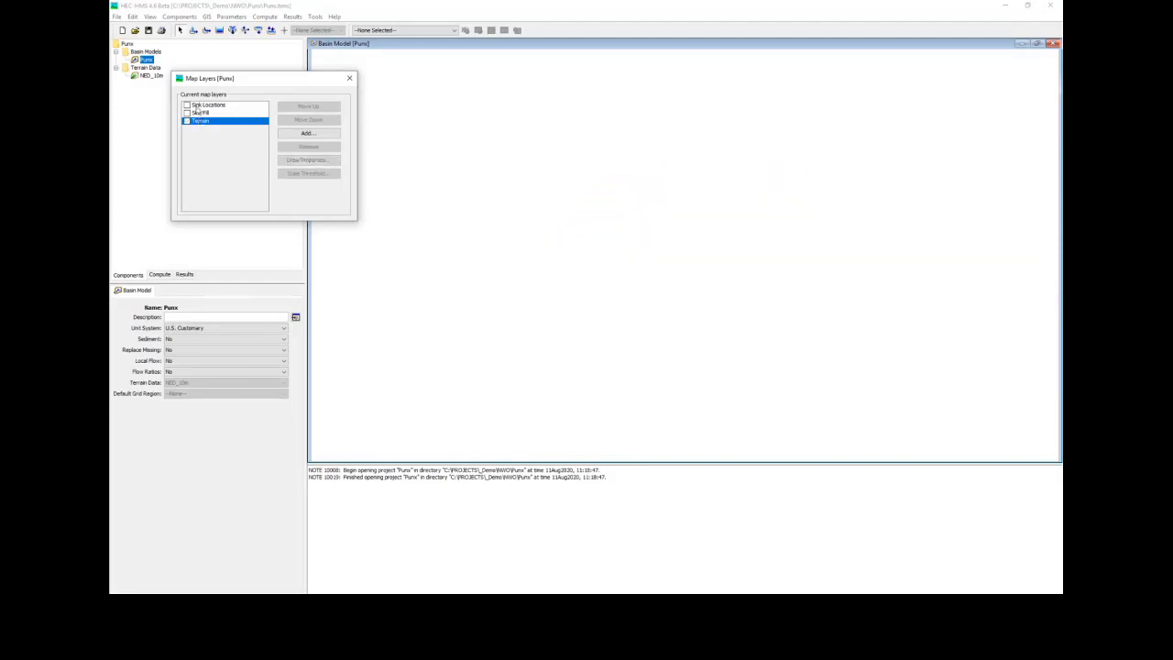
pyautogui.click(196, 105)
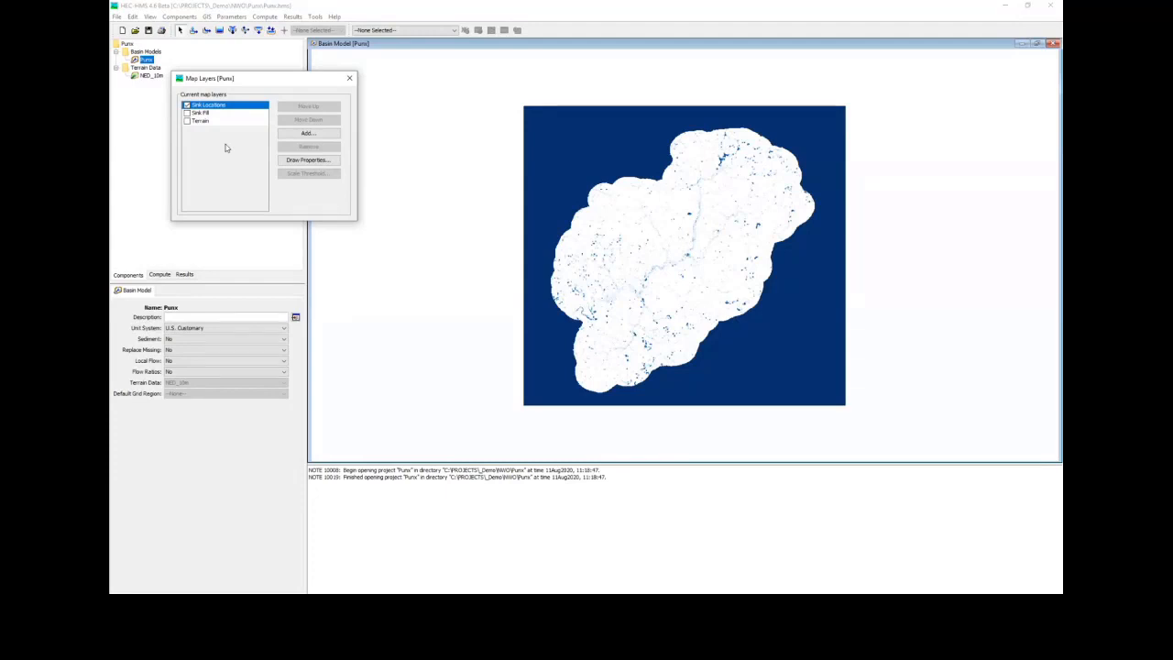
# Step: View the Sink Fill layer without Sink Locations, then turn the Terrain layer back on and close the layer list
pyautogui.click(198, 113)
pyautogui.click(187, 105)
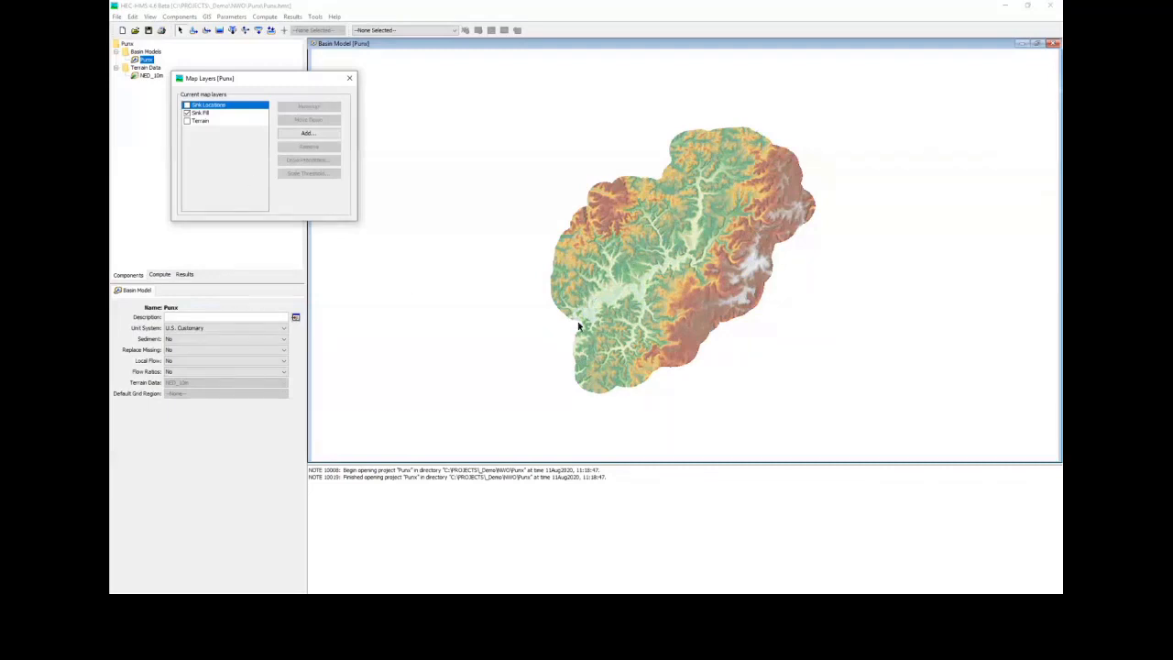
pyautogui.click(187, 113)
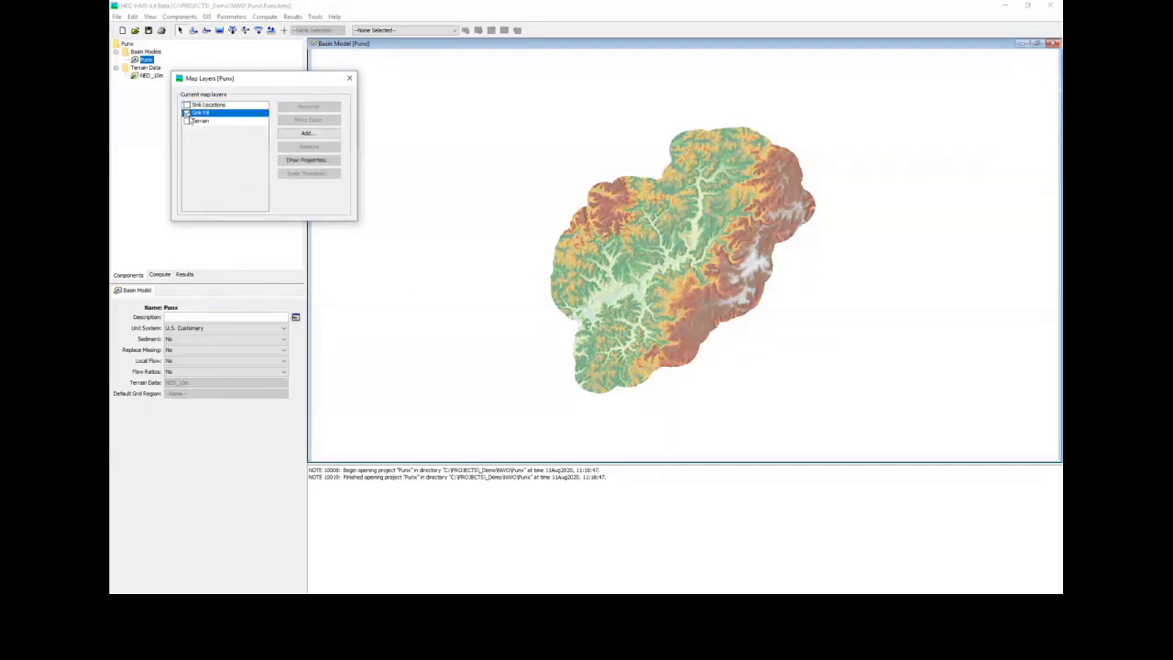
pyautogui.click(187, 121)
pyautogui.click(350, 79)
# Step: Run Preprocess Drainage on the Punx basin model's terrain and open the basin map's layer list
pyautogui.click(207, 17)
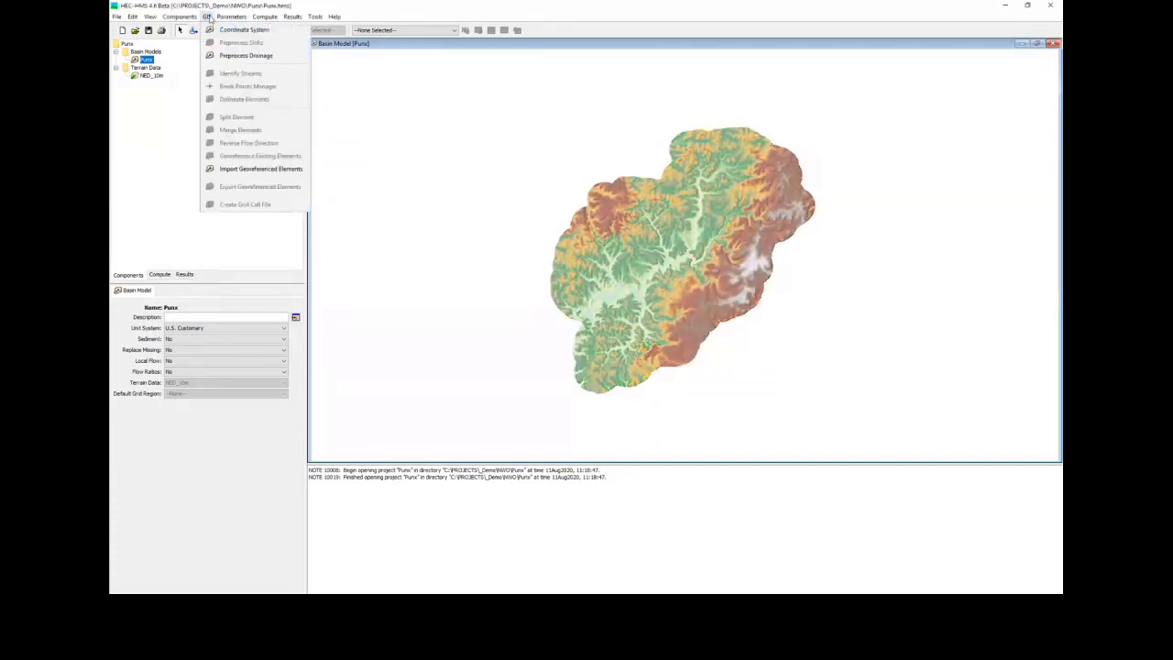
pyautogui.click(245, 55)
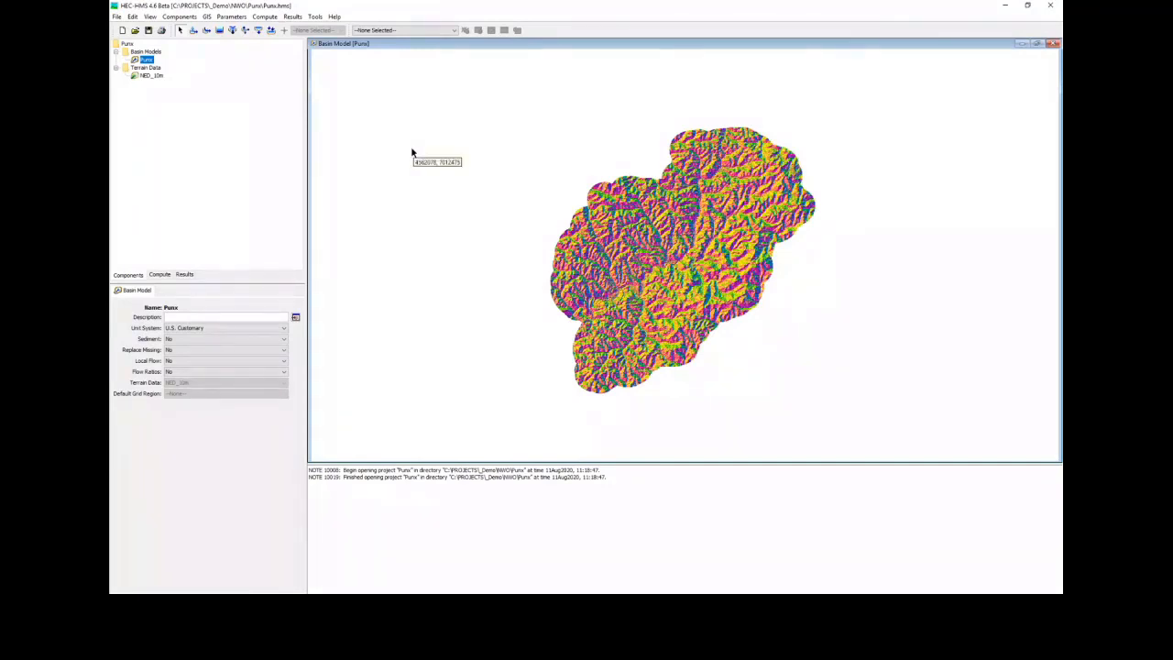
pyautogui.rightClick(474, 145)
pyautogui.click(503, 218)
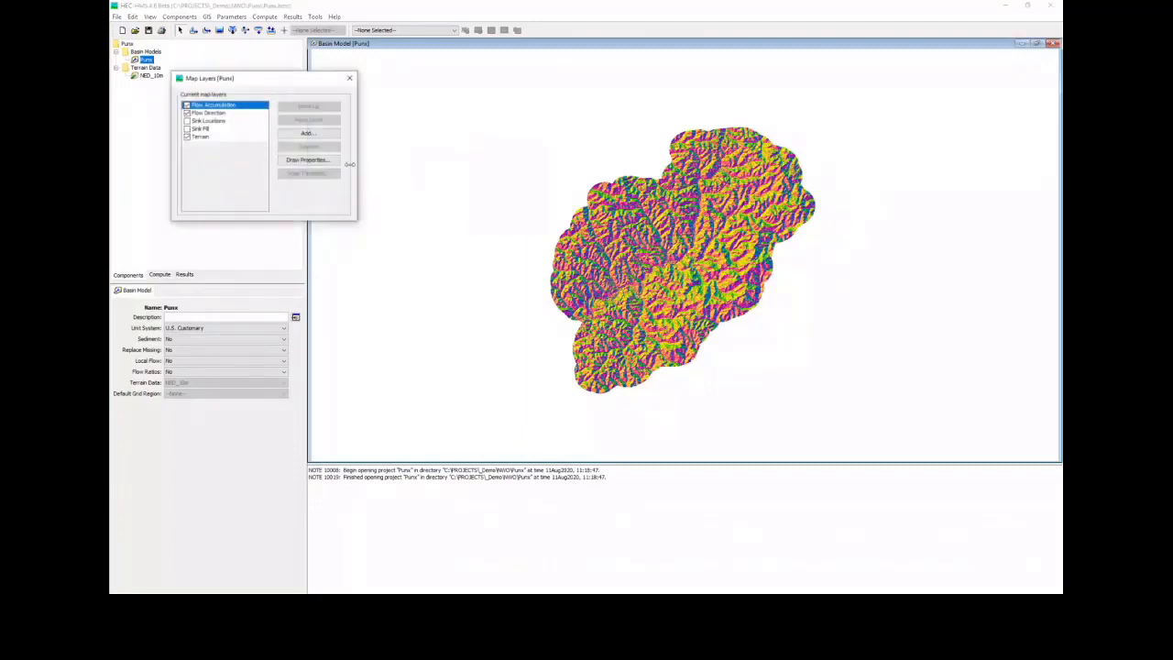
# Step: View the map without Flow Accumulation, then hide Flow Direction, show Flow Accumulation over the terrain and close the layer list
pyautogui.click(187, 105)
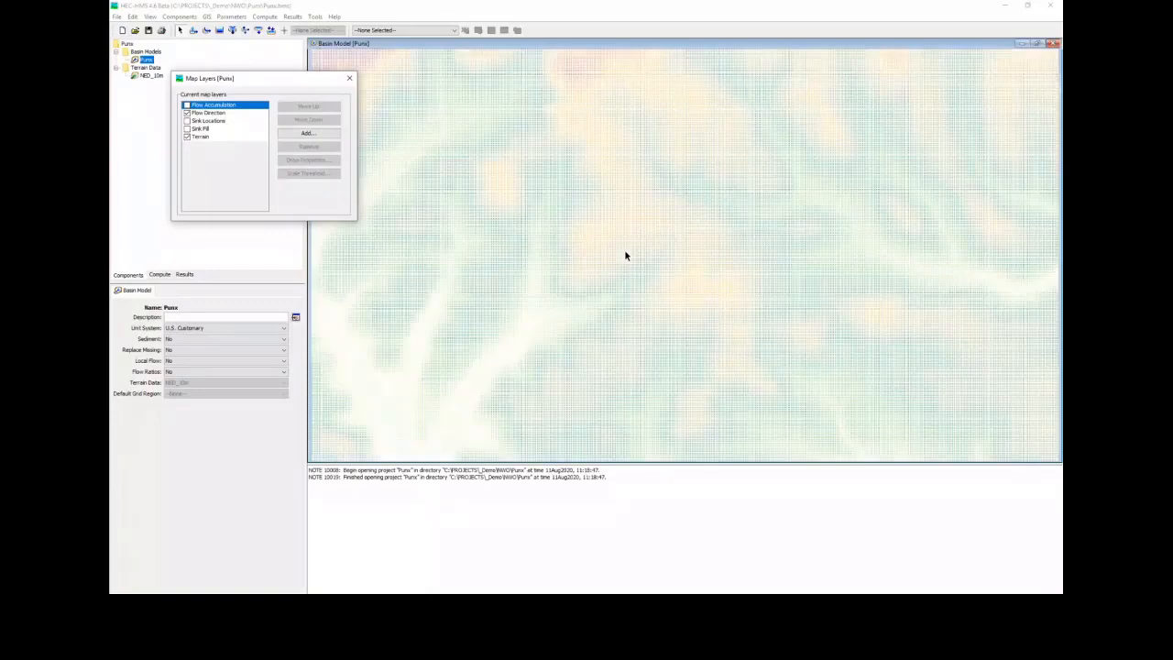
pyautogui.click(196, 112)
pyautogui.click(187, 104)
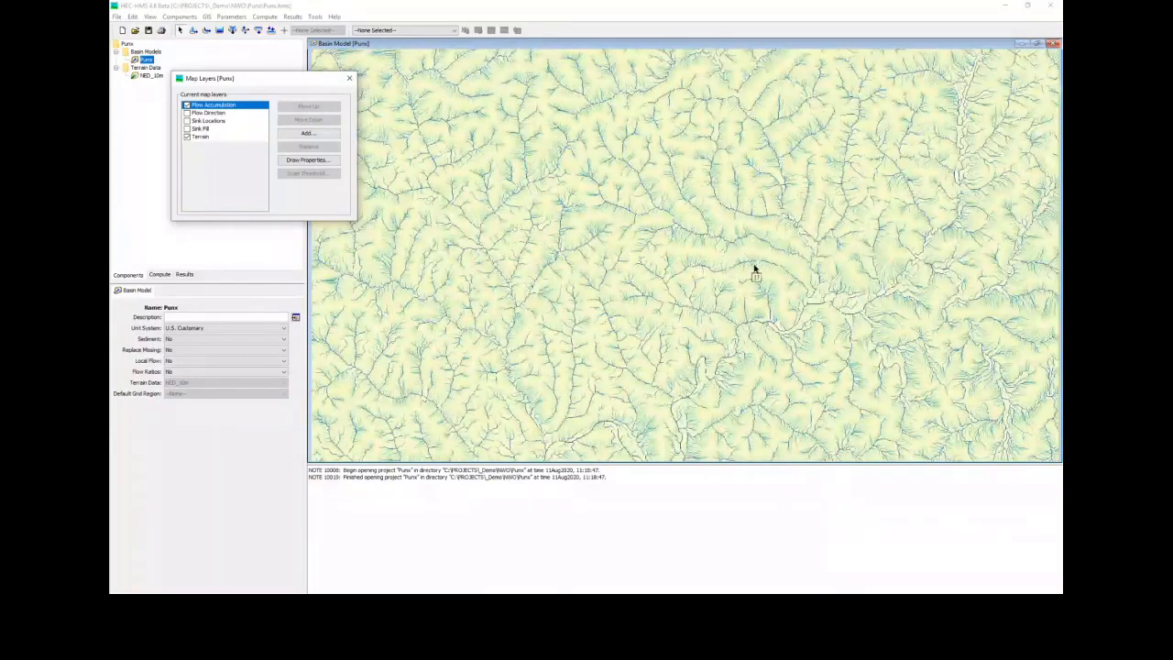
pyautogui.scroll(3, 810, 280)
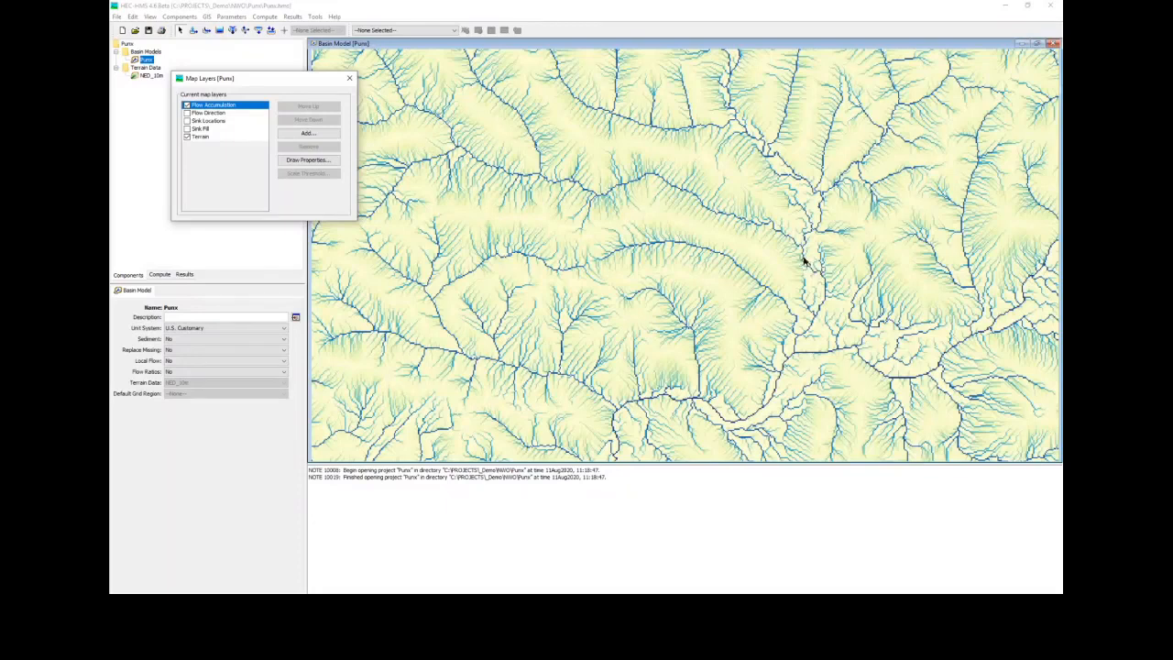
pyautogui.click(347, 83)
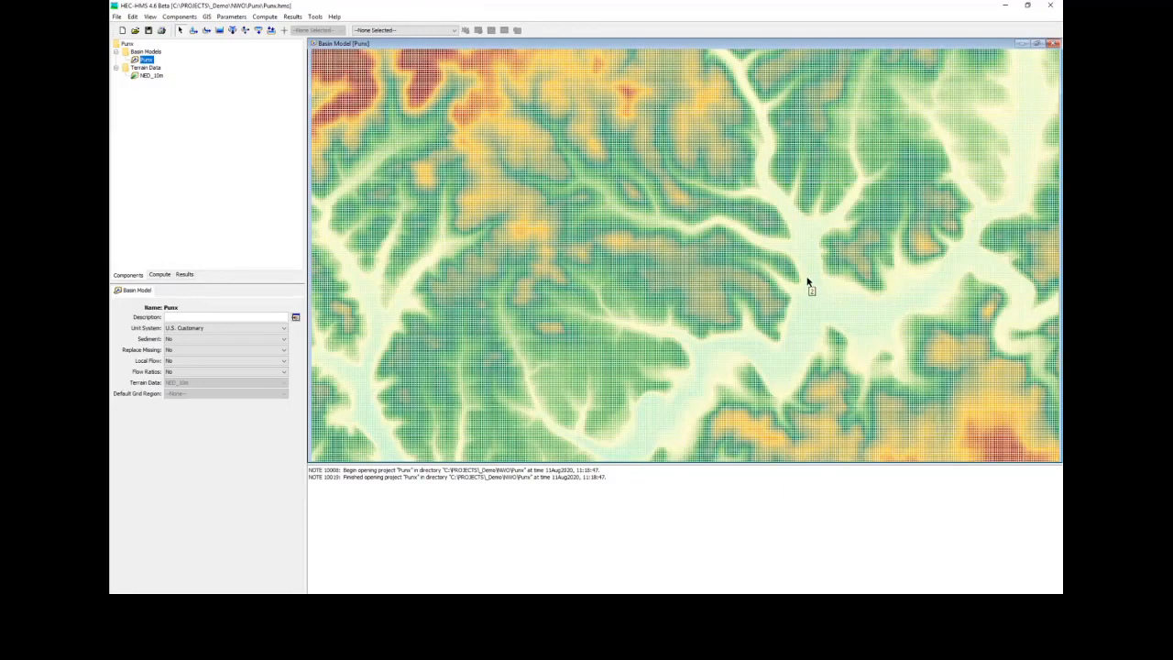
# Step: Run Identify Streams with a stream definition area of 20 square miles
pyautogui.click(207, 16)
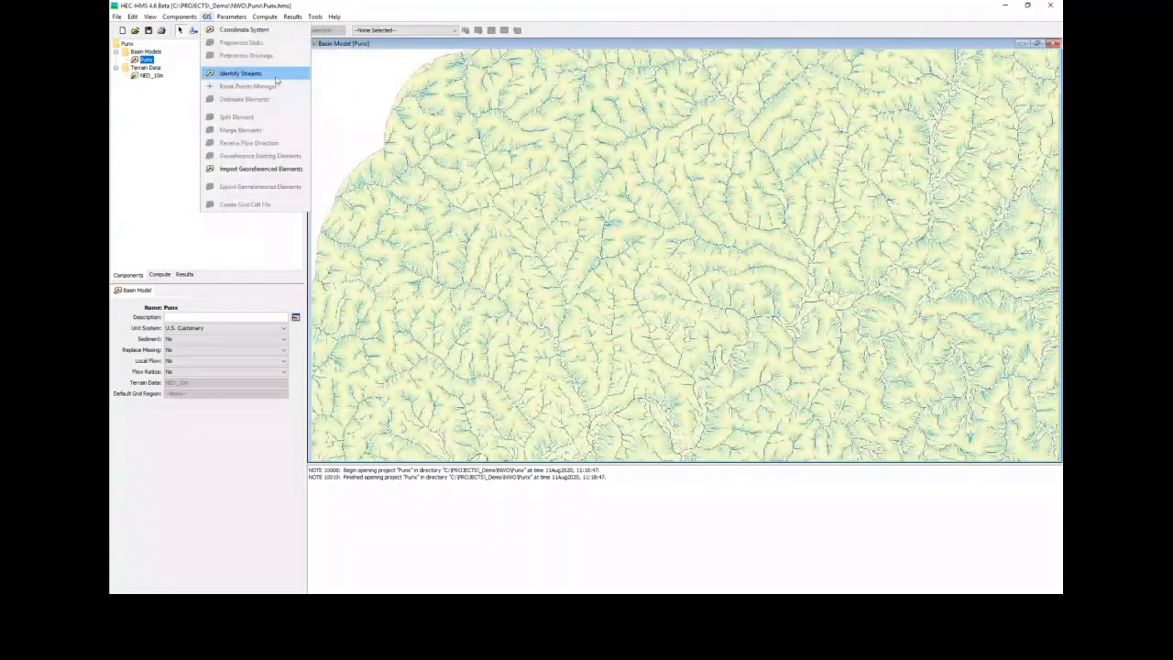
pyautogui.click(273, 74)
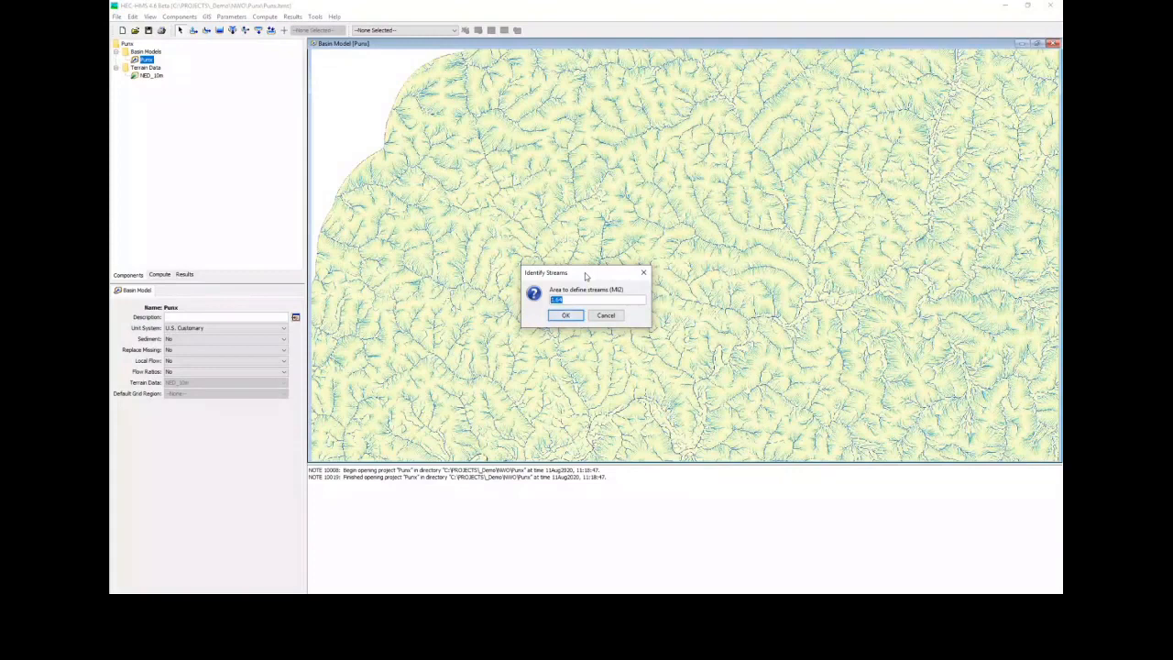
pyautogui.write('20')
pyautogui.click(550, 316)
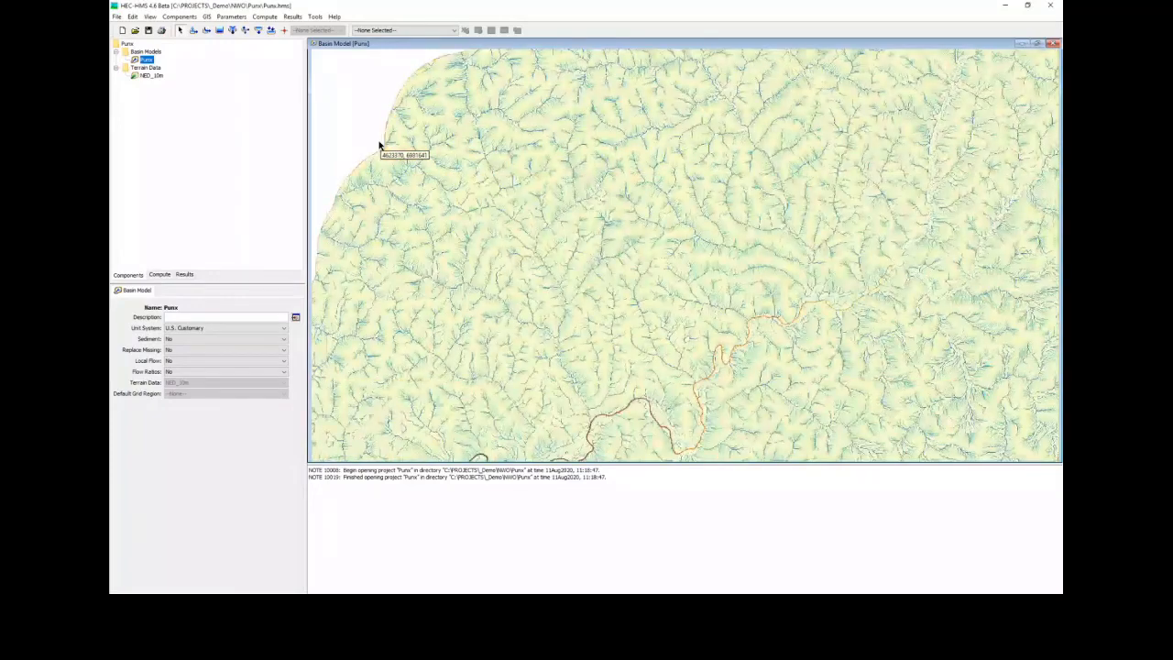
# Step: Hide the Flow Accumulation and Terrain layers and examine the identified streams on their own
pyautogui.rightClick(379, 145)
pyautogui.click(385, 204)
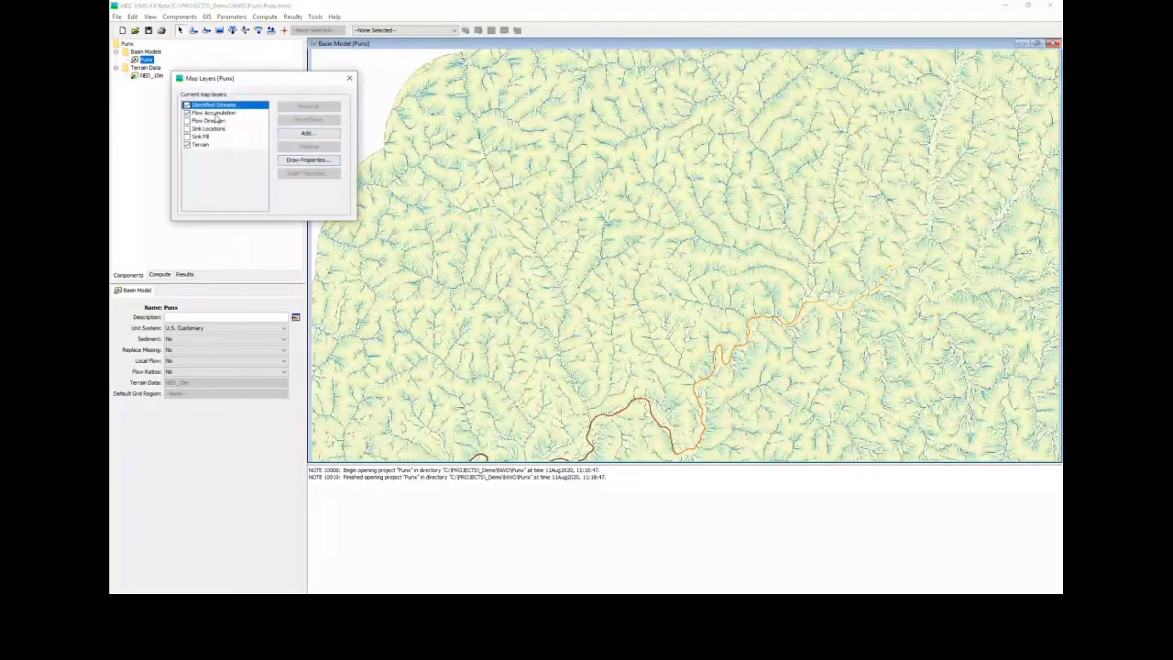
pyautogui.click(186, 112)
pyautogui.click(187, 136)
pyautogui.click(187, 143)
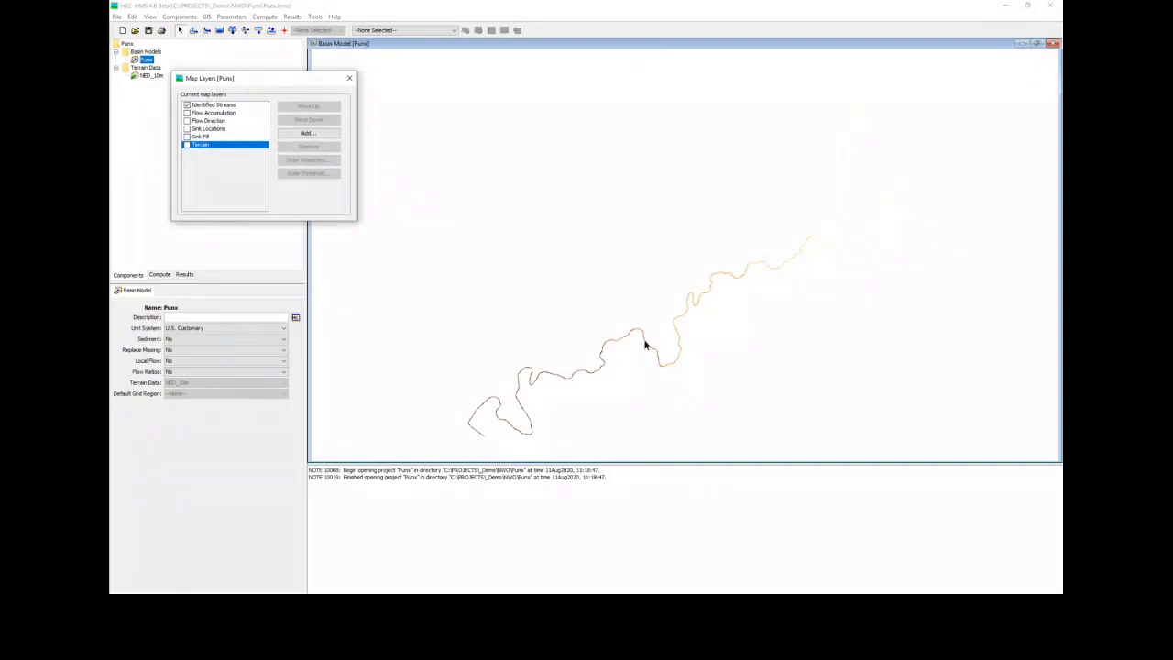
pyautogui.scroll(2, 681, 370)
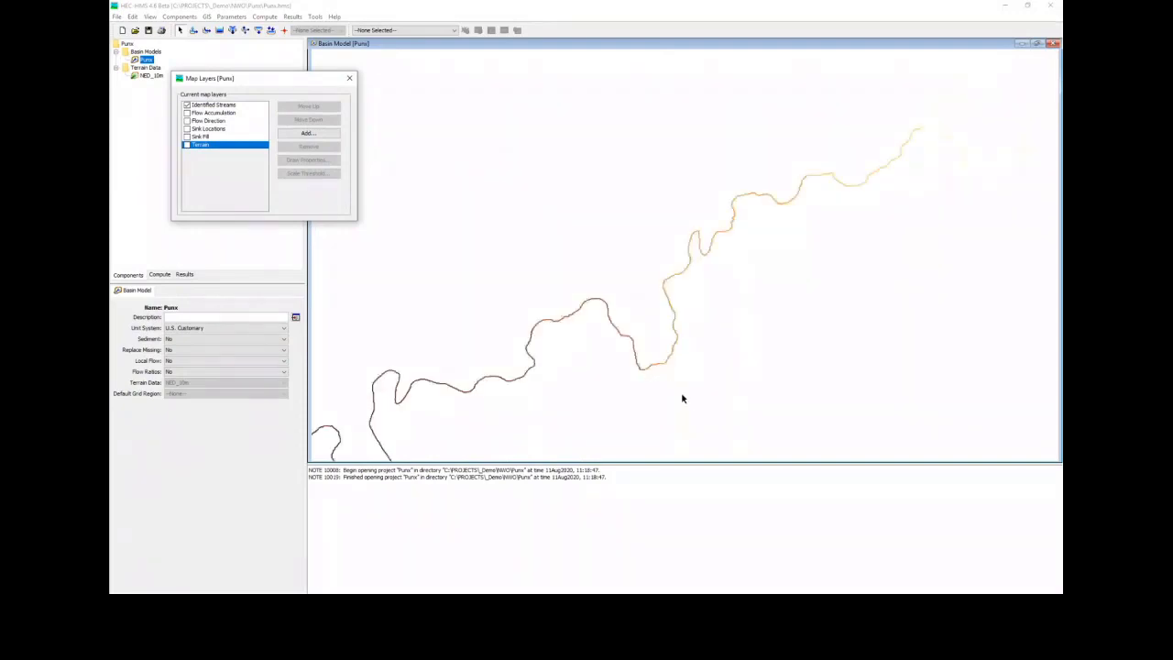
pyautogui.moveTo(793, 187); pyautogui.dragTo(575, 310)
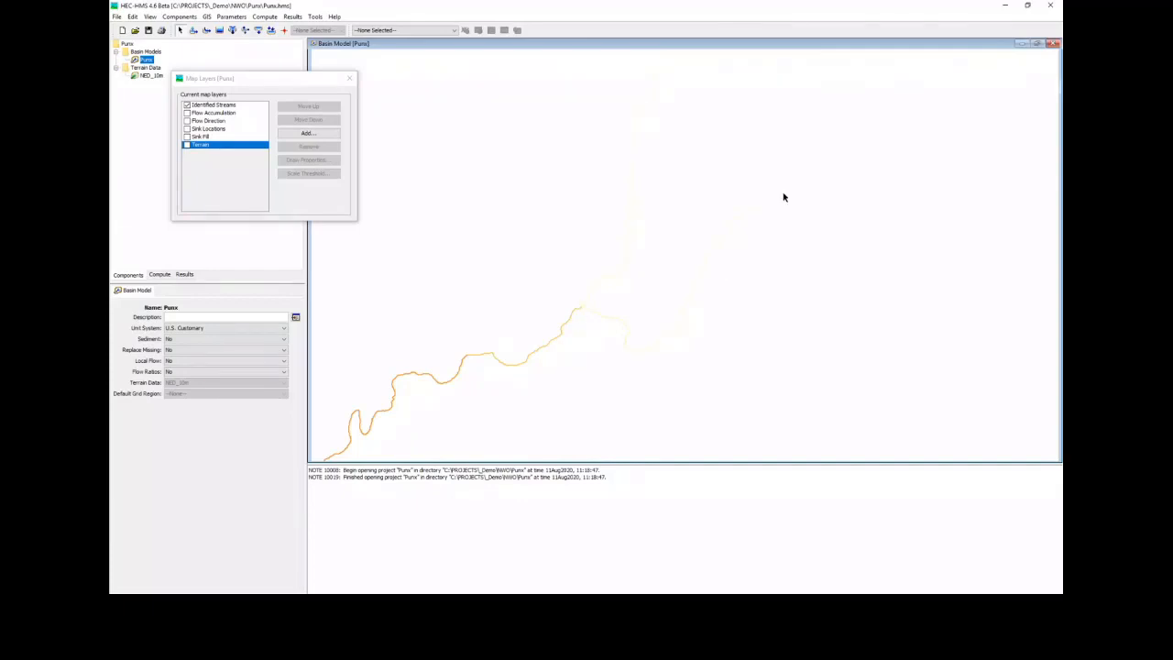
pyautogui.click(349, 78)
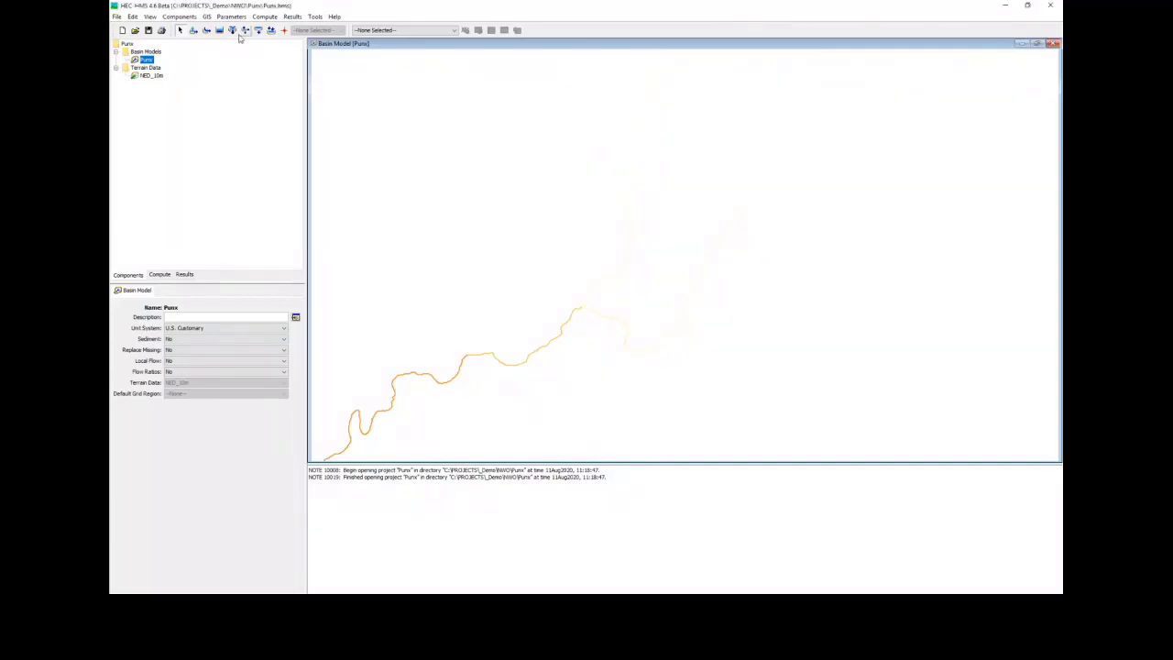
# Step: Turn the Terrain layer back on beneath the Identified Streams and close the layer list
pyautogui.rightClick(323, 97)
pyautogui.click(371, 179)
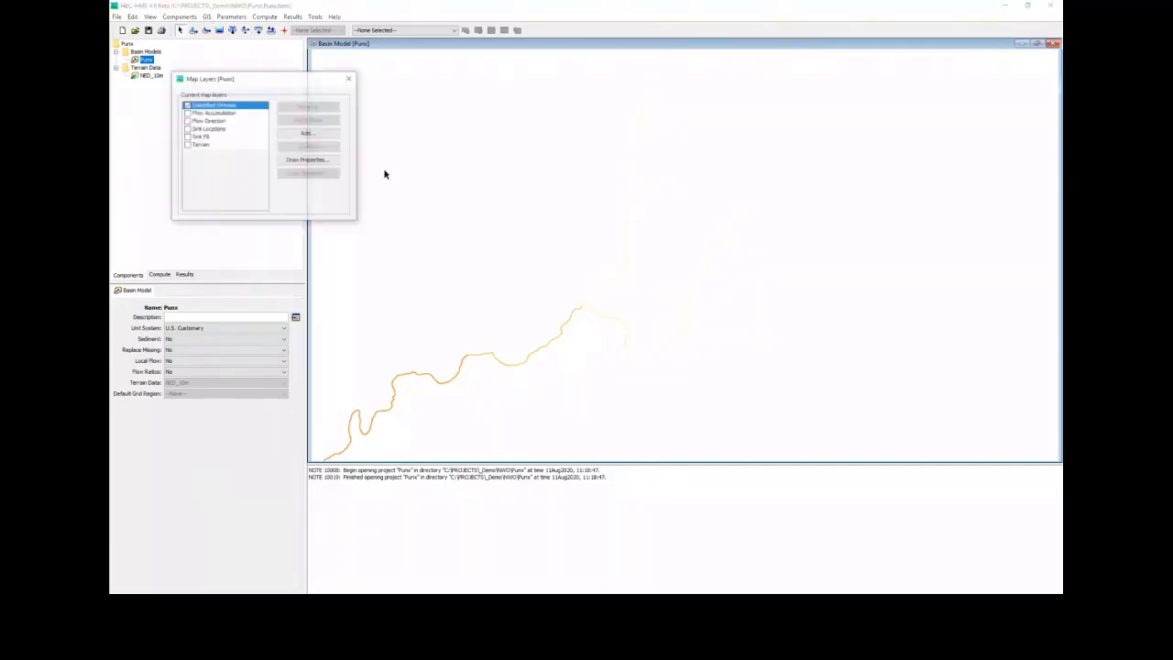
pyautogui.click(202, 145)
pyautogui.click(187, 145)
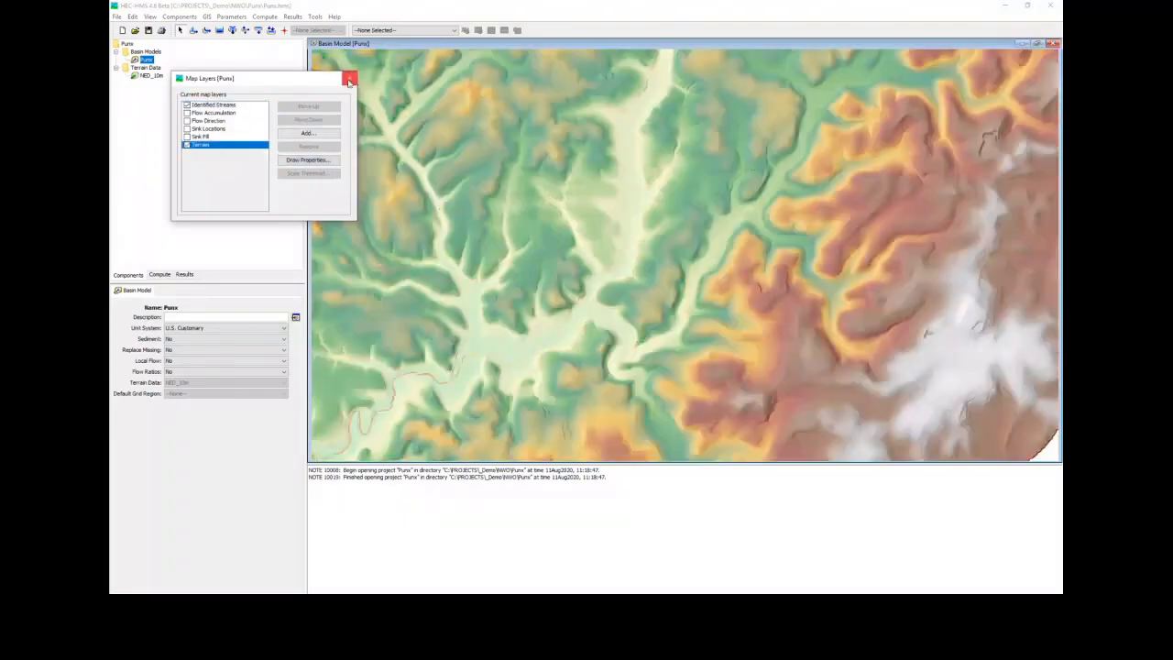
pyautogui.click(349, 77)
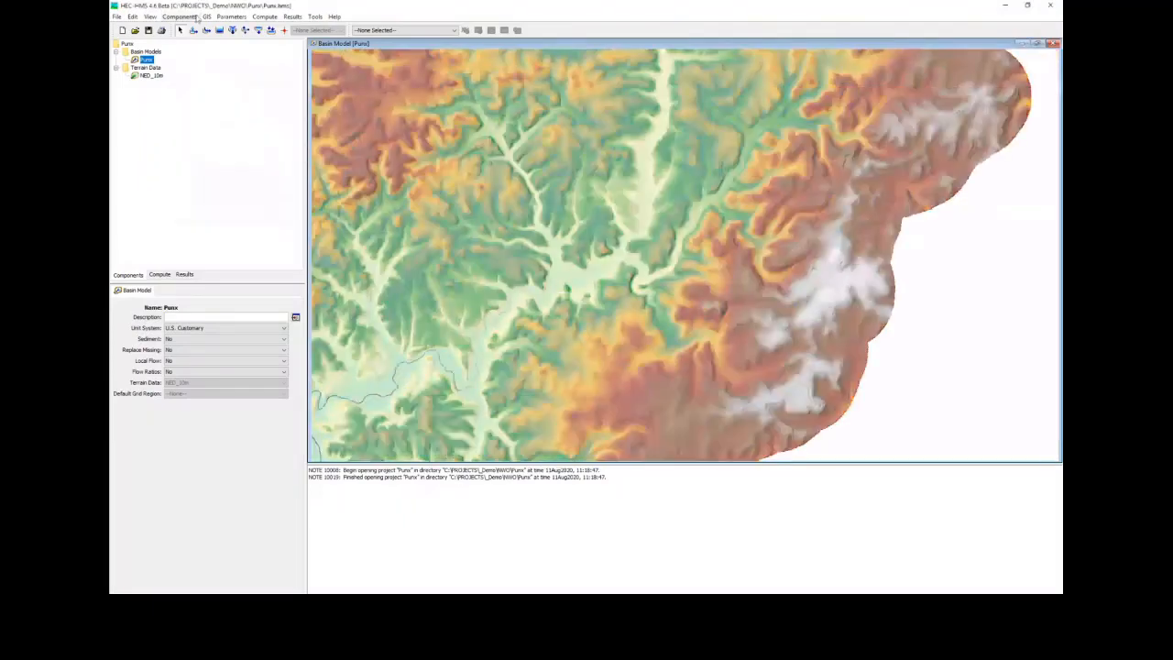
# Step: Create a break point named Outlet on the identified stream, on the western limb of the narrow loop near the terrain's southwestern edge
pyautogui.click(207, 16)
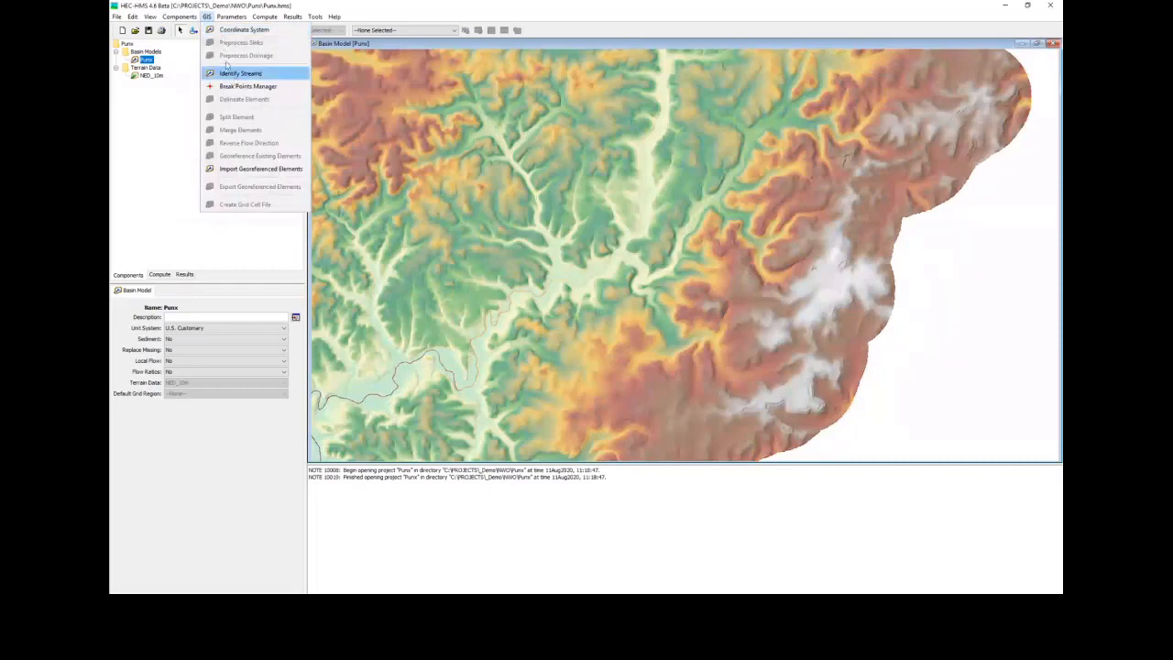
pyautogui.click(207, 16)
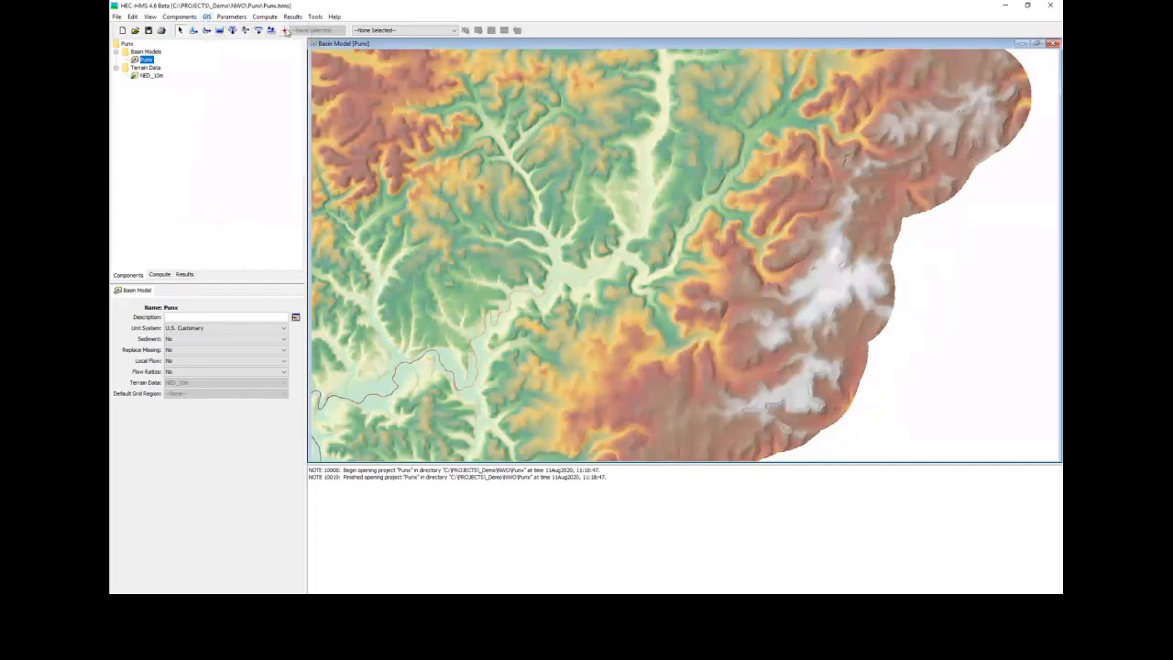
pyautogui.moveTo(538, 157); pyautogui.dragTo(944, 55)
pyautogui.scroll(3, 634, 359)
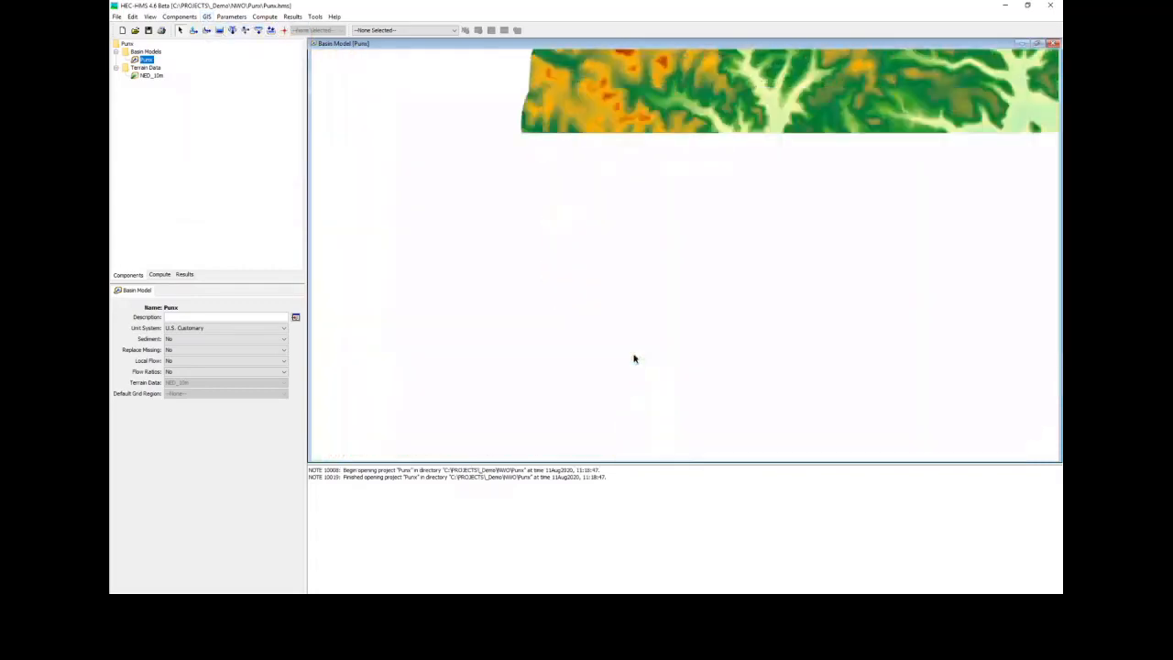
pyautogui.scroll(1, 694, 317)
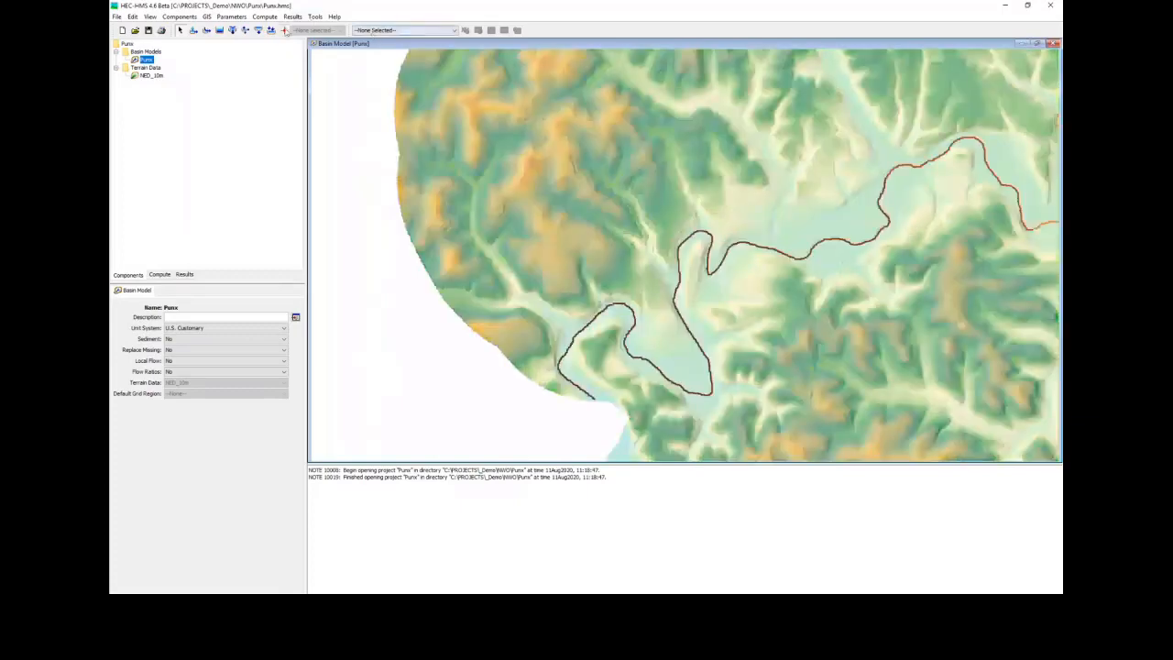
pyautogui.click(285, 30)
pyautogui.scroll(3, 682, 288)
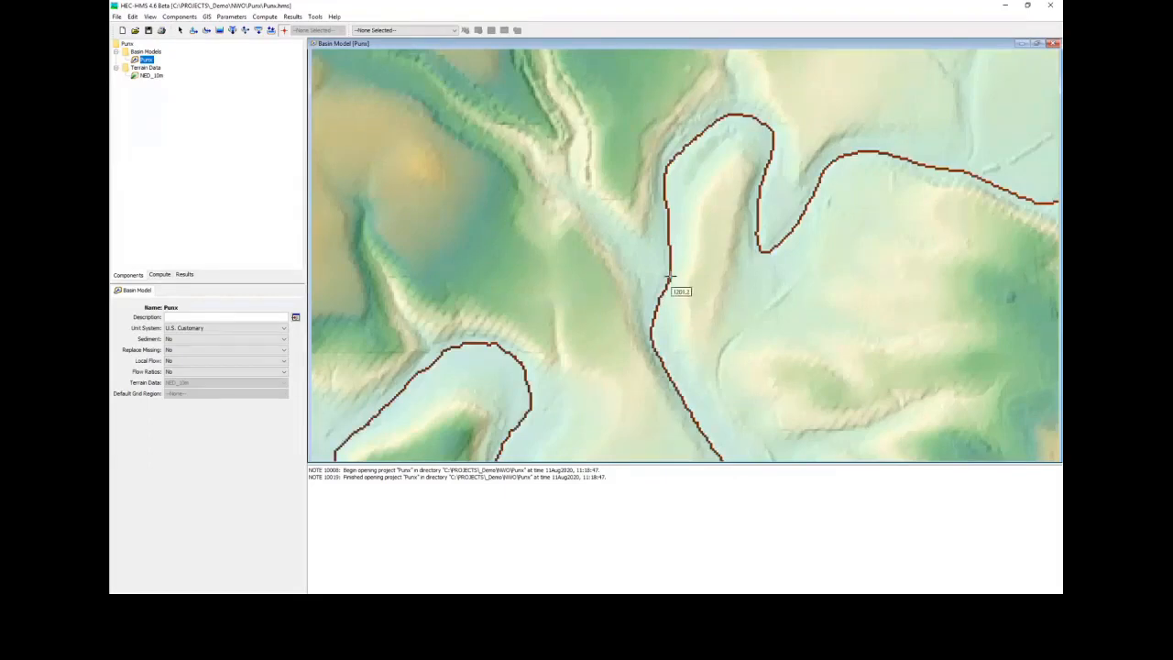
pyautogui.click(669, 276)
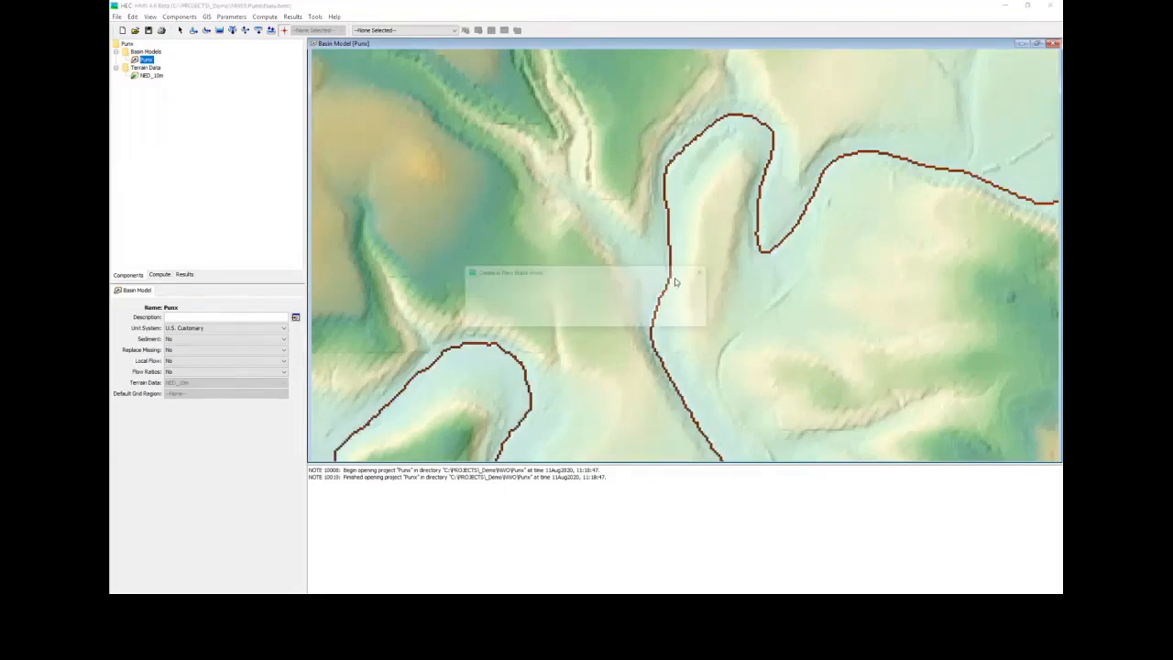
pyautogui.write('Ou')
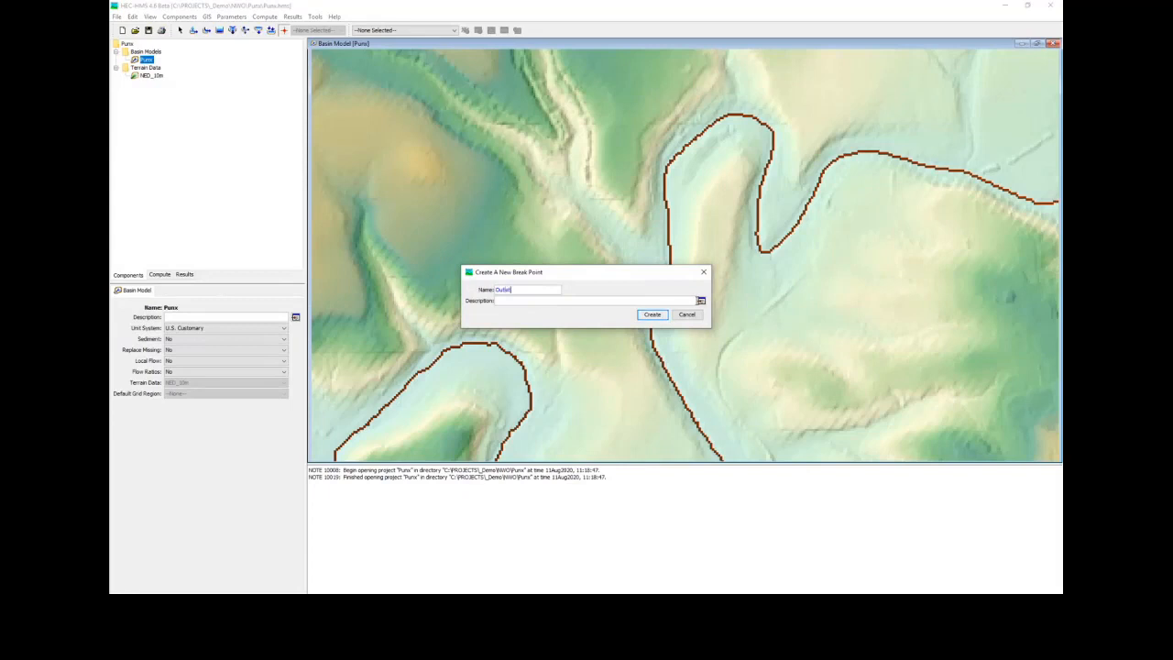
pyautogui.write('tlet')
pyautogui.press('Return')
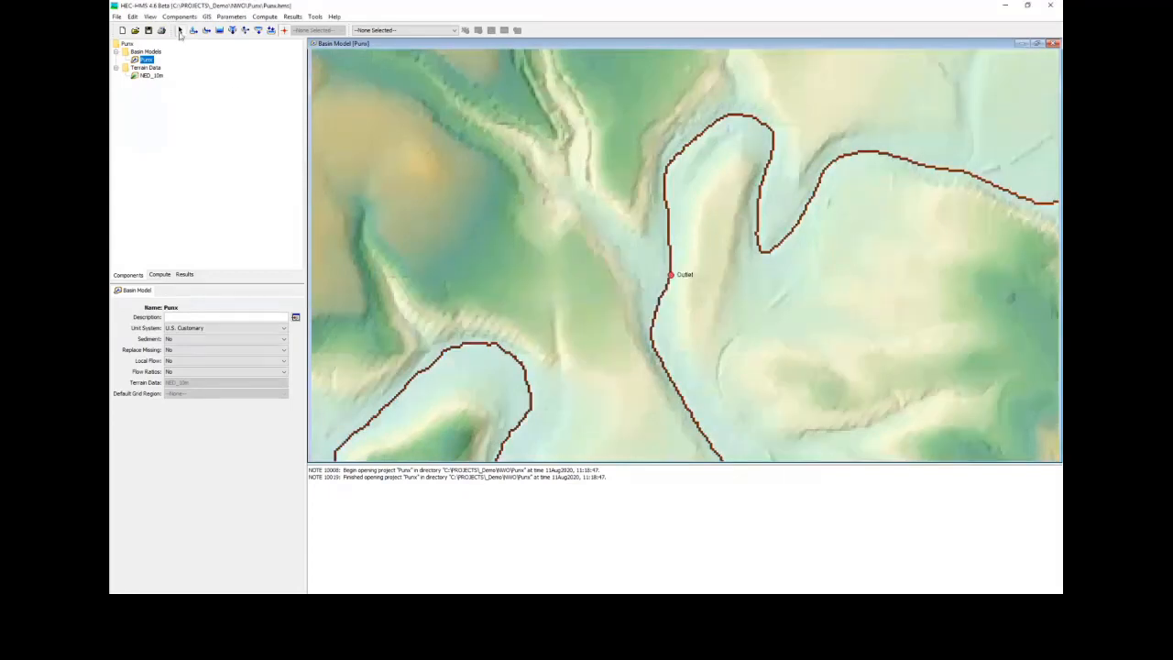
# Step: Delineate elements with subbasin prefix S_, reach prefix R_, junctions inserted with prefix J_, and break points converted
pyautogui.click(207, 16)
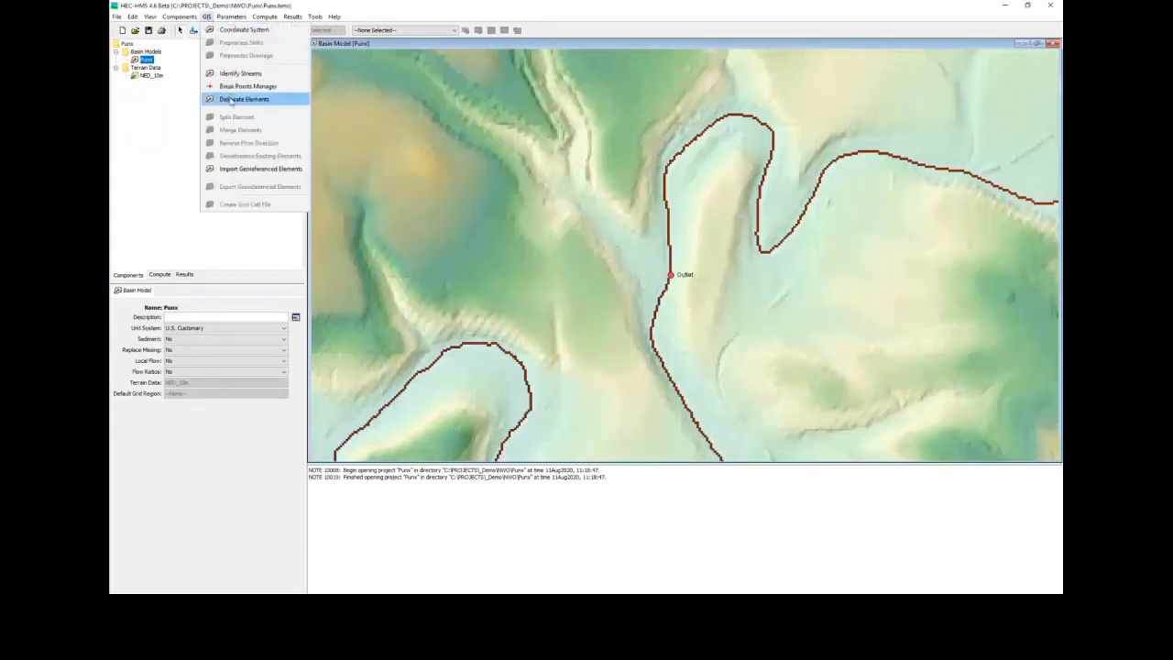
pyautogui.click(268, 102)
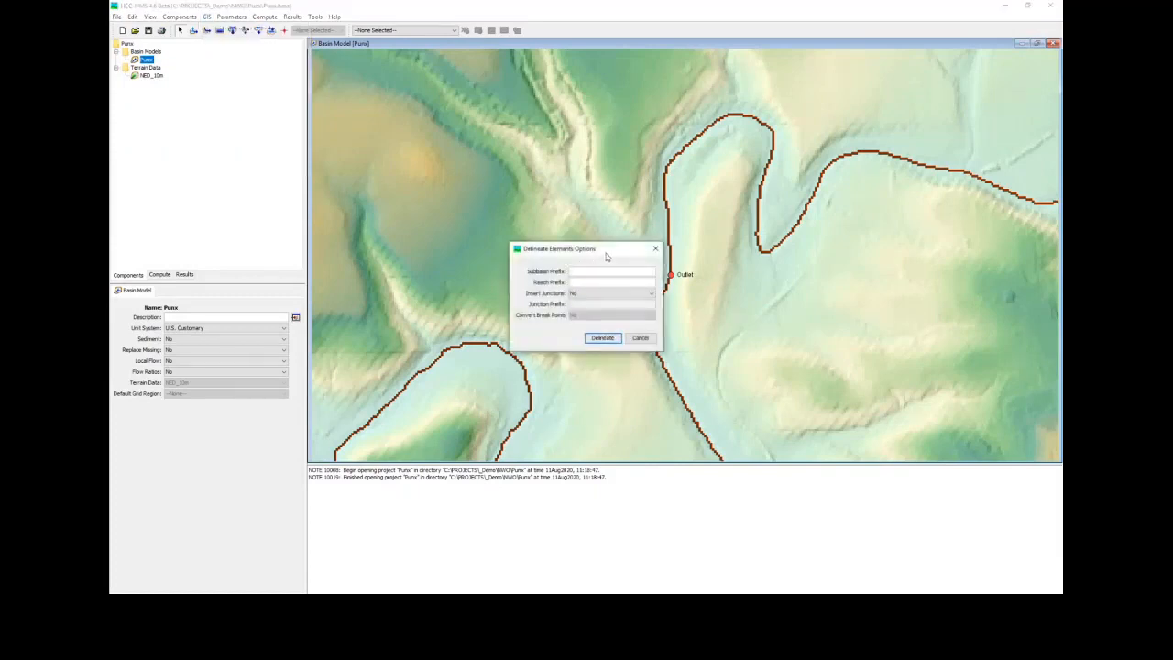
pyautogui.write('S')
pyautogui.write('R')
pyautogui.write('_')
pyautogui.press('Tab')
pyautogui.press('Down')
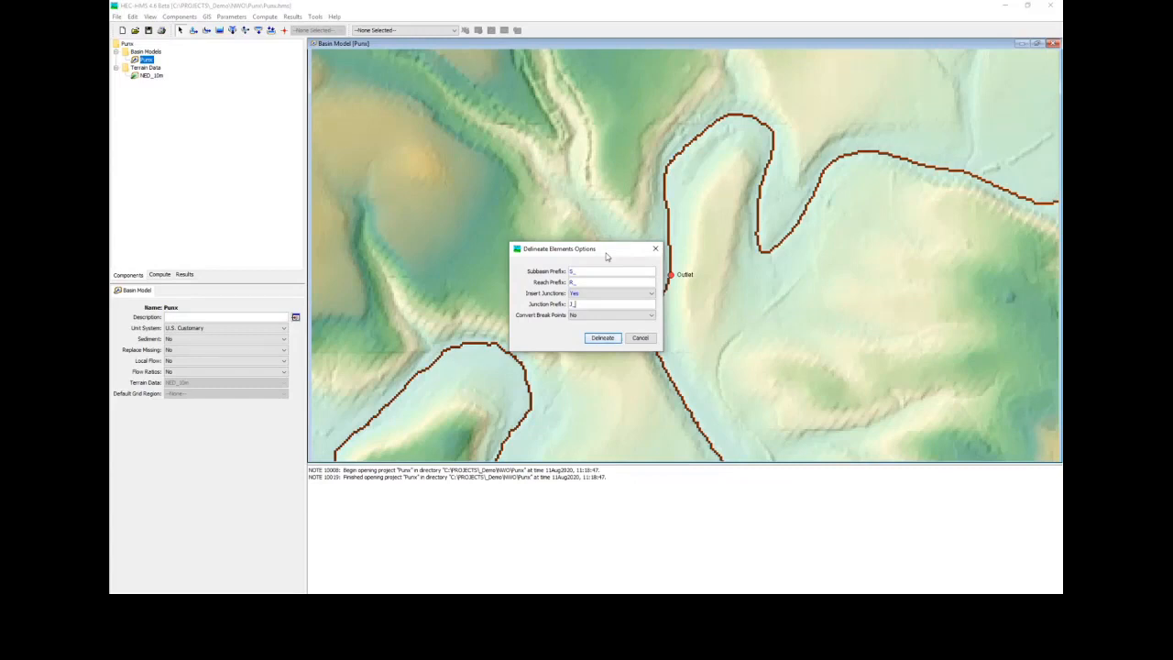
pyautogui.press('Tab')
pyautogui.press('Up')
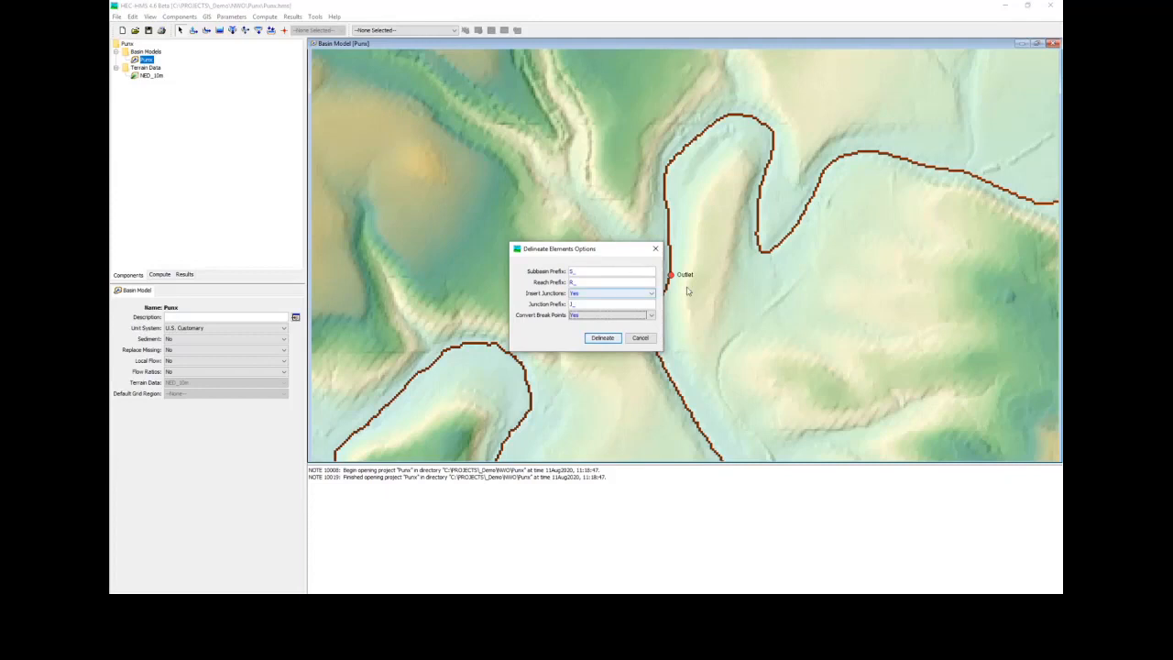
pyautogui.click(603, 339)
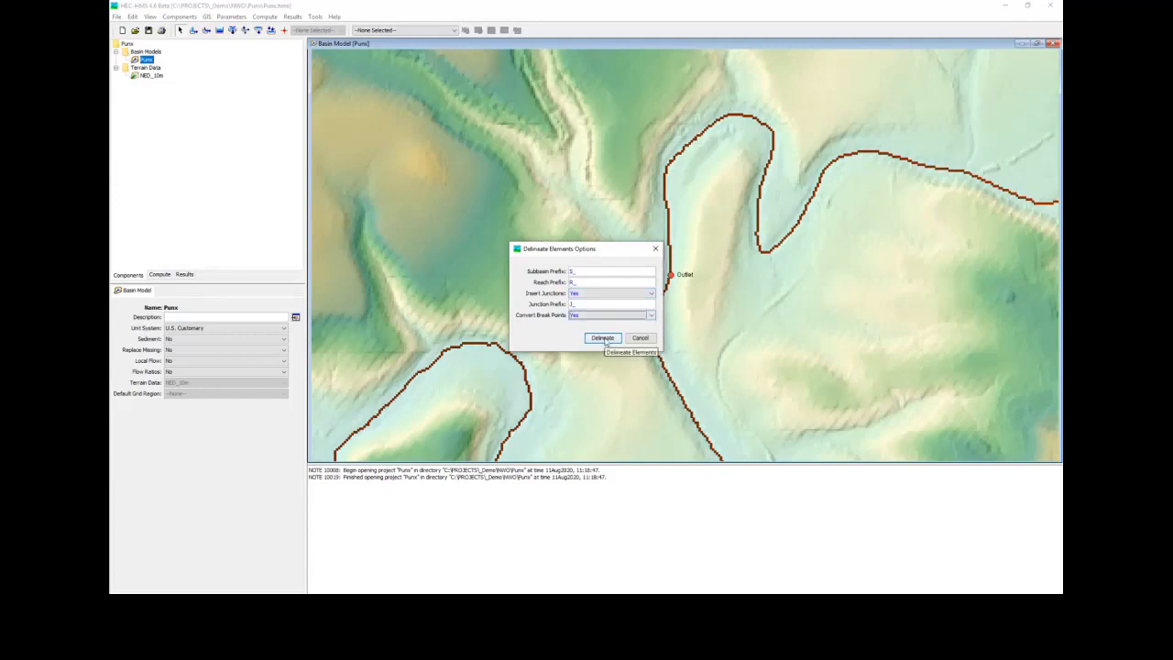
pyautogui.click(604, 339)
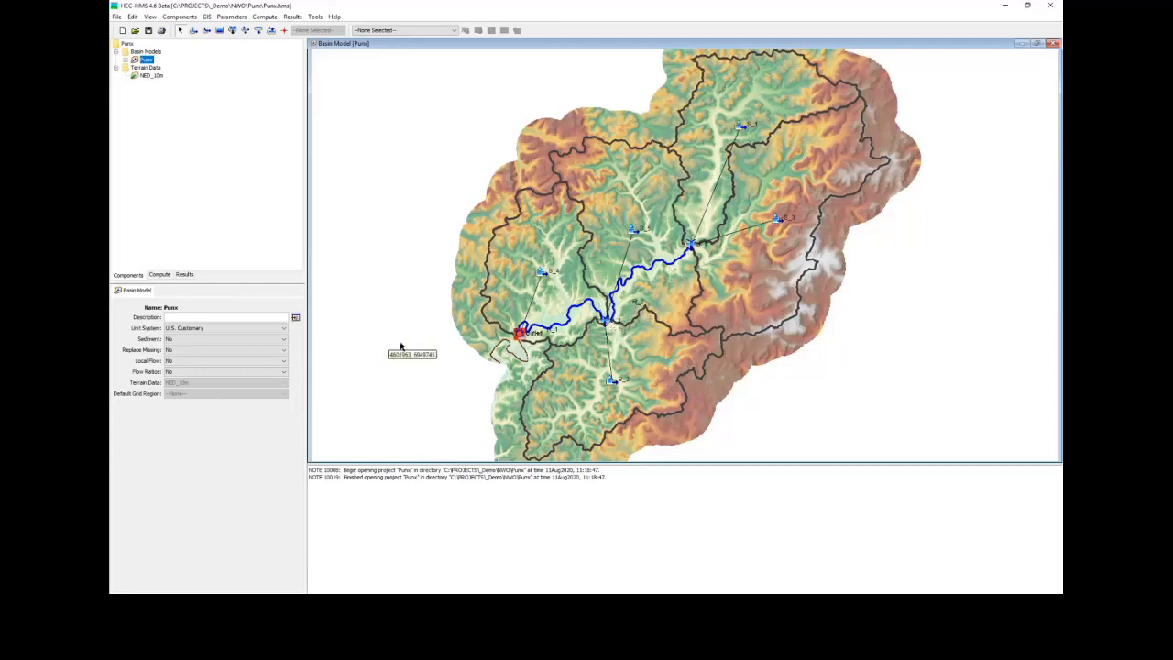
# Step: Hide the Break Points layer on the Punx basin map and close the layer list
pyautogui.rightClick(426, 275)
pyautogui.click(457, 356)
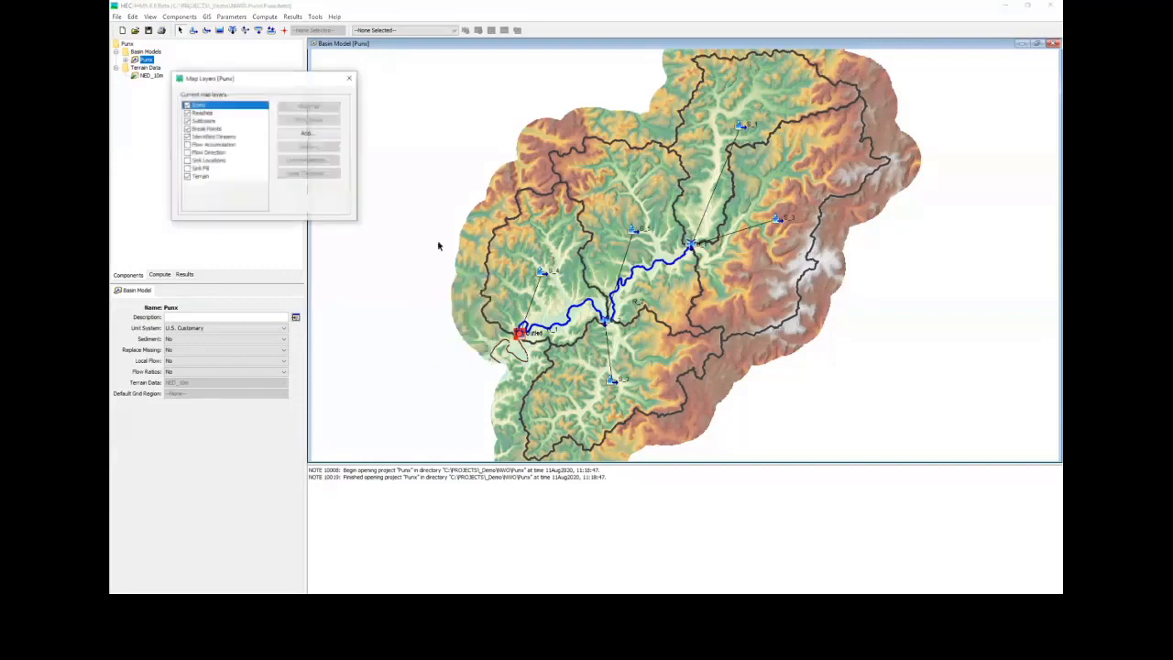
pyautogui.click(208, 129)
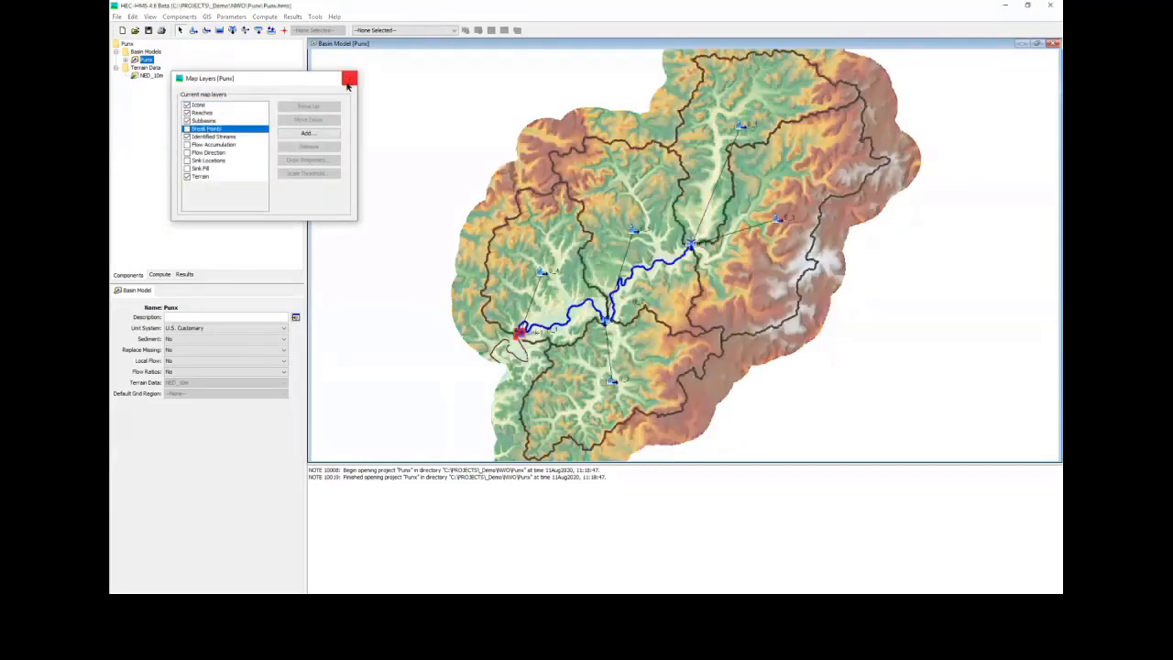
pyautogui.click(349, 78)
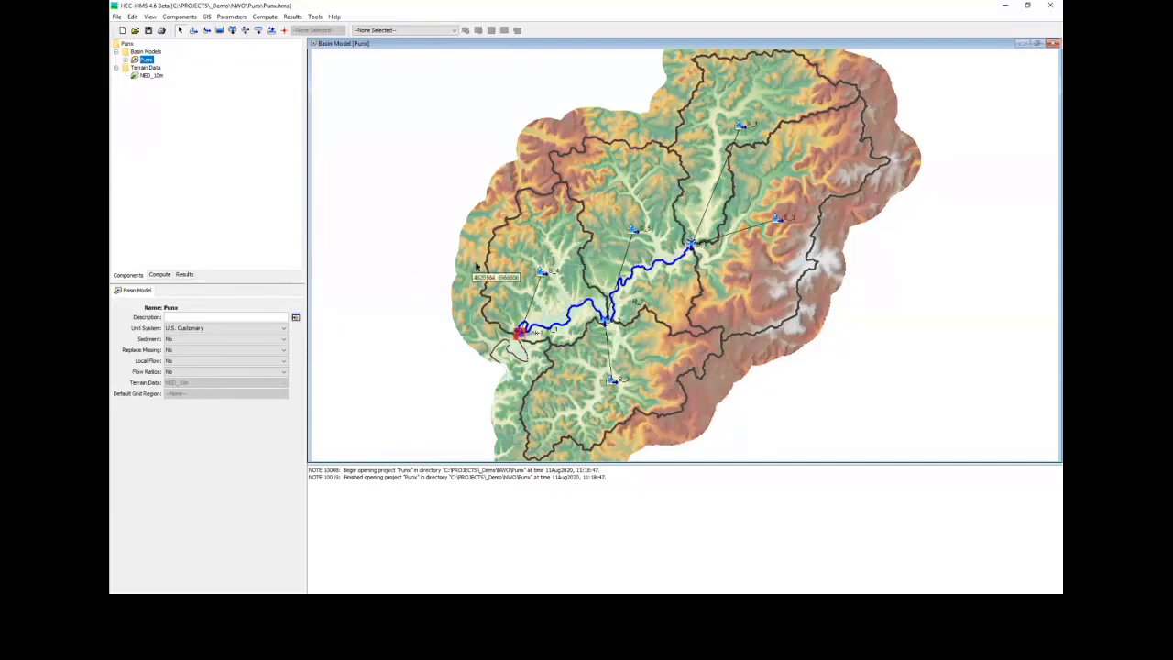
# Step: Merge the western subbasin S_4, southern subbasin S_2 and central subbasin S_5 into a single subbasin
pyautogui.click(523, 259)
pyautogui.keyDown('ctrl'); pyautogui.click(572, 349); pyautogui.keyUp('ctrl')
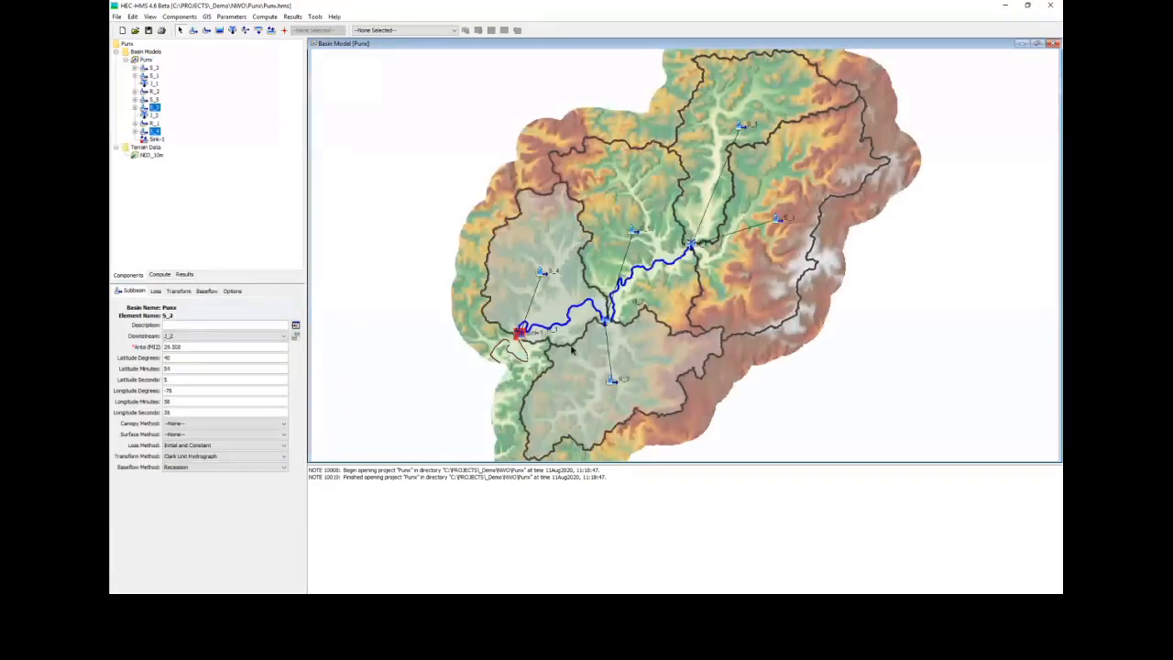
pyautogui.click(207, 16)
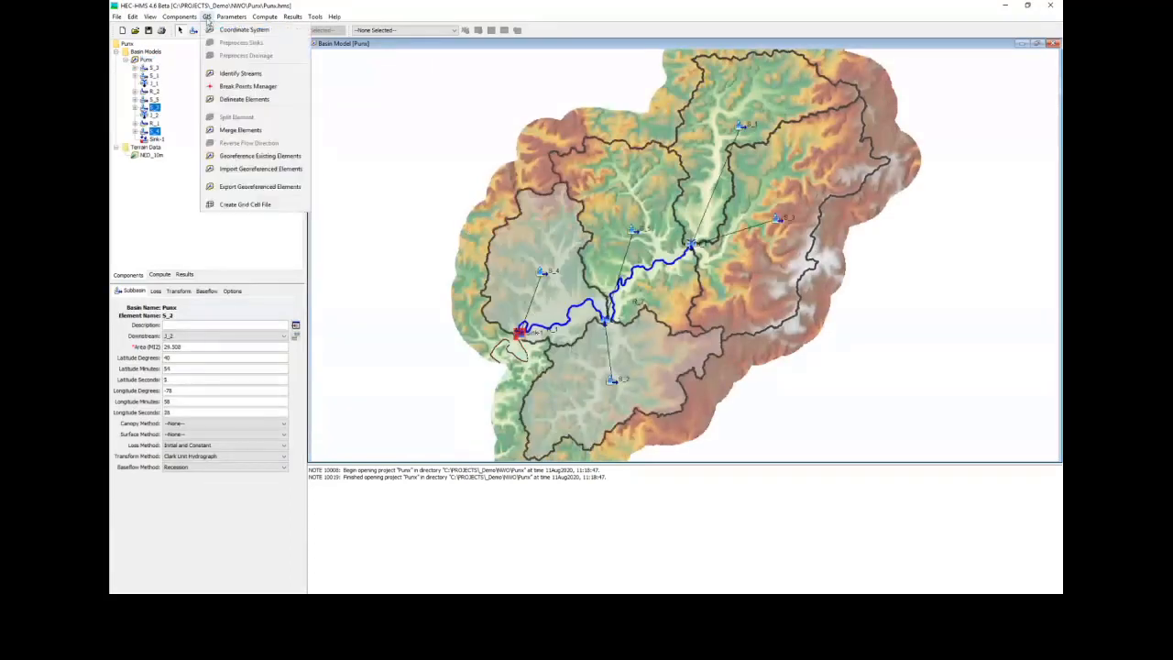
pyautogui.click(231, 130)
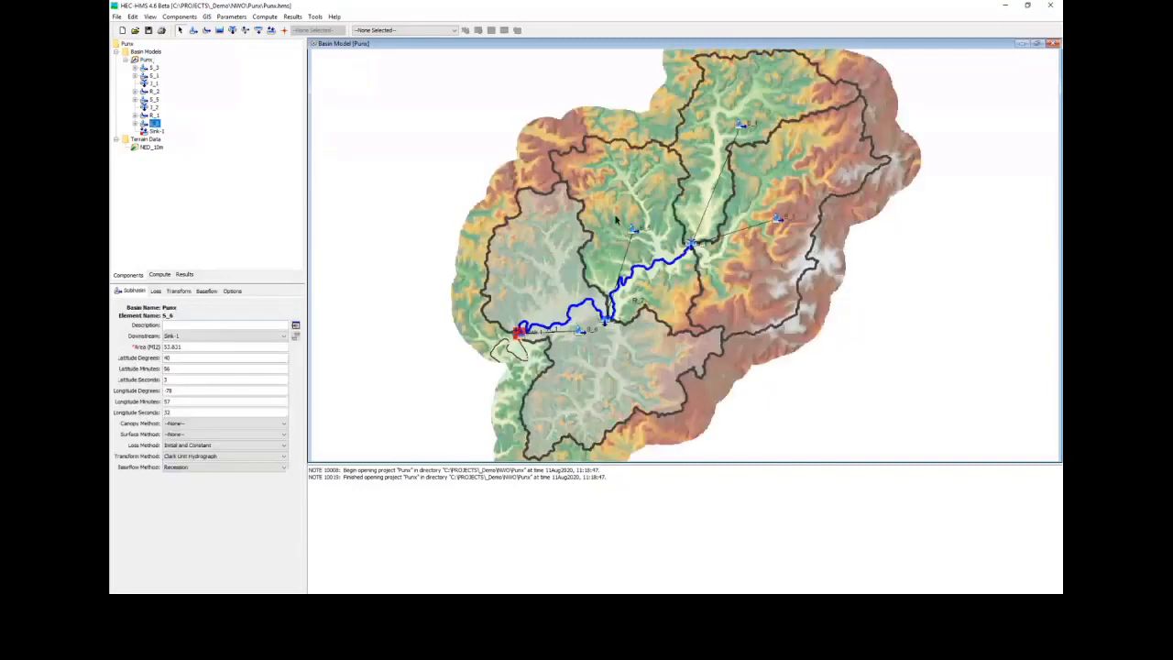
pyautogui.keyDown('ctrl'); pyautogui.click(613, 195); pyautogui.keyUp('ctrl')
pyautogui.click(207, 16)
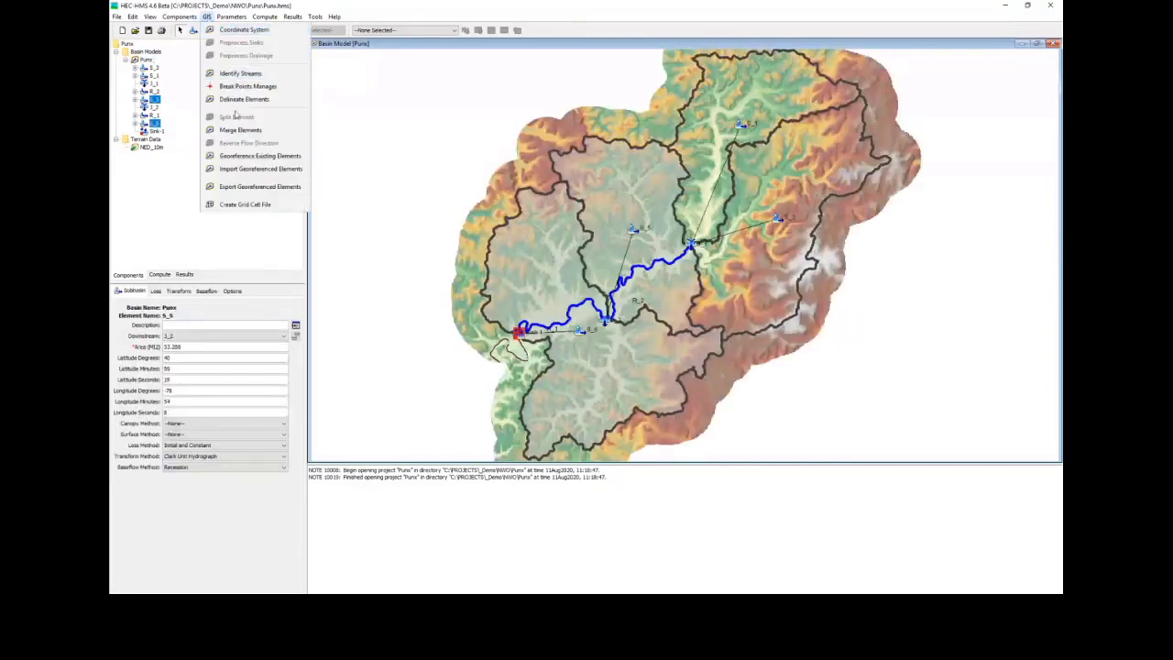
pyautogui.click(234, 130)
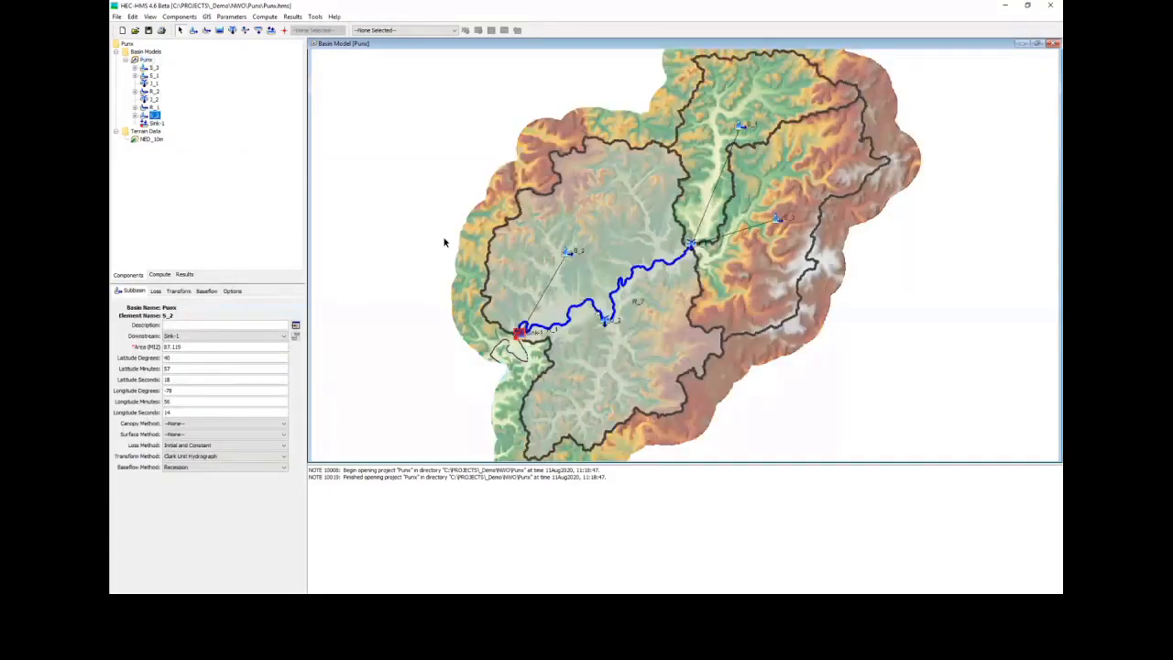
pyautogui.click(445, 243)
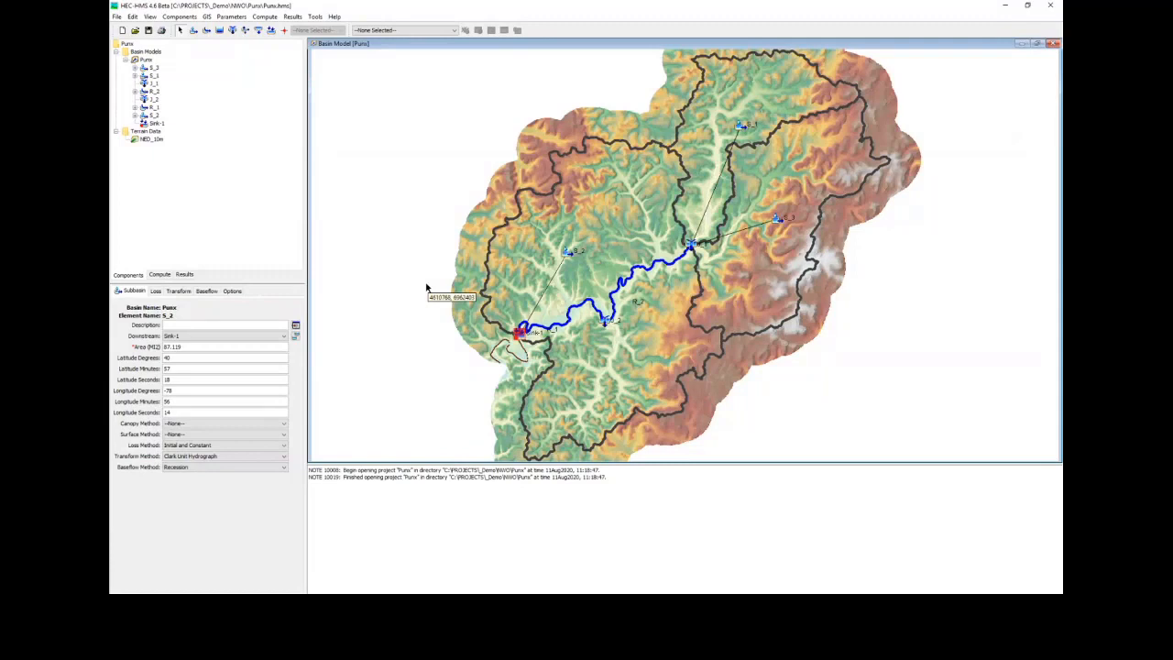
# Step: Merge reaches R_1 and R_2 into one reach, and lock the element locations of the Punx basin model
pyautogui.click(594, 303)
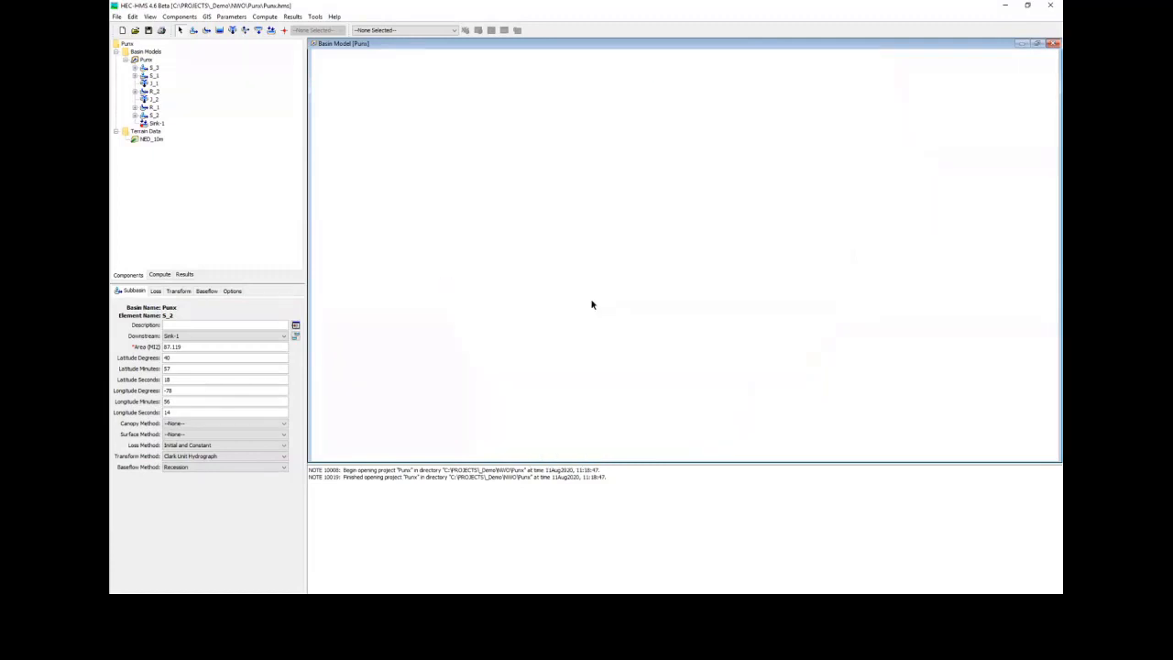
pyautogui.keyDown('ctrl'); pyautogui.click(614, 291); pyautogui.keyUp('ctrl')
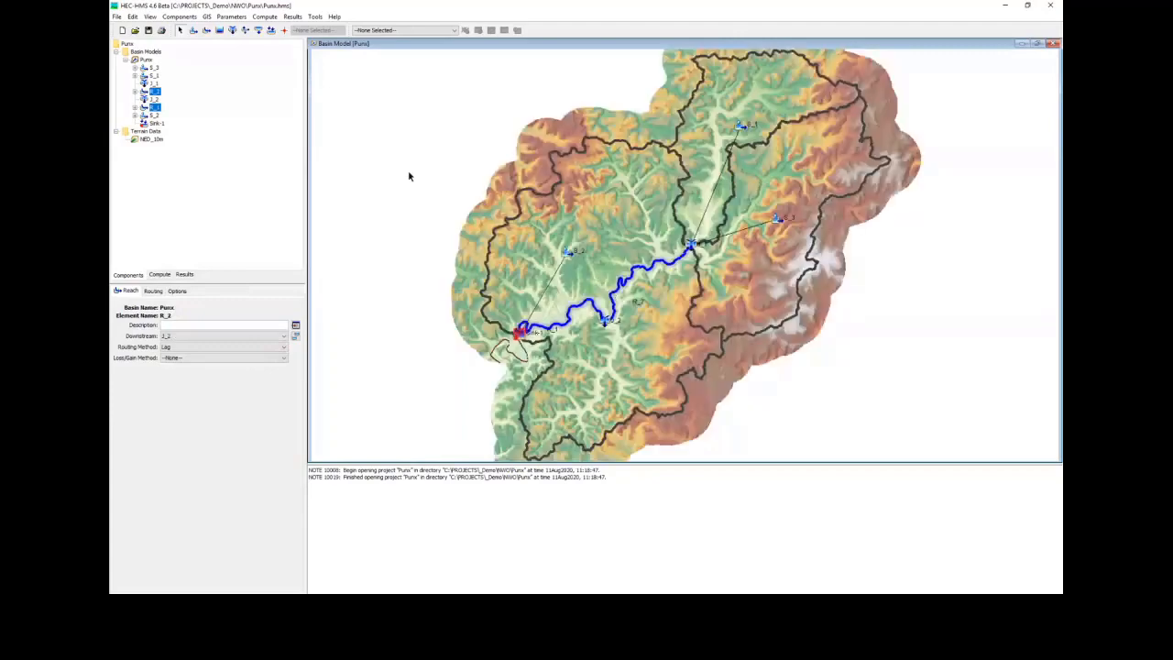
pyautogui.click(207, 17)
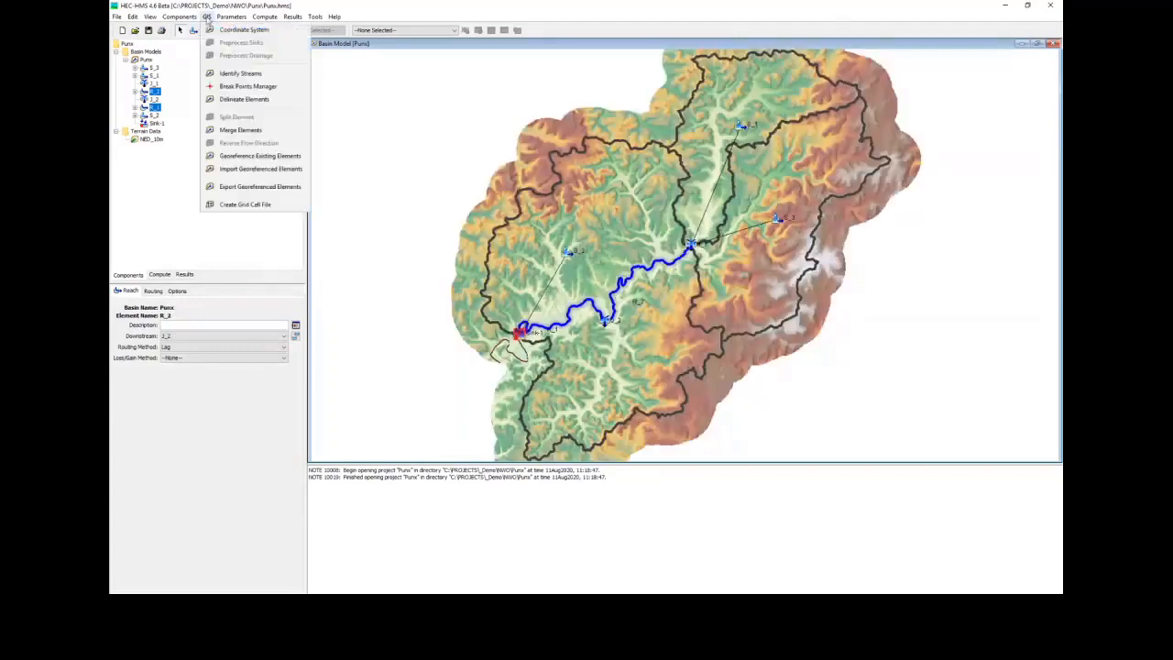
pyautogui.click(240, 129)
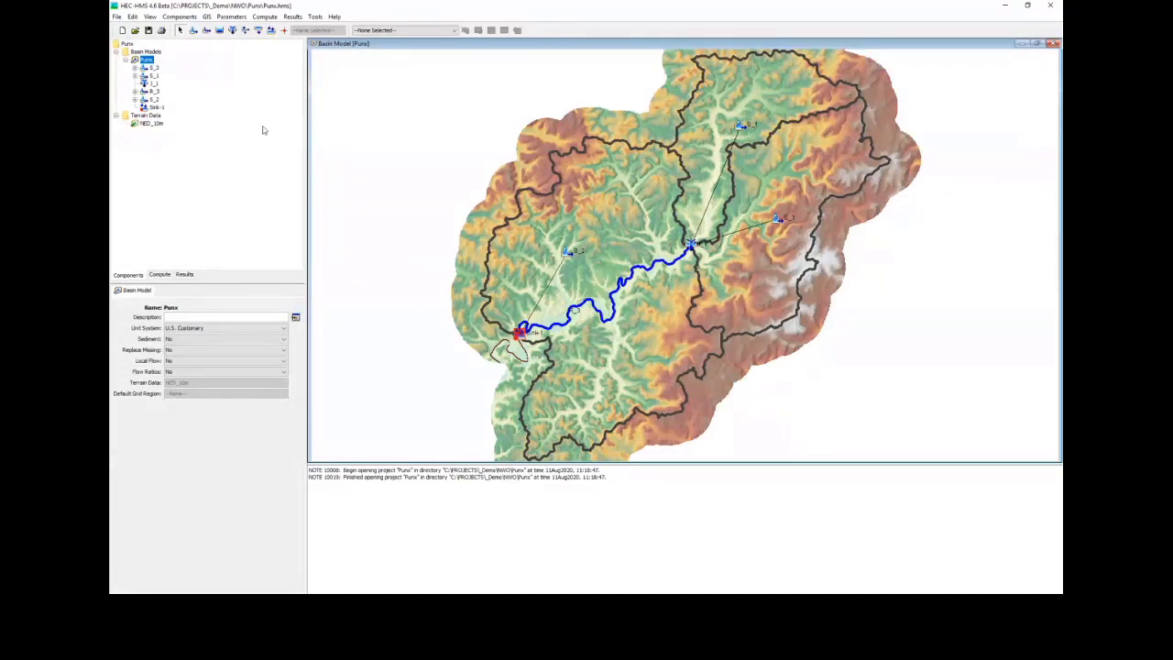
pyautogui.rightClick(149, 60)
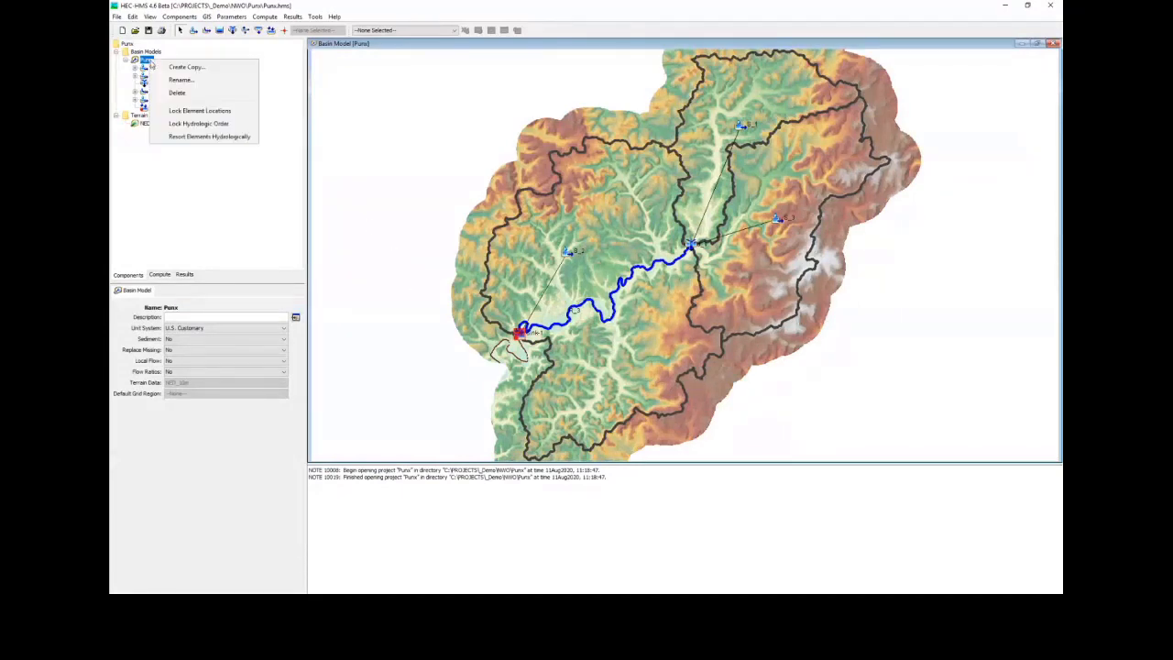
pyautogui.click(198, 111)
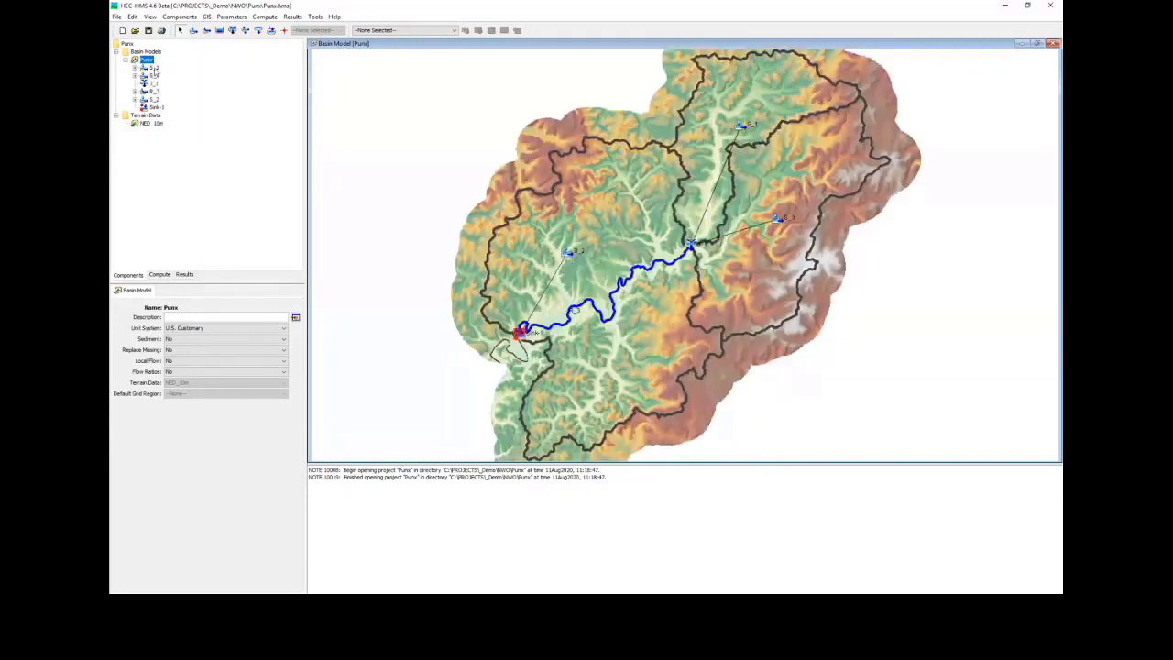
# Step: Rename the northern subbasin S_1 as StumpCk
pyautogui.click(738, 123)
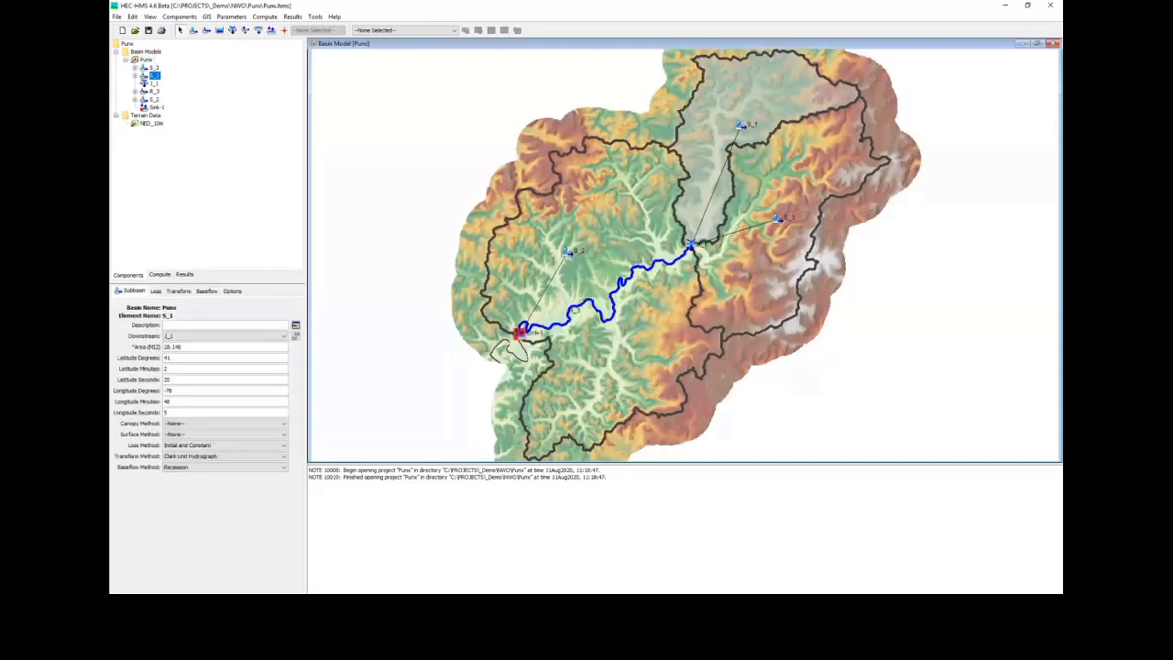
pyautogui.rightClick(156, 80)
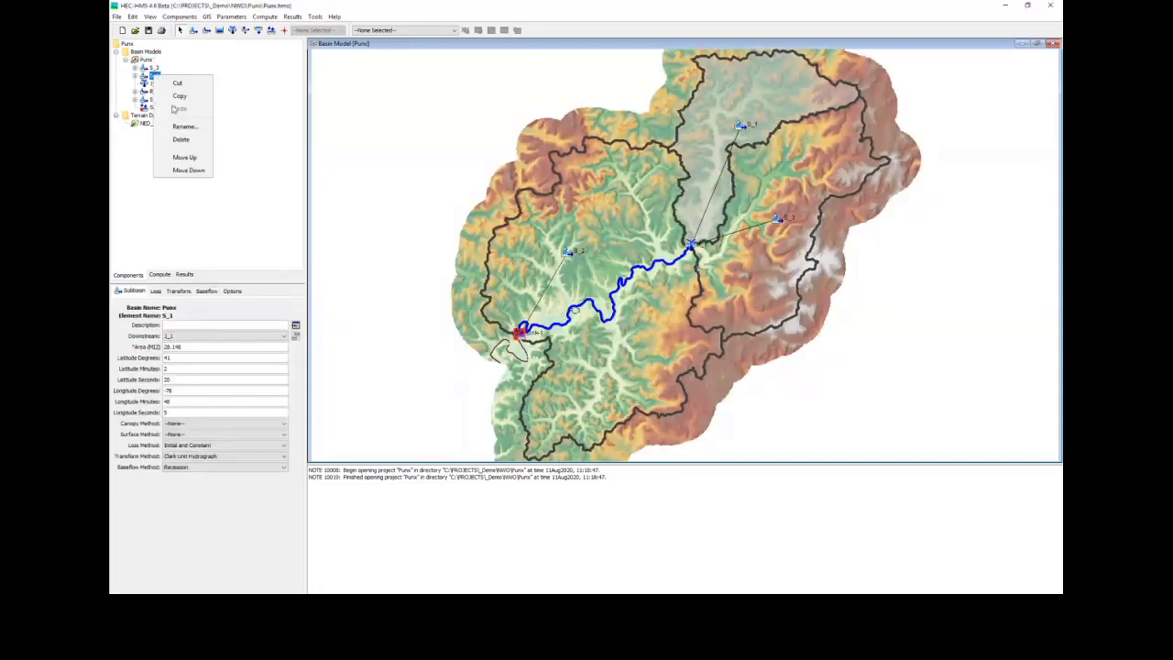
pyautogui.click(181, 130)
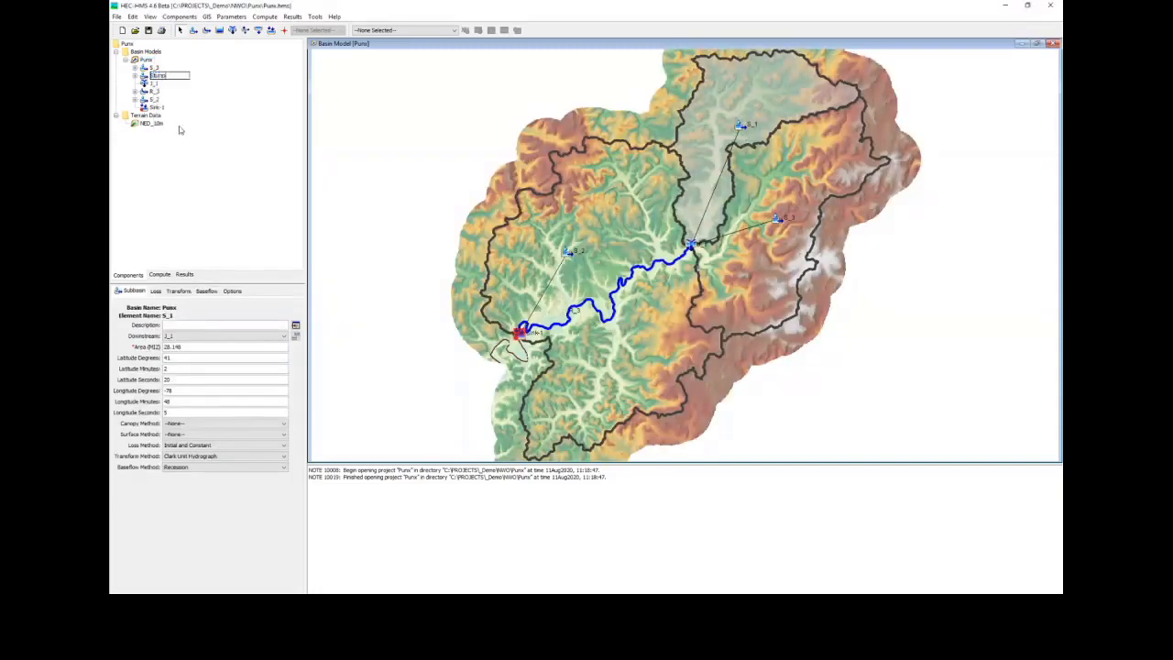
pyautogui.write('StumpCk')
pyautogui.press('Return')
# Step: Rename the eastern subbasin S_3 as EBMahoningCk
pyautogui.press('Up')
pyautogui.rightClick(149, 62)
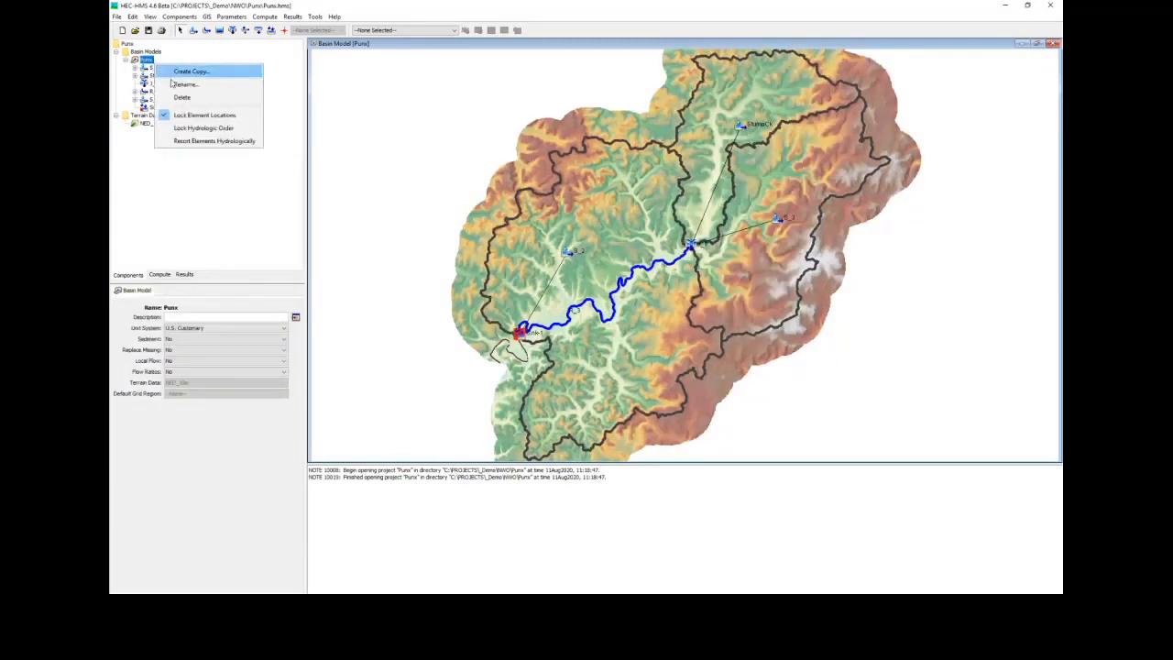
pyautogui.click(154, 69)
pyautogui.rightClick(154, 68)
pyautogui.click(183, 123)
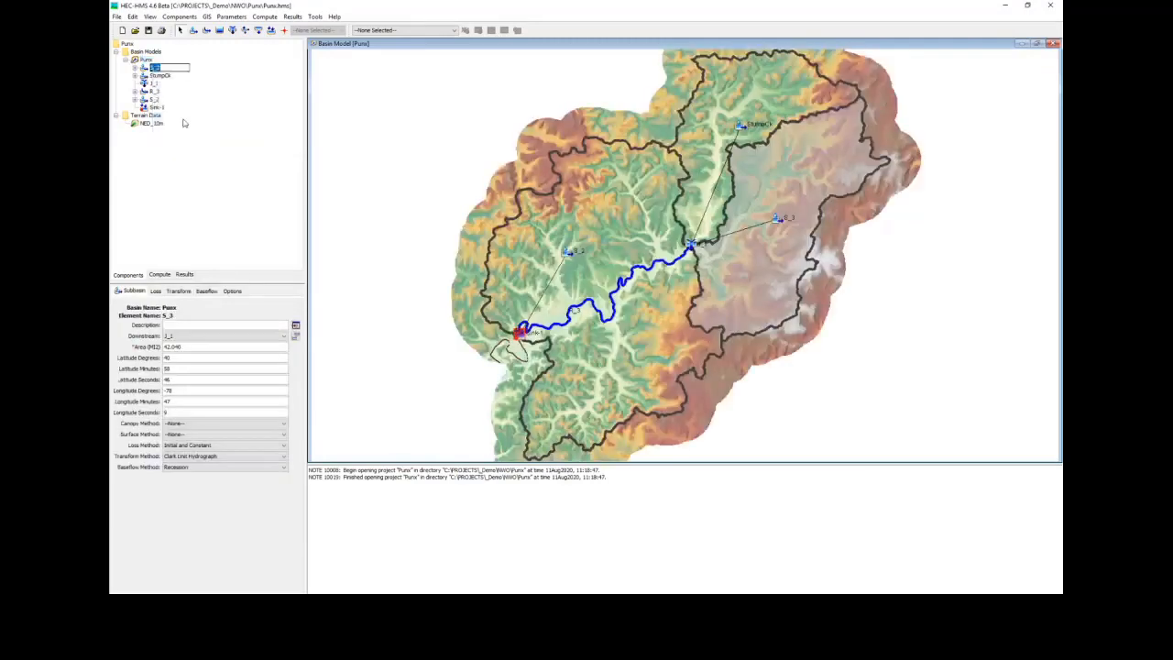
pyautogui.write('EBMahoningCk')
pyautogui.press('Return')
# Step: Rename the large merged western subbasin S_2 as MahoningCk
pyautogui.click(576, 209)
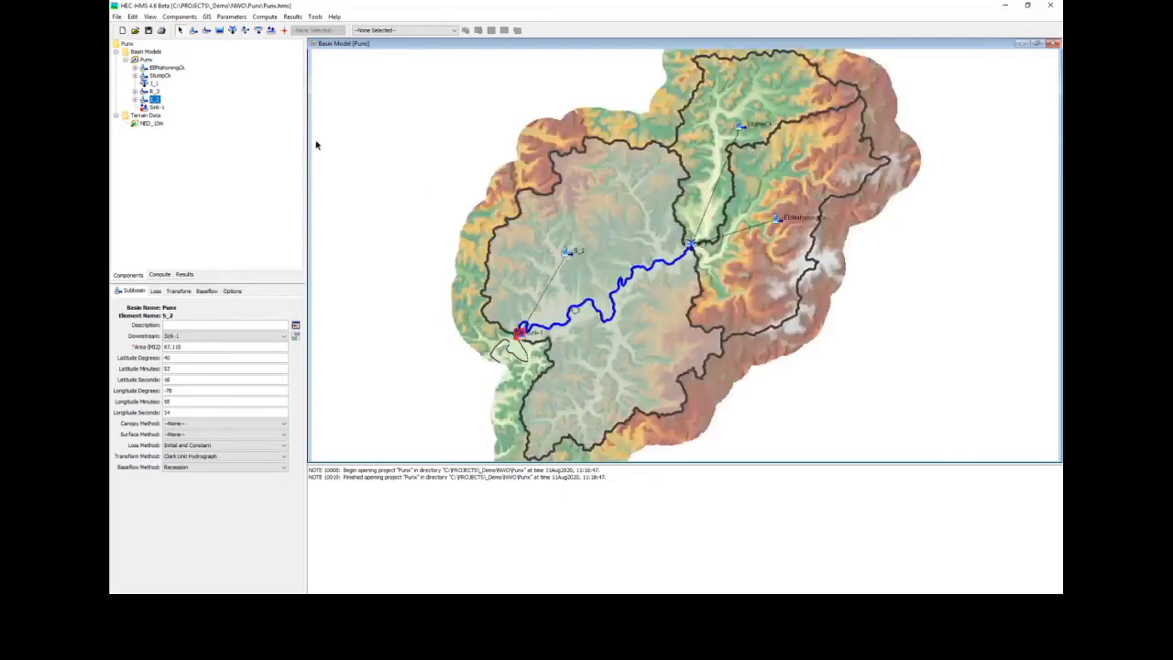
pyautogui.rightClick(156, 102)
pyautogui.click(182, 153)
pyautogui.press('Return')
# Step: Rename junction J_1 as Confluence
pyautogui.click(693, 246)
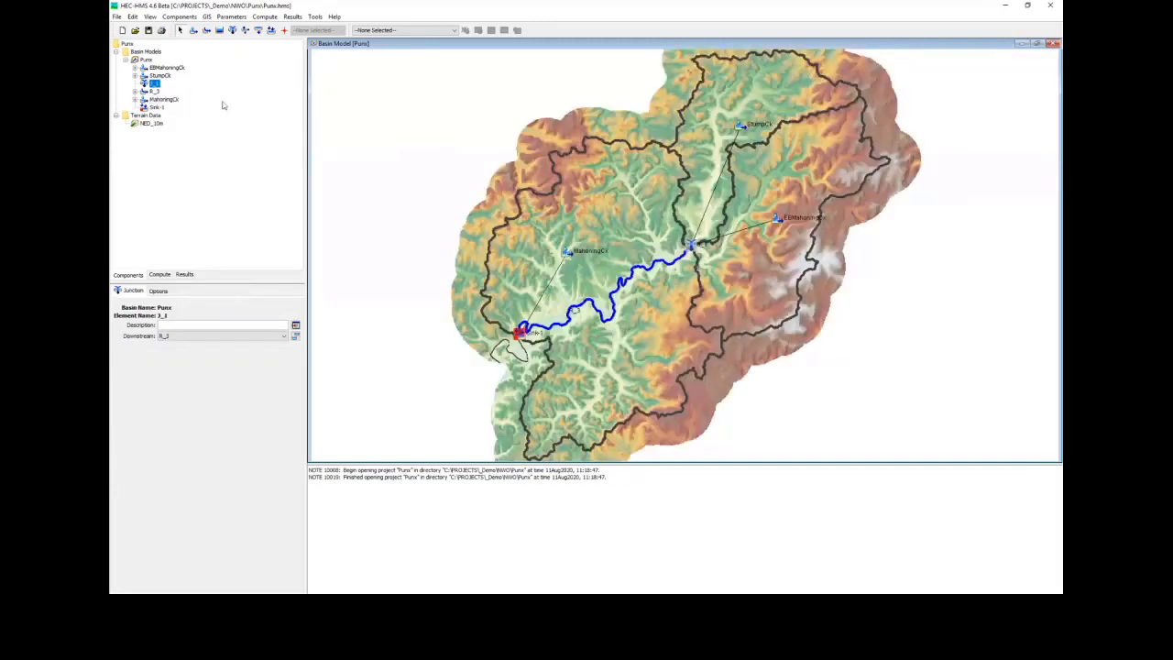
pyautogui.rightClick(154, 84)
pyautogui.click(189, 131)
pyautogui.press('Return')
# Step: Rename the merged reach R_3 as MahoningCk_R10
pyautogui.click(155, 91)
pyautogui.rightClick(155, 92)
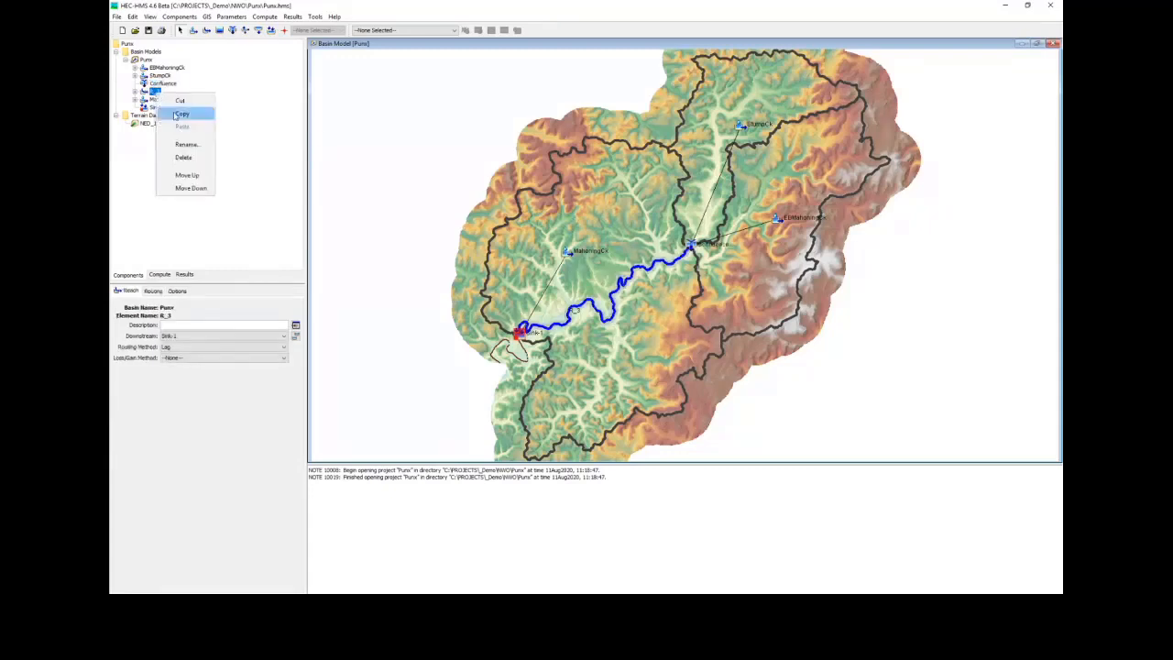
pyautogui.click(189, 145)
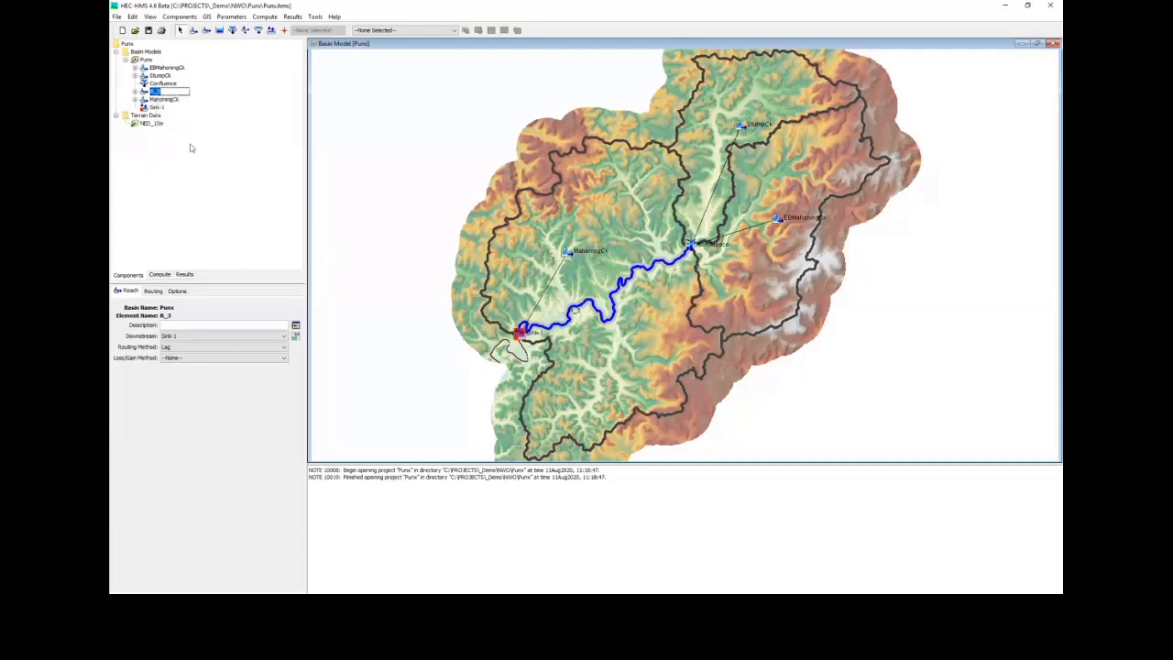
pyautogui.write('MahoningCk_R10')
pyautogui.press('Return')
# Step: Rename the sink element Sink-1 as Outlet and clear the map selection
pyautogui.click(157, 107)
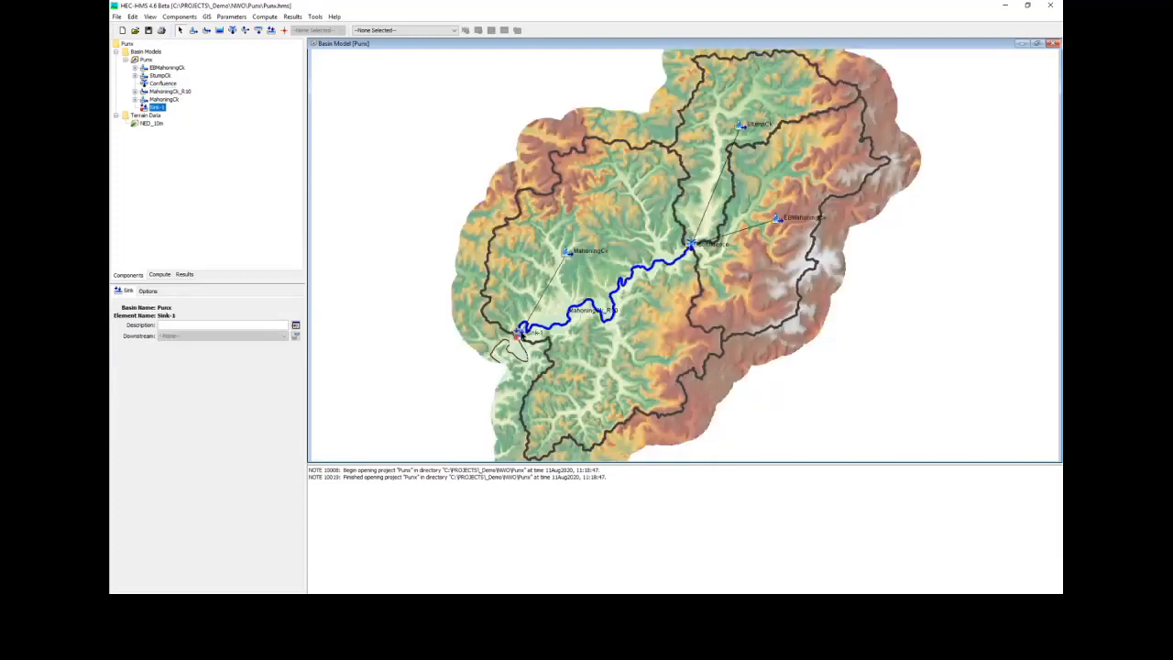
pyautogui.rightClick(158, 107)
pyautogui.click(197, 161)
pyautogui.write('Outlet')
pyautogui.press('Return')
pyautogui.click(495, 121)
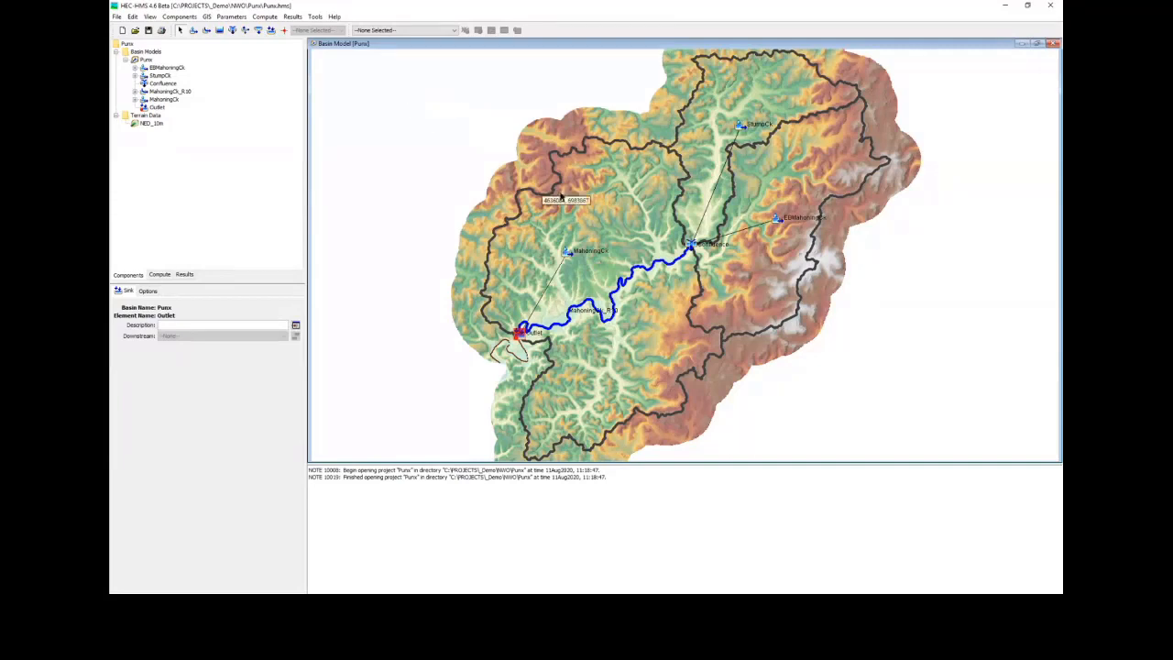
# Step: Review the default subbasin and reach methods in the program settings and close them without changes
pyautogui.click(317, 16)
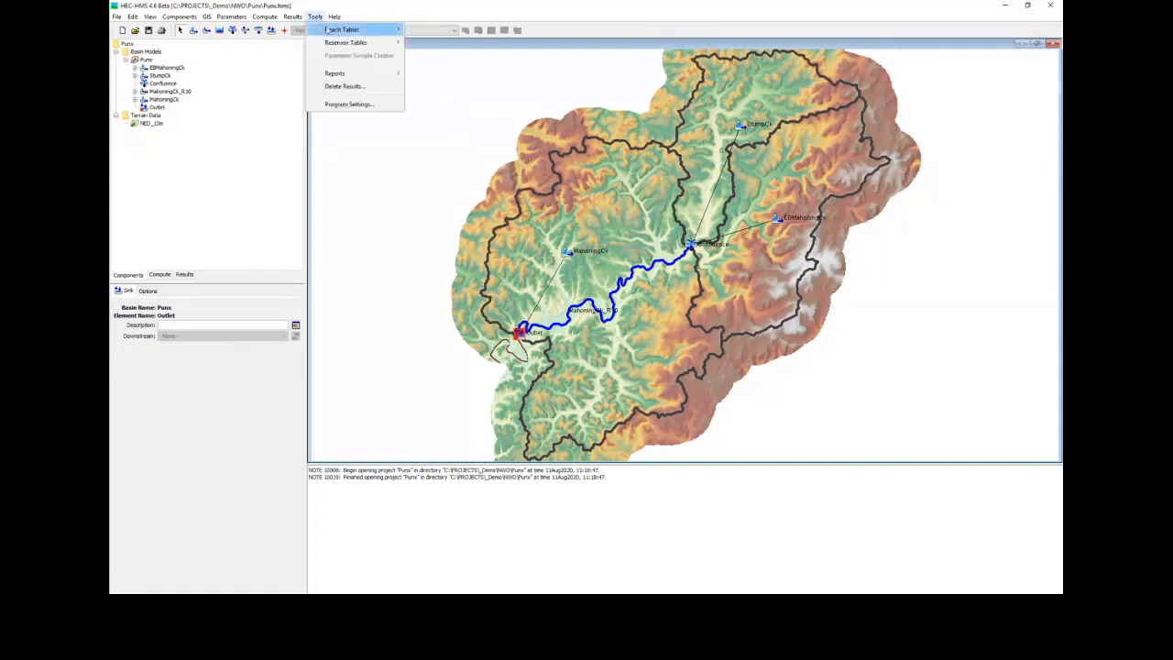
pyautogui.click(339, 106)
pyautogui.click(561, 204)
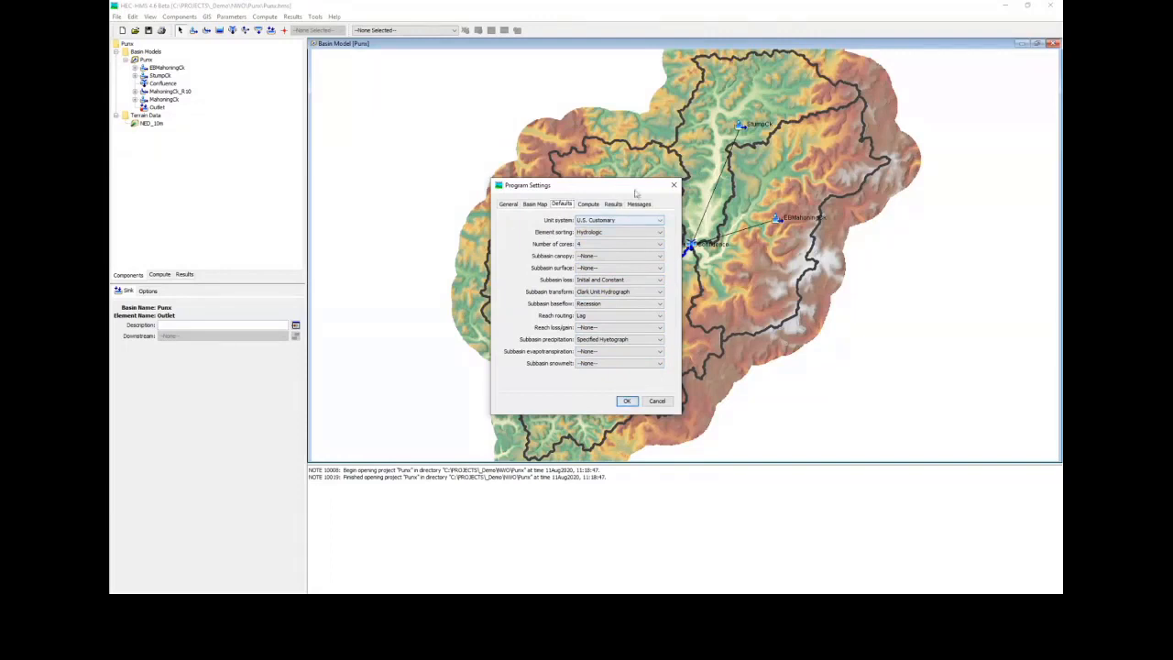
pyautogui.click(674, 184)
# Step: Examine the methods assigned to the MahoningCk subbasin and the loss methods available for it
pyautogui.click(558, 228)
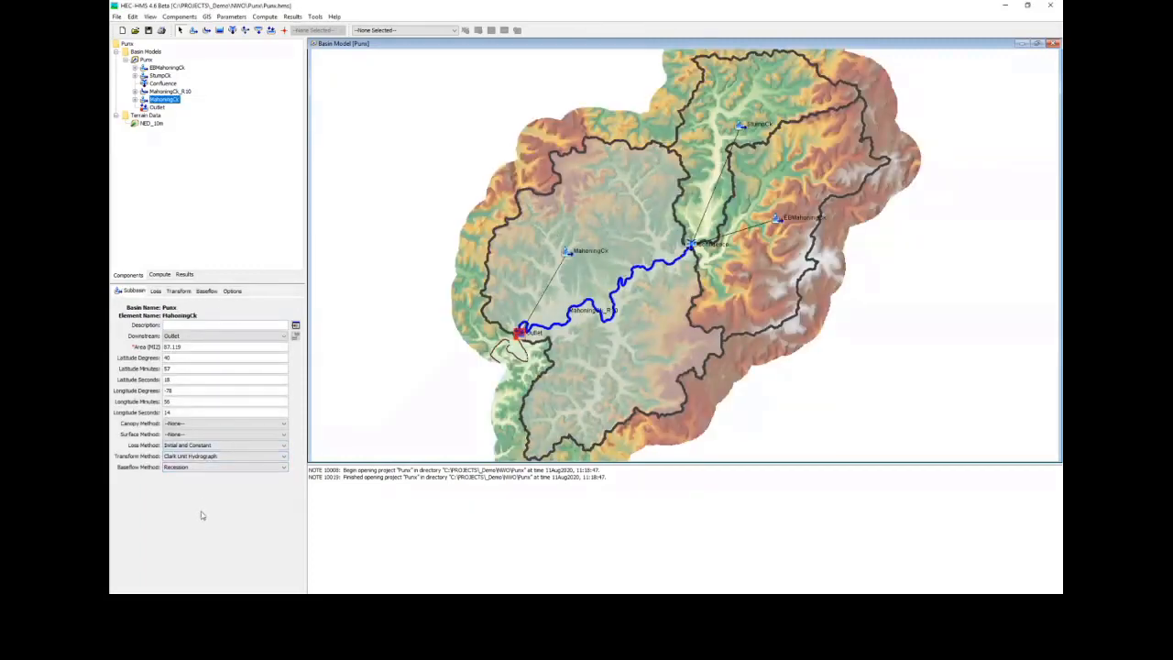
pyautogui.click(395, 360)
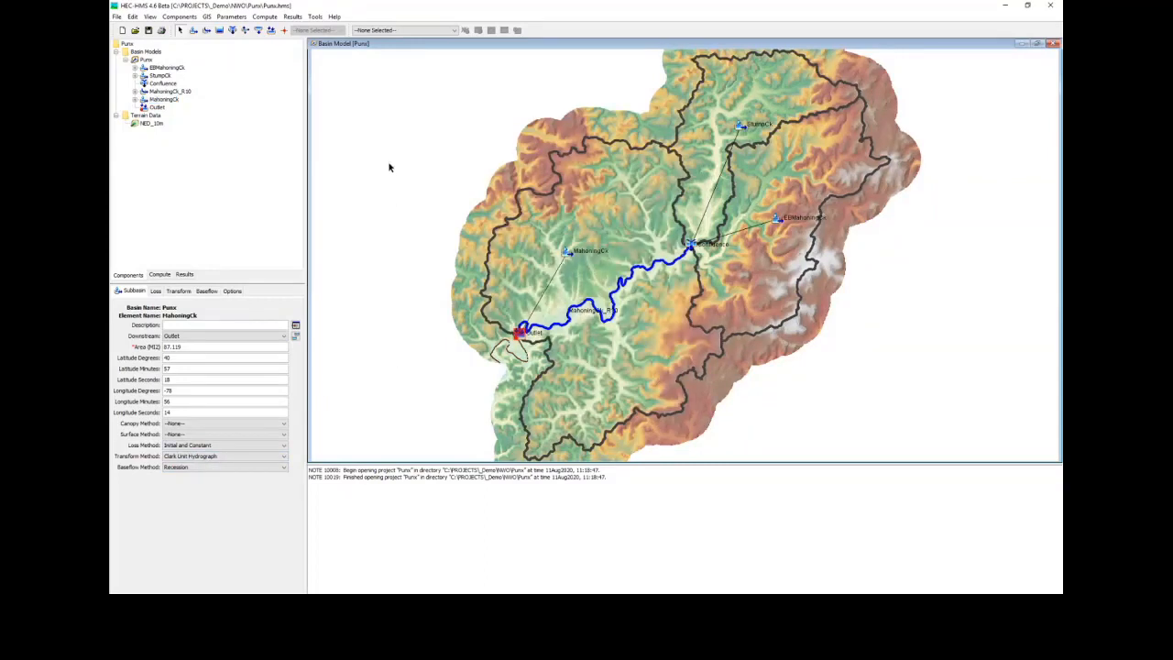
pyautogui.click(554, 238)
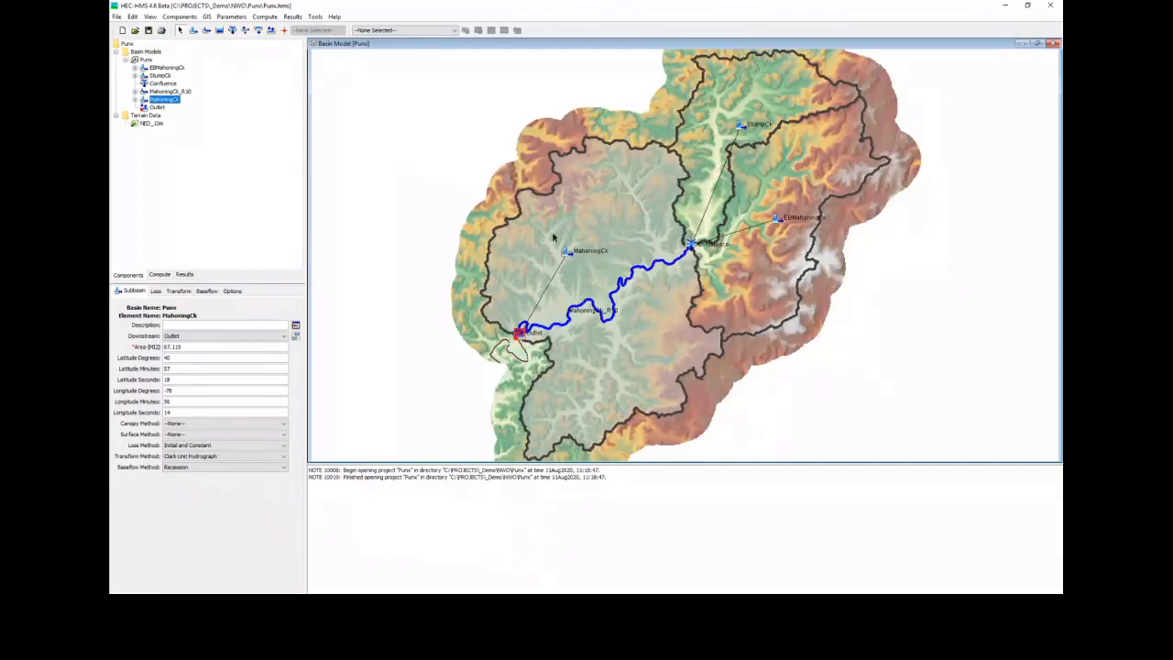
pyautogui.click(229, 446)
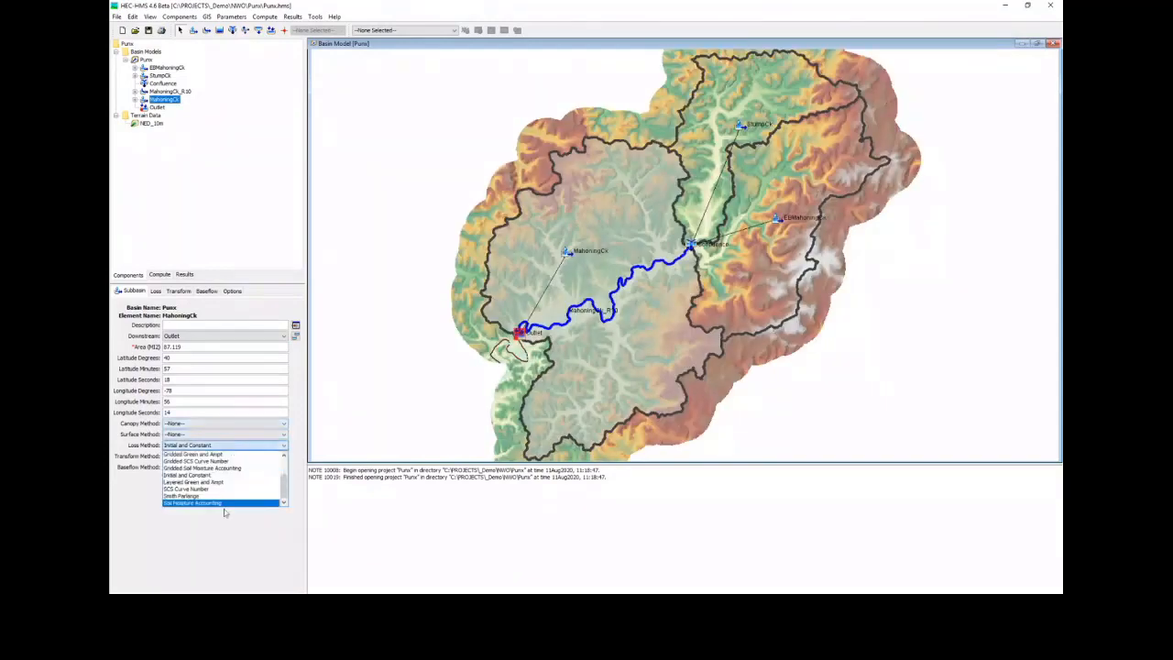
pyautogui.click(223, 451)
pyautogui.click(375, 366)
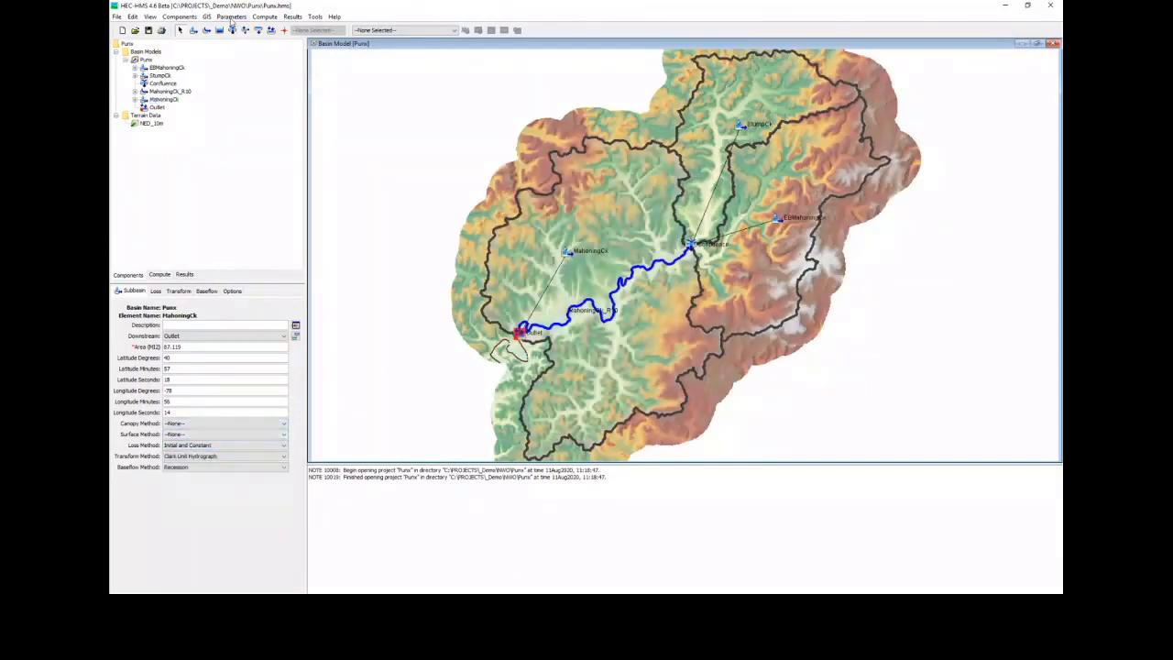
# Step: Change the loss method of all subbasins in the basin model to Deficit and Constant
pyautogui.click(231, 17)
pyautogui.moveTo(257, 69)
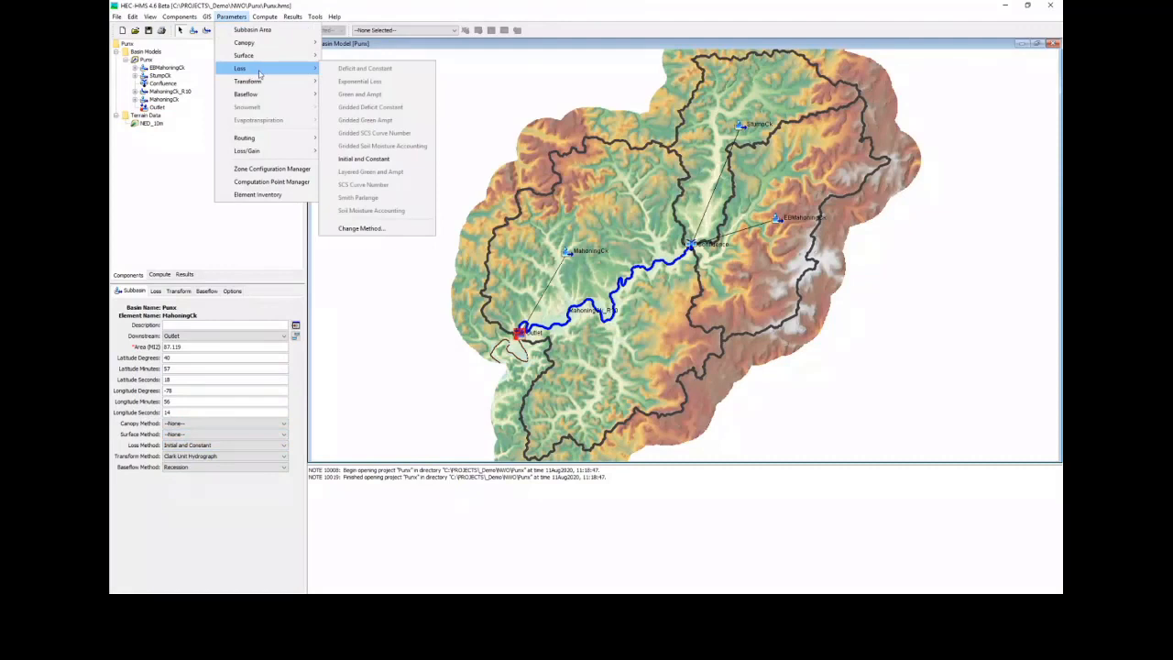
pyautogui.click(380, 228)
pyautogui.click(563, 315)
pyautogui.click(596, 295)
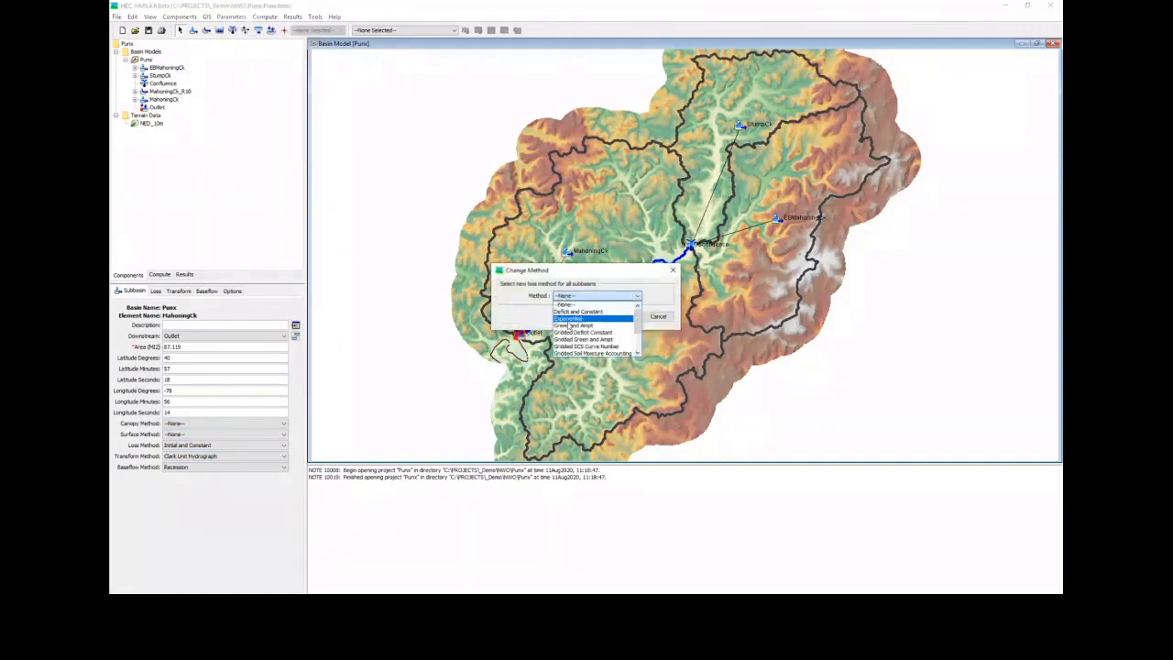
pyautogui.click(573, 312)
pyautogui.click(616, 317)
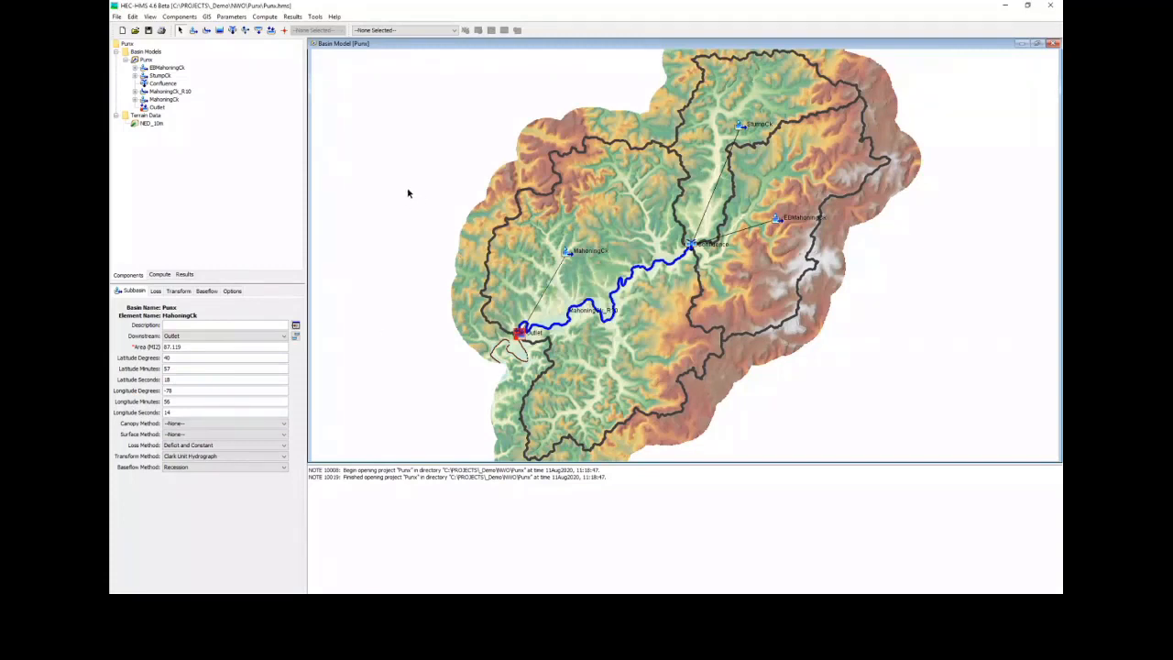
# Step: Change the baseflow method of all subbasins in the basin model to Linear Reservoir
pyautogui.click(231, 16)
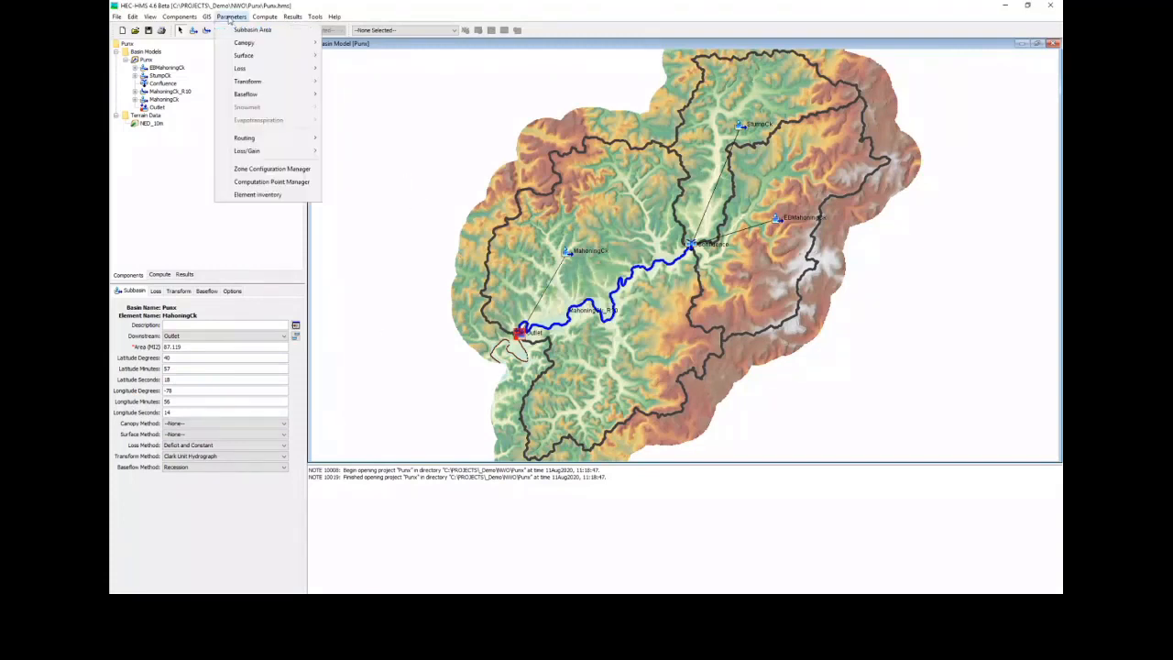
pyautogui.moveTo(266, 93)
pyautogui.click(361, 163)
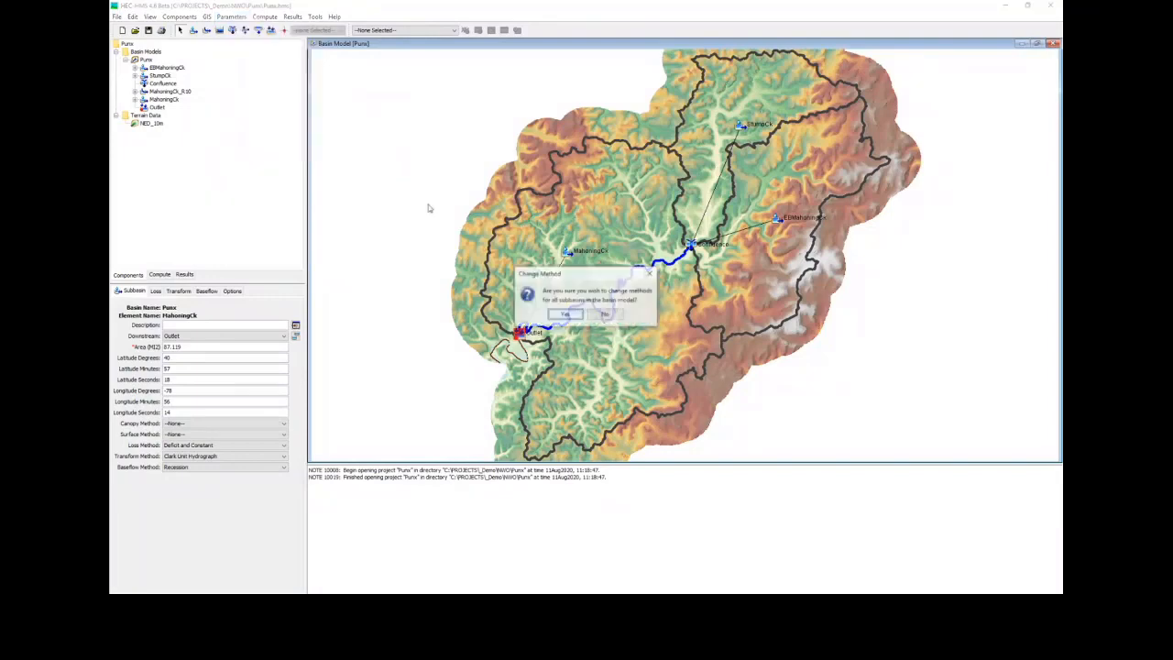
pyautogui.click(596, 296)
pyautogui.click(592, 325)
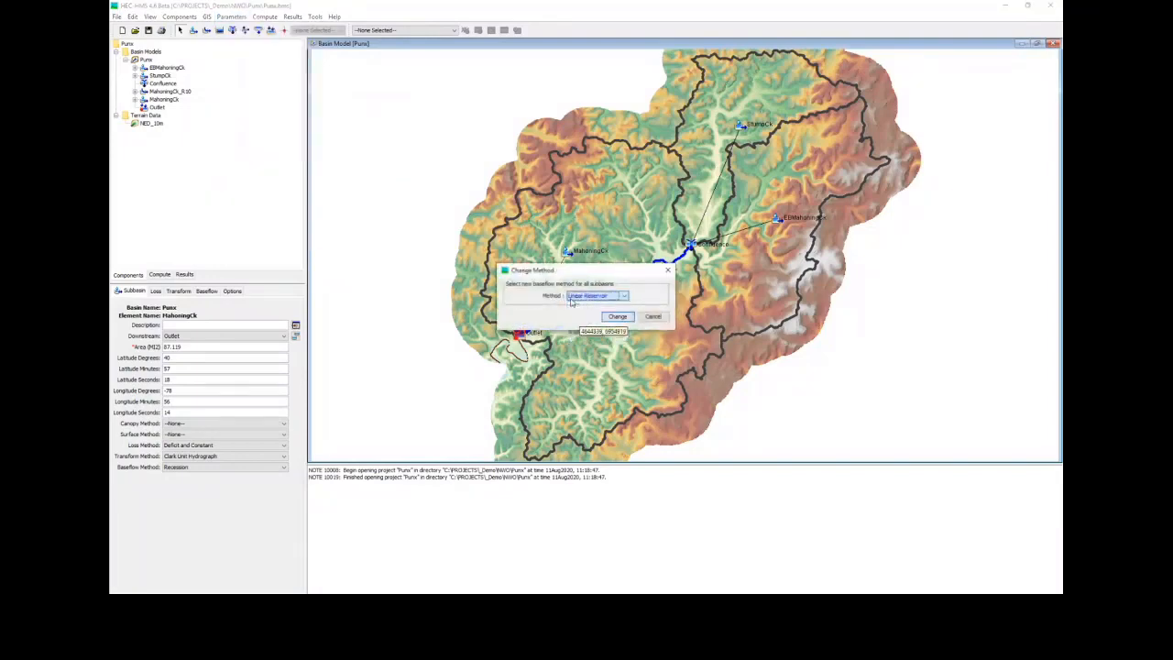
pyautogui.click(618, 317)
# Step: Change the transform method of all subbasins in the basin model to ModClark
pyautogui.click(231, 17)
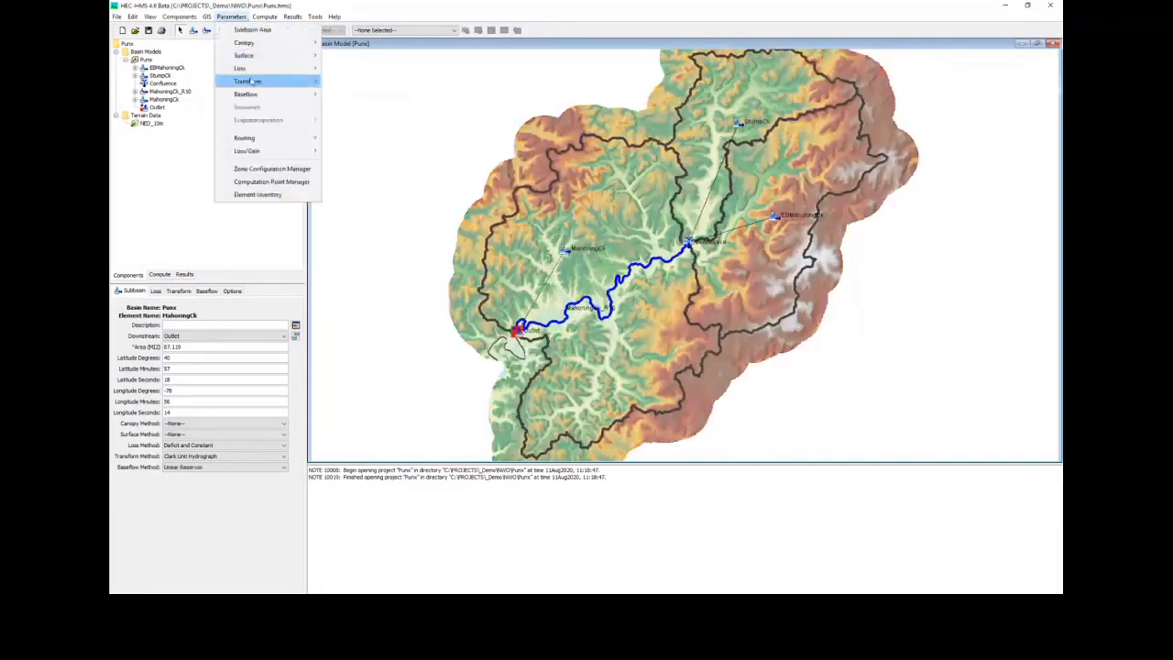
pyautogui.moveTo(252, 80)
pyautogui.click(374, 177)
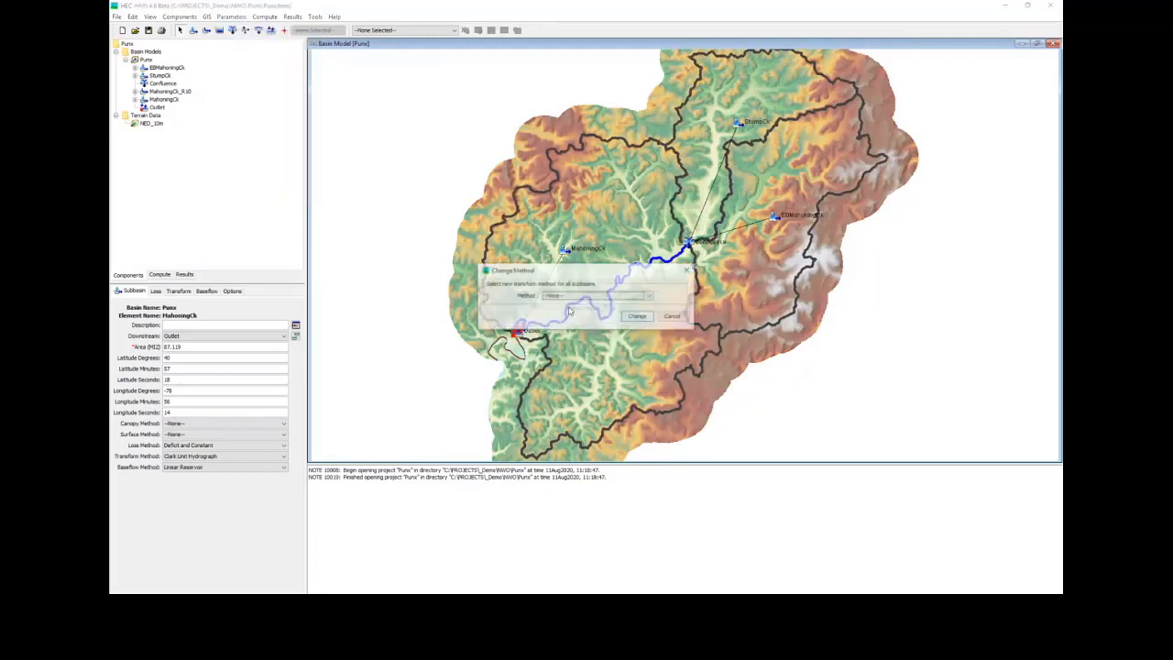
pyautogui.click(596, 296)
pyautogui.click(587, 325)
pyautogui.click(618, 316)
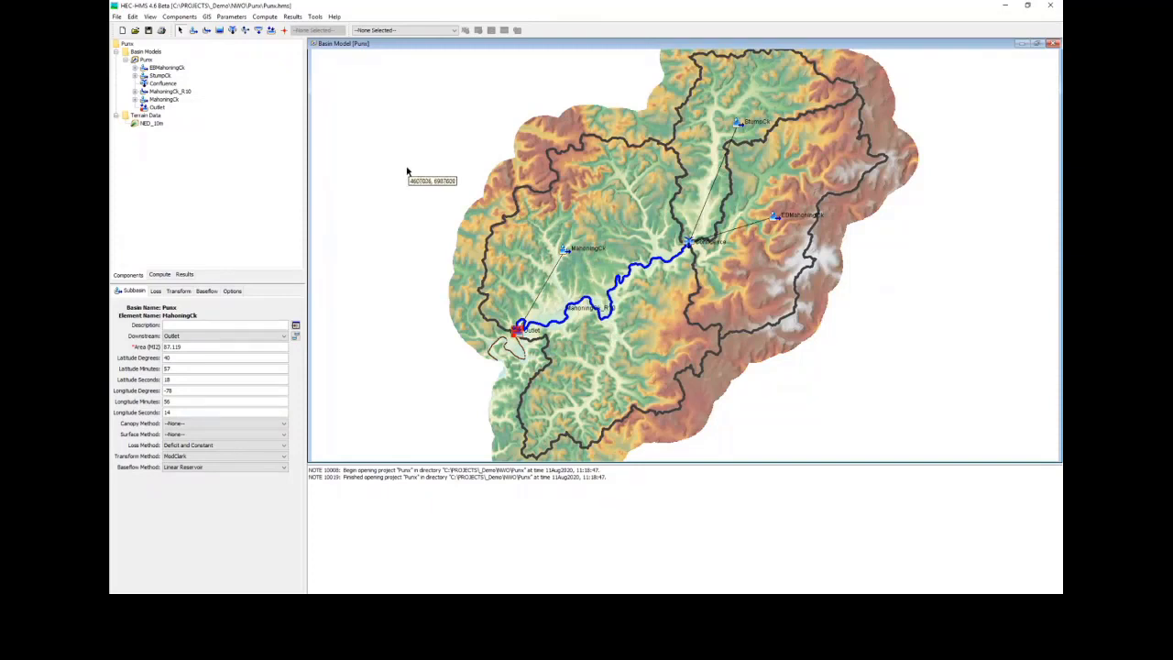
# Step: Change the routing method of the MahoningCk_R10 reach to Muskingum and accept replacing its current routing data
pyautogui.click(629, 273)
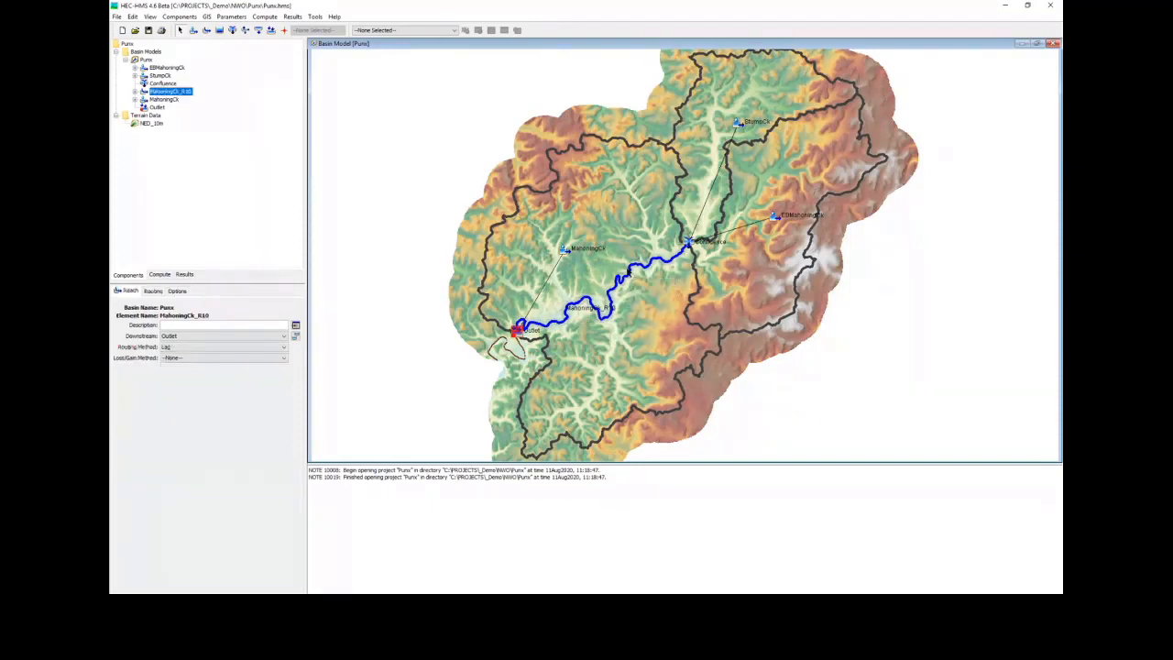
pyautogui.click(172, 349)
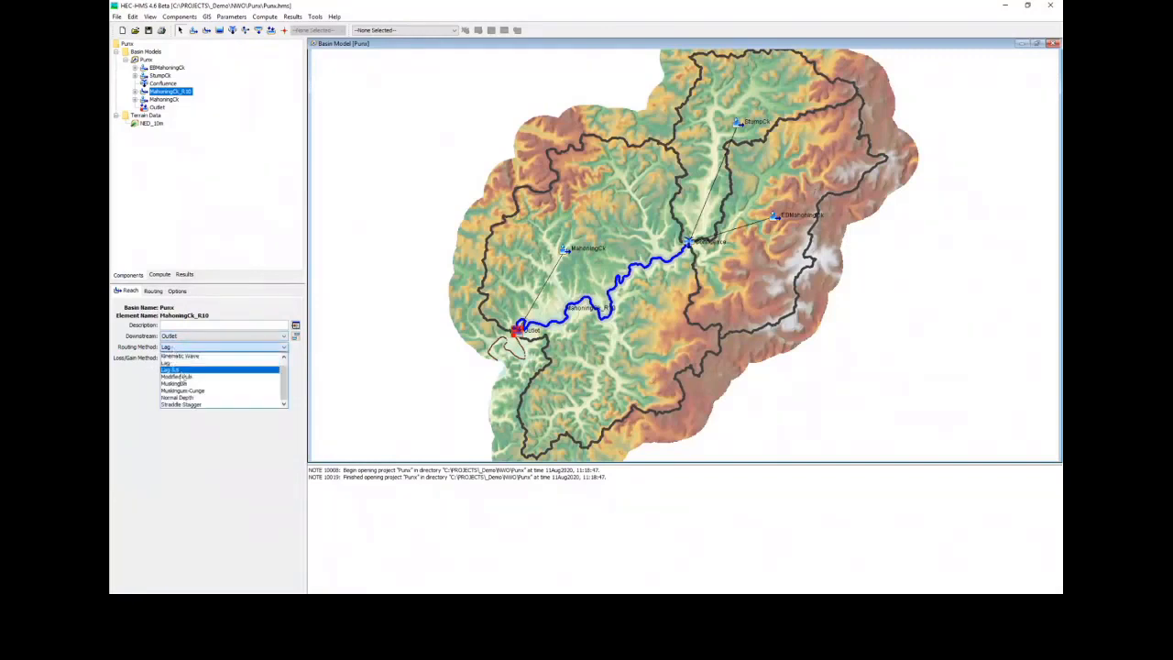
pyautogui.click(183, 385)
pyautogui.click(197, 468)
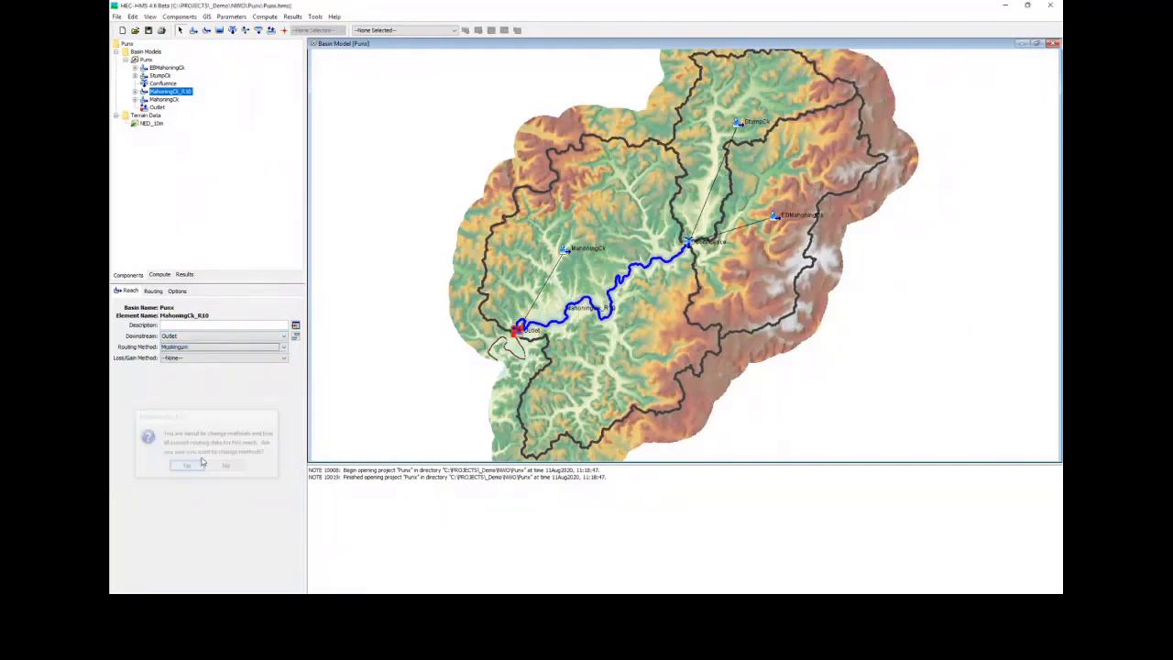
# Step: Enter the Muskingum routing parameters of the MahoningCk_R10 reach, with X 0.25 and 5 subreaches, and save the project
pyautogui.click(154, 292)
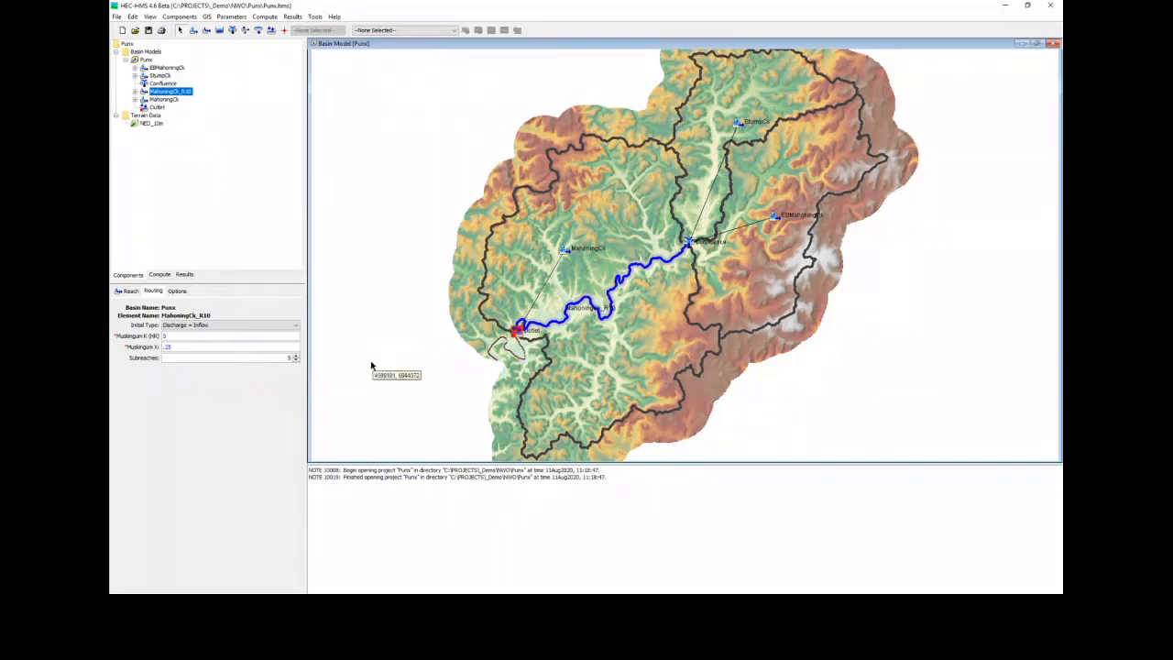
pyautogui.click(149, 32)
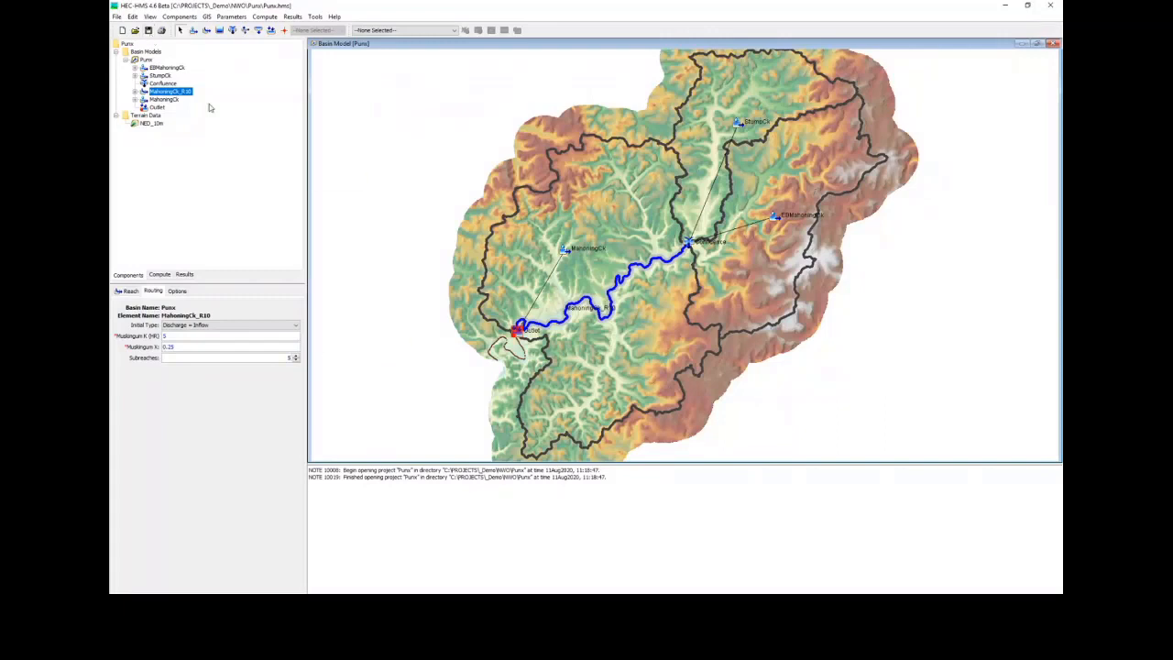
pyautogui.click(402, 130)
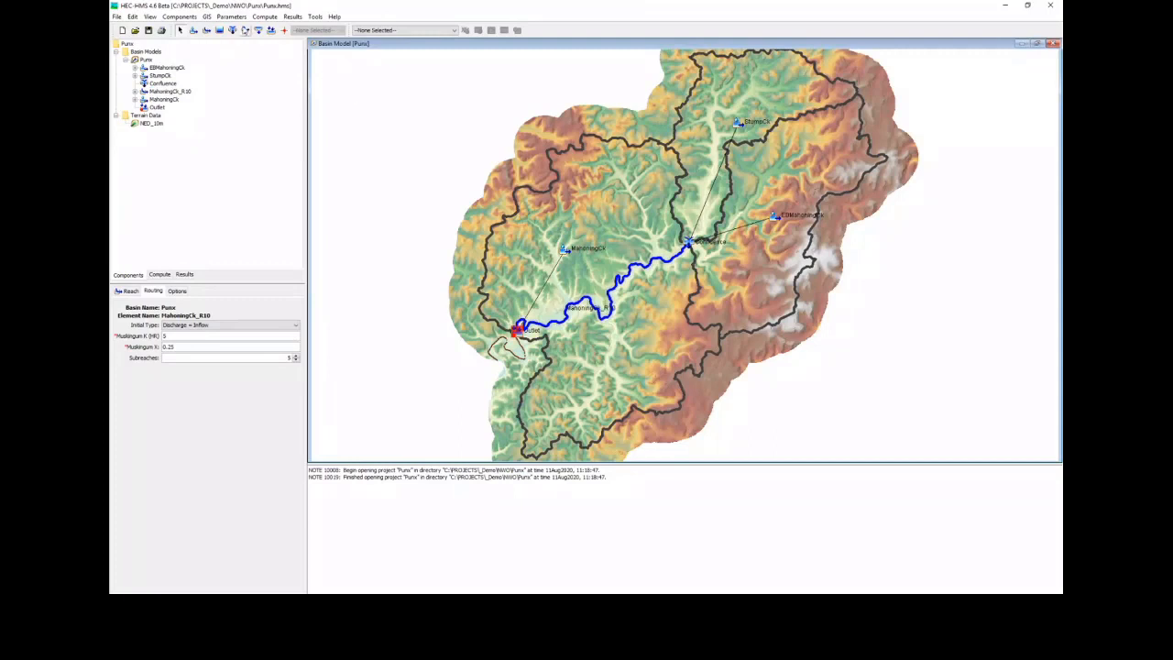
# Step: Change the canopy method of all subbasins in the basin model to Simple Canopy
pyautogui.click(227, 16)
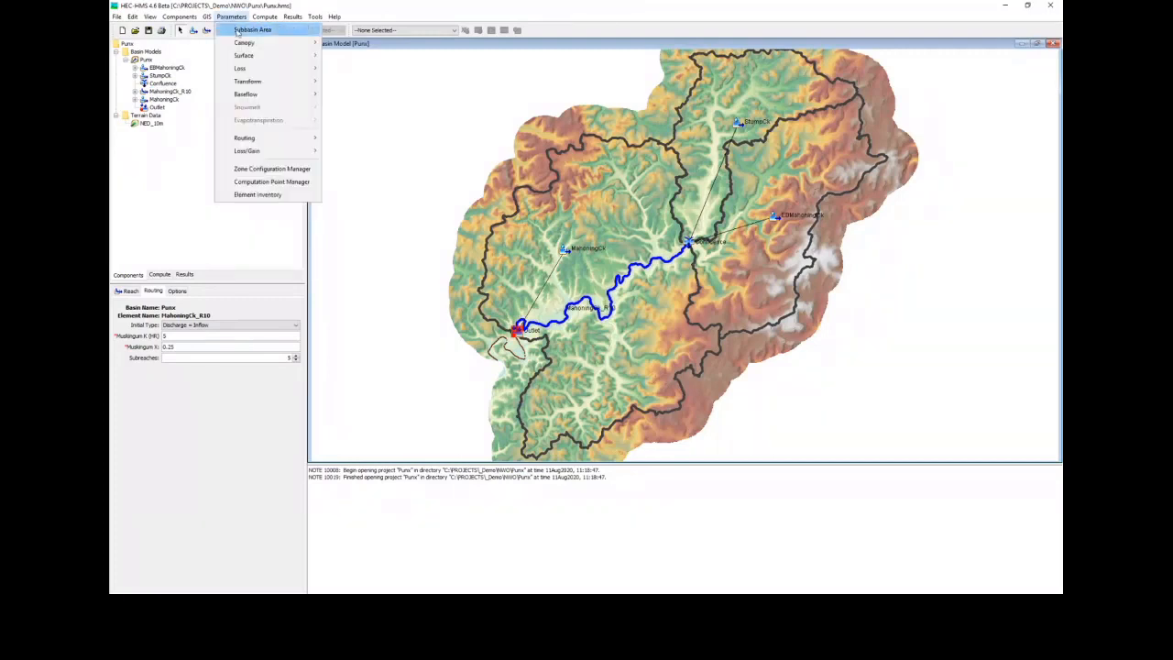
pyautogui.moveTo(252, 71)
pyautogui.moveTo(268, 49)
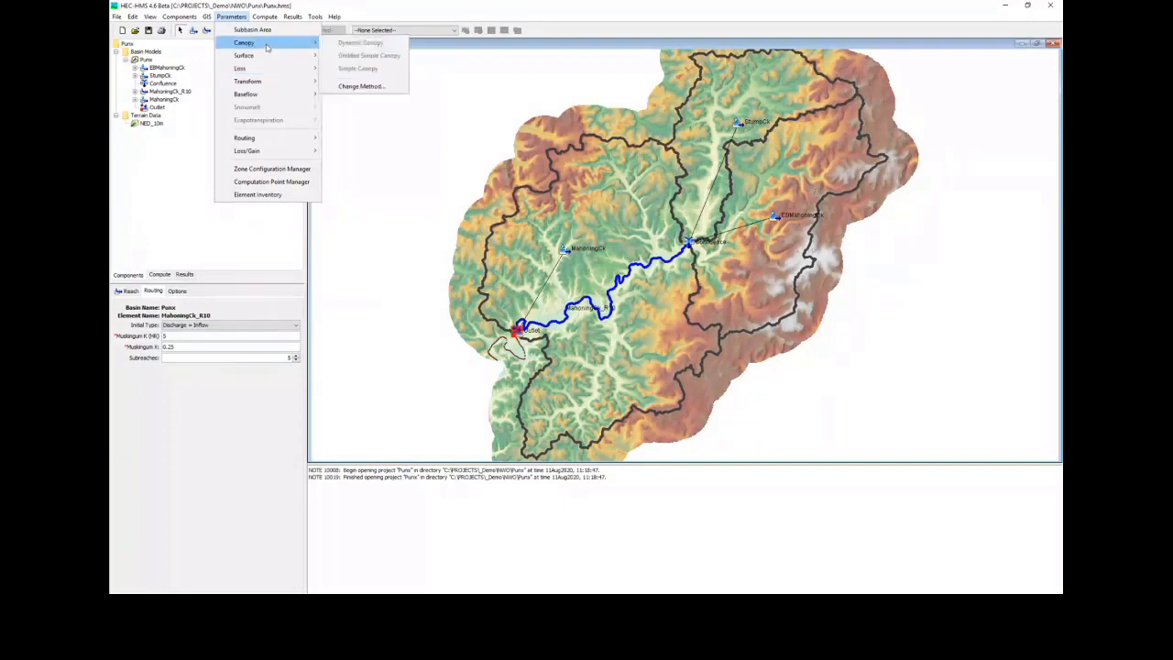
pyautogui.click(367, 88)
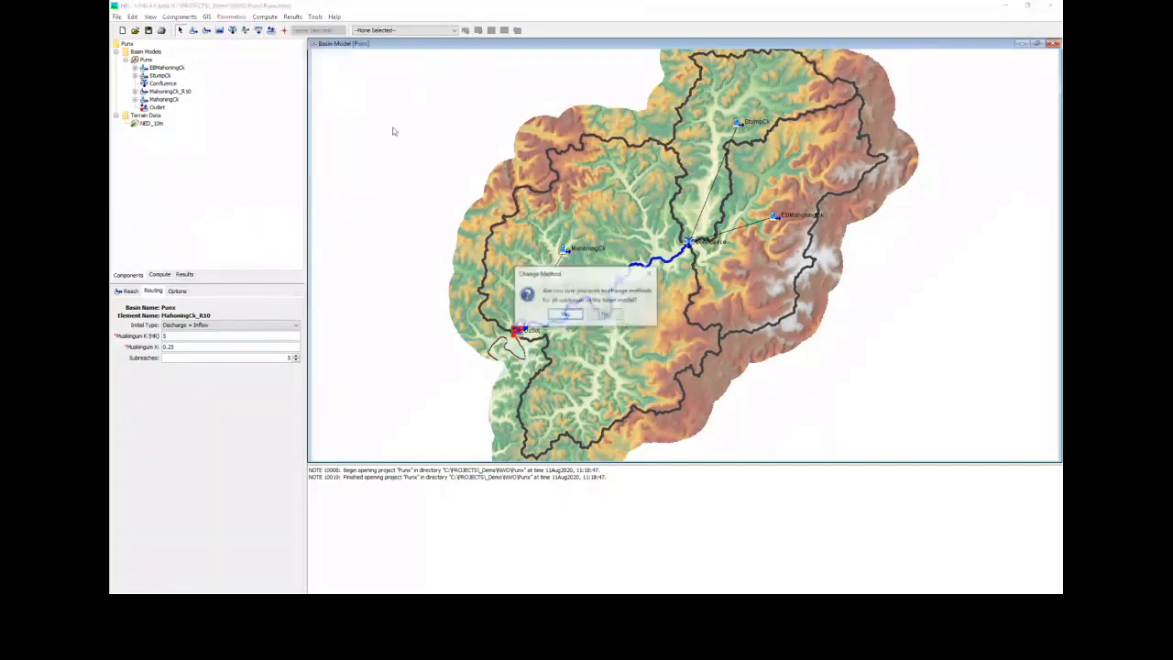
pyautogui.click(579, 317)
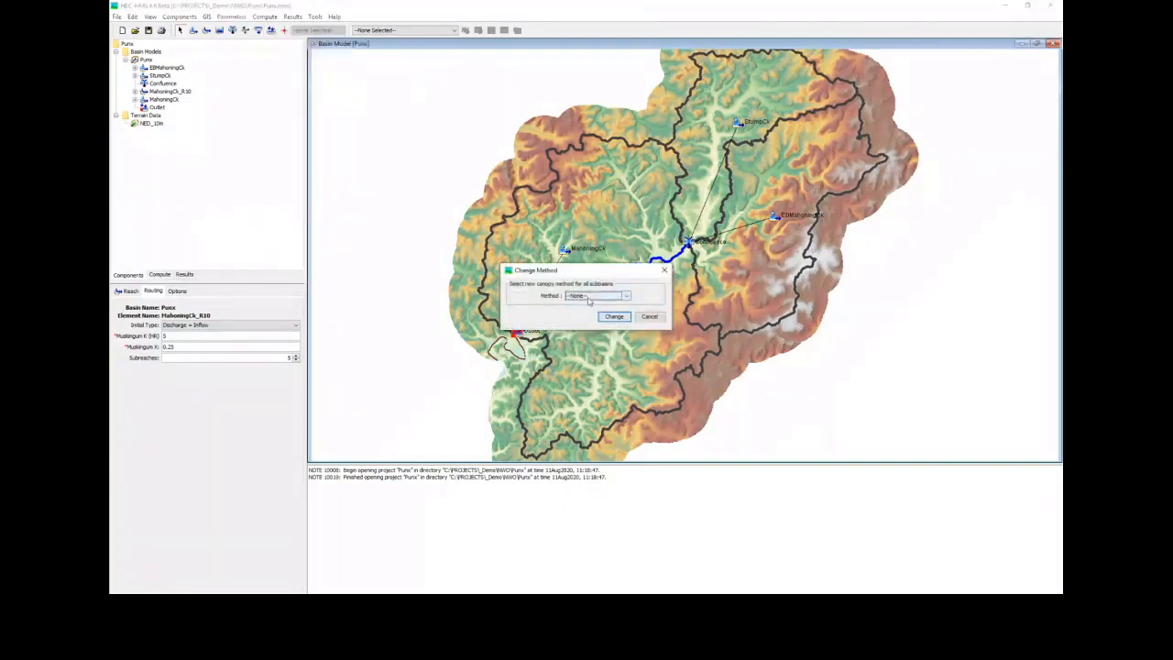
pyautogui.click(587, 297)
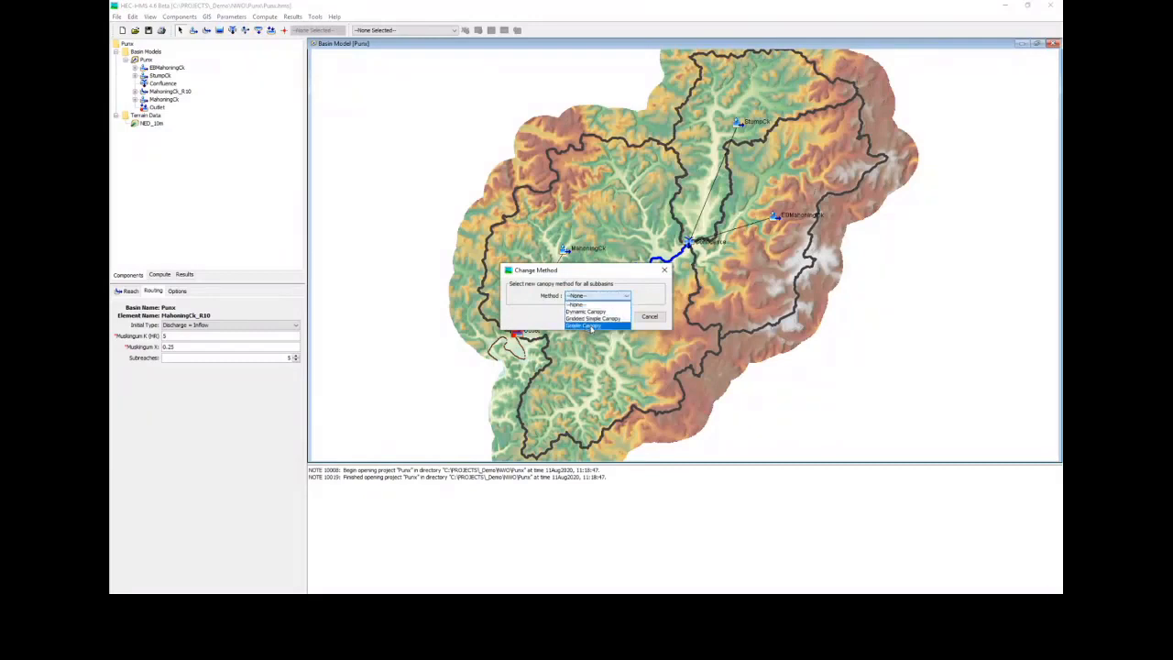
pyautogui.click(591, 327)
pyautogui.click(617, 317)
pyautogui.click(231, 17)
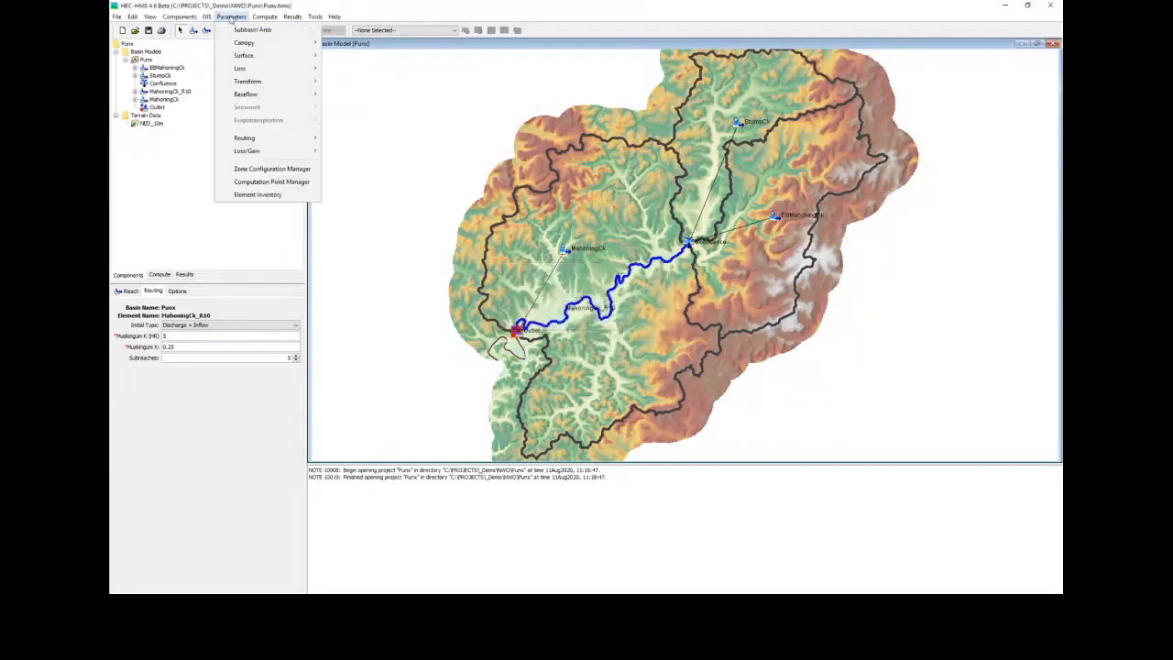
pyautogui.moveTo(275, 55)
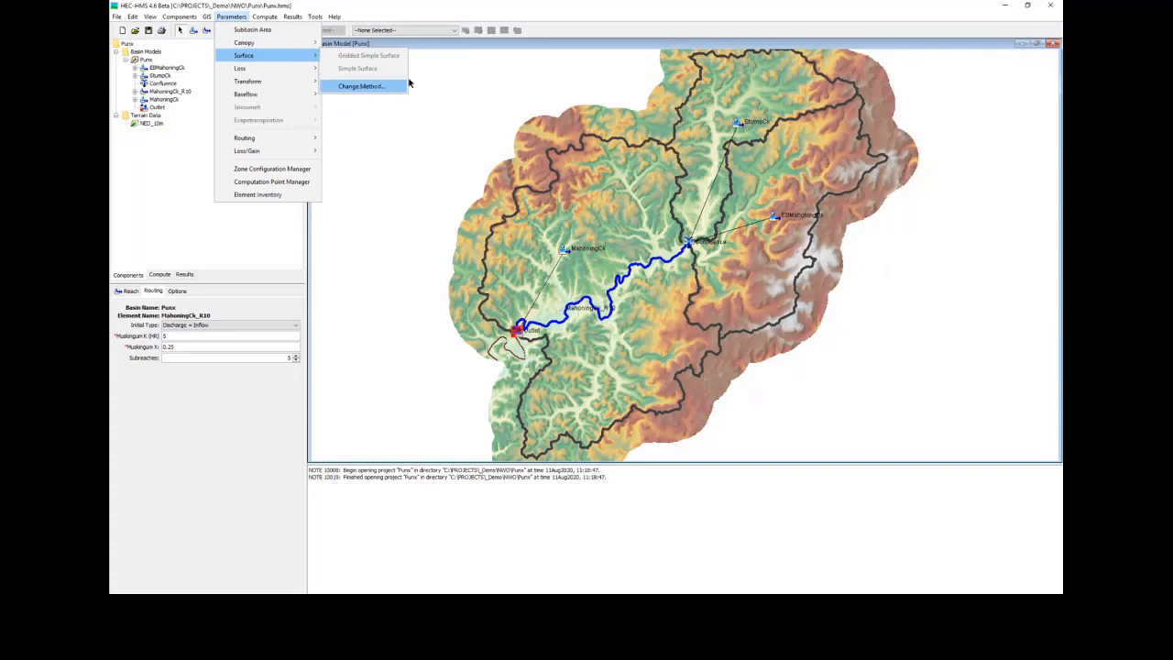
pyautogui.click(455, 81)
# Step: Open the Simple Canopy parameter table and set the initial storage of all three subbasins to 0 %
pyautogui.click(235, 17)
pyautogui.moveTo(249, 43)
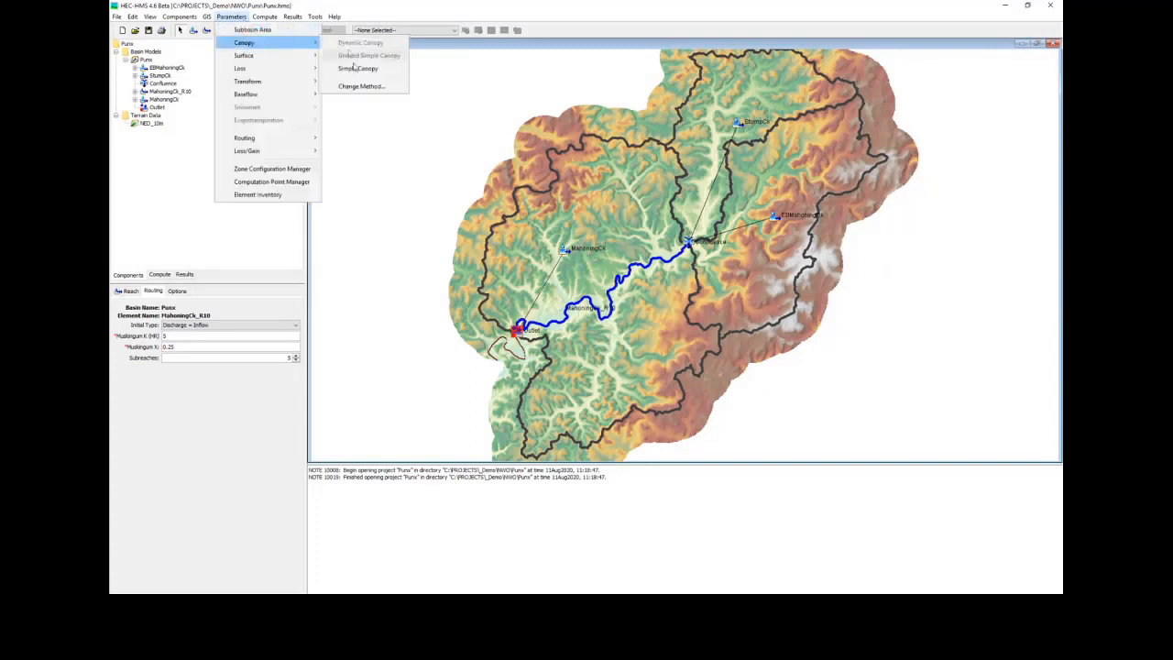
pyautogui.click(358, 68)
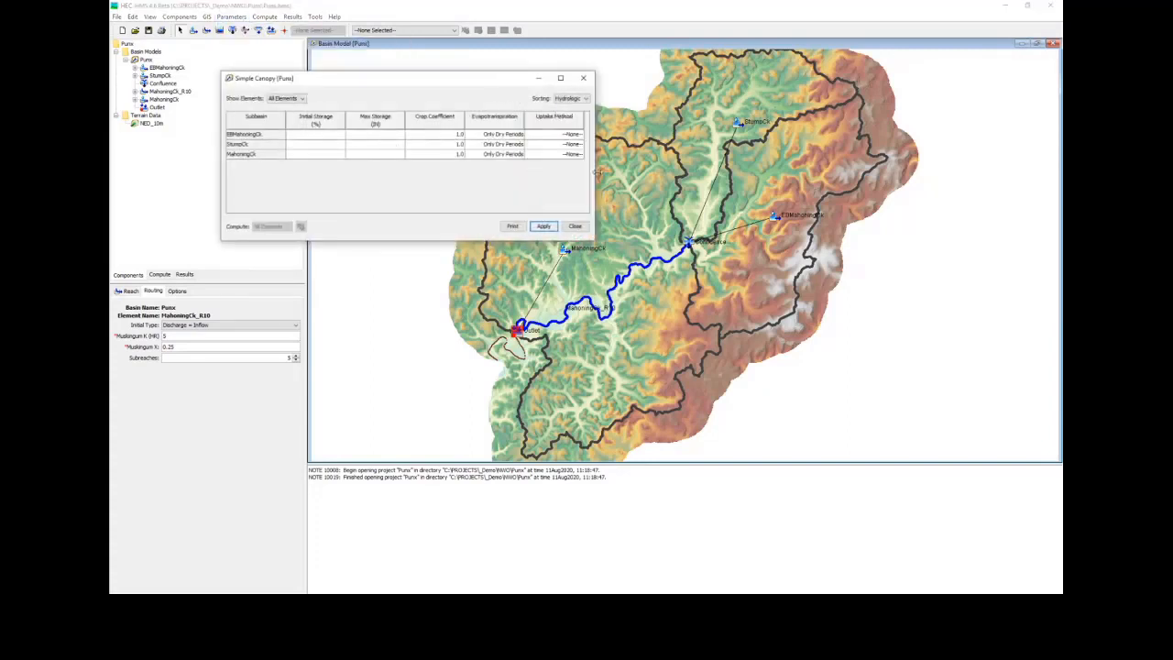
pyautogui.moveTo(596, 172); pyautogui.dragTo(635, 173)
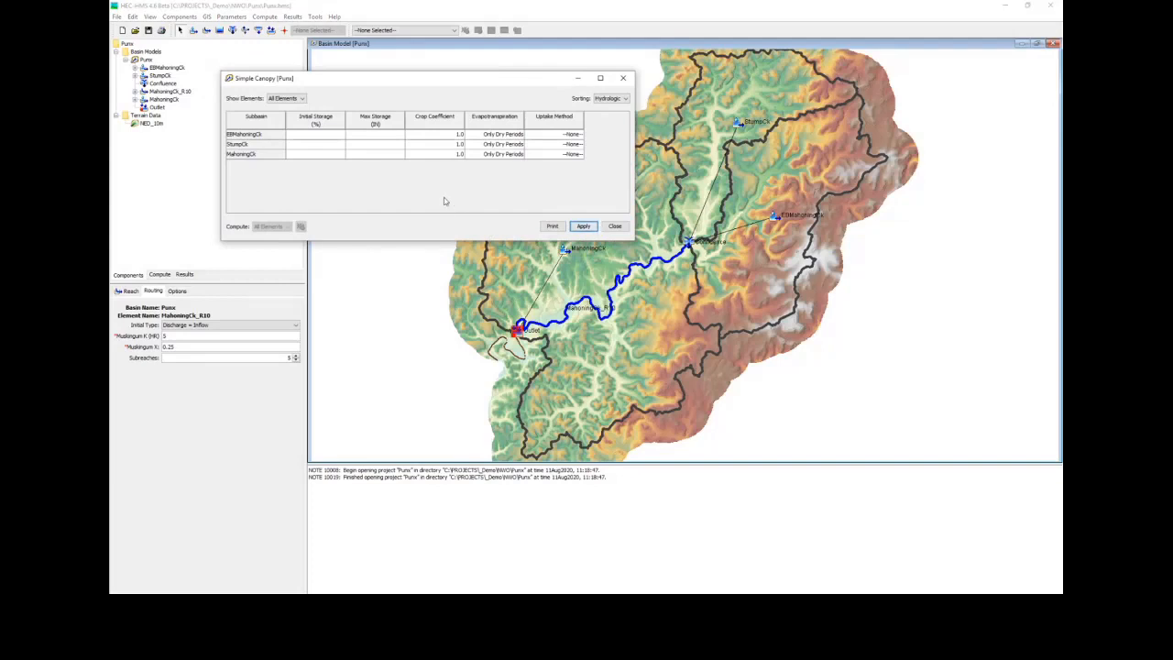
pyautogui.click(318, 136)
pyautogui.write('0')
pyautogui.press('Down')
pyautogui.write('0')
pyautogui.press('Down')
pyautogui.write('0')
# Step: Set the maximum canopy storage of all three subbasins to 0.1 in
pyautogui.press('Right')
pyautogui.write('.1')
pyautogui.press('Up')
pyautogui.write('.1')
pyautogui.press('Tab')
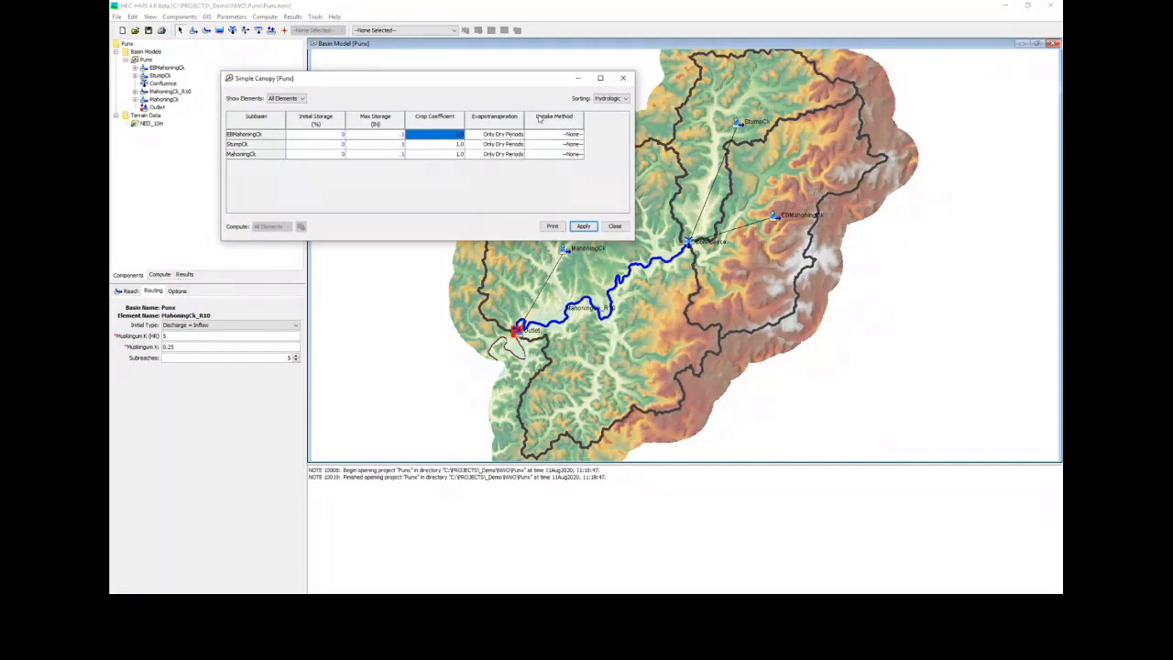
# Step: Set the canopy uptake method of all three subbasins to Simple, then apply the changes and close the table
pyautogui.click(572, 136)
pyautogui.click(558, 151)
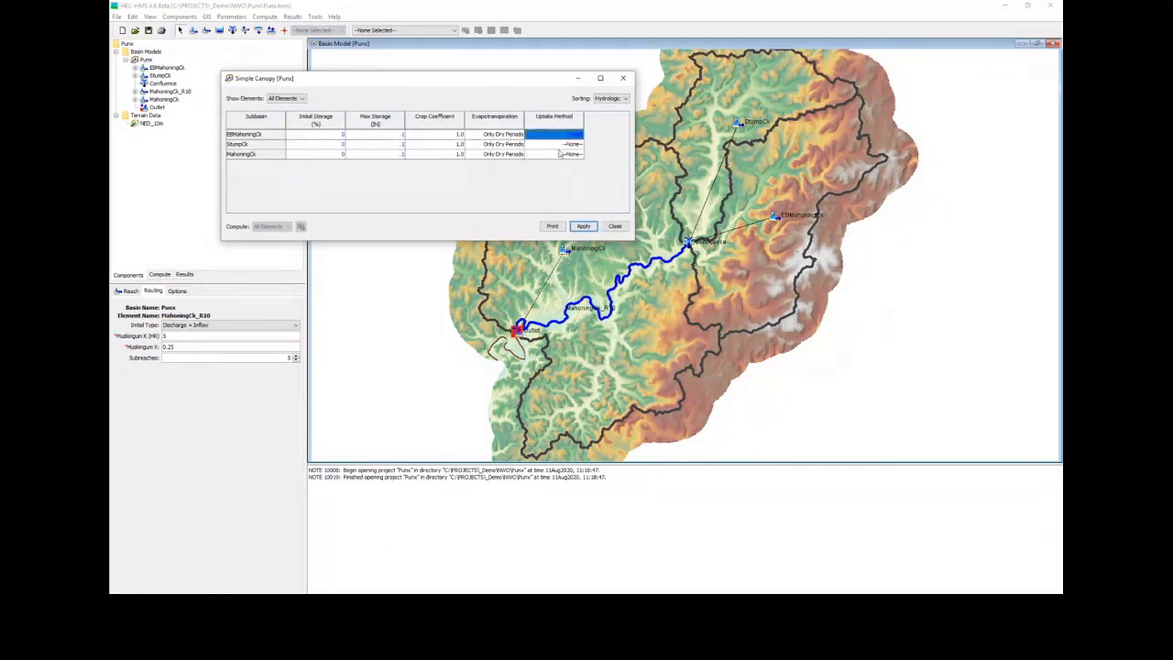
pyautogui.click(558, 144)
pyautogui.click(556, 159)
pyautogui.click(556, 154)
pyautogui.click(554, 168)
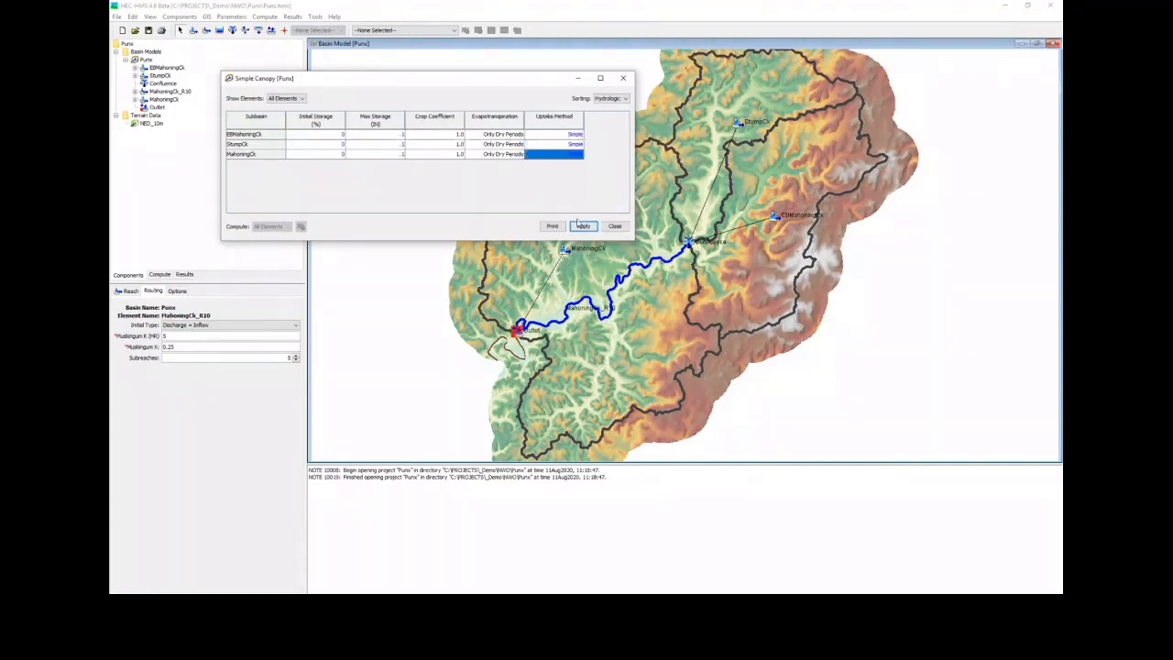
pyautogui.click(584, 225)
pyautogui.click(615, 225)
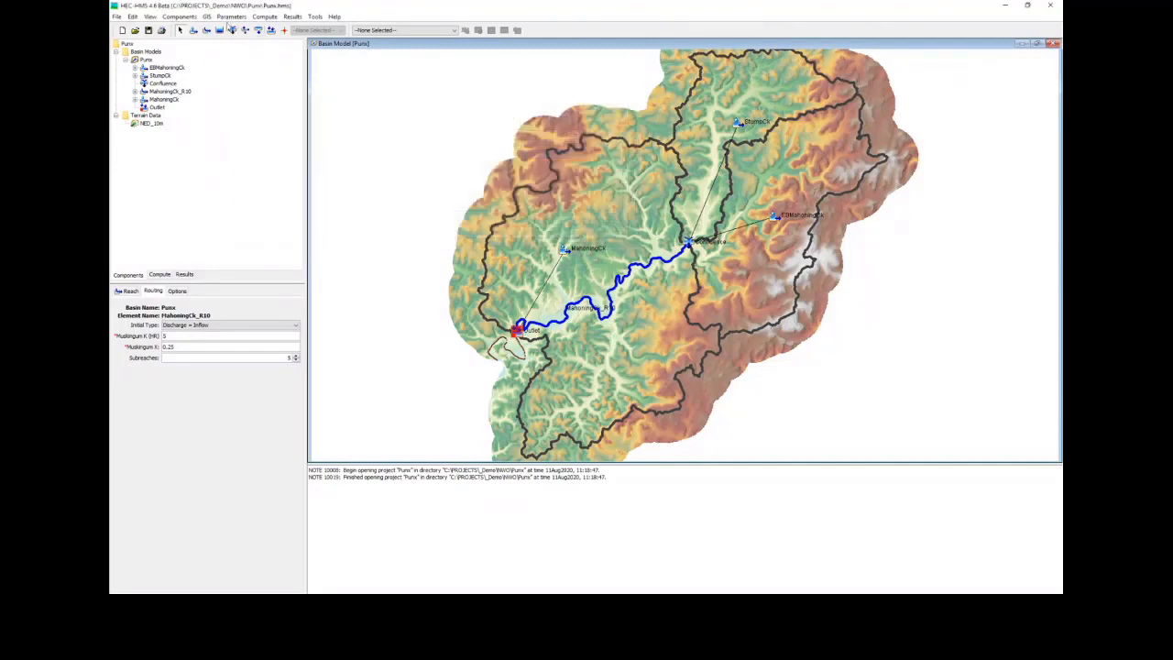
# Step: Open the Deficit and Constant loss parameter table and set the initial deficit of all three subbasins to 2 in
pyautogui.click(231, 17)
pyautogui.moveTo(241, 71)
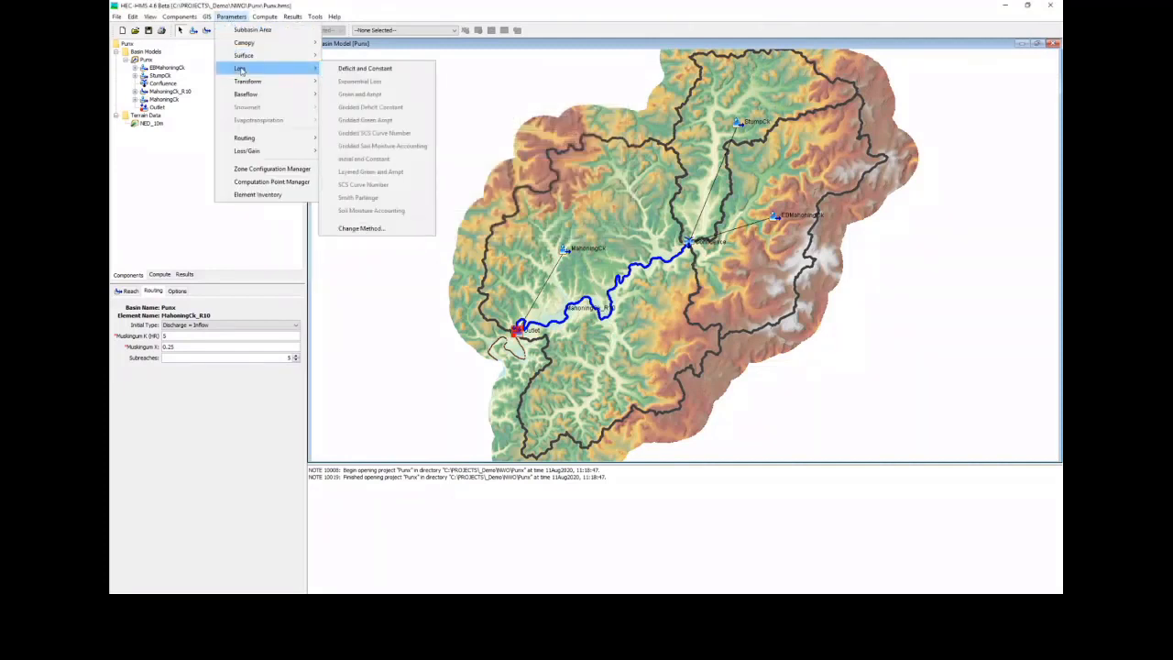
pyautogui.click(338, 70)
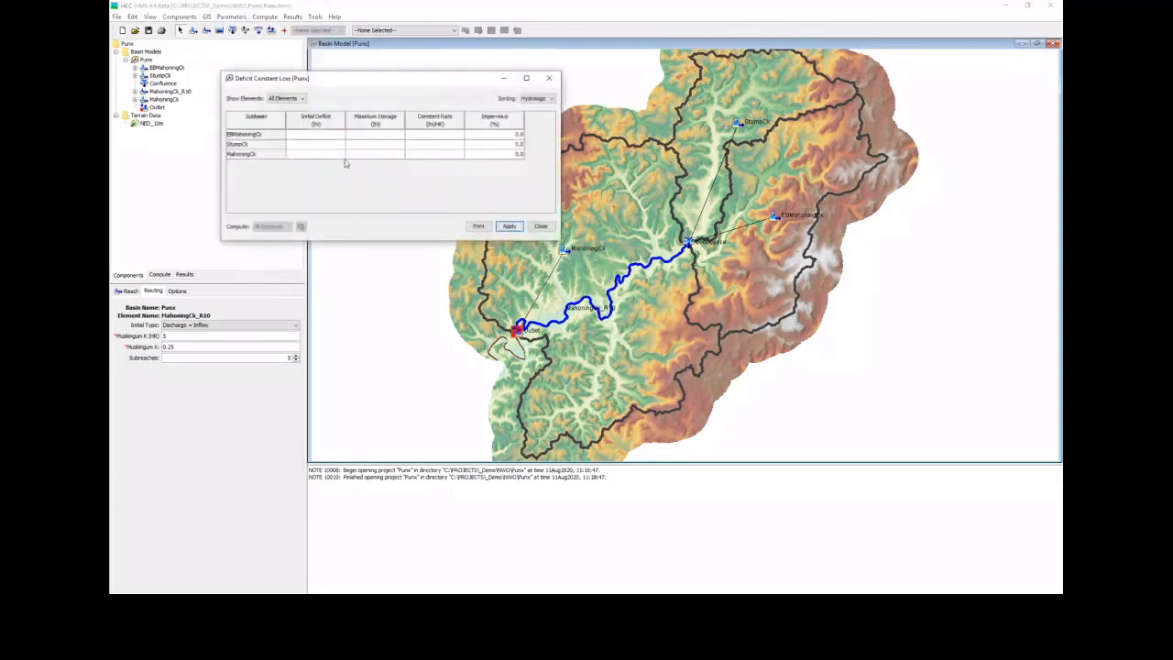
pyautogui.click(327, 135)
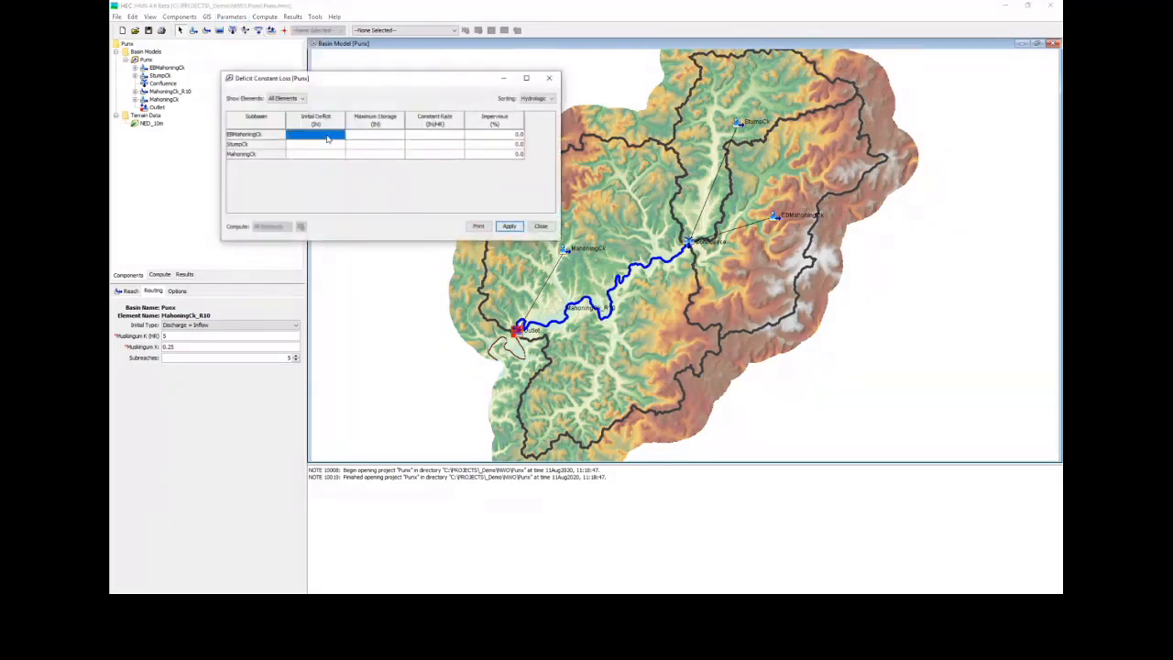
pyautogui.write('2')
pyautogui.press('Return')
pyautogui.write('2')
pyautogui.press('Return')
pyautogui.write('2')
pyautogui.press('Return')
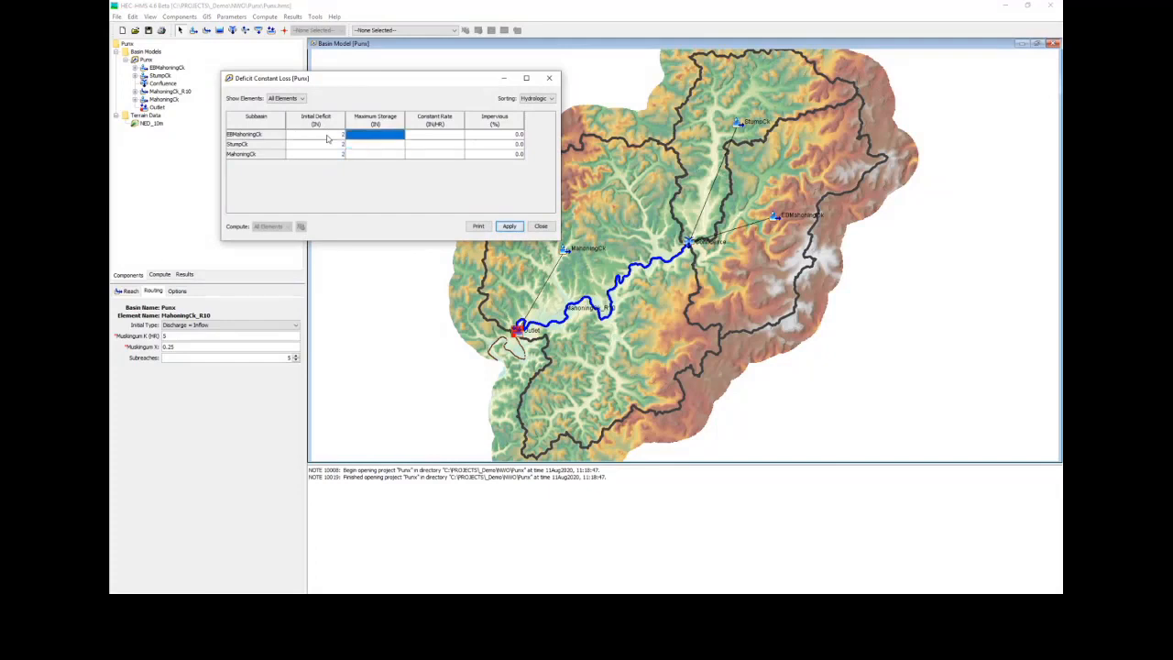
# Step: Fill the maximum storage of all three subbasins with 8 in by repeating the first value
pyautogui.write('3')
pyautogui.press('Escape')
pyautogui.keyDown('shift'); pyautogui.click(368, 154); pyautogui.keyUp('shift')
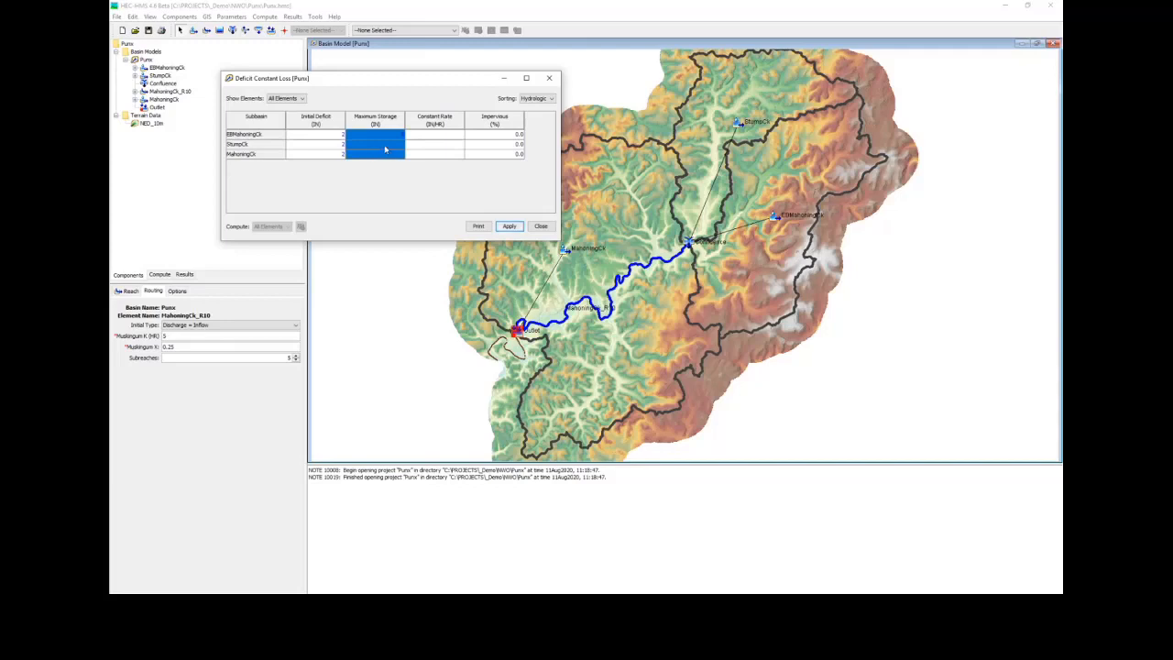
pyautogui.rightClick(386, 150)
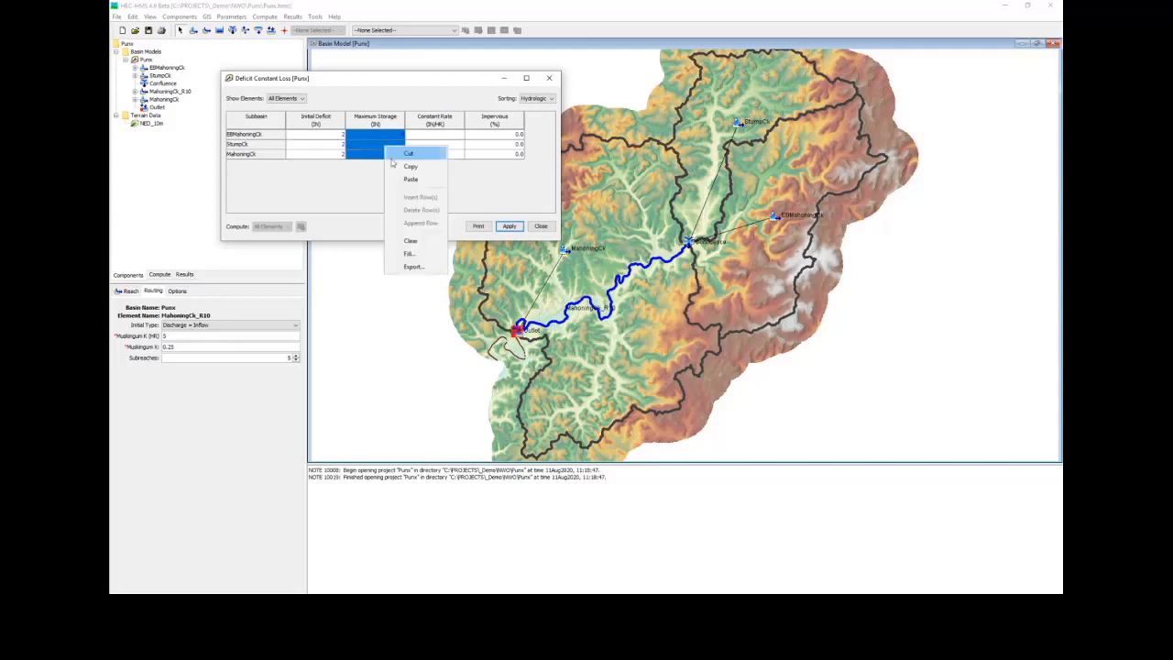
pyautogui.click(418, 254)
pyautogui.write('8')
pyautogui.click(416, 226)
# Step: Fill the constant loss rate of all three subbasins by repeating the first value
pyautogui.click(431, 137)
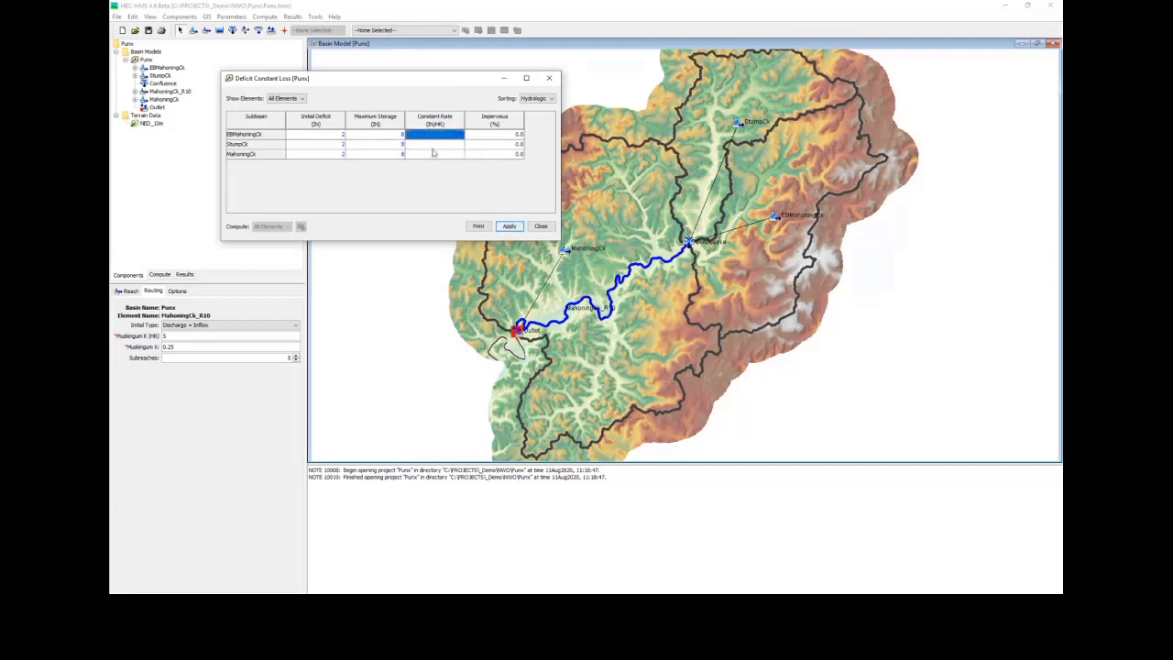
pyautogui.keyDown('shift'); pyautogui.click(433, 153); pyautogui.keyUp('shift')
pyautogui.rightClick(427, 137)
pyautogui.click(455, 247)
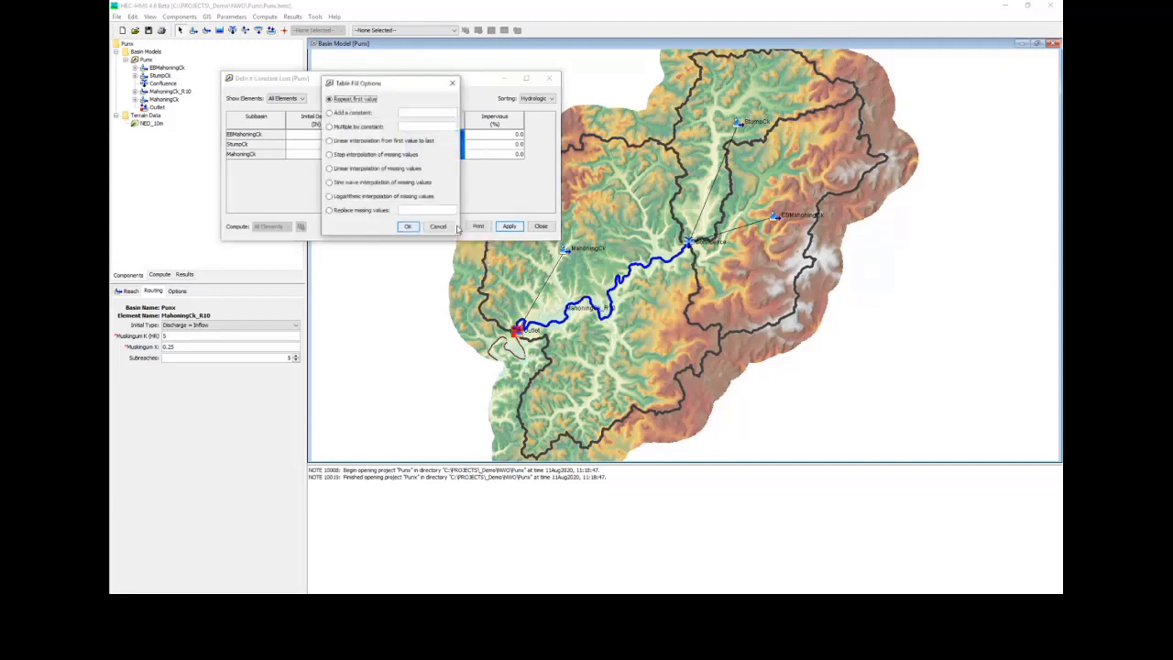
pyautogui.click(408, 226)
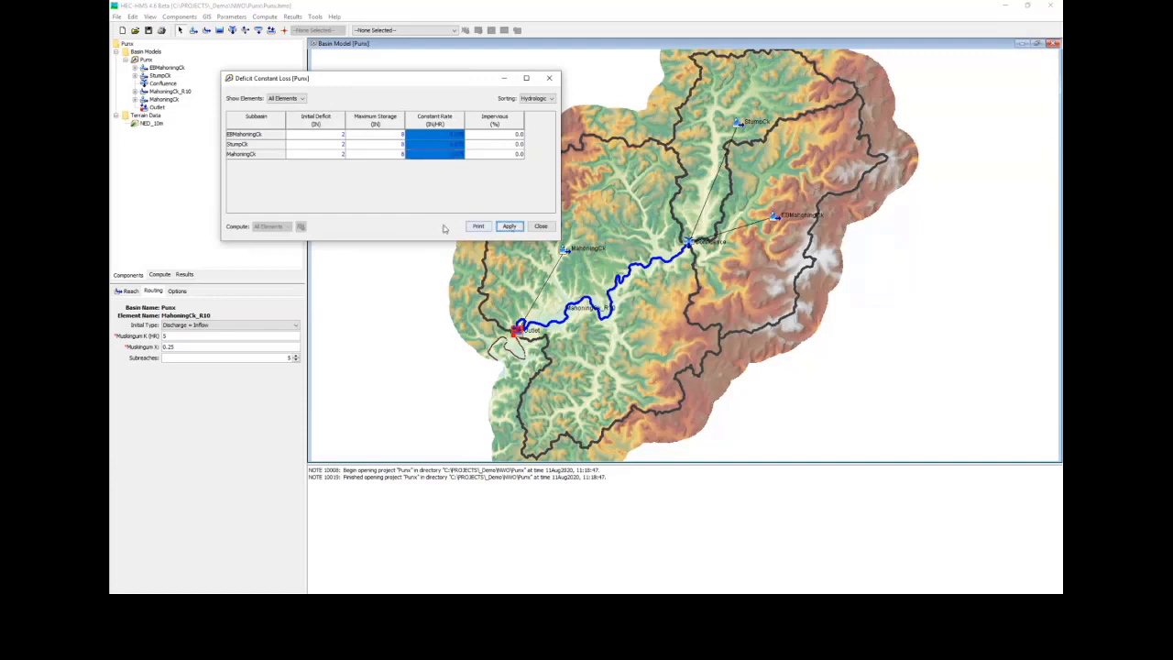
# Step: Close the loss table, open the Linear Reservoir baseflow parameters, and set the number of layers to 2 for all three subbasins
pyautogui.click(541, 226)
pyautogui.click(231, 16)
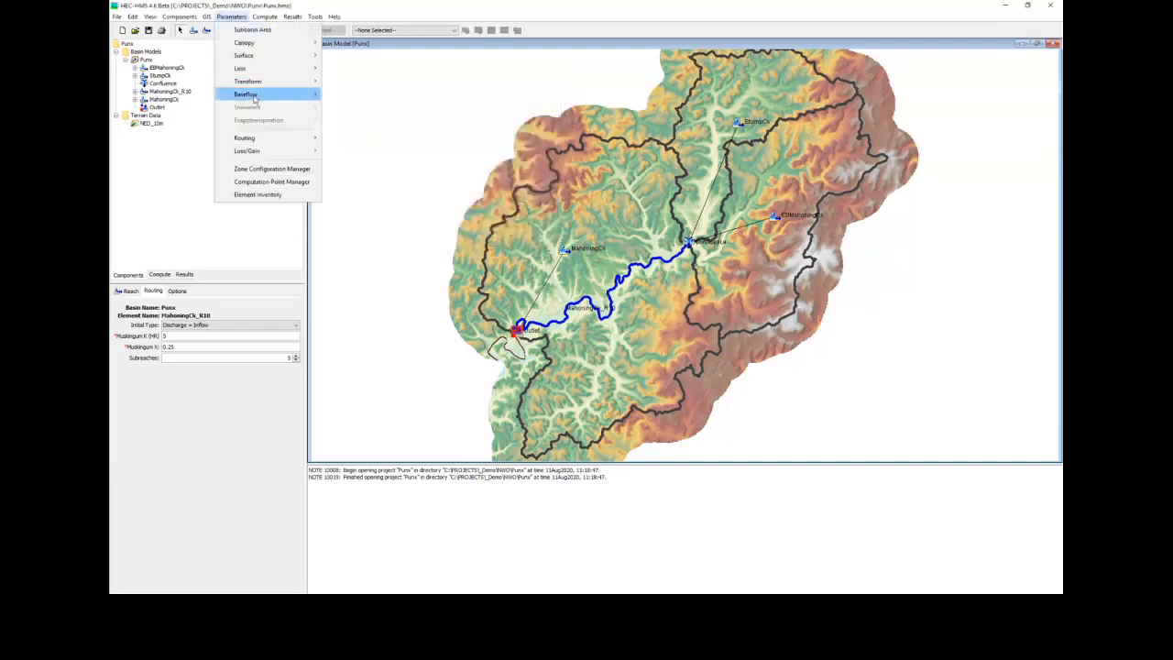
pyautogui.moveTo(254, 95)
pyautogui.click(367, 118)
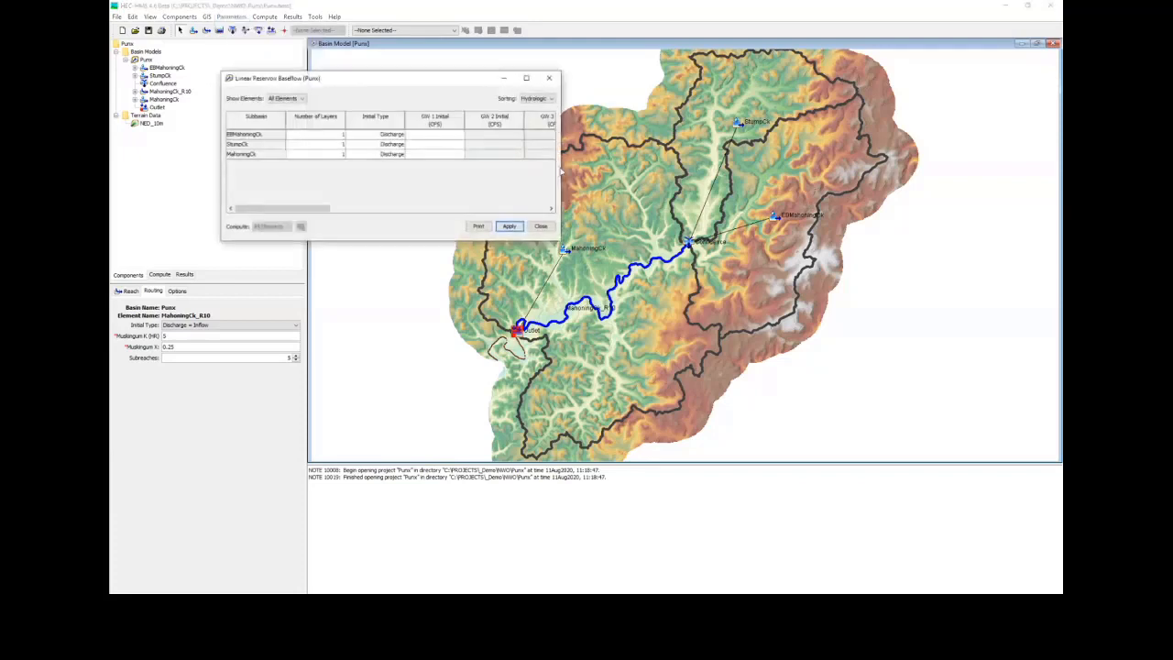
pyautogui.moveTo(557, 171); pyautogui.dragTo(796, 170)
pyautogui.click(340, 134)
pyautogui.click(340, 143)
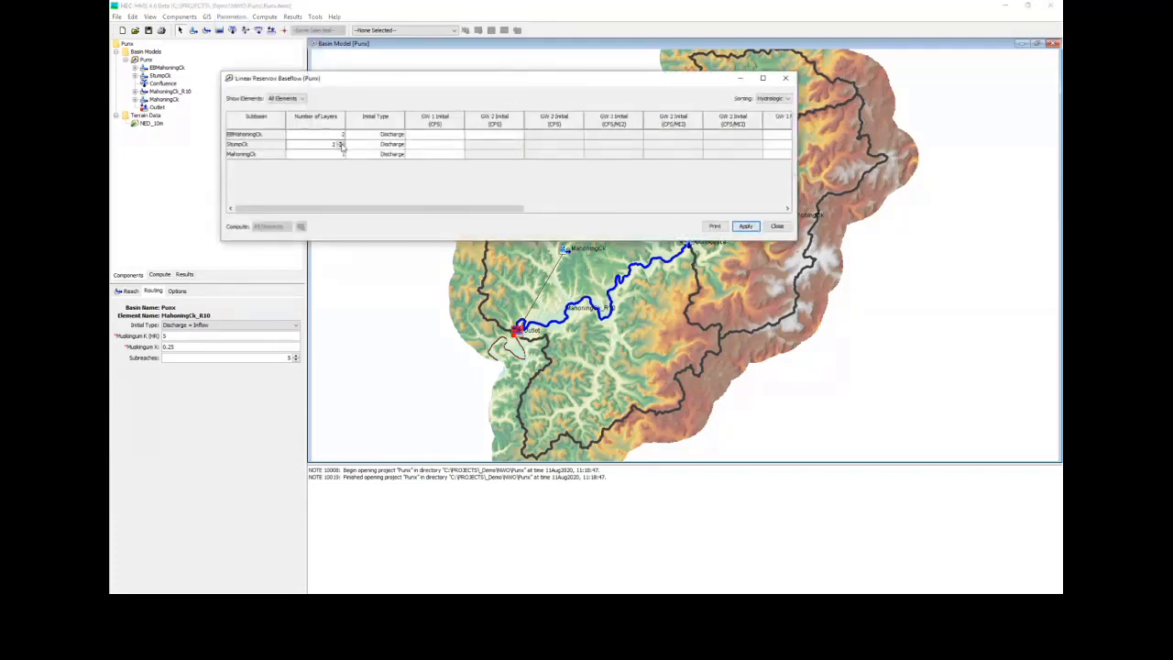
pyautogui.click(340, 152)
# Step: Set the baseflow initial type of all three subbasins to Discharge Per Area
pyautogui.click(385, 135)
pyautogui.click(384, 151)
pyautogui.click(383, 145)
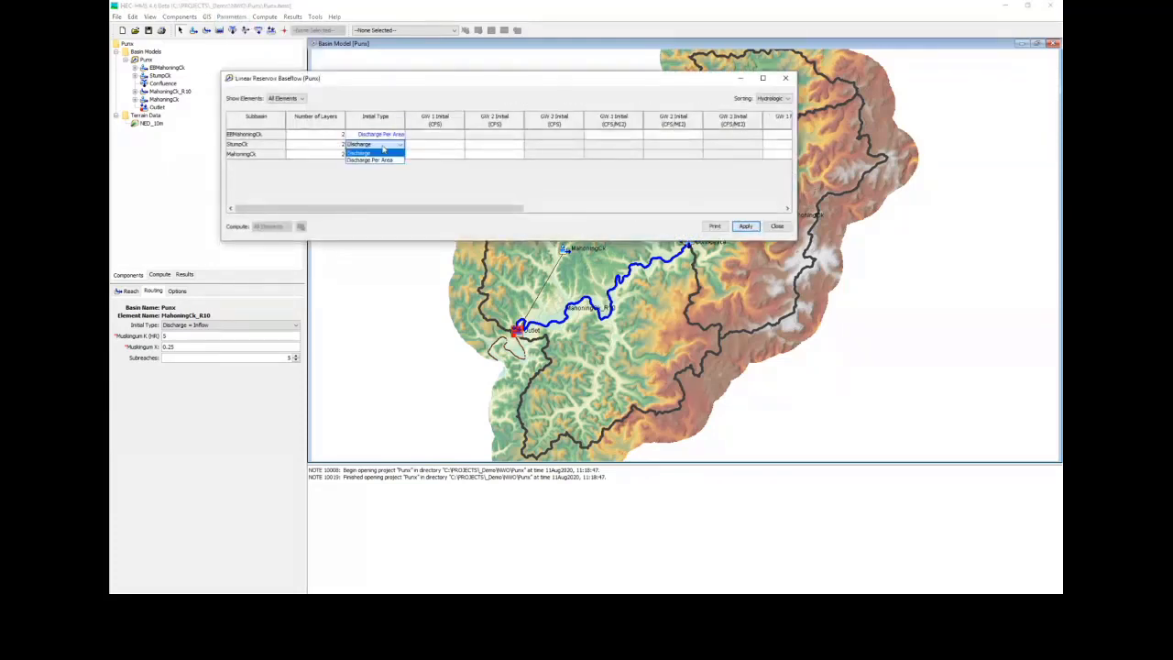
pyautogui.click(384, 160)
pyautogui.click(386, 155)
pyautogui.click(386, 171)
# Step: Set the GW 1 initial discharge per area of all three subbasins to 0 cfs/mi2
pyautogui.click(593, 136)
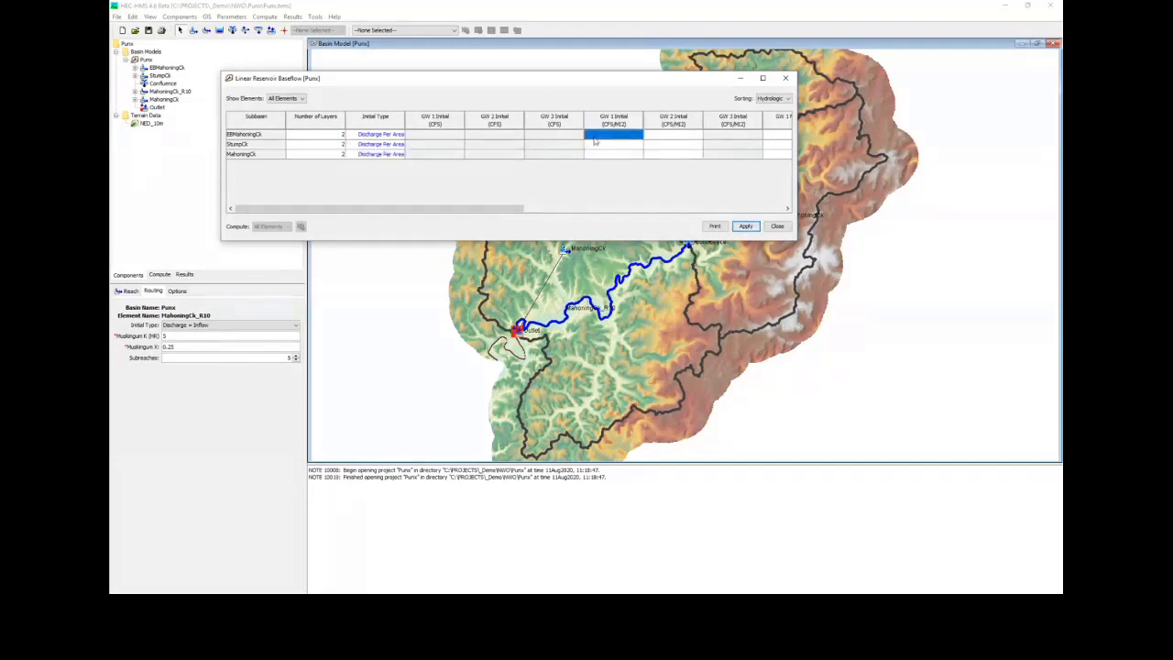
pyautogui.write('0')
pyautogui.press('Down')
pyautogui.write('0')
pyautogui.press('Down')
pyautogui.write('0')
pyautogui.press('Right')
pyautogui.press('Up')
pyautogui.press('Up')
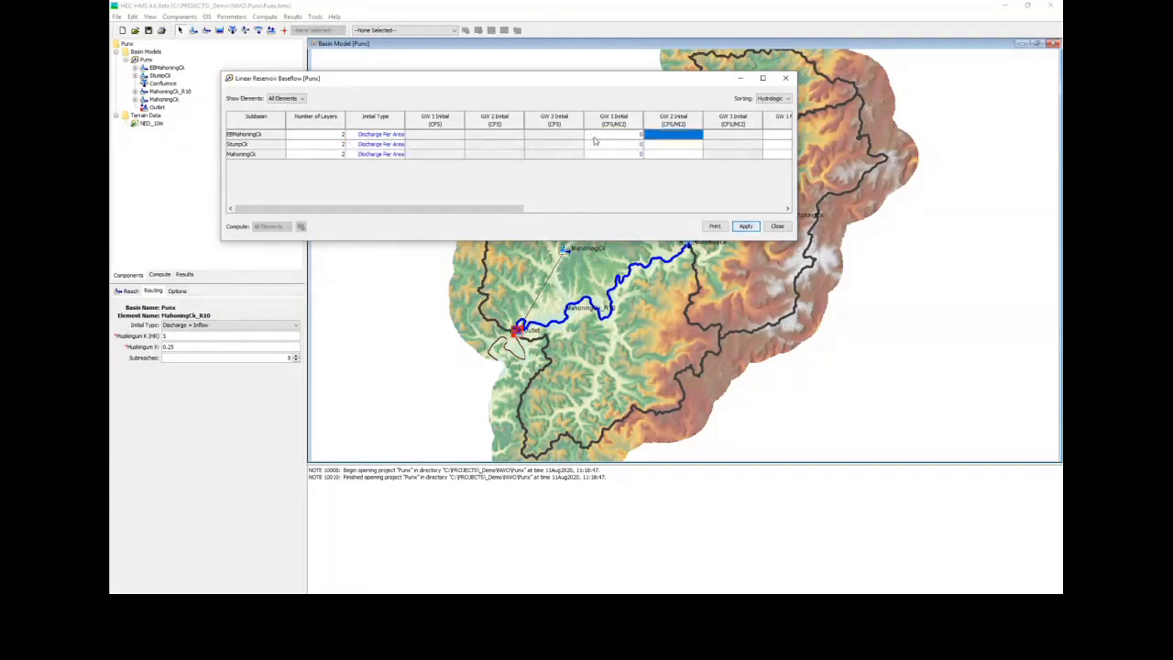
# Step: Set the GW 2 initial discharge per area of all three subbasins to 1 cfs/mi2
pyautogui.write('1')
pyautogui.press('Down')
pyautogui.write('1')
pyautogui.press('Down')
pyautogui.write('1')
pyautogui.press('Right')
pyautogui.press('Right')
pyautogui.press('Right')
pyautogui.press('Right')
pyautogui.press('Right')
pyautogui.press('Right')
pyautogui.press('Right')
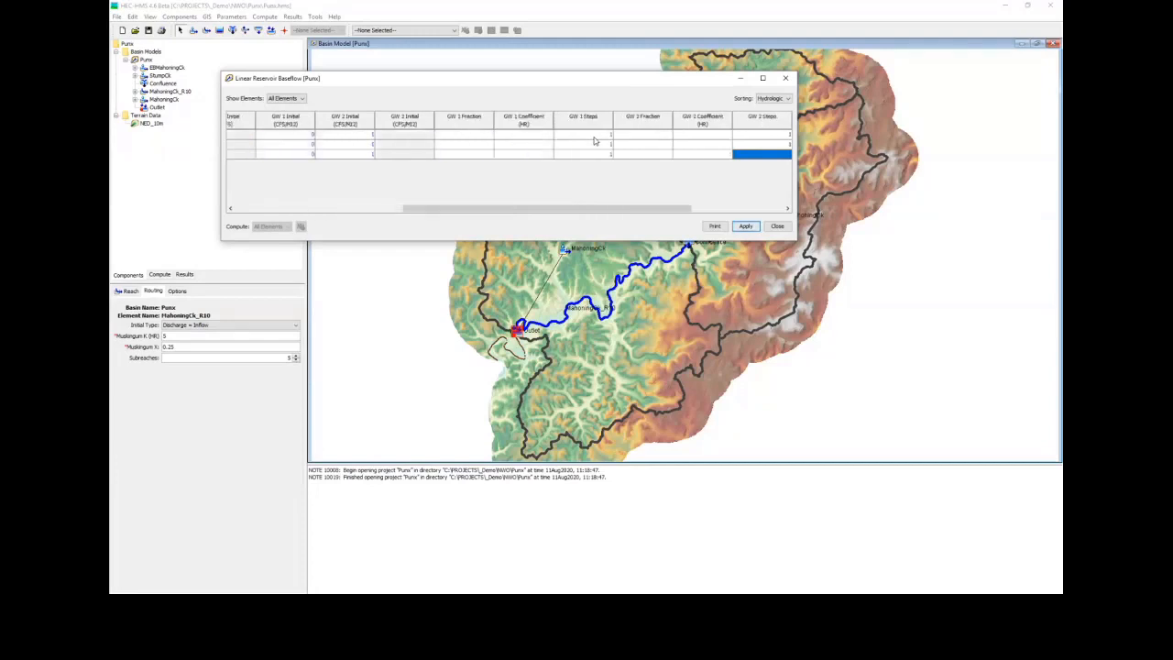
# Step: Set the GW 1 fraction of all three subbasins to 0.5
pyautogui.click(485, 136)
pyautogui.write('.5')
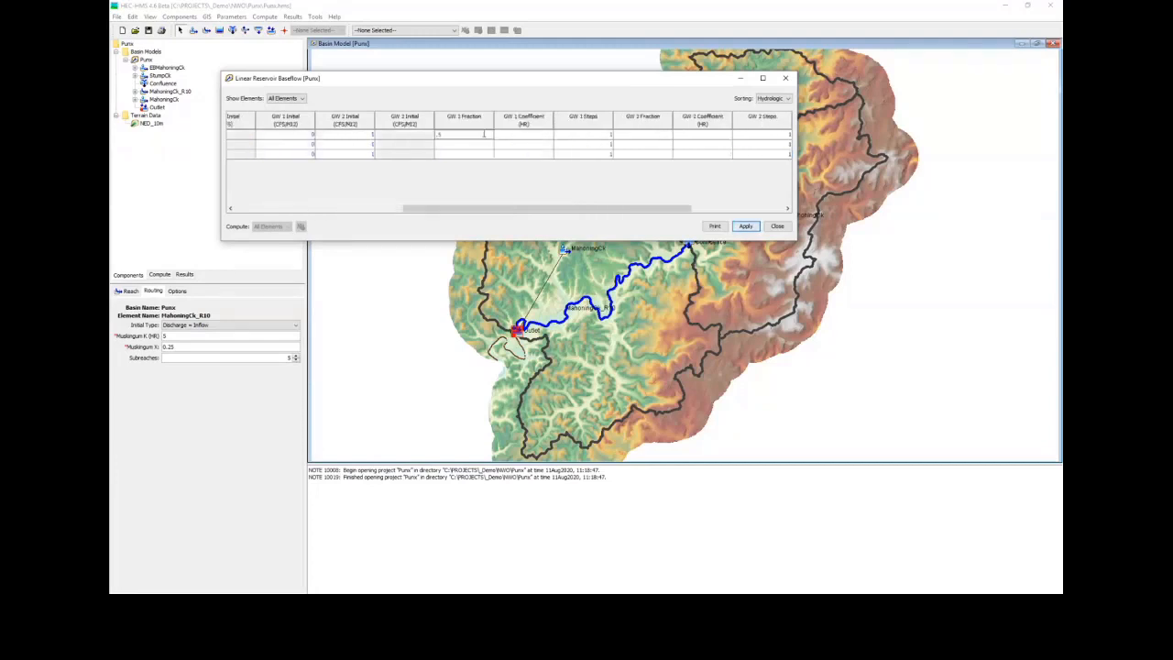
pyautogui.press('Down')
pyautogui.write('.5')
pyautogui.press('Down')
pyautogui.write('.5')
pyautogui.click(485, 135)
# Step: Set the GW 2 fraction of all three subbasins to 0.5
pyautogui.click(650, 135)
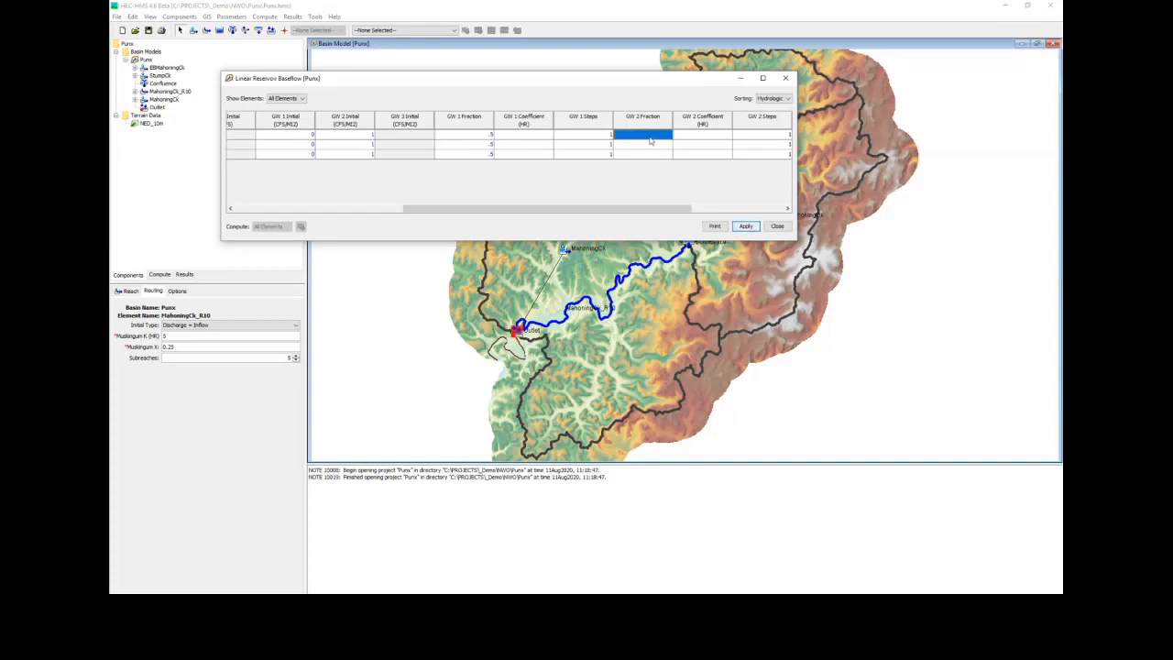
pyautogui.write('.5')
pyautogui.press('Return')
pyautogui.write('.5')
pyautogui.press('Return')
pyautogui.write('.5')
pyautogui.click(650, 137)
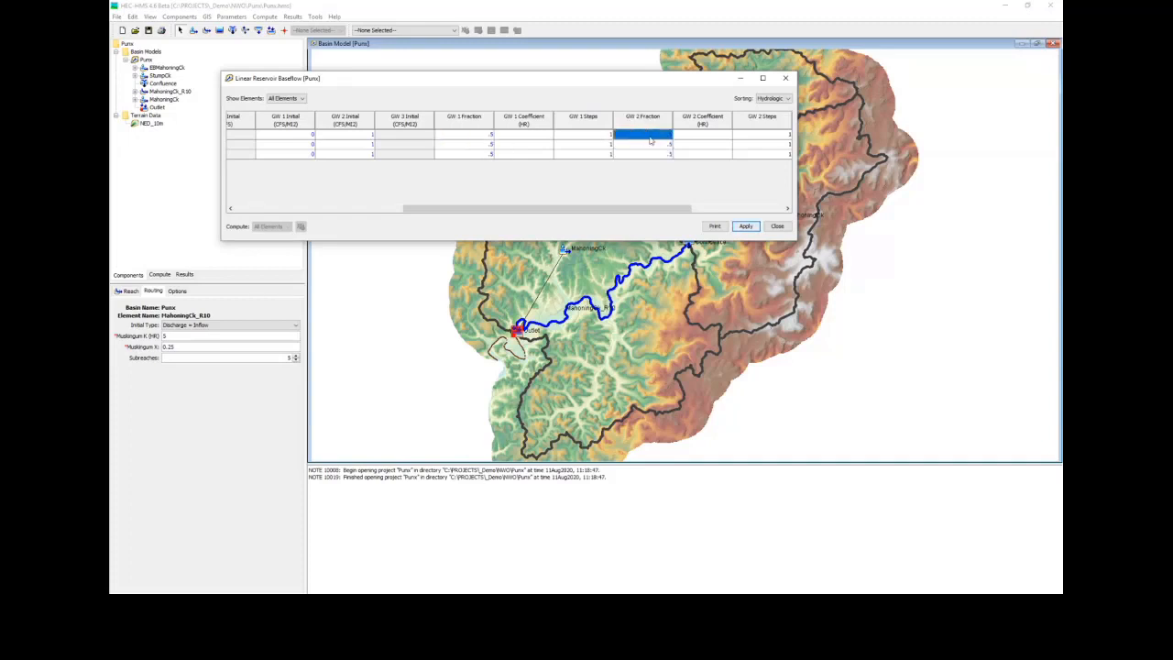
# Step: Fill the GW 1 coefficient of all three subbasins with 30 hr by repeating the first value
pyautogui.click(528, 138)
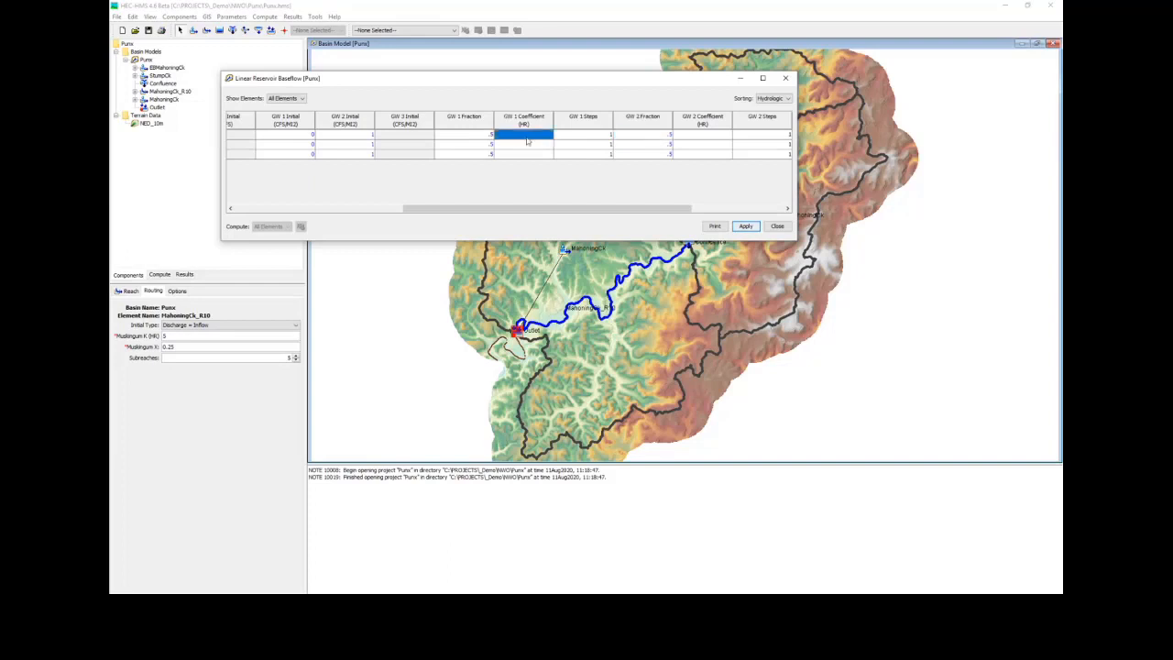
pyautogui.moveTo(527, 138); pyautogui.dragTo(525, 152)
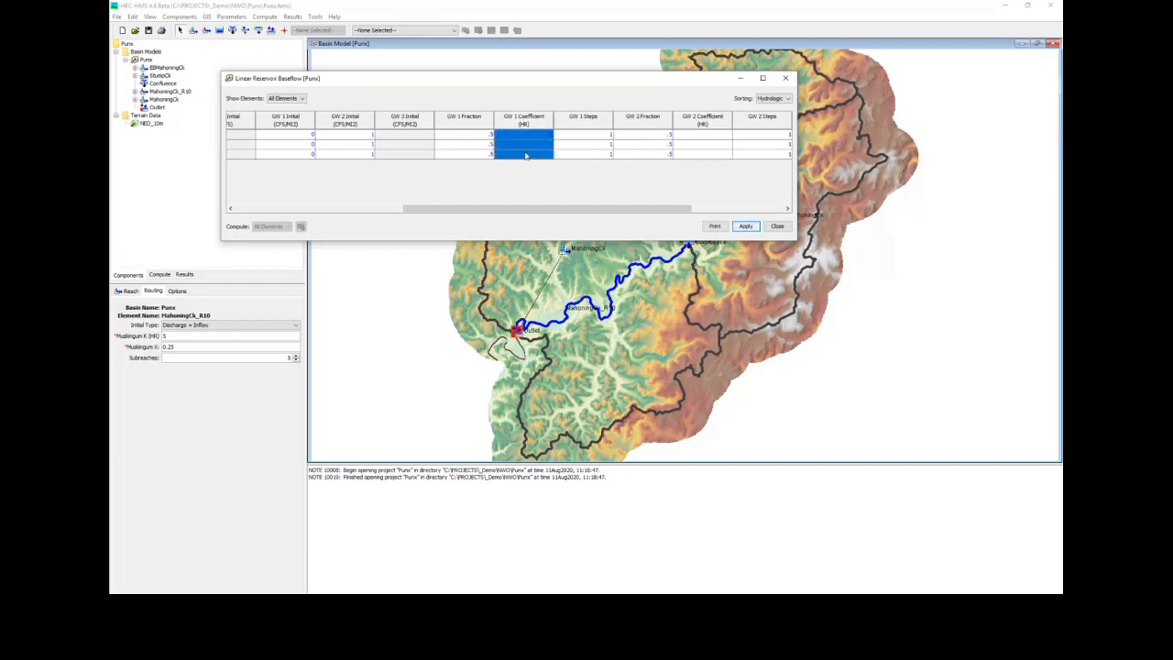
pyautogui.rightClick(525, 149)
pyautogui.click(550, 254)
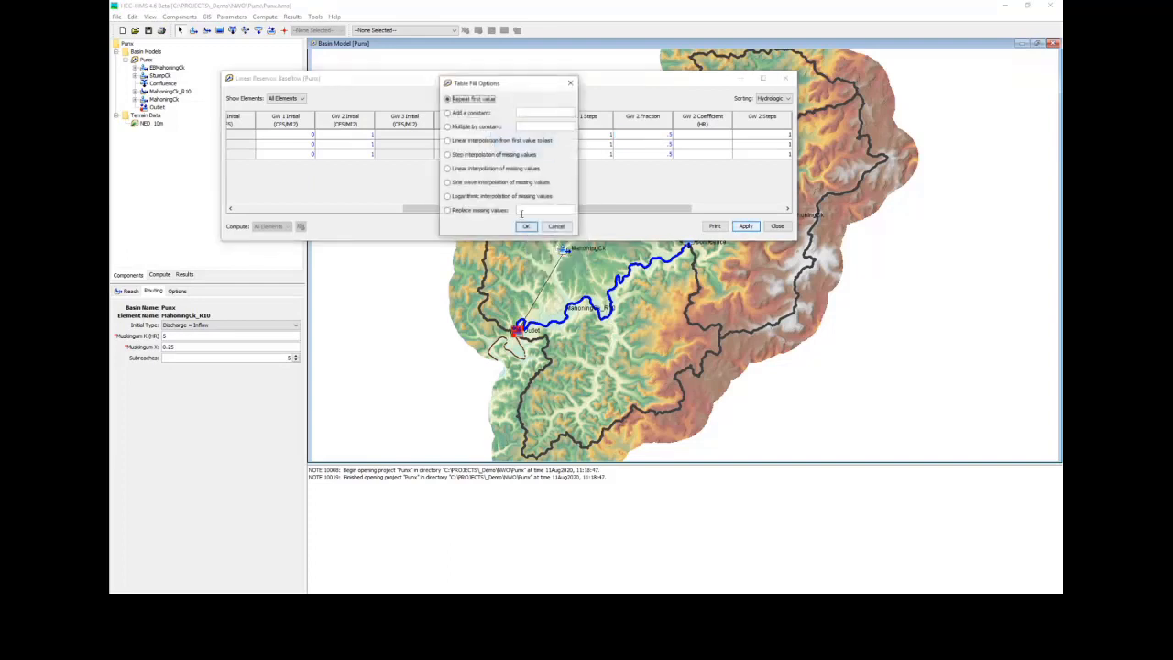
pyautogui.click(528, 228)
# Step: Fill the GW 2 coefficient of all three subbasins by repeating the first value, then apply the baseflow changes and close the table
pyautogui.moveTo(661, 210); pyautogui.dragTo(720, 220)
pyautogui.click(610, 137)
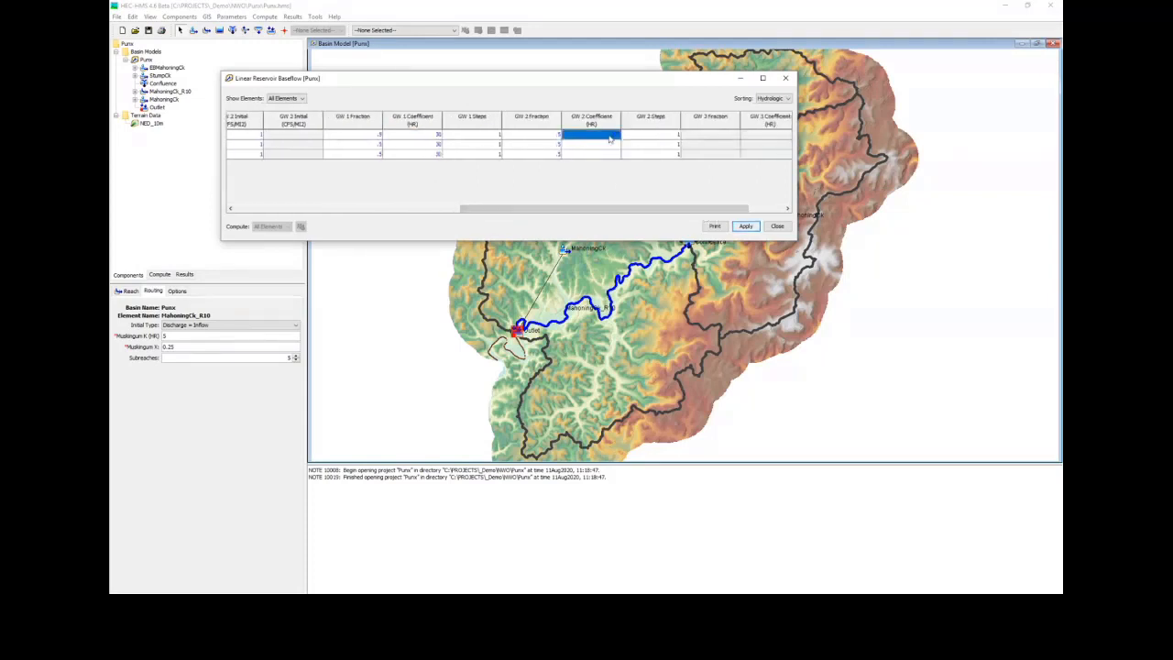
pyautogui.moveTo(609, 137); pyautogui.dragTo(605, 158)
pyautogui.rightClick(605, 158)
pyautogui.click(626, 254)
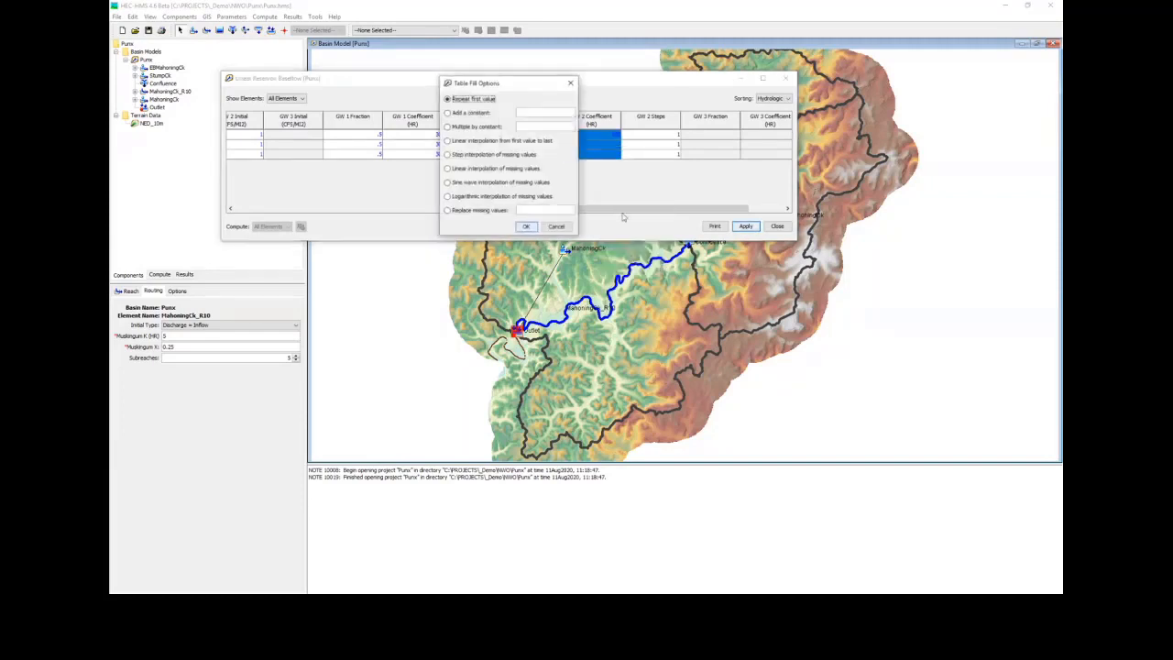
pyautogui.click(528, 227)
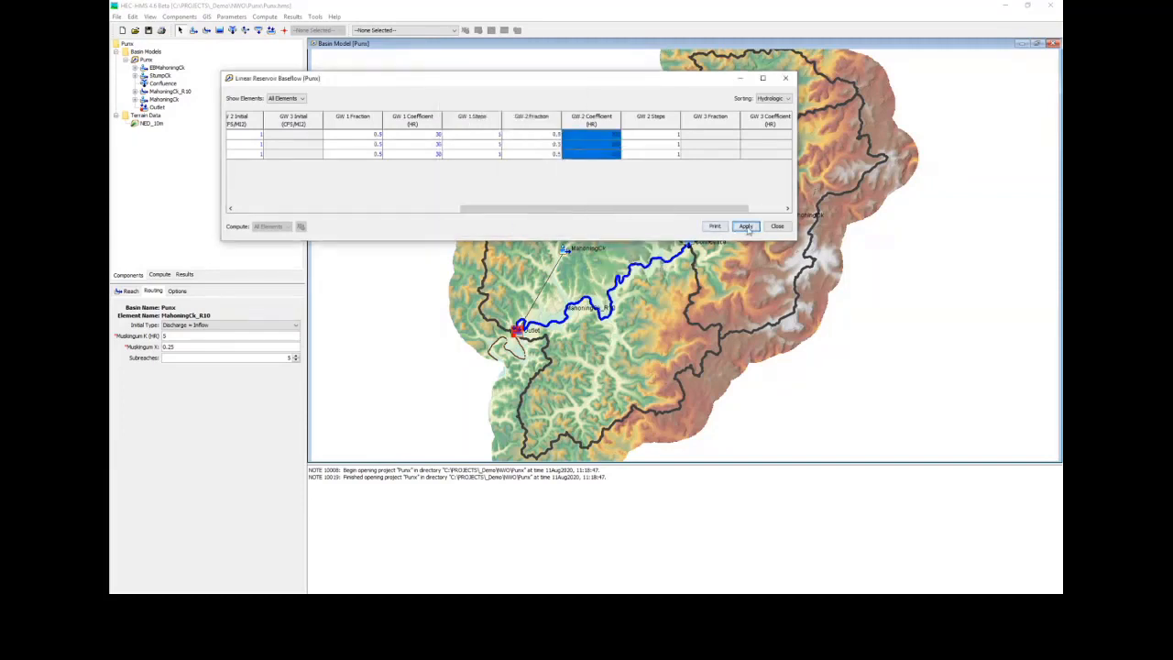
pyautogui.click(776, 226)
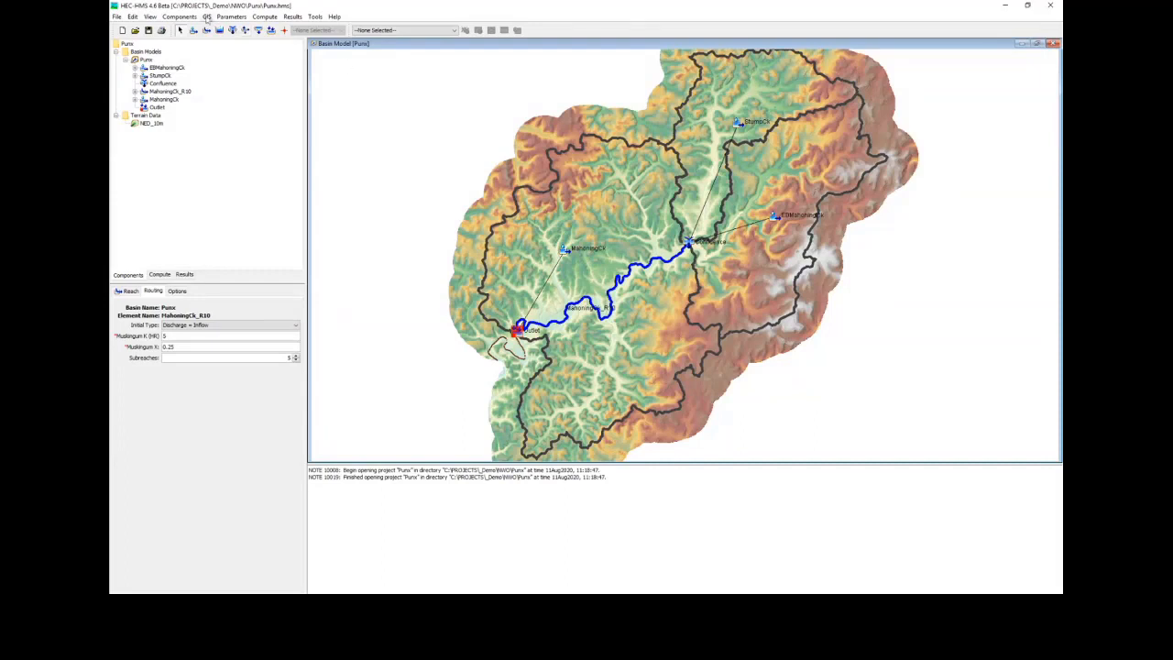
# Step: Create a grid cell file with the SHG projection and a 2000 m cell size, saved as Punx.mod in the project's regions folder
pyautogui.click(207, 16)
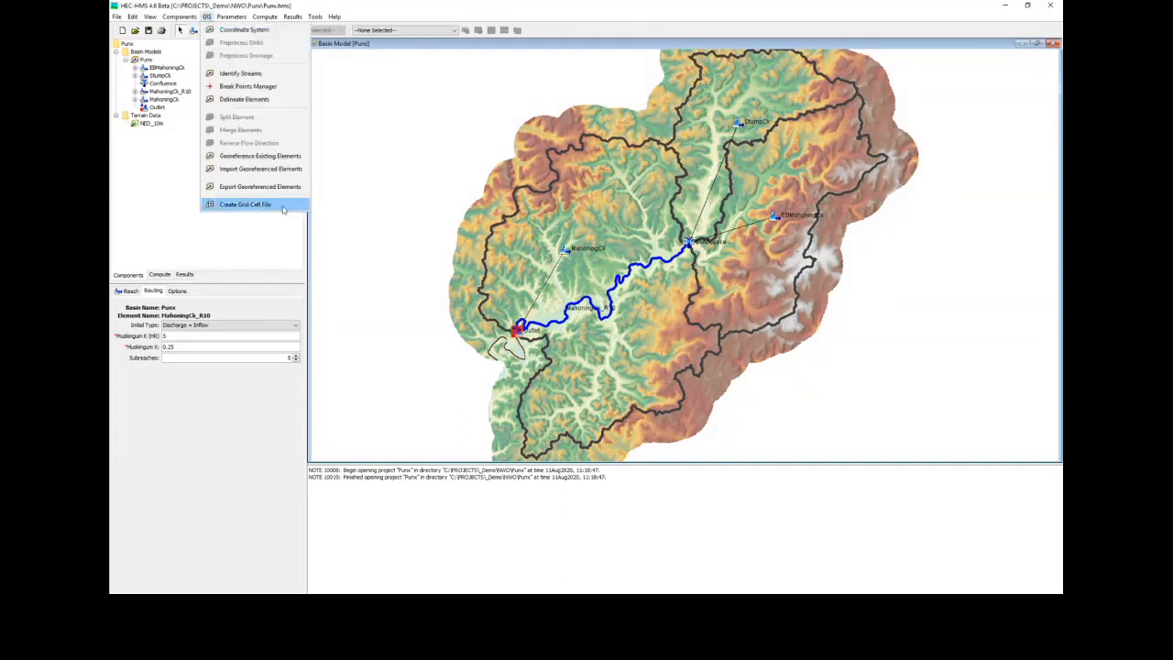
pyautogui.click(245, 204)
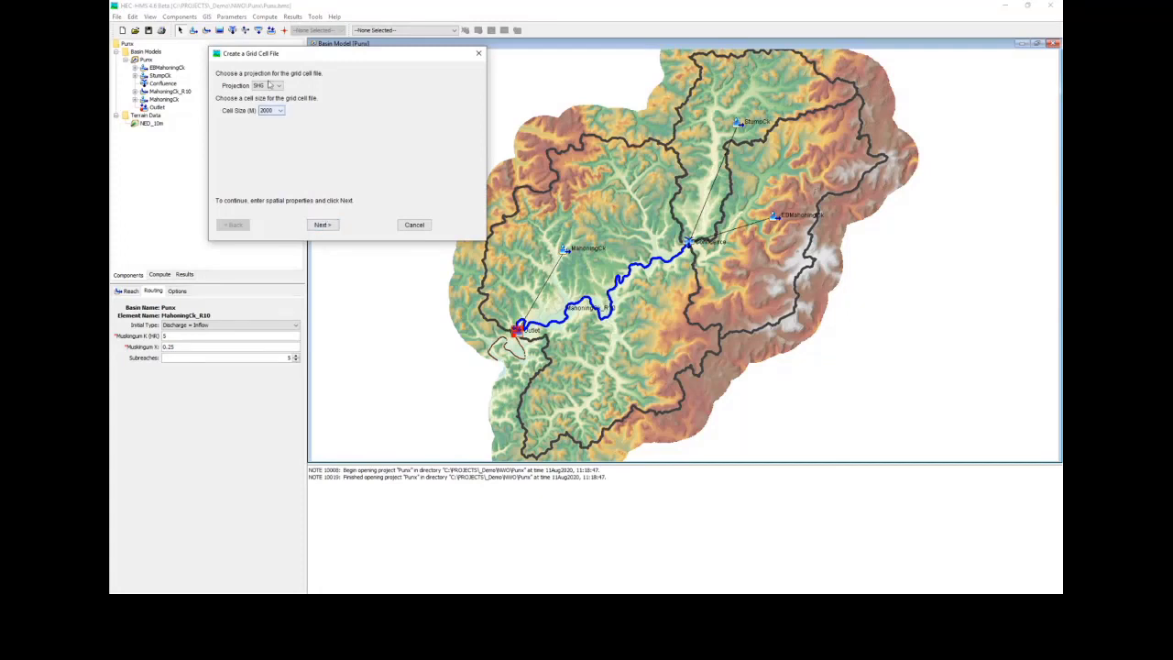
pyautogui.click(323, 226)
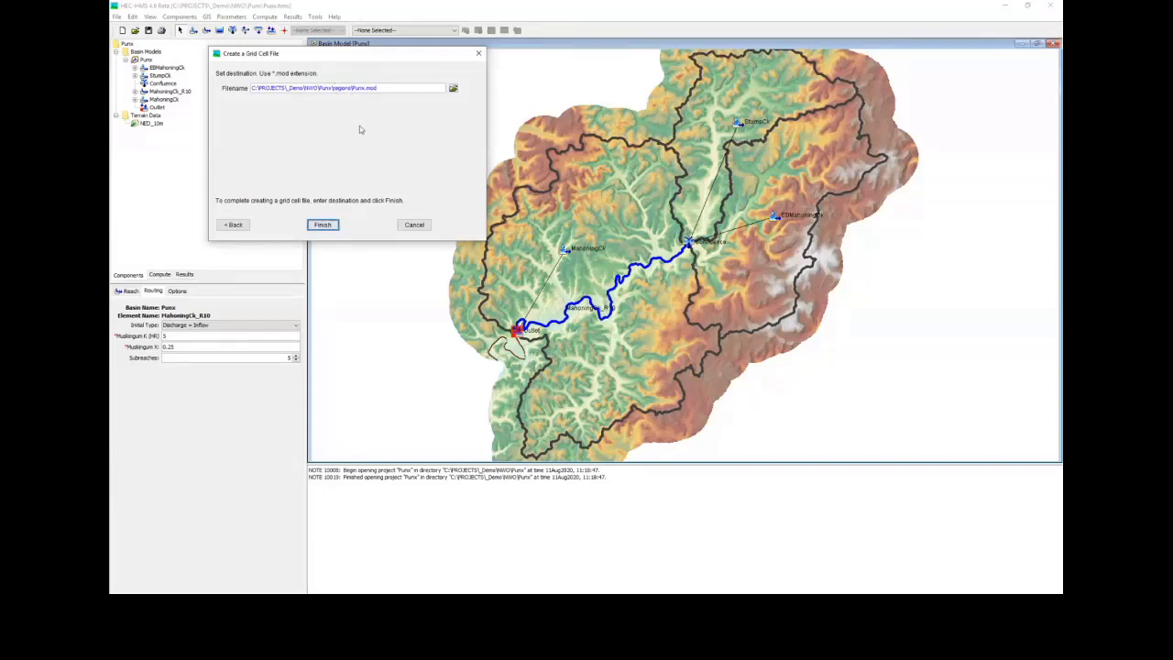
pyautogui.click(322, 225)
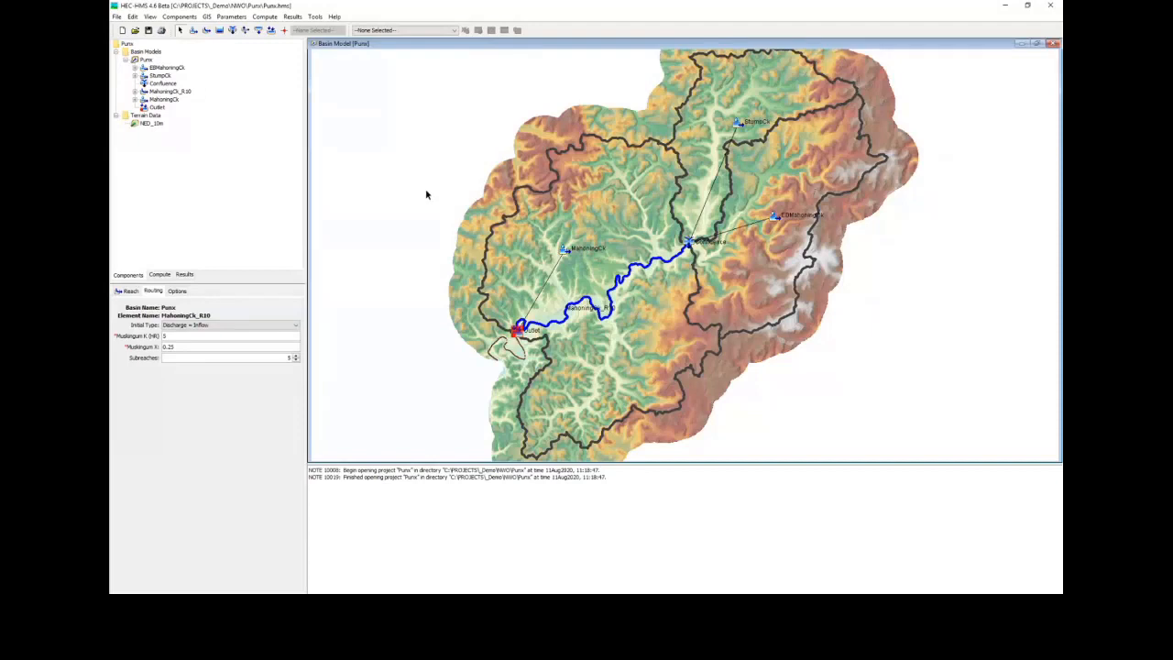
# Step: Start a new grid region named SHG in the Grid Region Manager
pyautogui.click(187, 20)
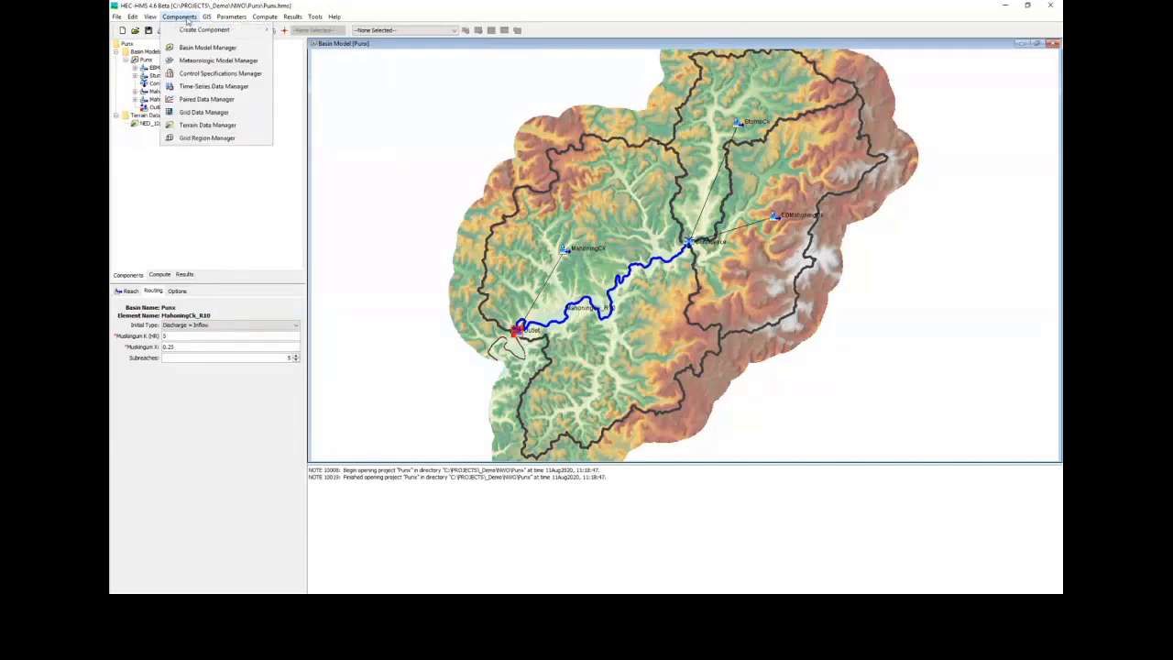
pyautogui.click(244, 138)
pyautogui.click(340, 106)
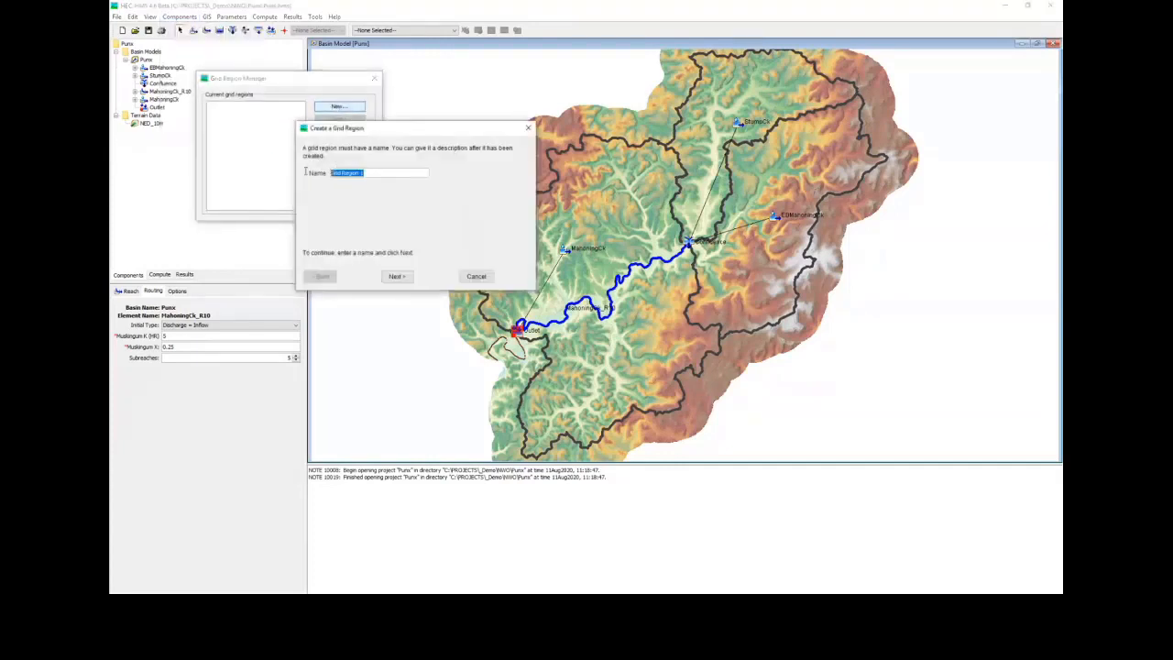
pyautogui.write('SHG')
pyautogui.click(396, 276)
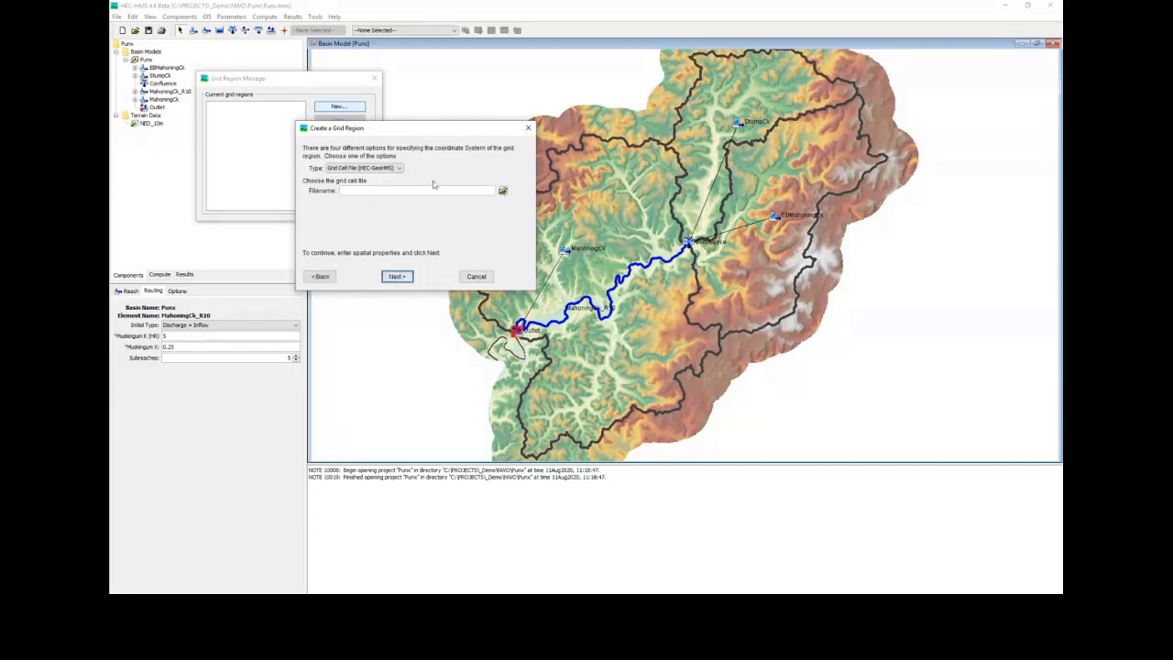
# Step: Base the new grid region on the grid cell file Punx.mod from the regions folder, finish creating it, and close the manager
pyautogui.click(390, 170)
pyautogui.click(504, 192)
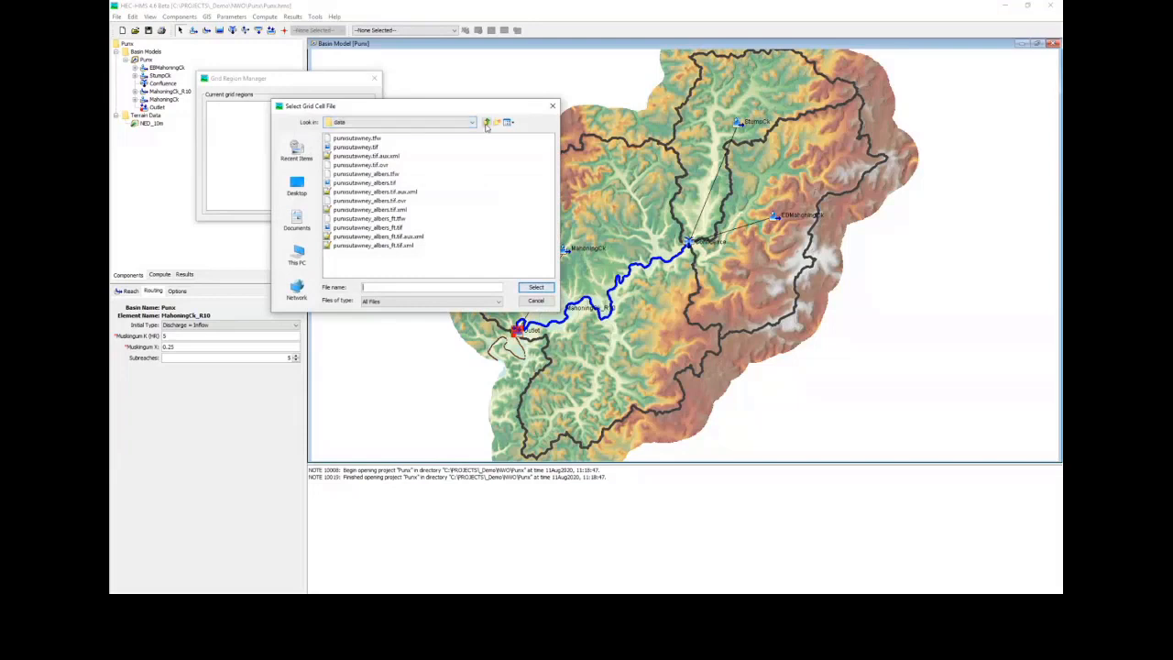
pyautogui.click(487, 122)
pyautogui.doubleClick(339, 146)
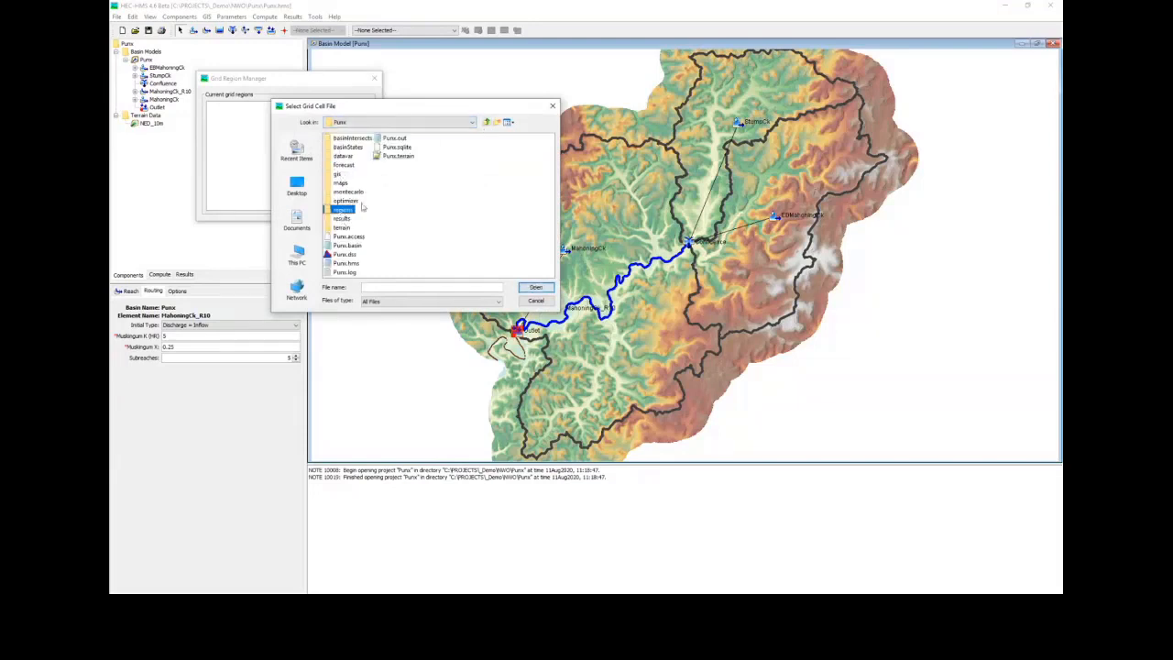
pyautogui.doubleClick(342, 209)
pyautogui.click(347, 139)
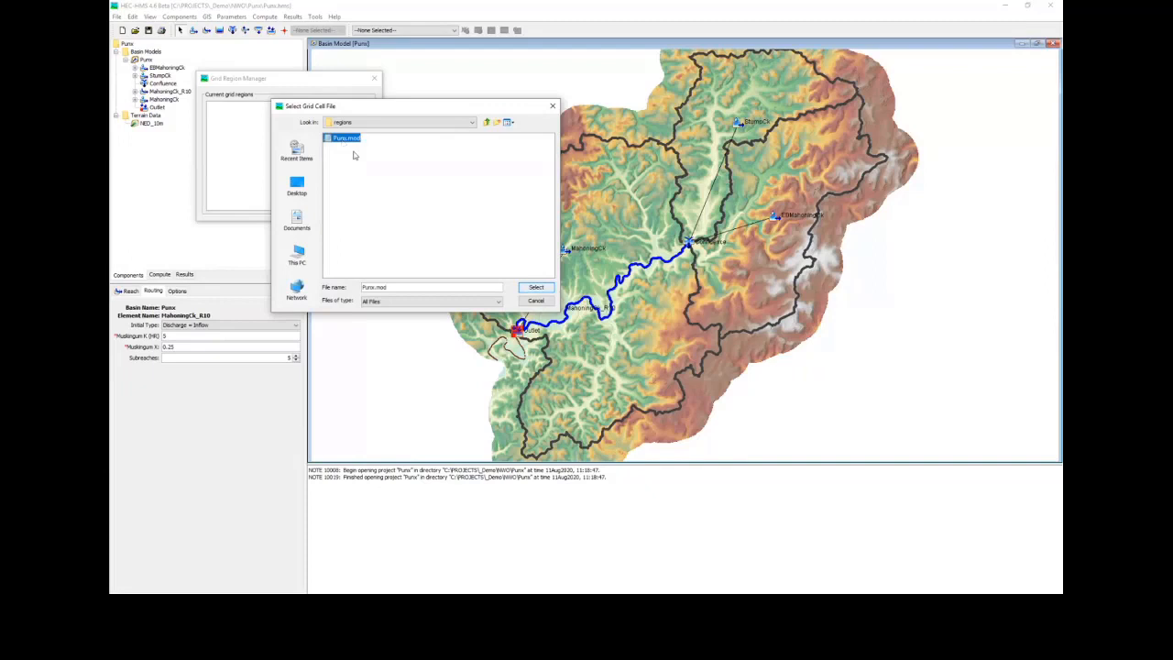
pyautogui.click(530, 289)
pyautogui.click(393, 275)
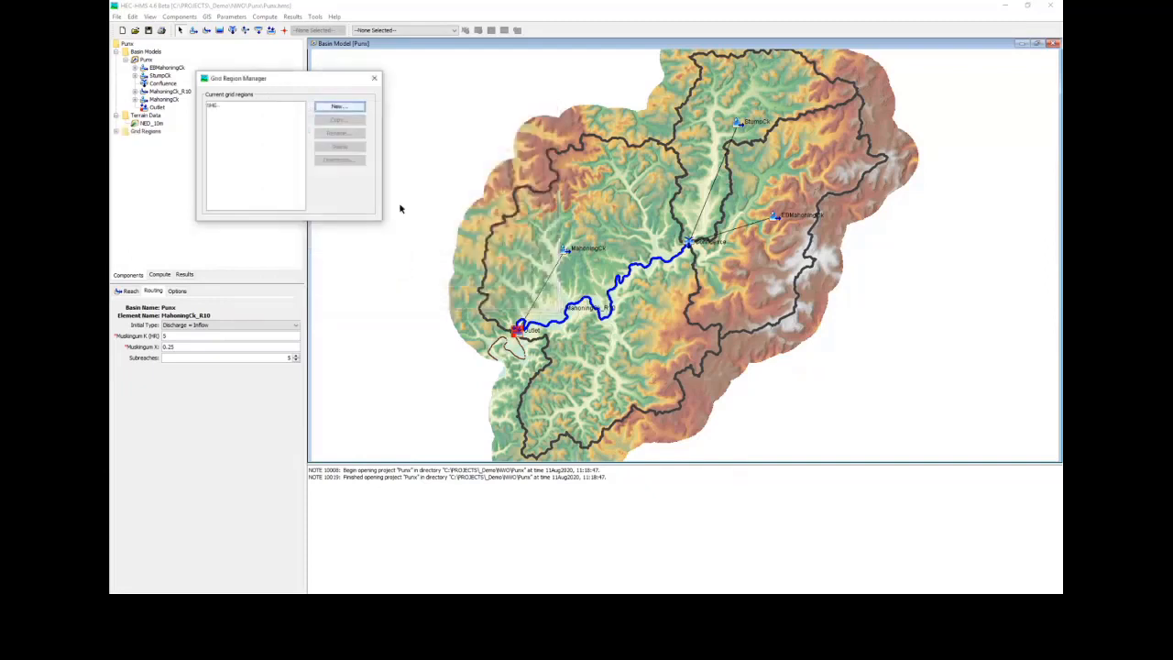
pyautogui.click(375, 79)
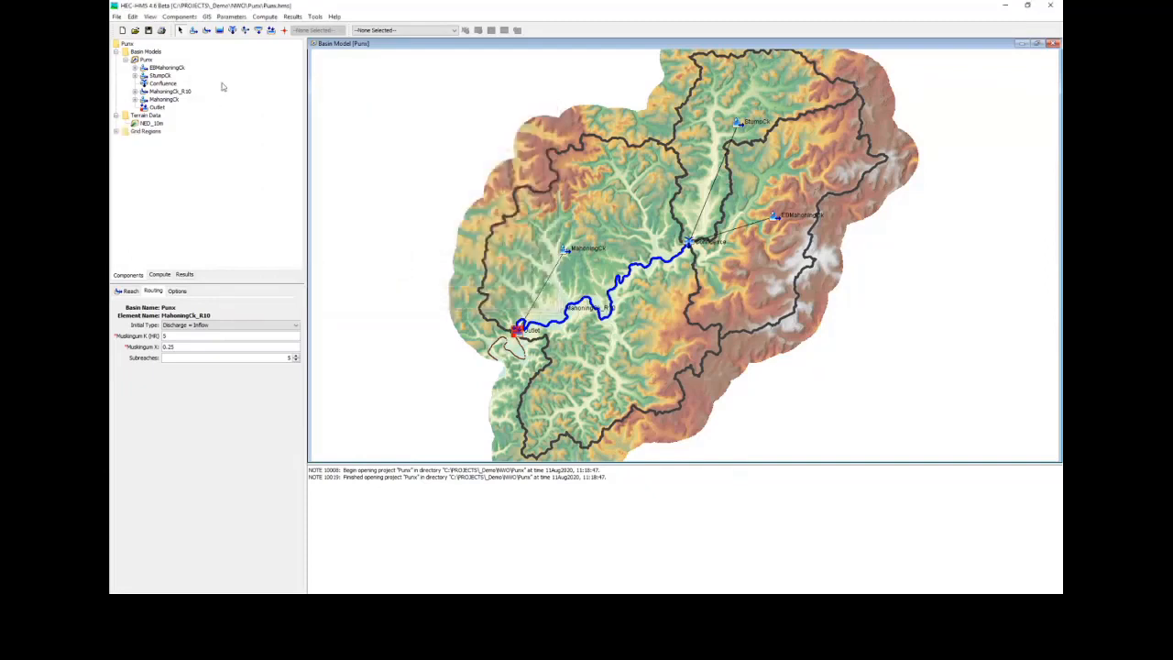
# Step: Set the default grid region of the Punx basin model to SHG
pyautogui.click(145, 138)
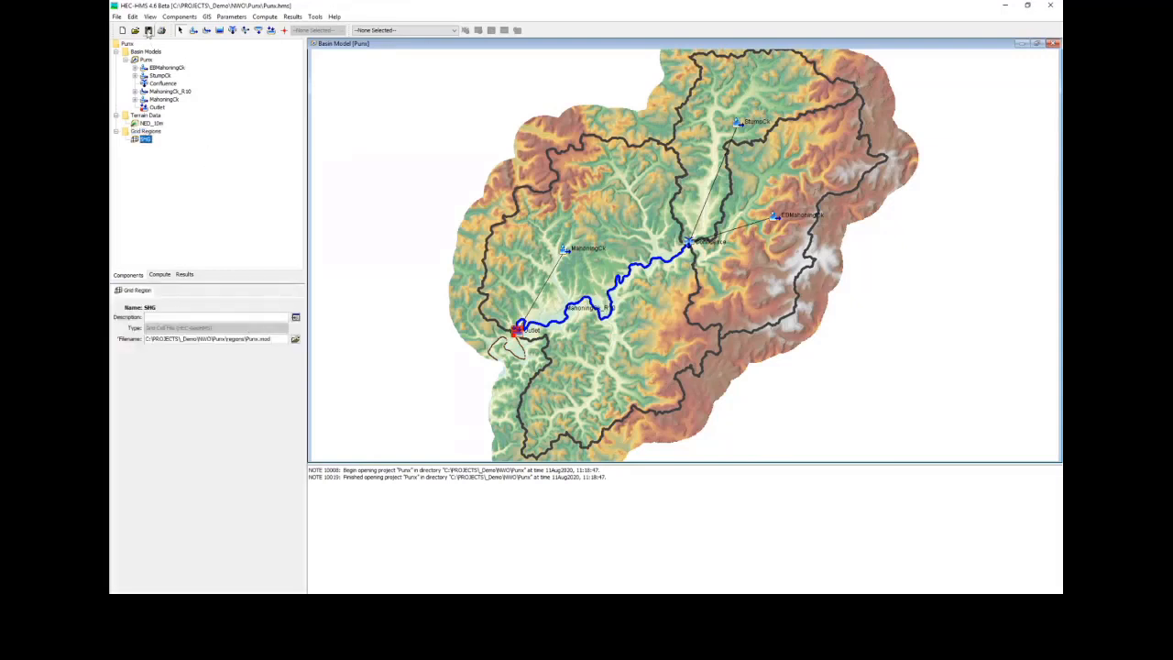
pyautogui.click(149, 60)
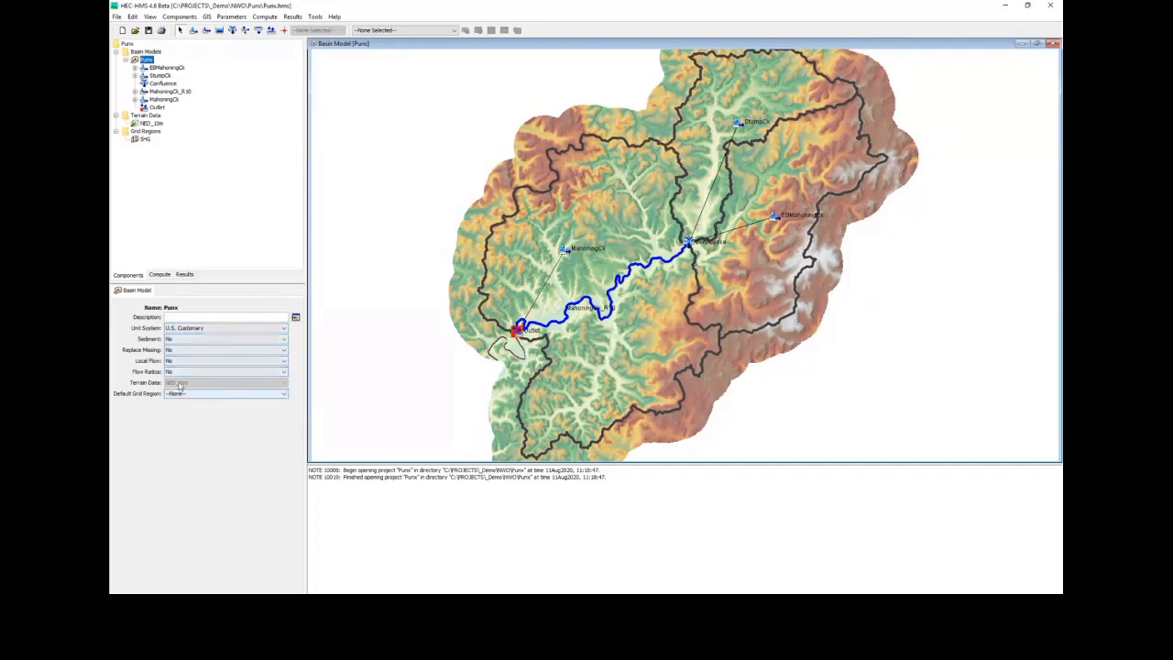
pyautogui.click(179, 394)
pyautogui.click(180, 410)
# Step: Open the ModClark transform parameter table and set the grid region of all three subbasins to SHG
pyautogui.click(231, 16)
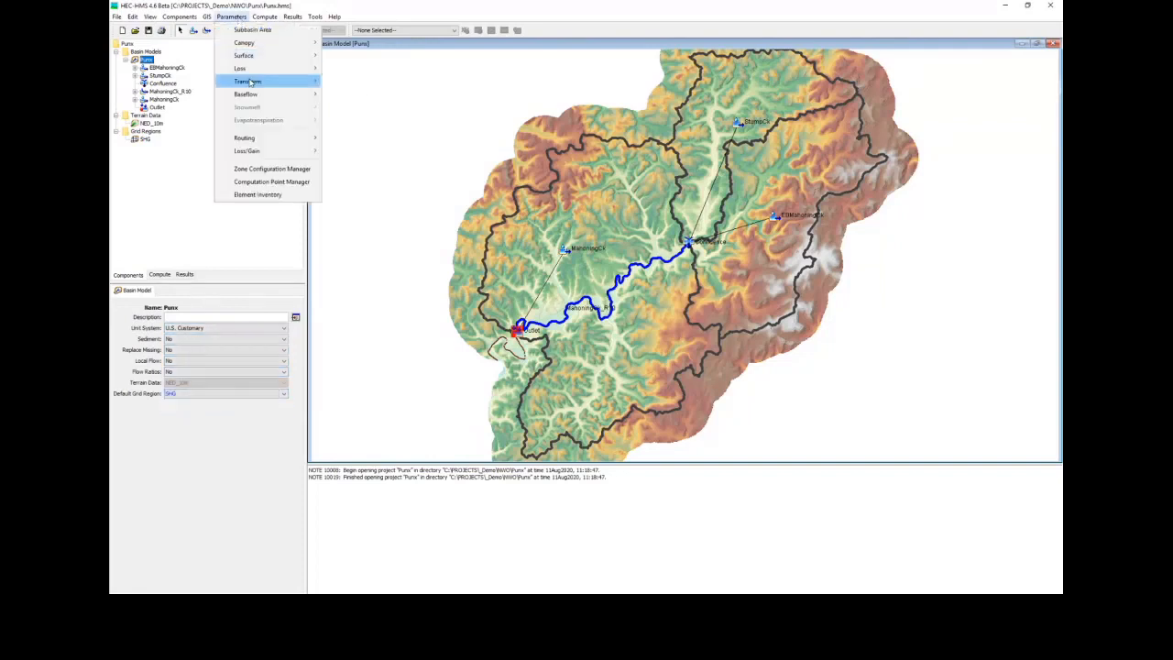
pyautogui.moveTo(248, 81)
pyautogui.click(356, 108)
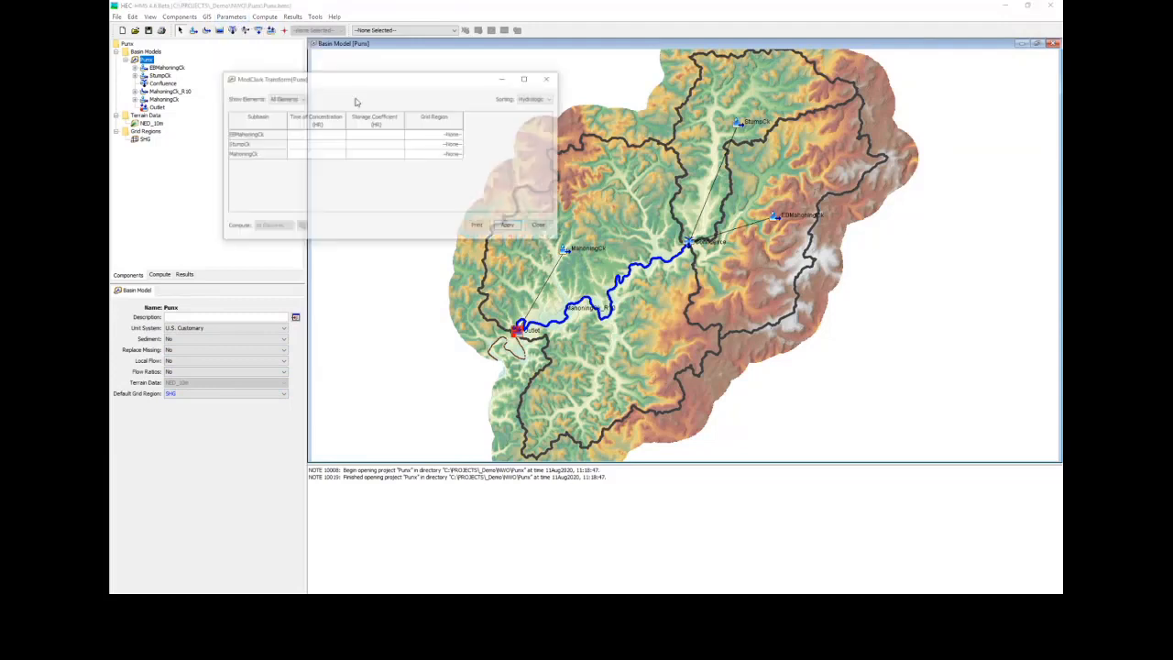
pyautogui.click(431, 135)
pyautogui.click(412, 149)
pyautogui.click(431, 144)
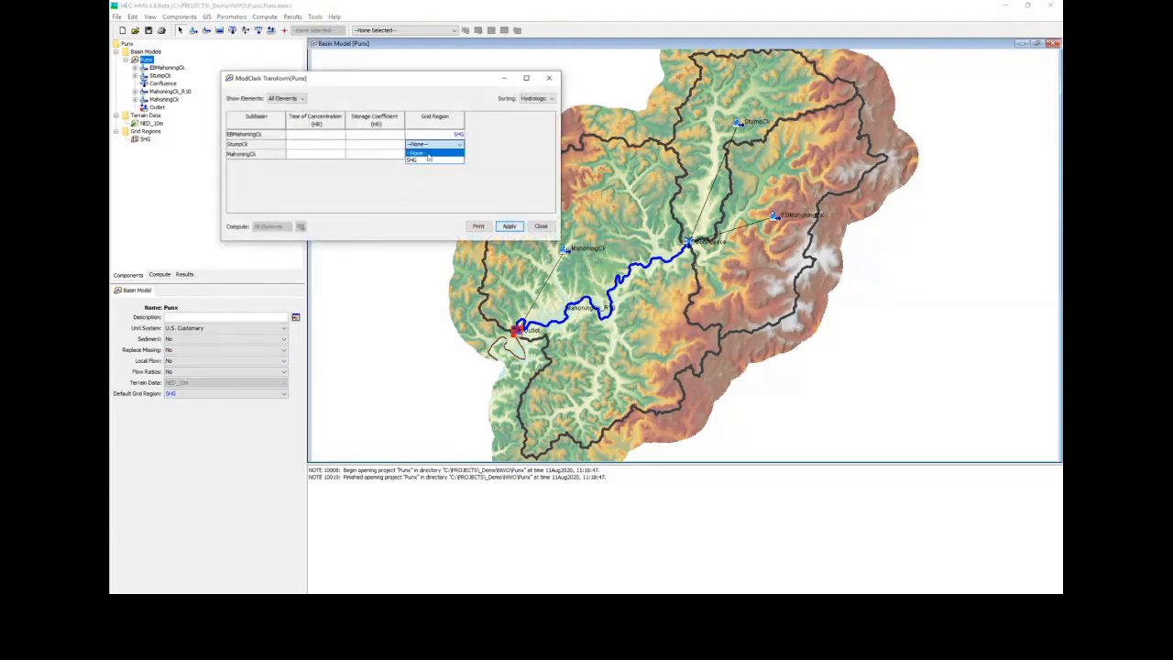
pyautogui.click(426, 160)
pyautogui.click(426, 154)
pyautogui.click(430, 169)
pyautogui.click(328, 135)
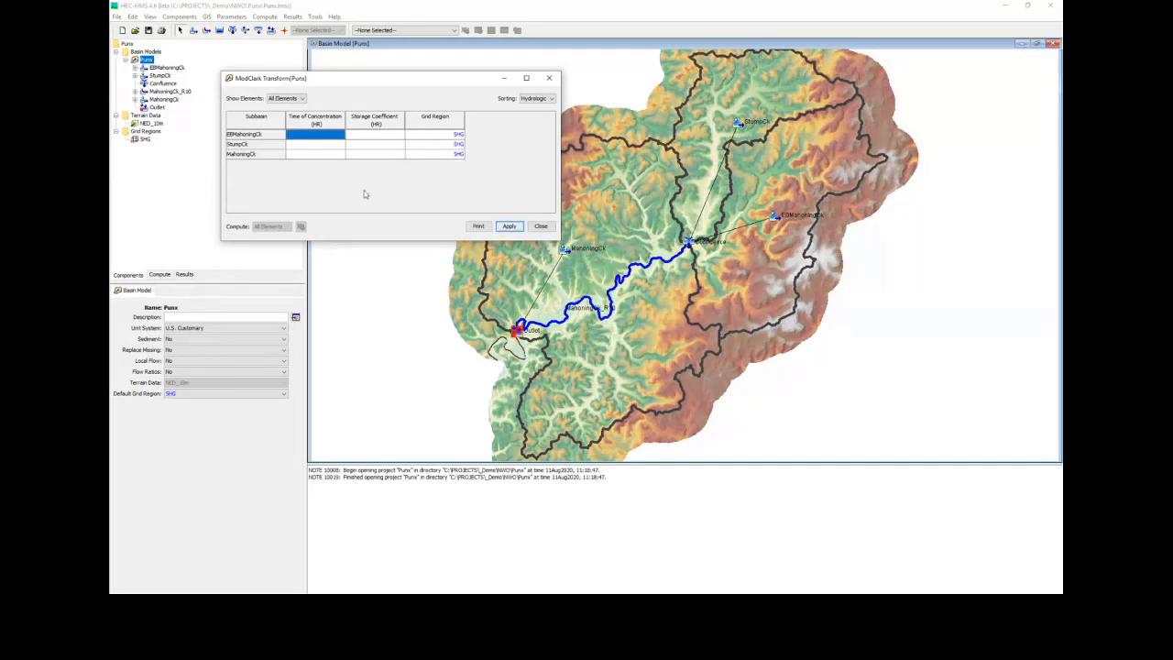
# Step: Enter ModClark times of concentration of 9 hr for EBMahoningCk, 10 hr for StumpCk and 11 hr for MahoningCk
pyautogui.write('9')
pyautogui.press('Return')
pyautogui.write('10')
pyautogui.press('Return')
pyautogui.write('11')
pyautogui.press('Return')
pyautogui.press('Tab')
# Step: Enter storage coefficients of 9 hr for EBMahoningCk, 10 hr for StumpCk and 11 hr for MahoningCk, then apply and close the table
pyautogui.write('9')
pyautogui.press('Down')
pyautogui.write('10')
pyautogui.press('Down')
pyautogui.write('11')
pyautogui.press('Up')
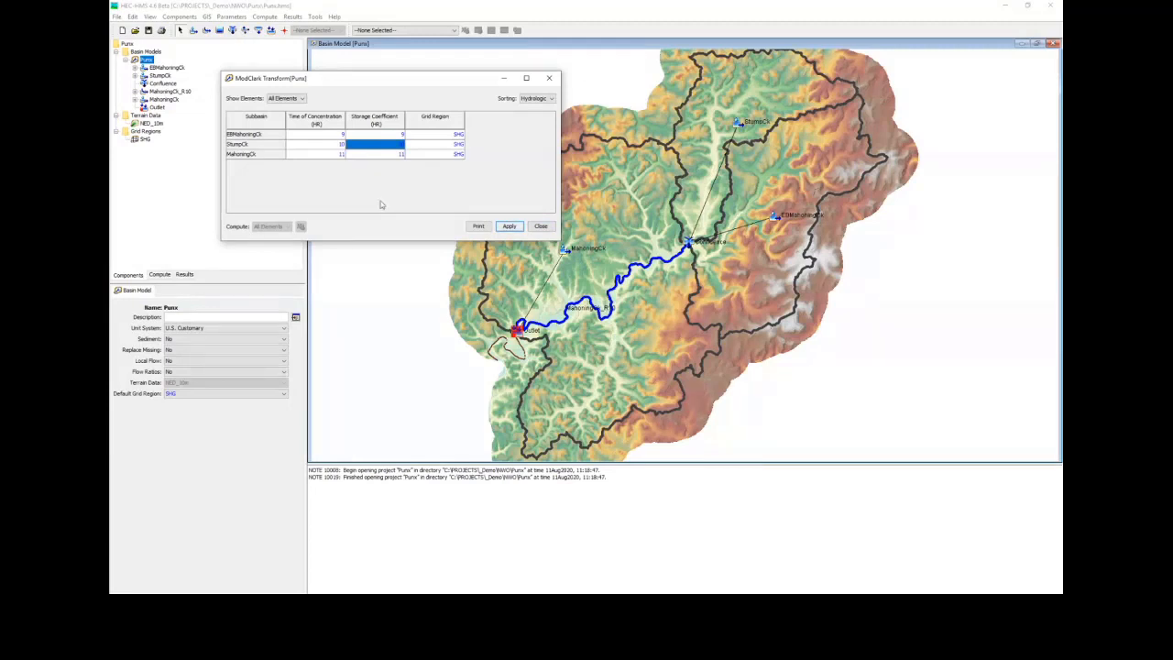
pyautogui.click(510, 226)
pyautogui.click(540, 226)
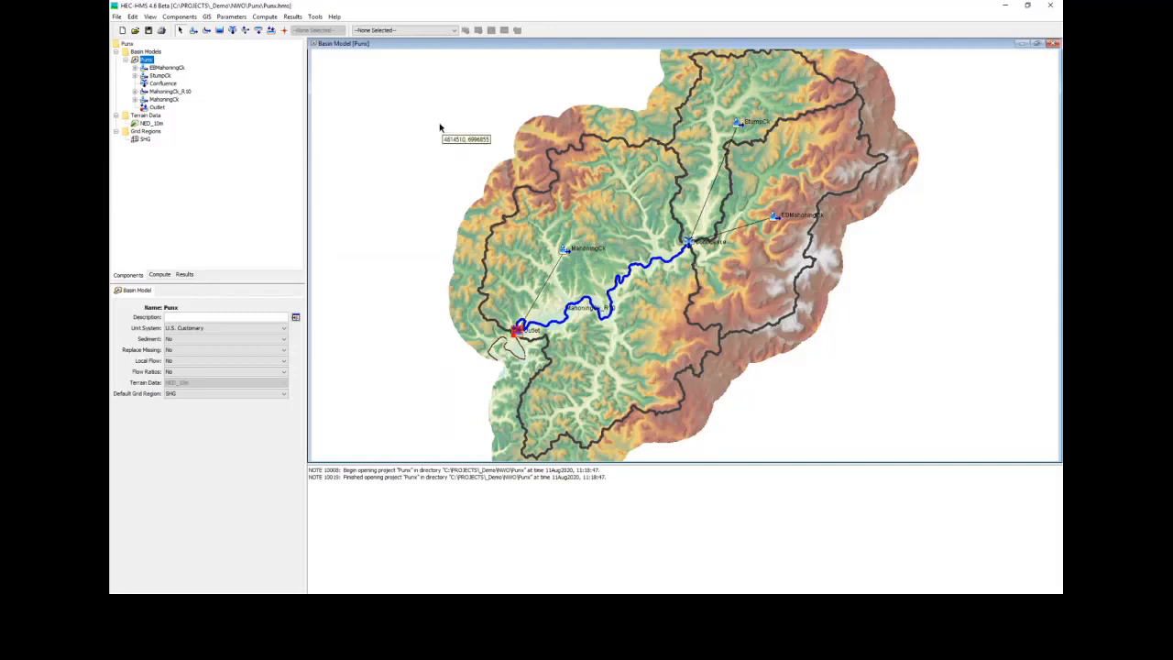
# Step: Create a discharge gage named USGS in the Time-Series Data Manager and close the manager
pyautogui.click(194, 20)
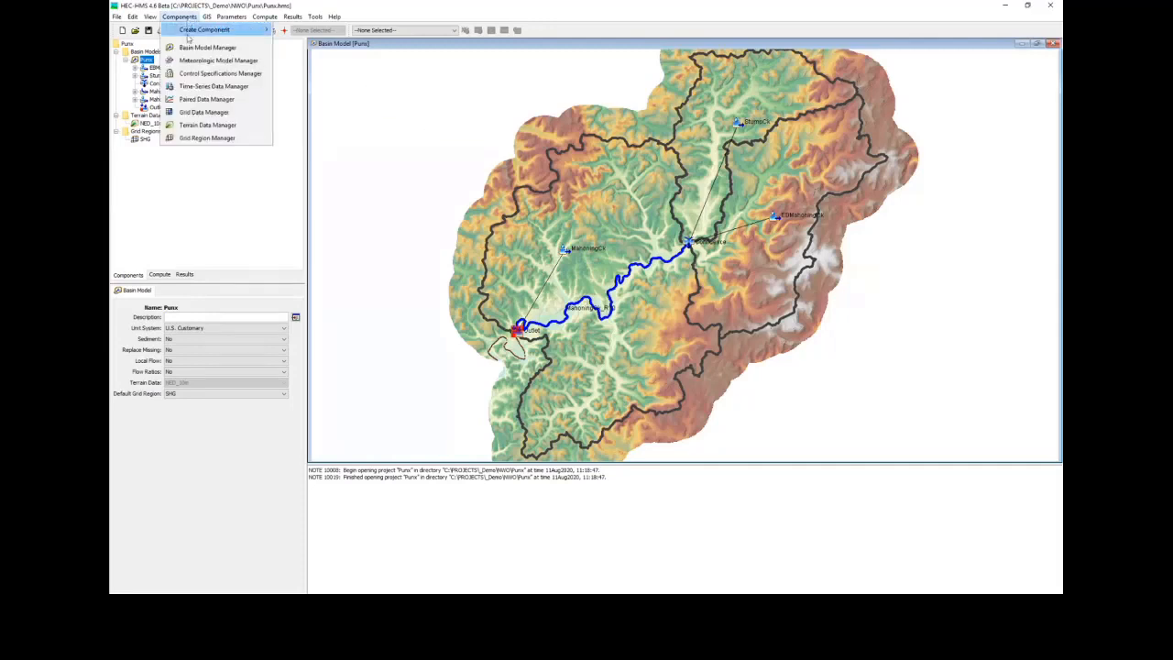
pyautogui.click(193, 92)
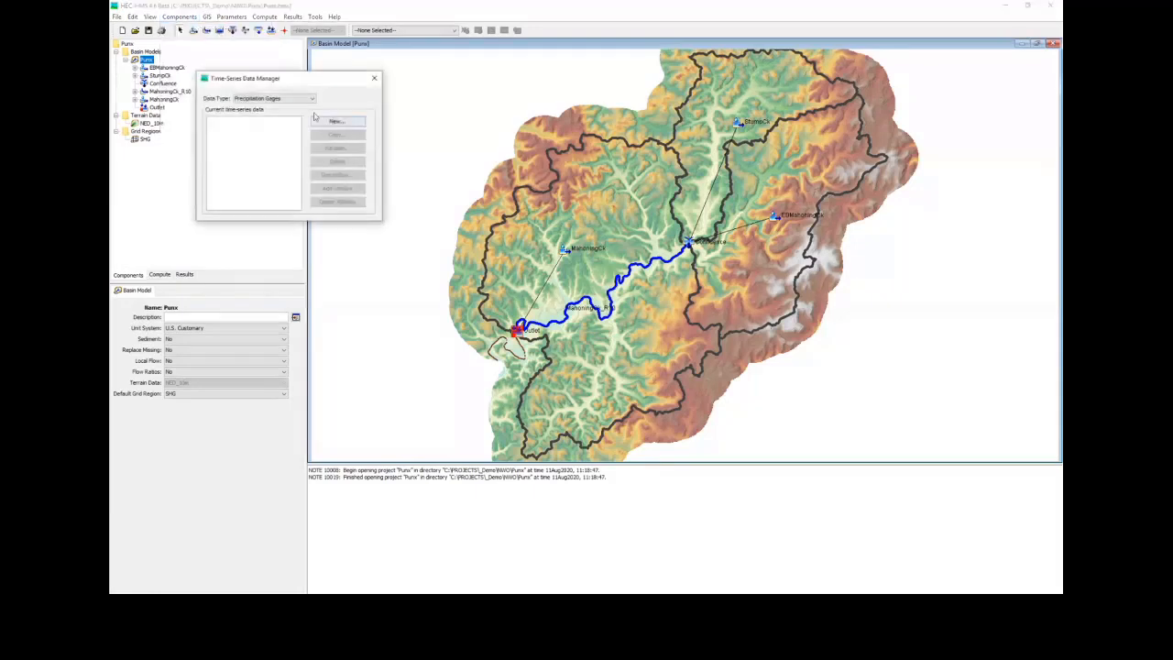
pyautogui.click(283, 100)
pyautogui.click(282, 116)
pyautogui.click(334, 122)
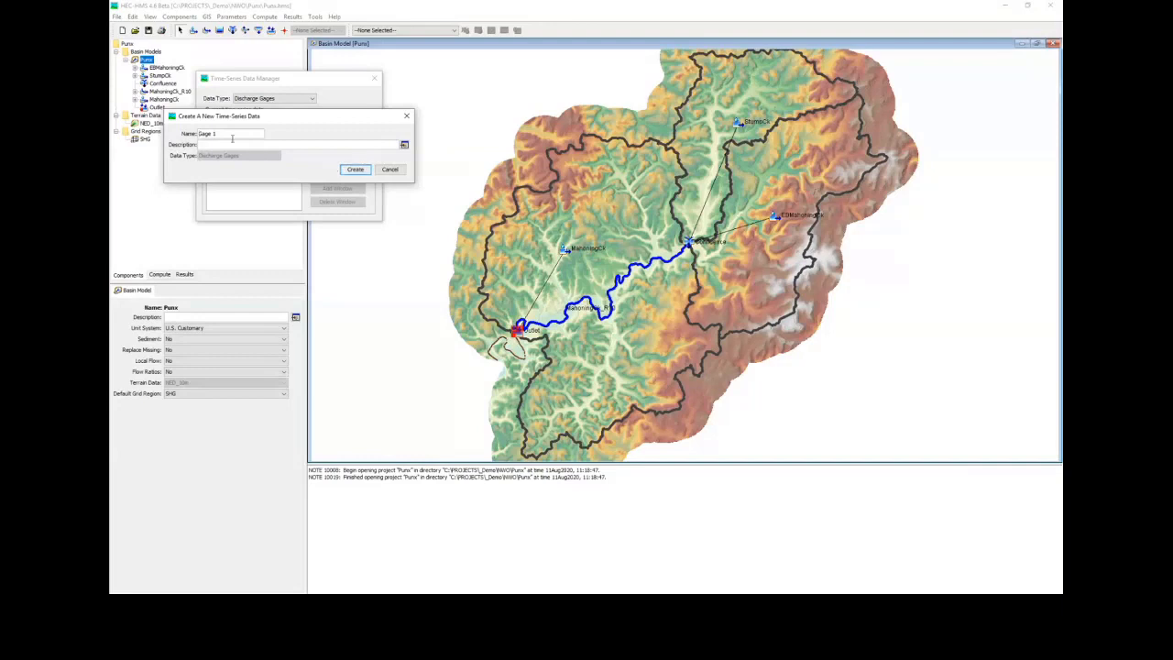
pyautogui.moveTo(229, 135); pyautogui.dragTo(160, 137)
pyautogui.write('USGS')
pyautogui.click(355, 168)
pyautogui.click(374, 80)
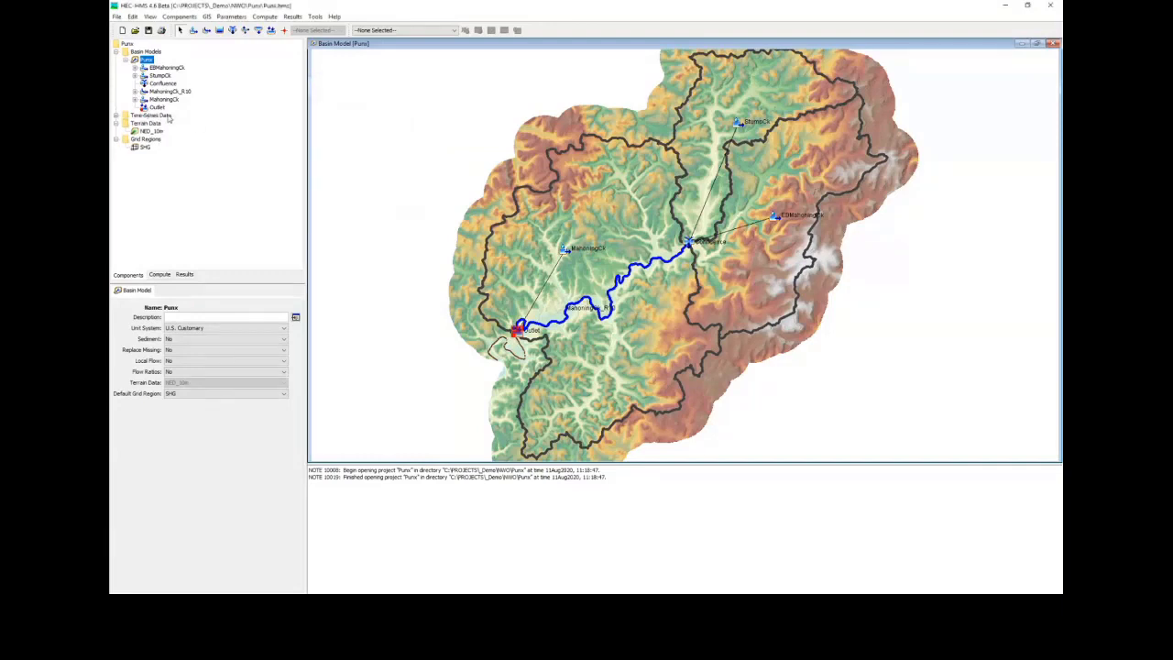
# Step: Expand the discharge gages in the project tree and open the USGS gage's settings
pyautogui.doubleClick(163, 116)
pyautogui.doubleClick(160, 123)
pyautogui.click(155, 131)
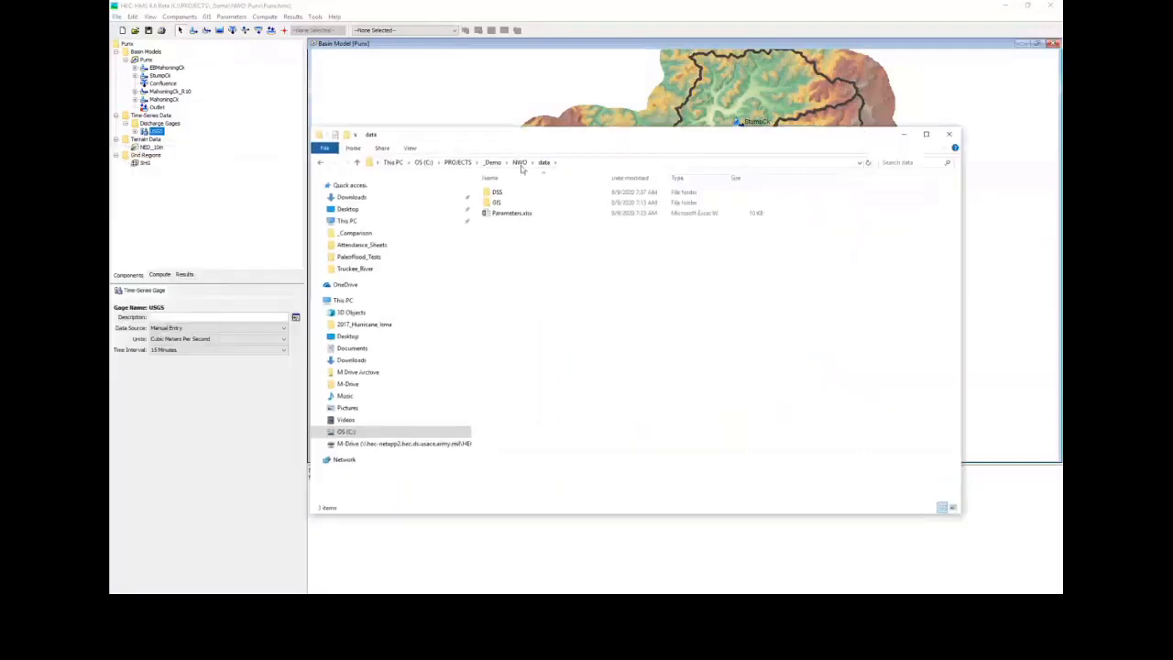
# Step: In File Explorer, create a folder named data inside the Punx project folder and open it
pyautogui.click(521, 162)
pyautogui.doubleClick(500, 203)
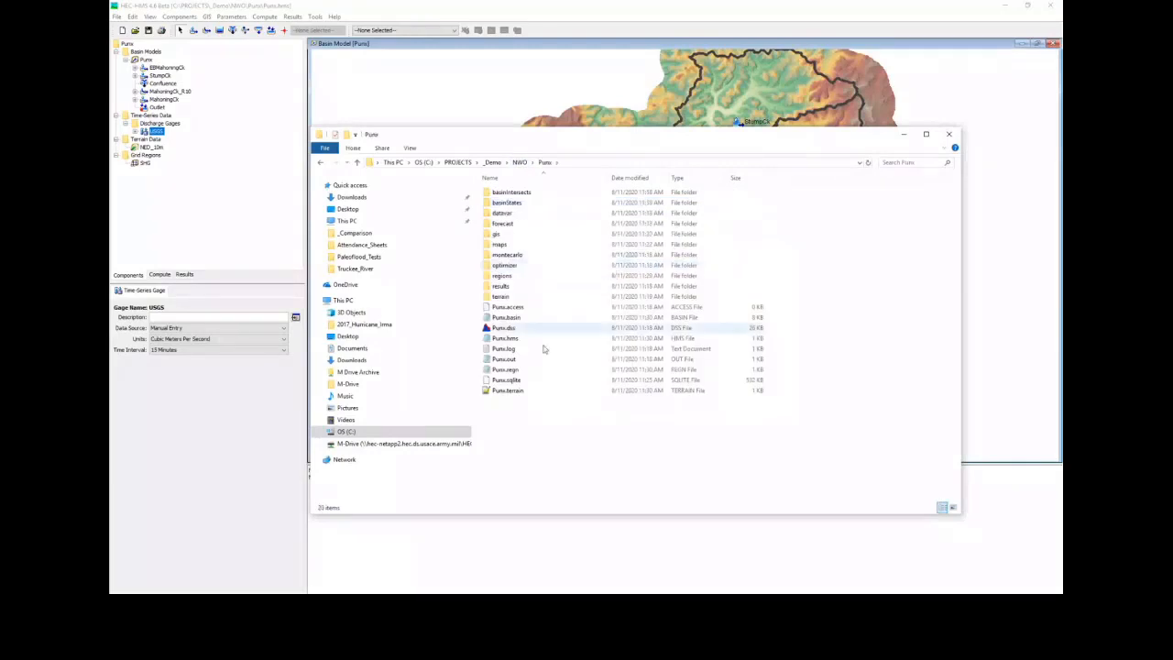
pyautogui.rightClick(518, 441)
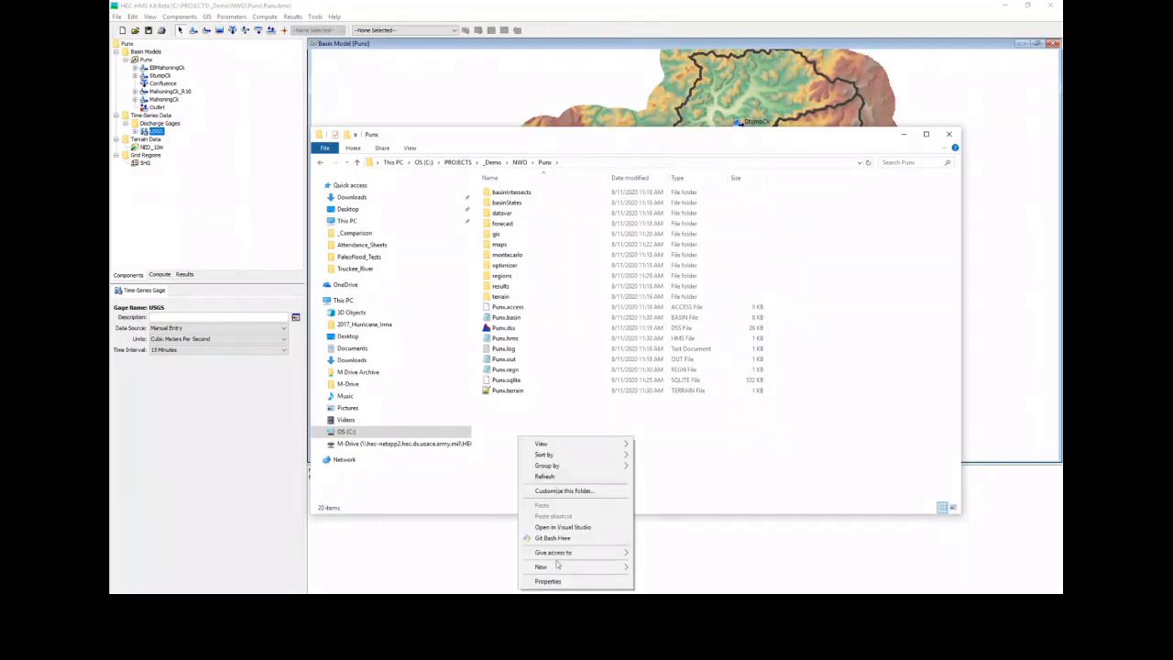
pyautogui.moveTo(556, 566)
pyautogui.click(660, 450)
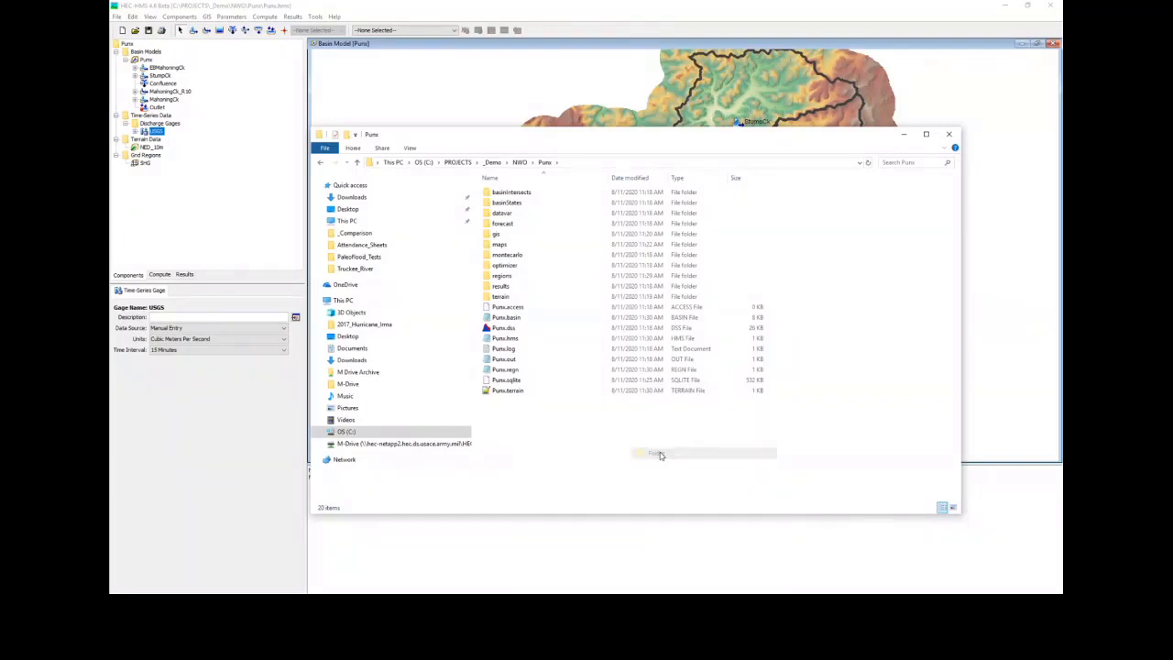
pyautogui.write('dssa')
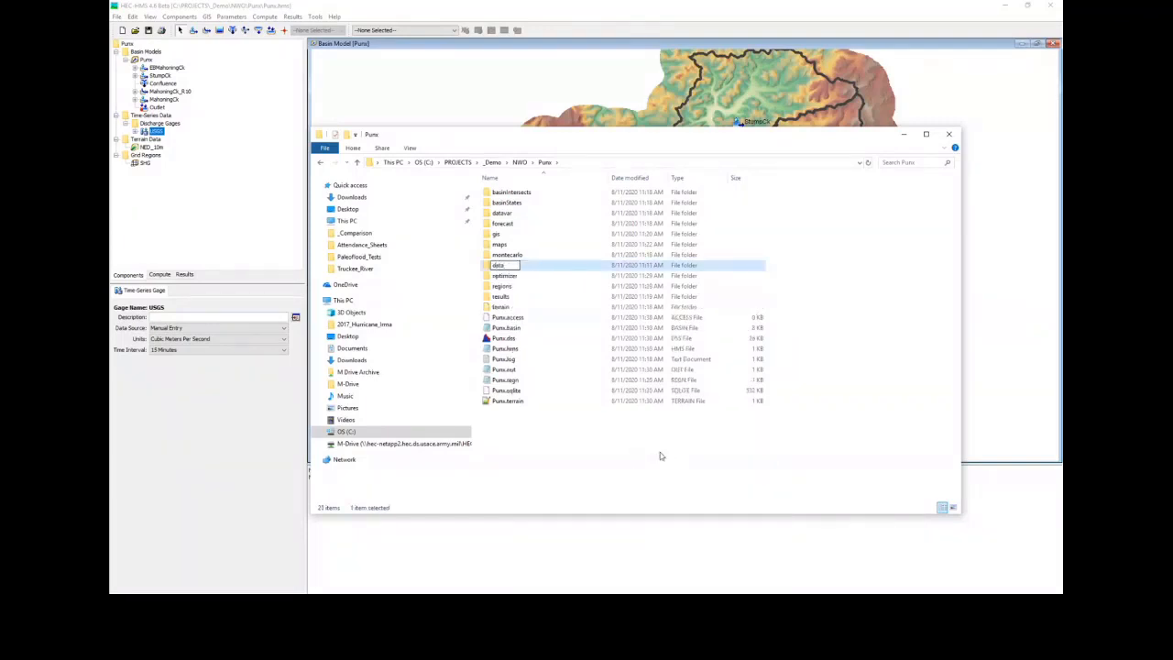
pyautogui.press('Return')
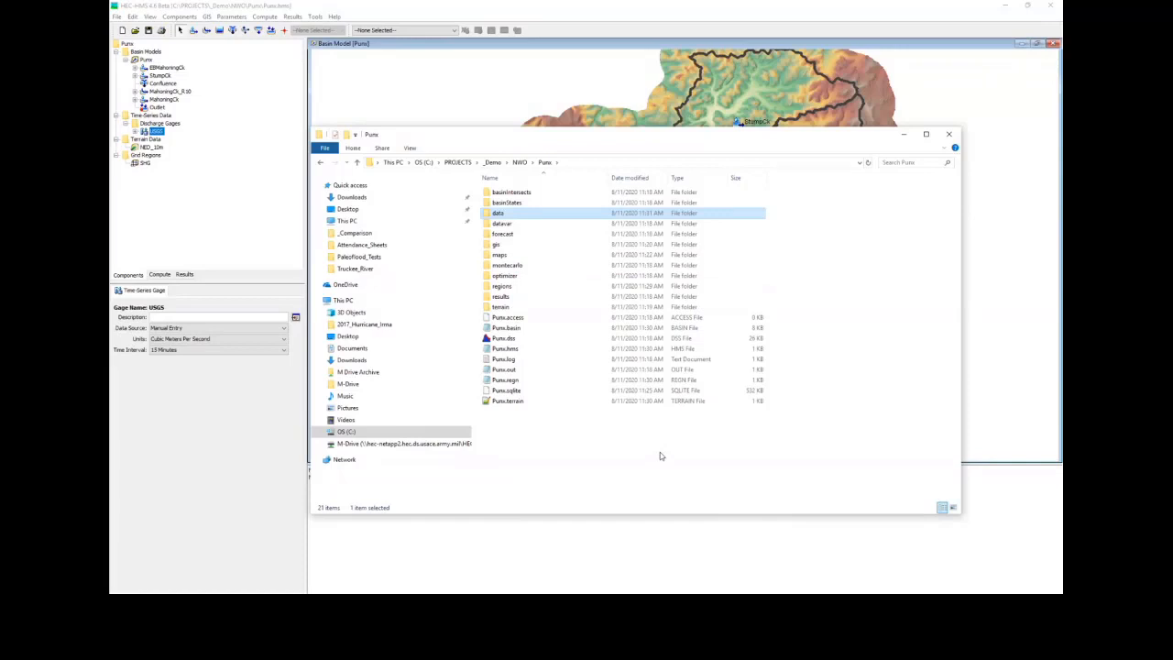
pyautogui.press('Return')
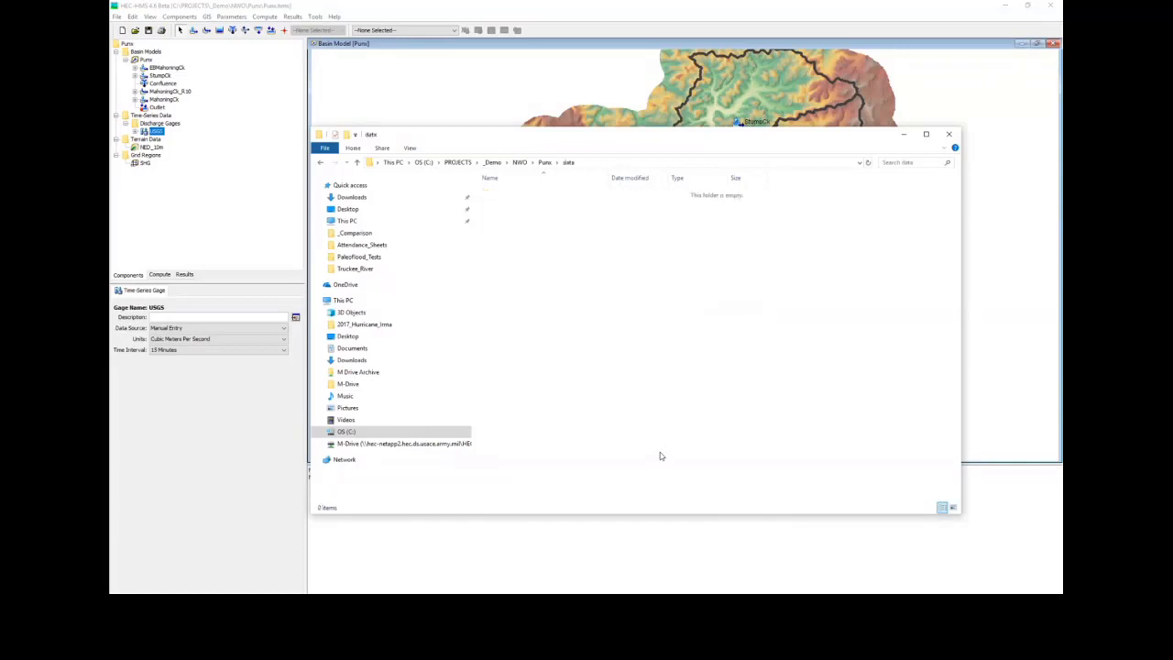
# Step: Paste the copied files observed.dss, precip.dss and temp.dss into the project's data folder and move the file window aside
pyautogui.click(544, 163)
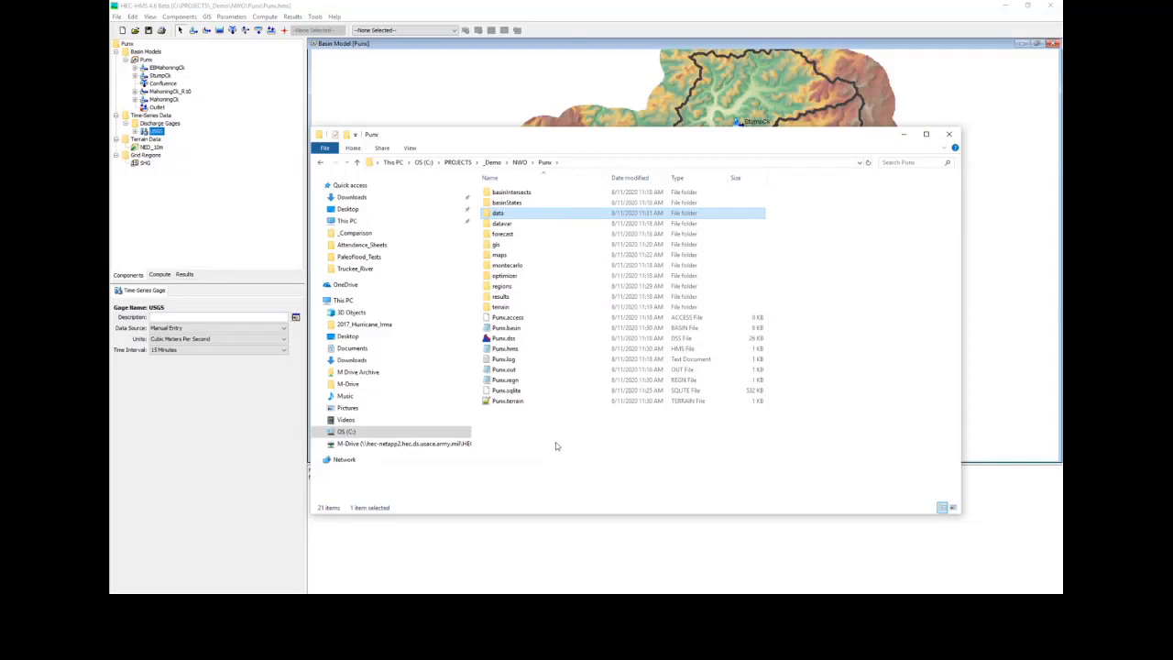
pyautogui.doubleClick(500, 214)
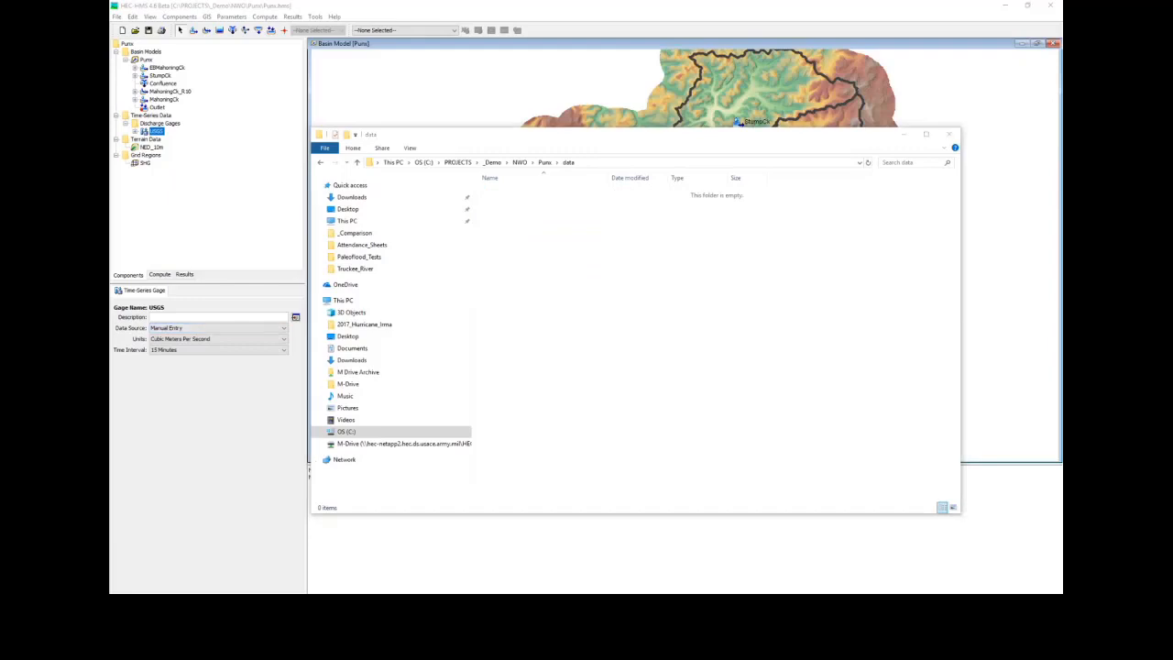
pyautogui.click(563, 351)
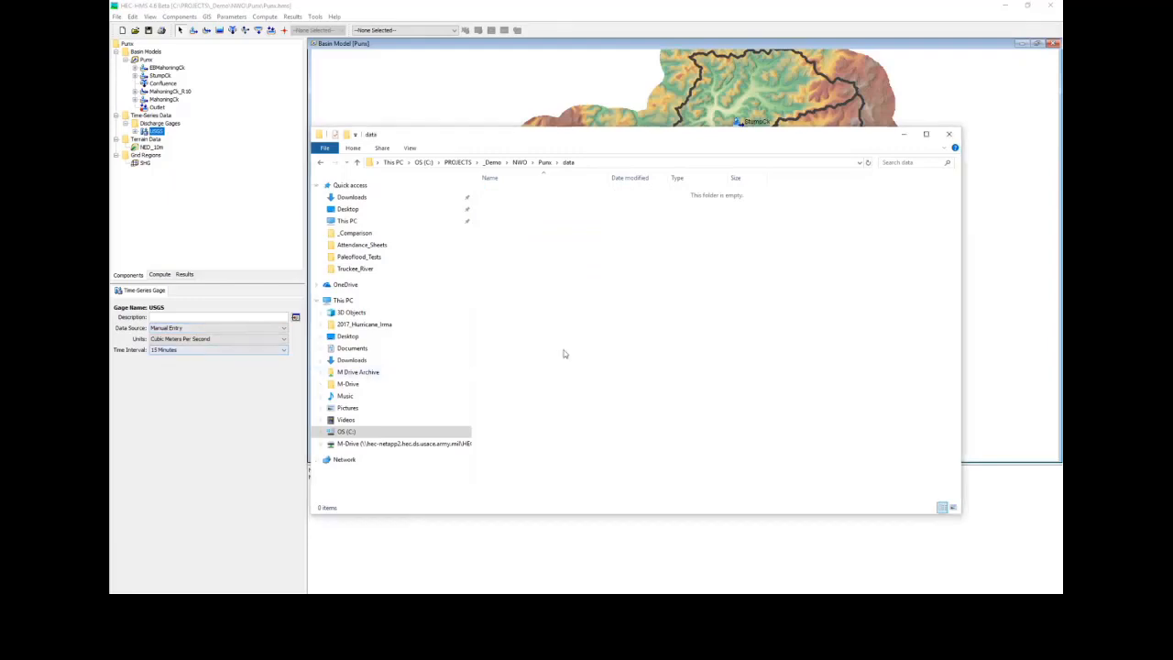
pyautogui.hotkey('ctrl', 'v')
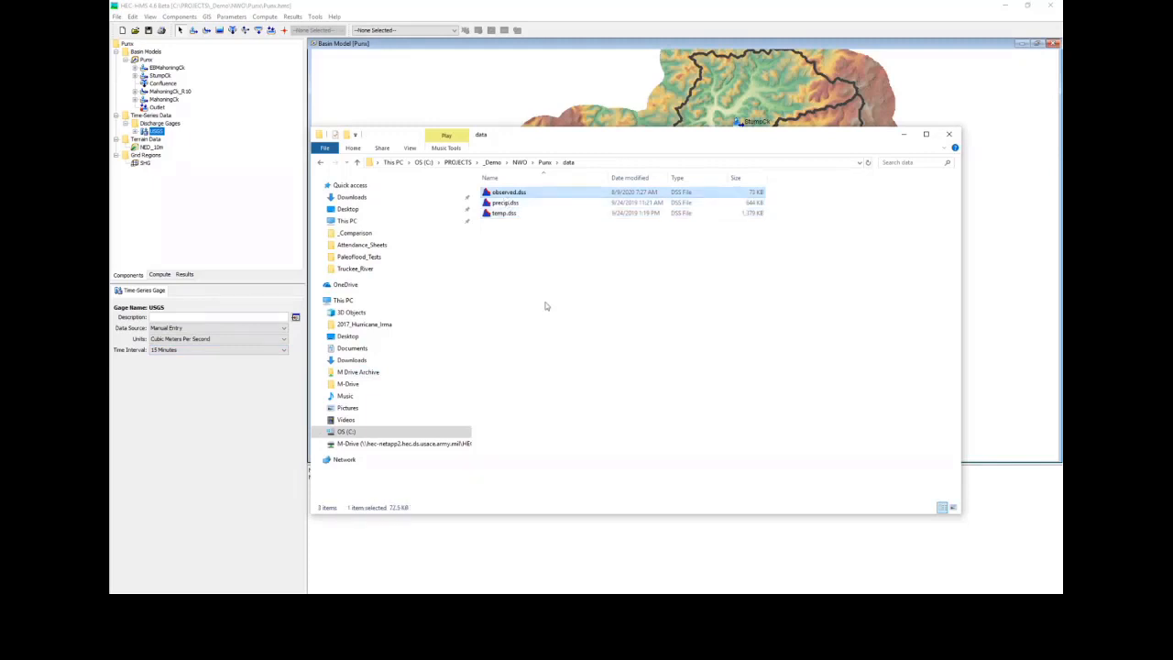
pyautogui.press('Down')
pyautogui.click(506, 214)
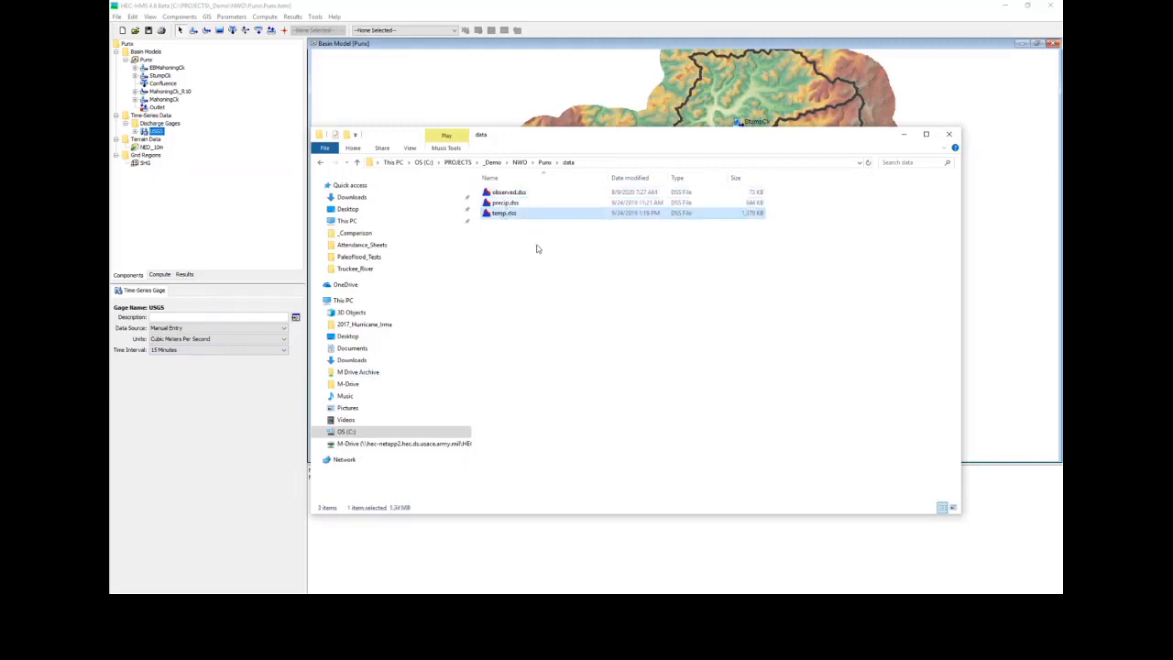
pyautogui.moveTo(582, 139); pyautogui.dragTo(111, 165)
# Step: Set the USGS gage's data source to Single Record HEC-DSS and select observed.dss from the project's data folder
pyautogui.click(221, 327)
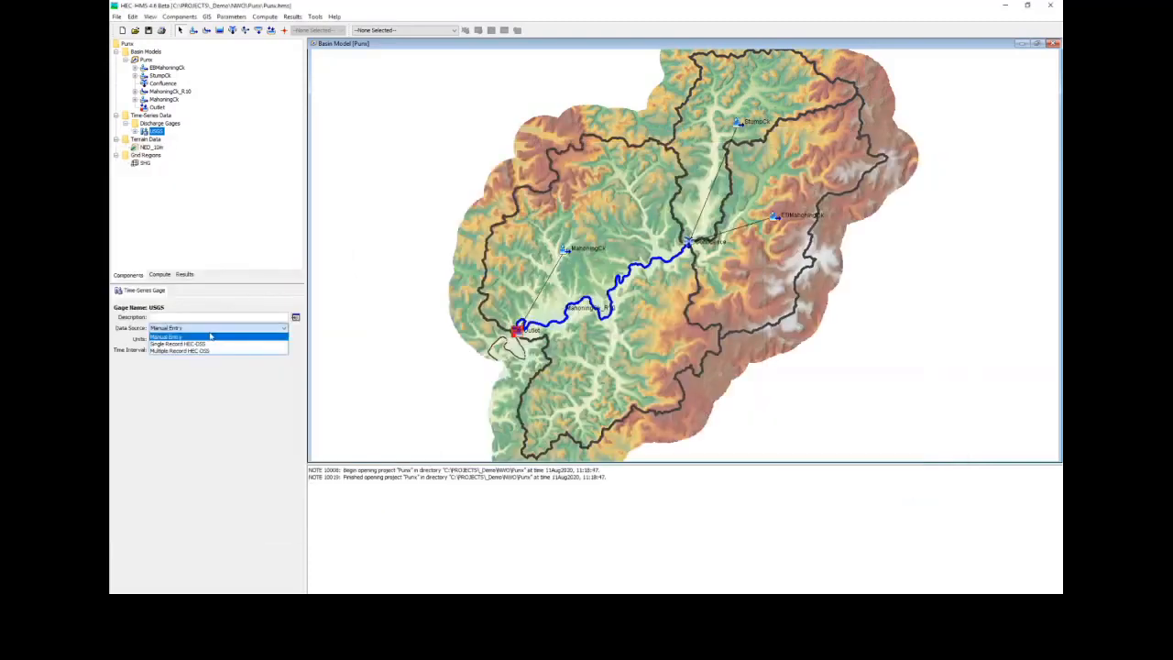
pyautogui.click(218, 347)
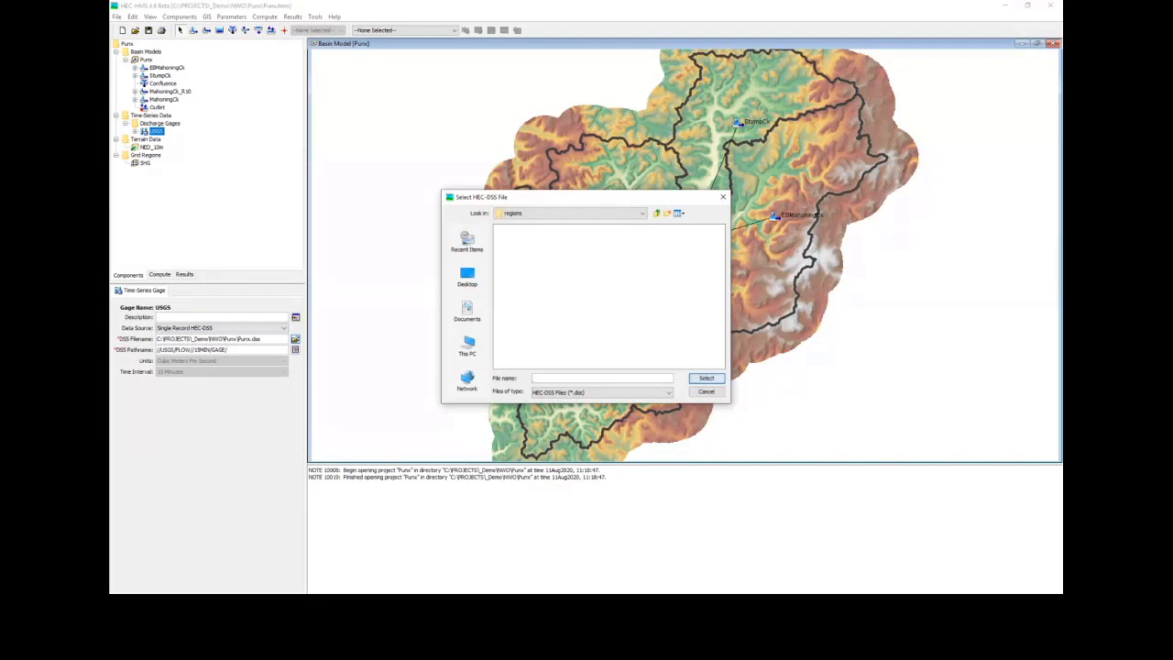
pyautogui.click(621, 379)
pyautogui.write('C:\\PROJECTS\\_Demo\\NWO\\Punx\\data')
pyautogui.click(695, 381)
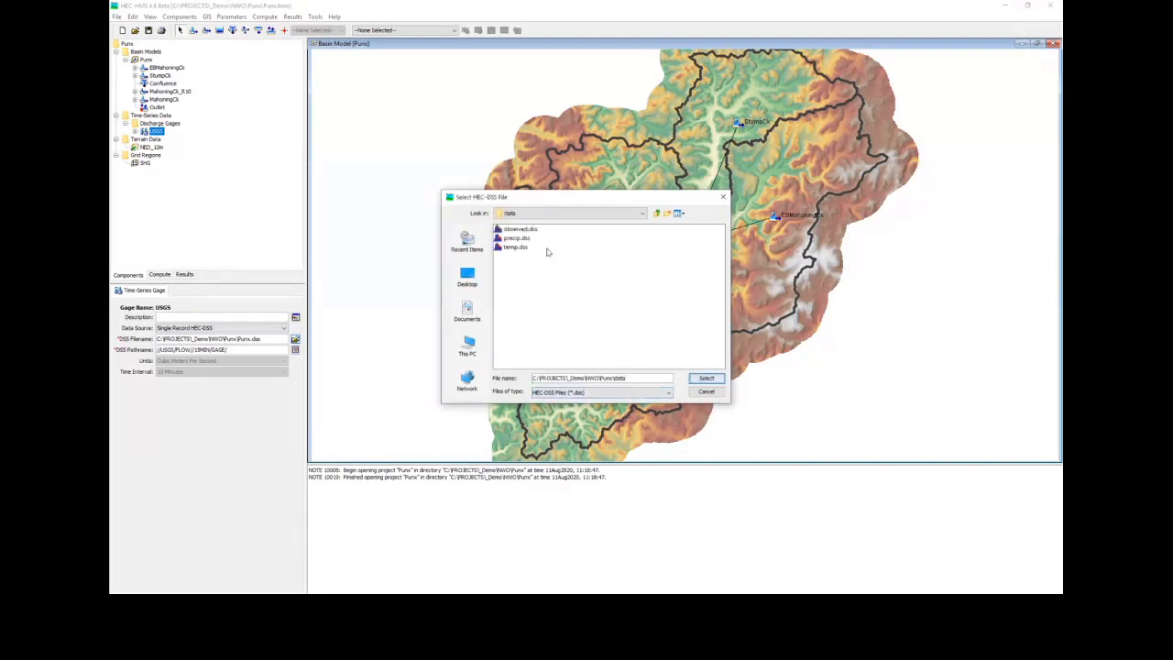
pyautogui.doubleClick(521, 229)
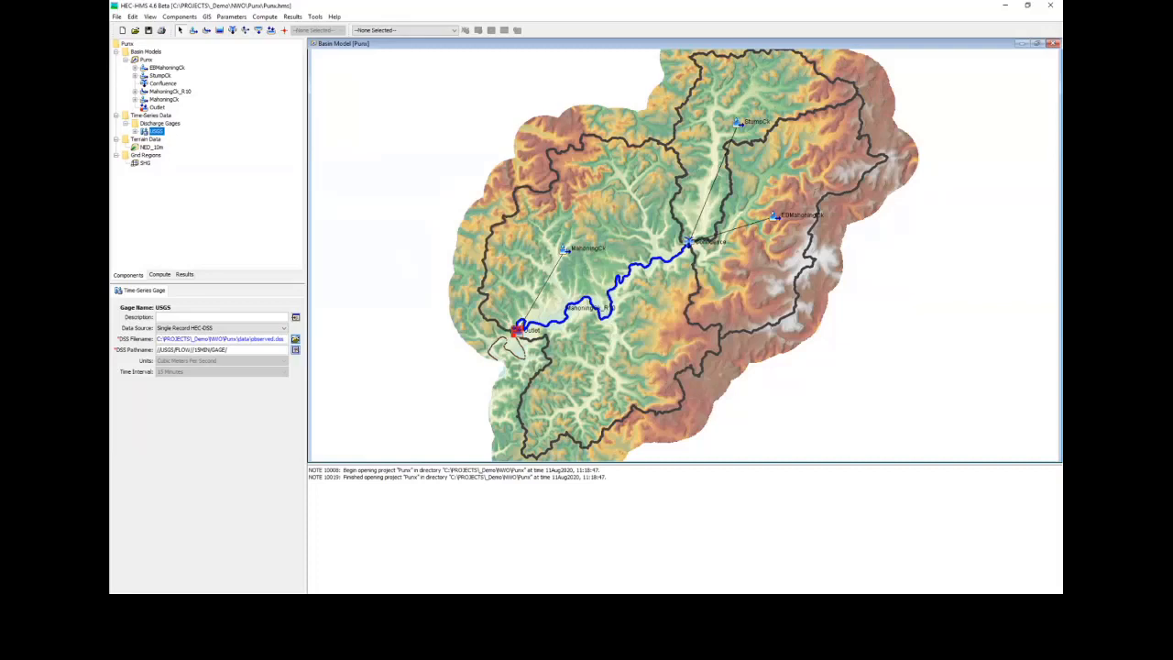
# Step: Set the USGS gage's DSS pathname to the Mahoning Creek FLOW record in observed.dss
pyautogui.click(295, 349)
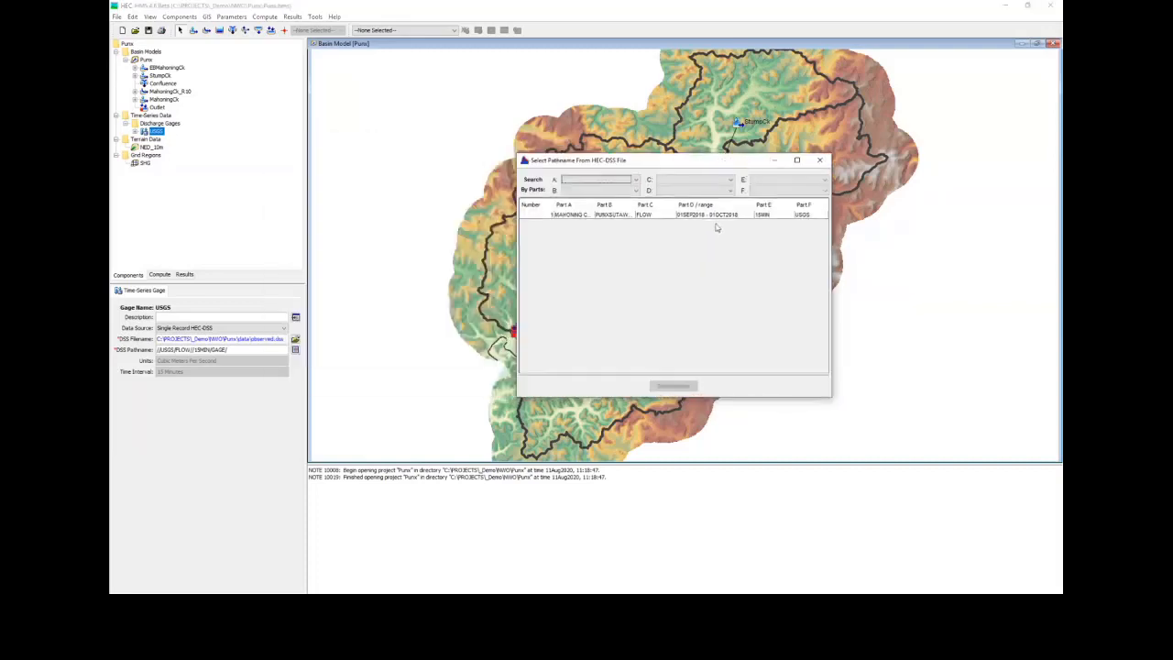
pyautogui.click(655, 214)
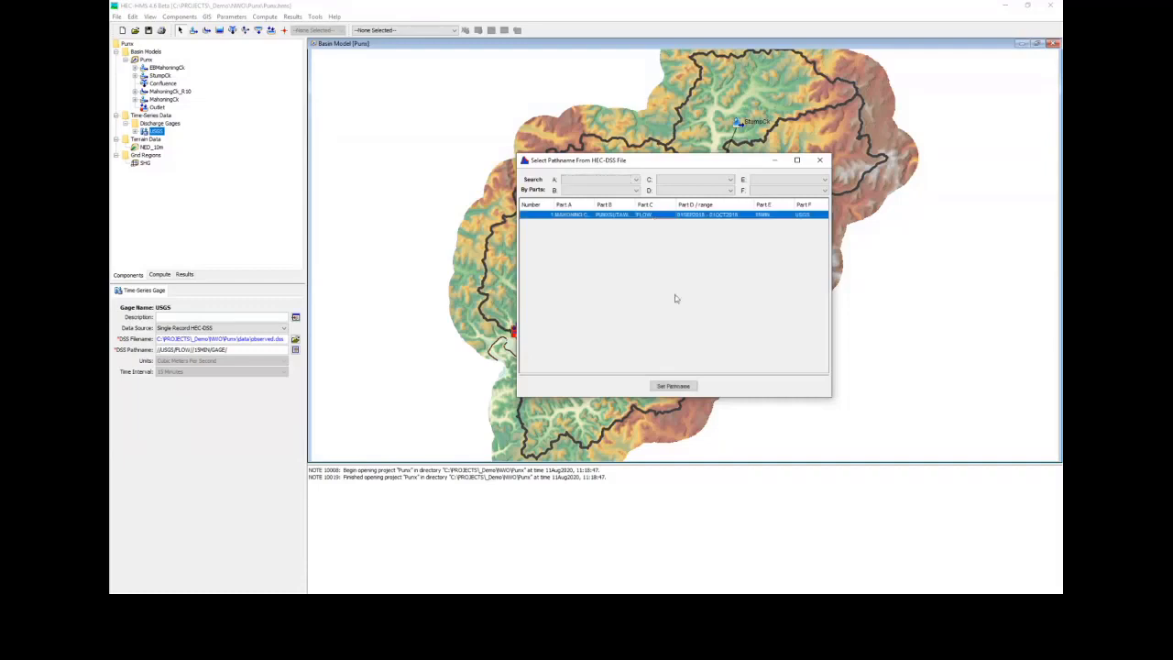
pyautogui.click(674, 385)
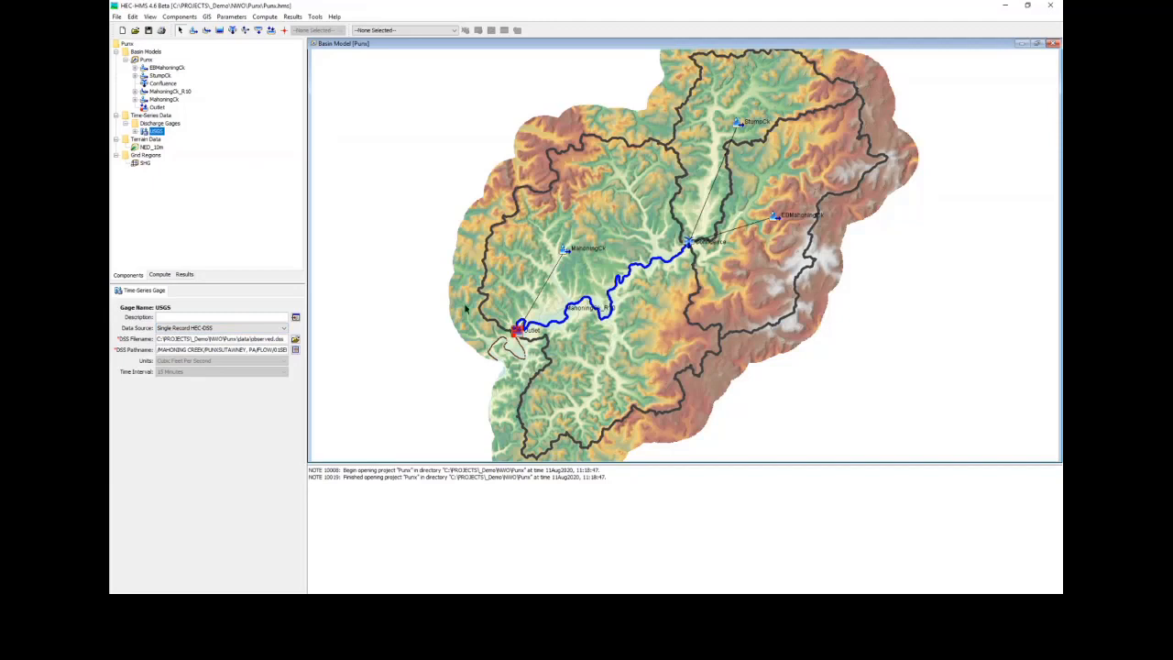
# Step: Assign the USGS gage as the observed flow of the Outlet sink
pyautogui.click(519, 333)
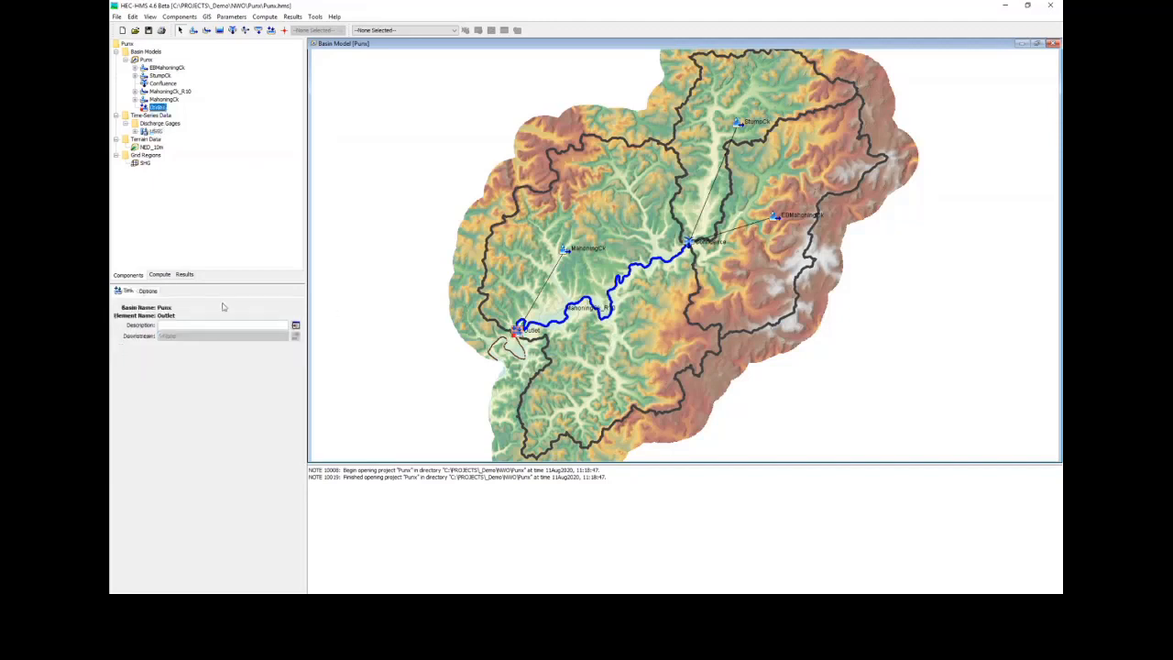
pyautogui.click(151, 291)
pyautogui.click(181, 326)
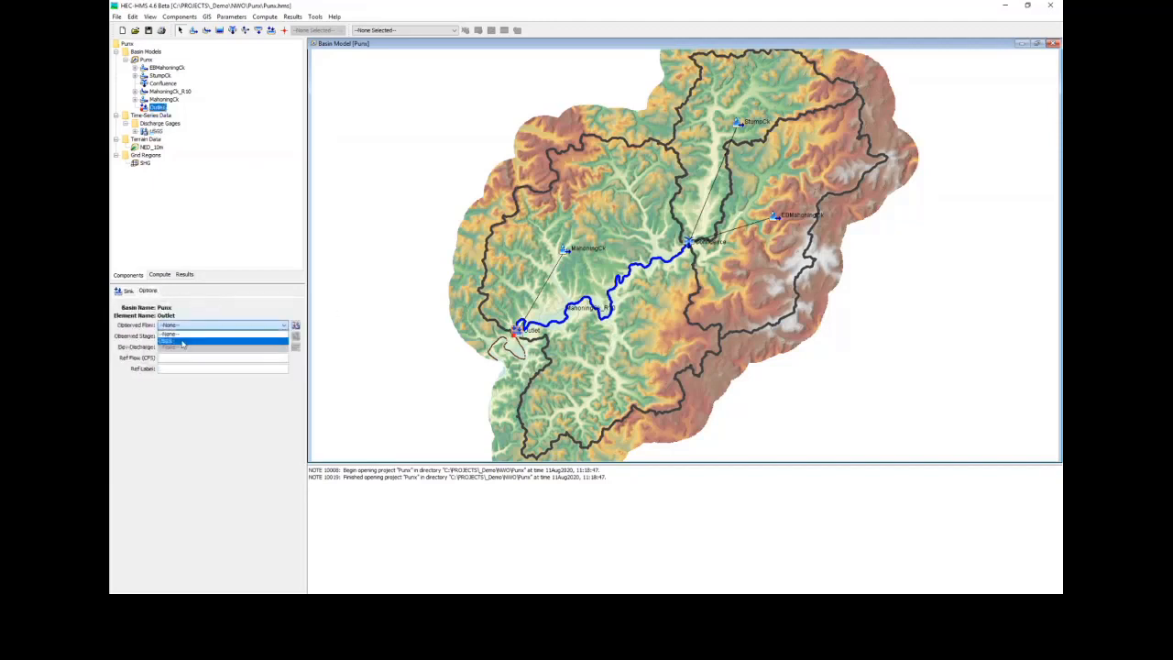
pyautogui.click(185, 341)
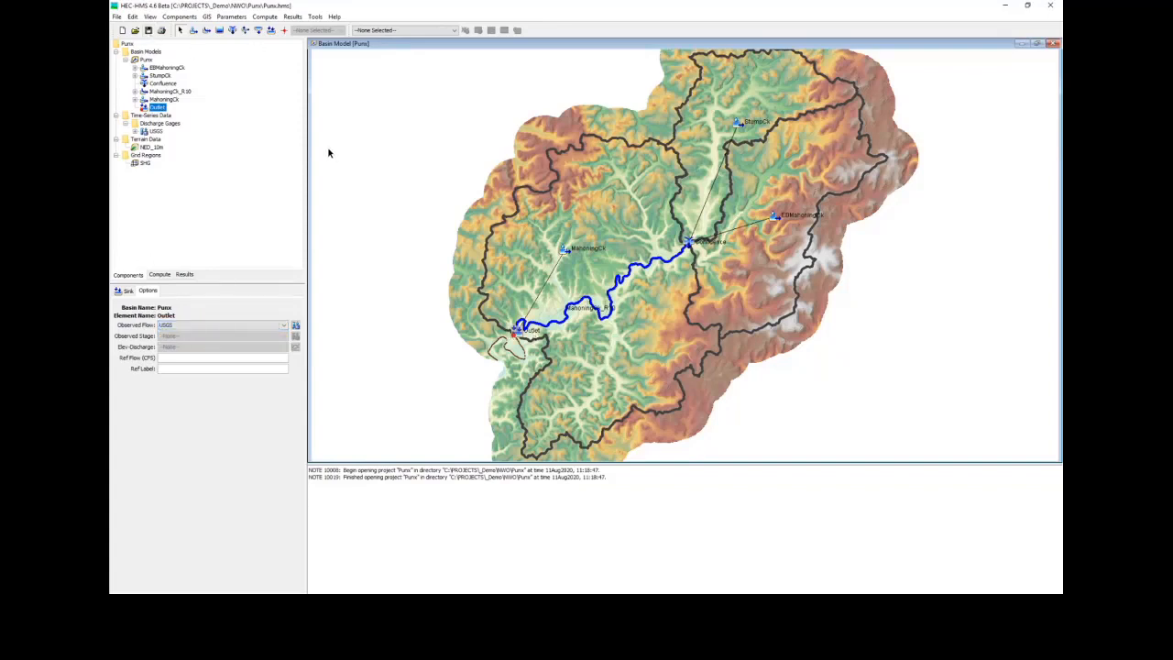
# Step: Create a precipitation gridset named MRMS in the Grid Data Manager
pyautogui.click(179, 16)
pyautogui.click(201, 112)
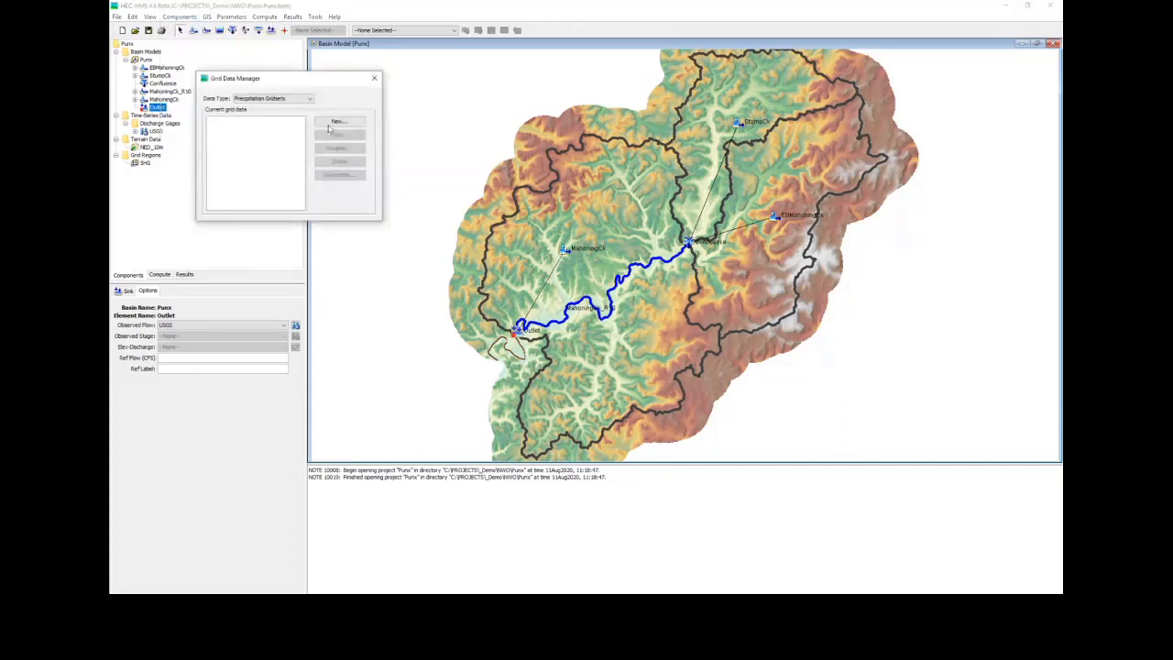
pyautogui.click(335, 122)
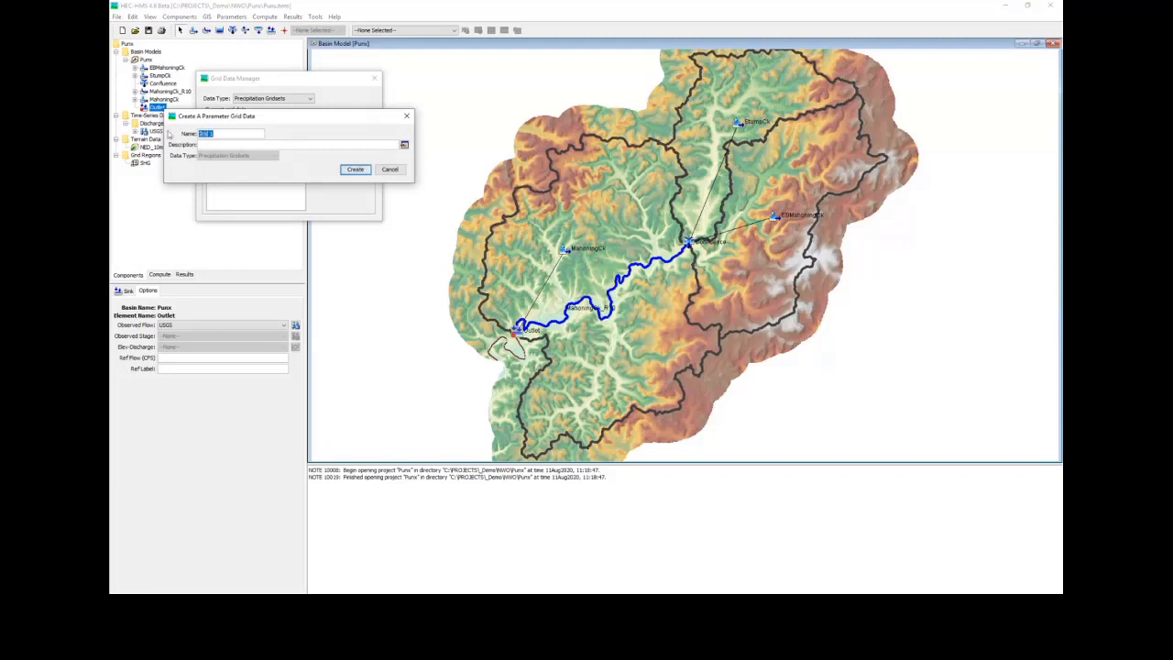
pyautogui.write('HR')
pyautogui.write('MS')
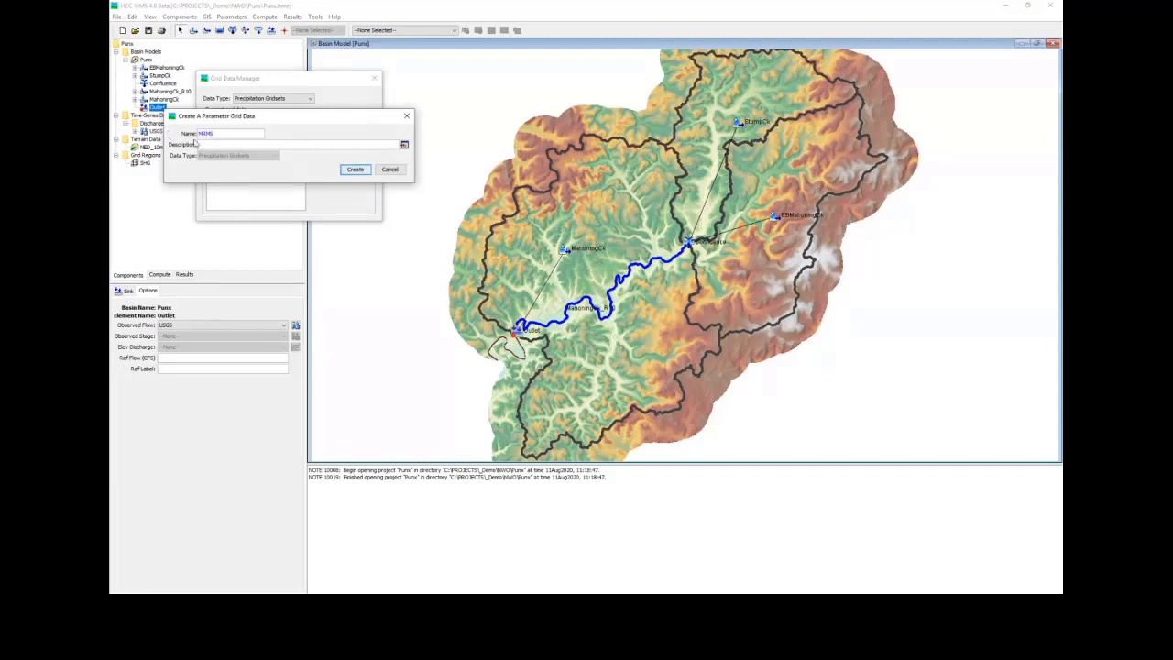
pyautogui.click(354, 169)
# Step: Create a temperature gridset named RTMA and close the Grid Data Manager
pyautogui.click(273, 98)
pyautogui.click(254, 117)
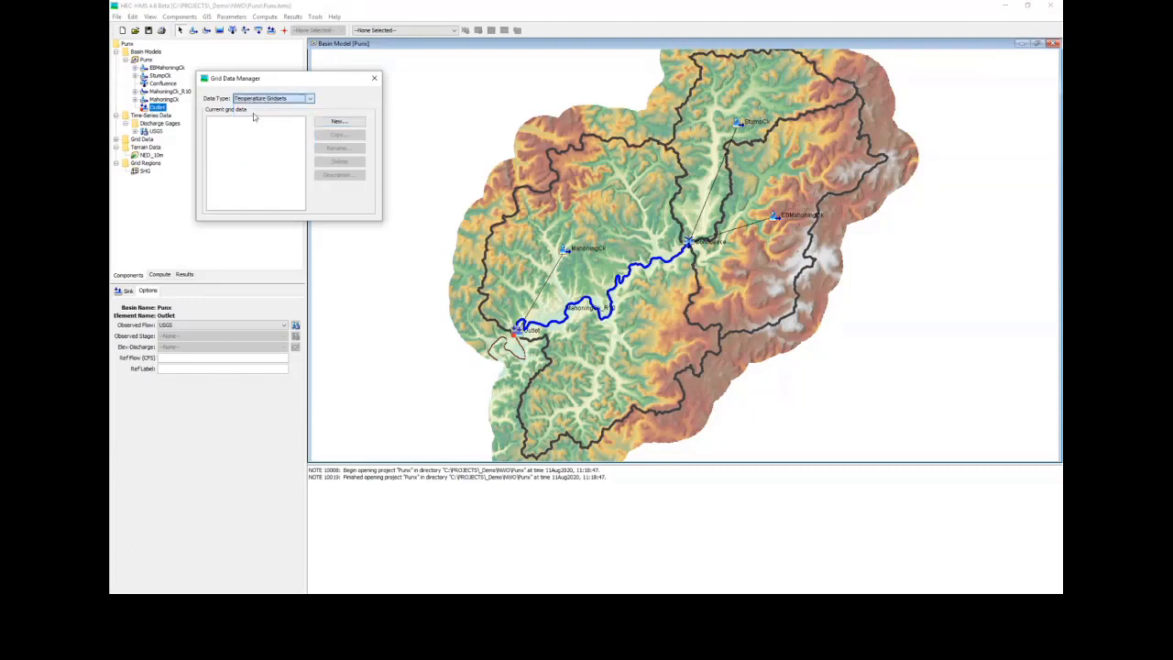
pyautogui.click(339, 121)
pyautogui.write('ETMA')
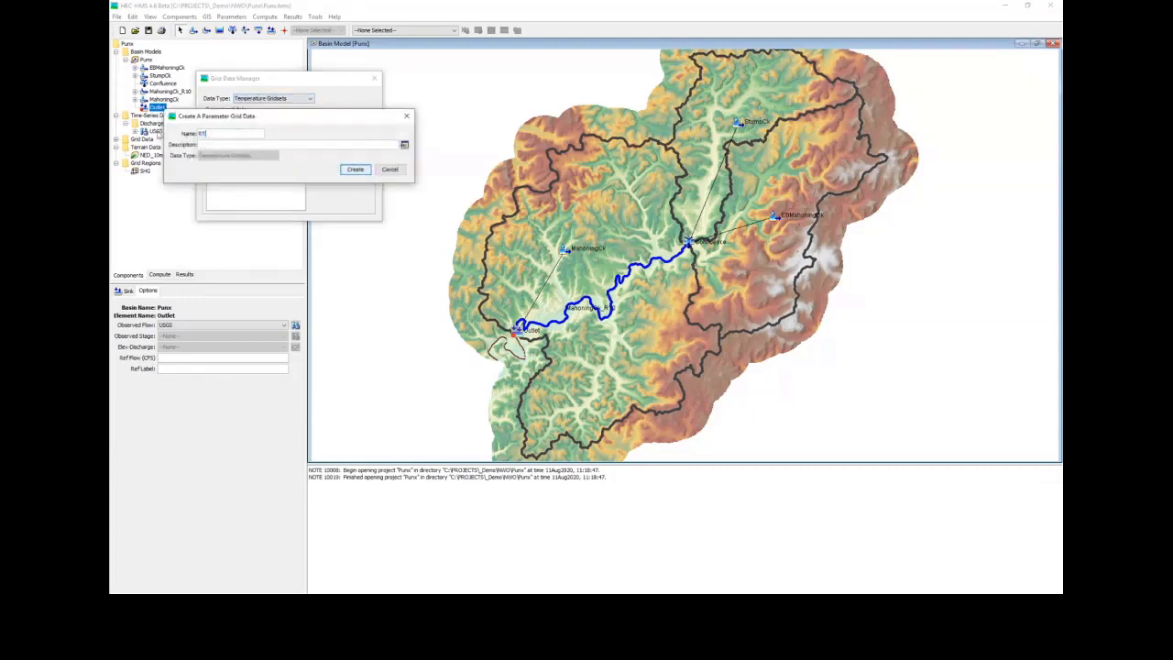
pyautogui.click(354, 170)
pyautogui.click(374, 78)
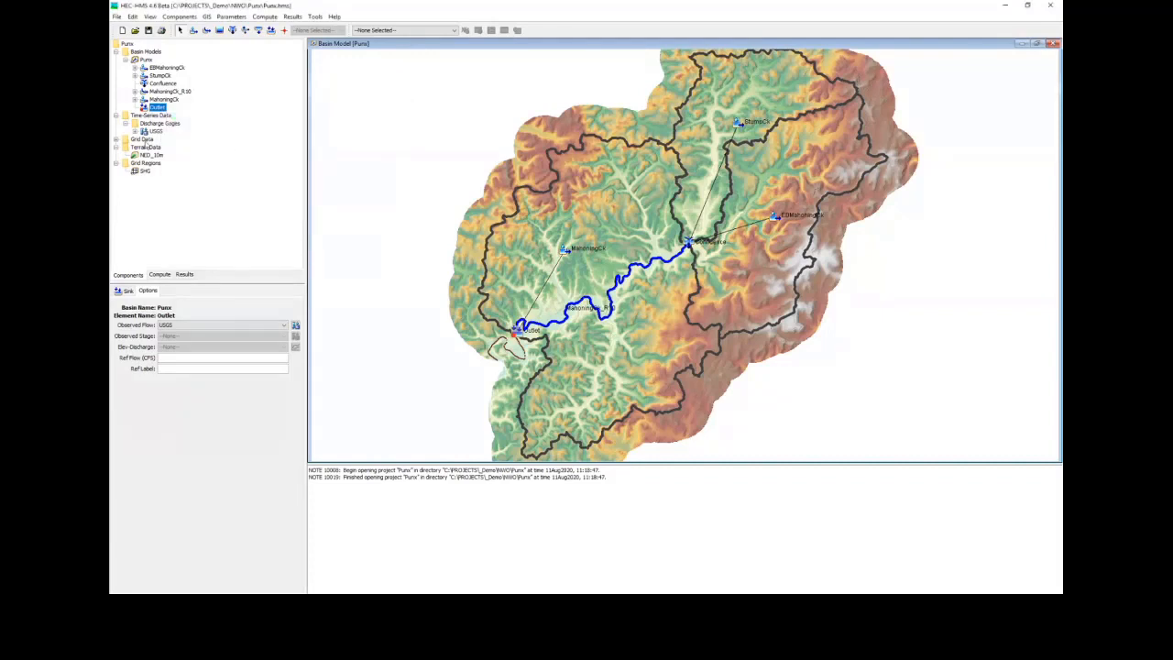
# Step: Expand Grid Data in the project tree down to the individual precipitation and temperature gridsets
pyautogui.doubleClick(143, 139)
pyautogui.doubleClick(153, 156)
pyautogui.doubleClick(154, 147)
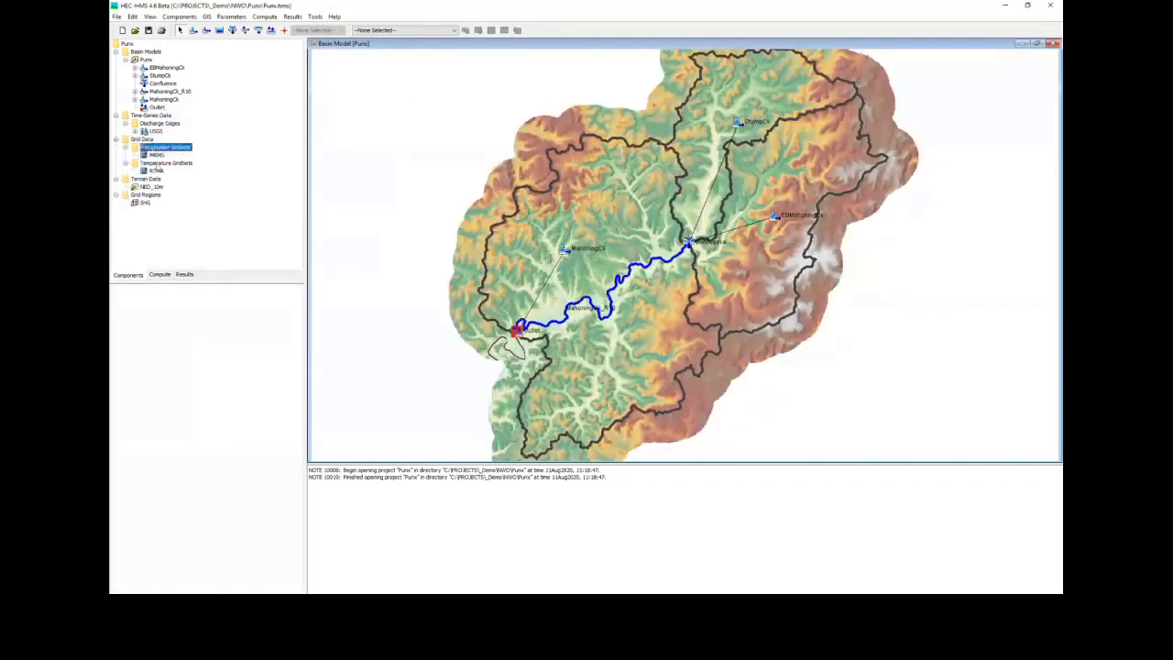
# Step: Link the RTMA temperature gridset to temp.dss and assign its 31AUG2018:2400 TEMPERATURE record as the pathname
pyautogui.click(157, 172)
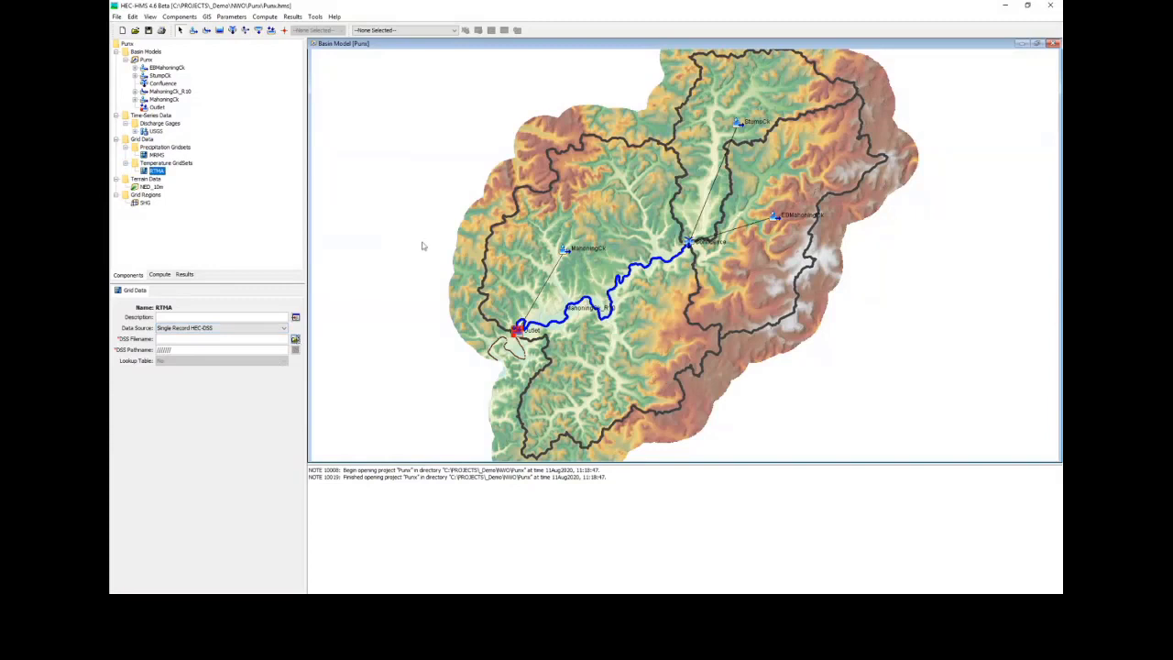
pyautogui.doubleClick(514, 246)
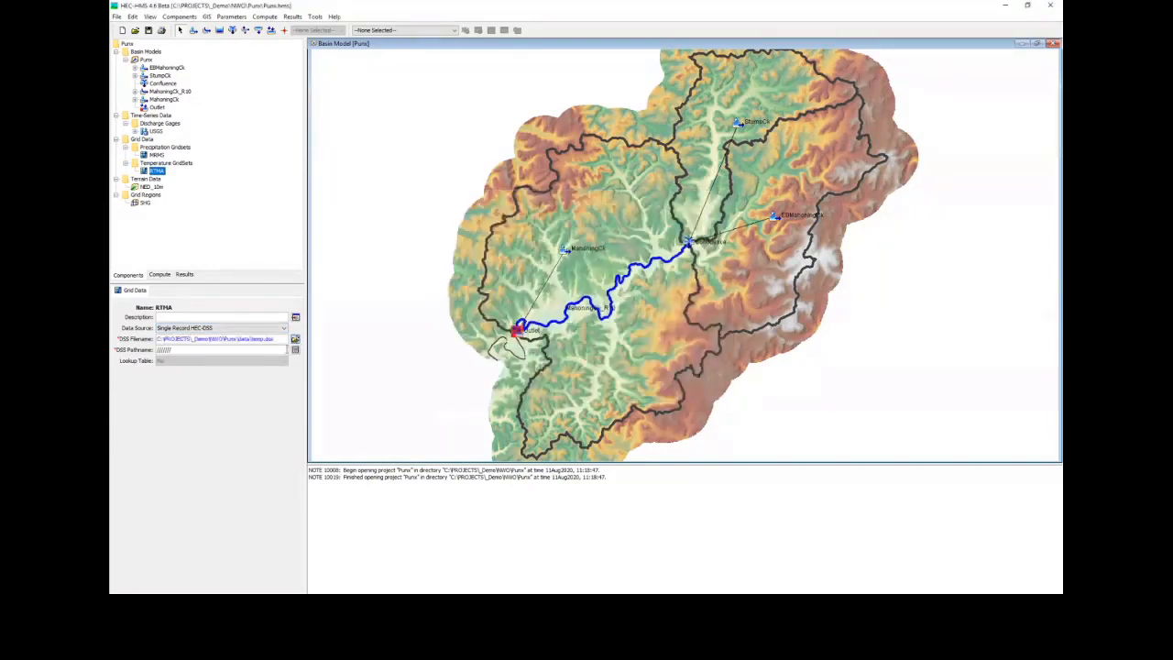
pyautogui.click(295, 351)
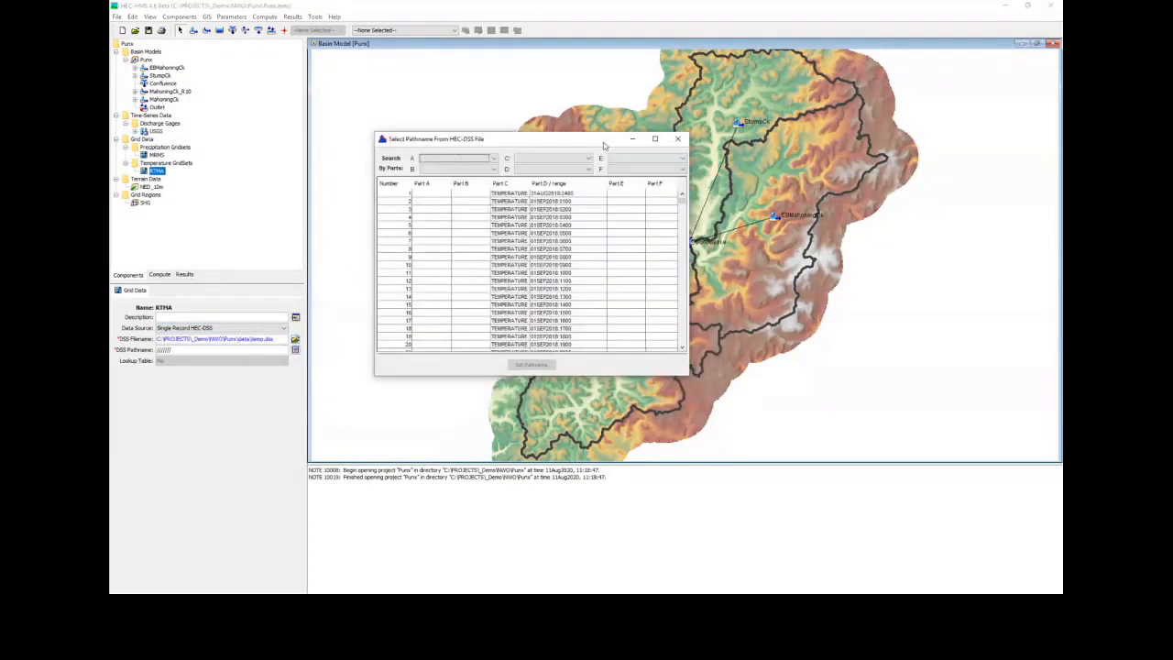
pyautogui.moveTo(605, 143); pyautogui.dragTo(632, 145)
pyautogui.doubleClick(579, 196)
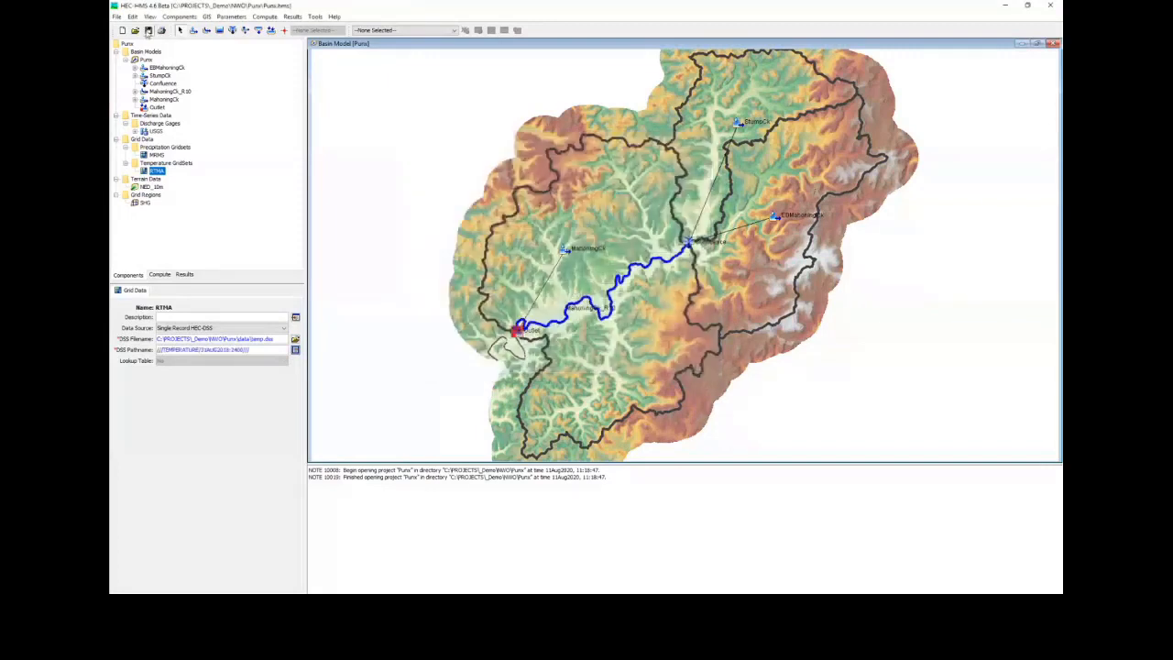
# Step: Link the MRMS precipitation gridset to precip.dss and its PRECIPITATION record from 31AUG2018:2300 to 31AUG2018:2400
pyautogui.click(157, 155)
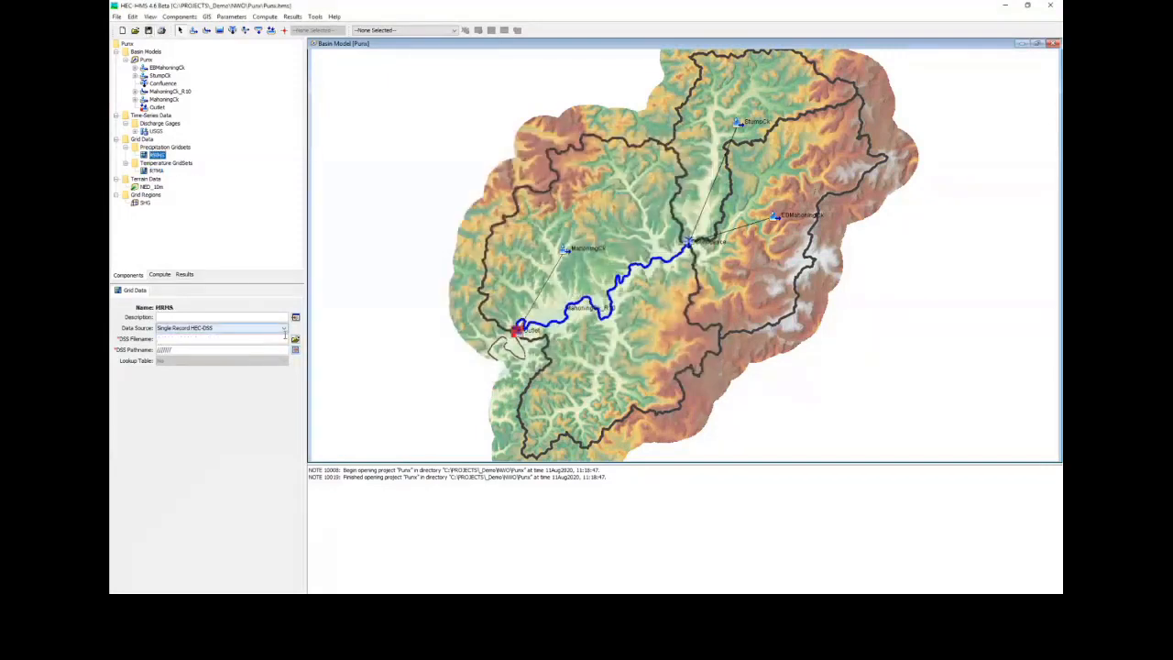
pyautogui.click(295, 339)
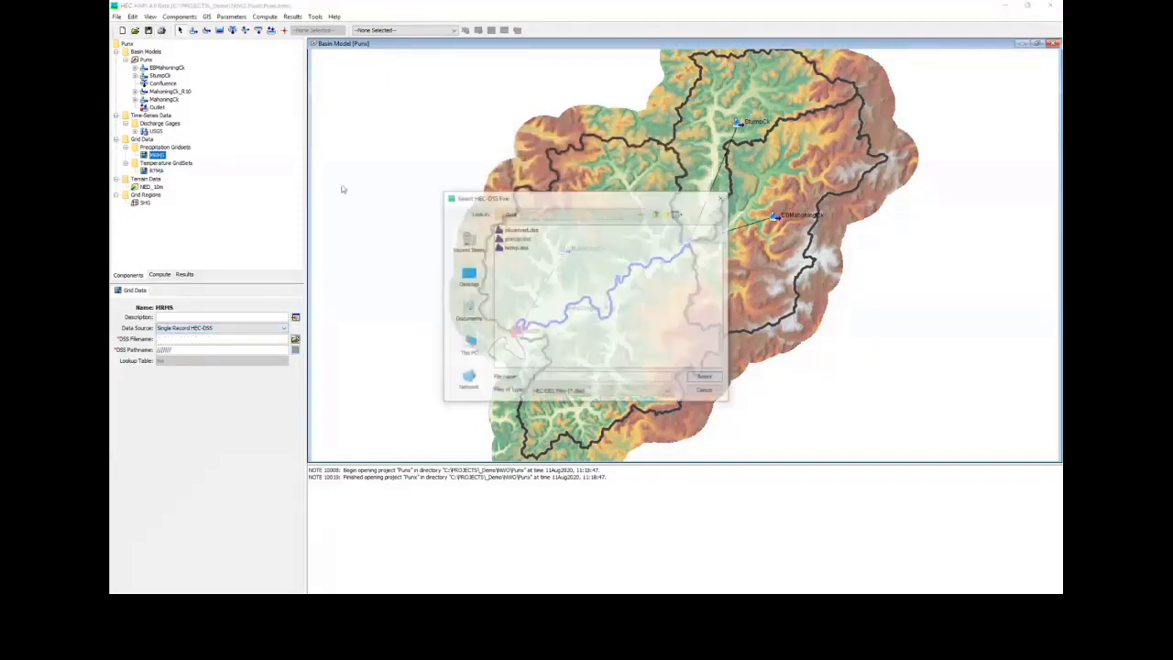
pyautogui.doubleClick(516, 237)
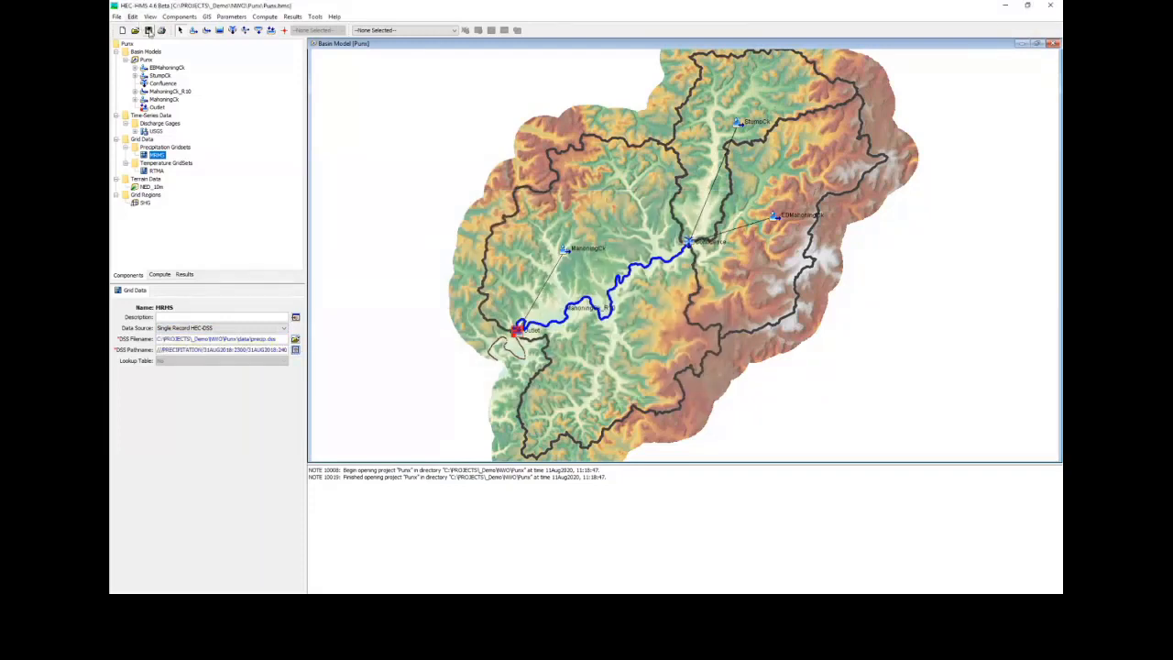
# Step: Create a meteorologic model named Sep2018 and close the Meteorologic Model Manager
pyautogui.click(184, 18)
pyautogui.click(218, 60)
pyautogui.click(339, 106)
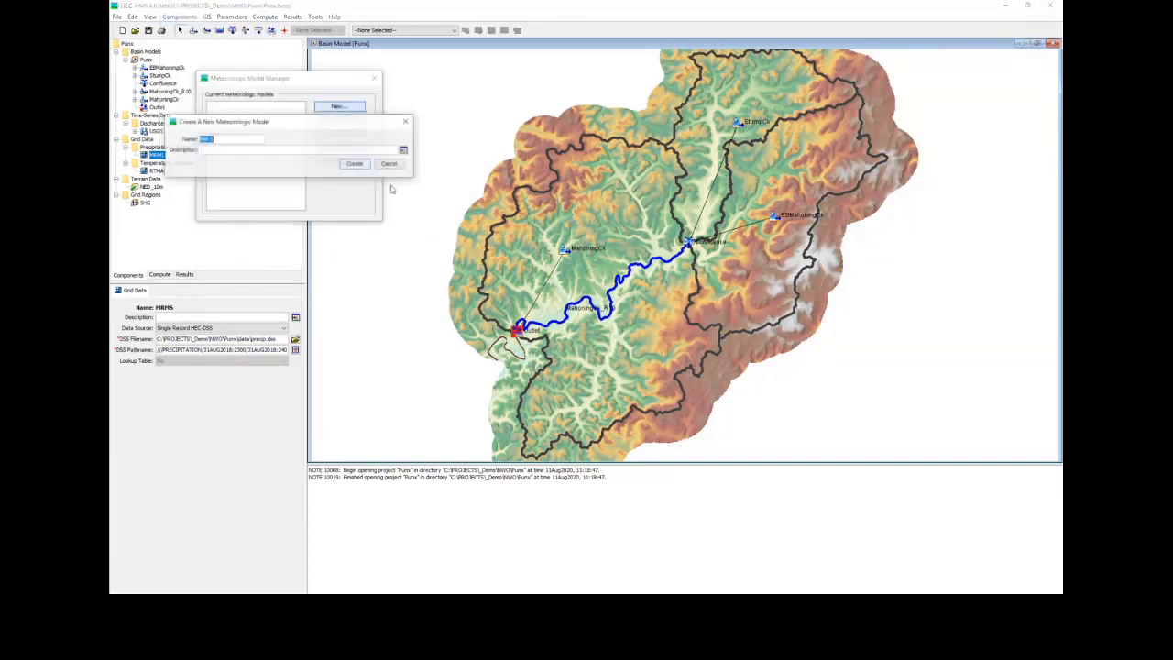
pyautogui.write('Sep2018')
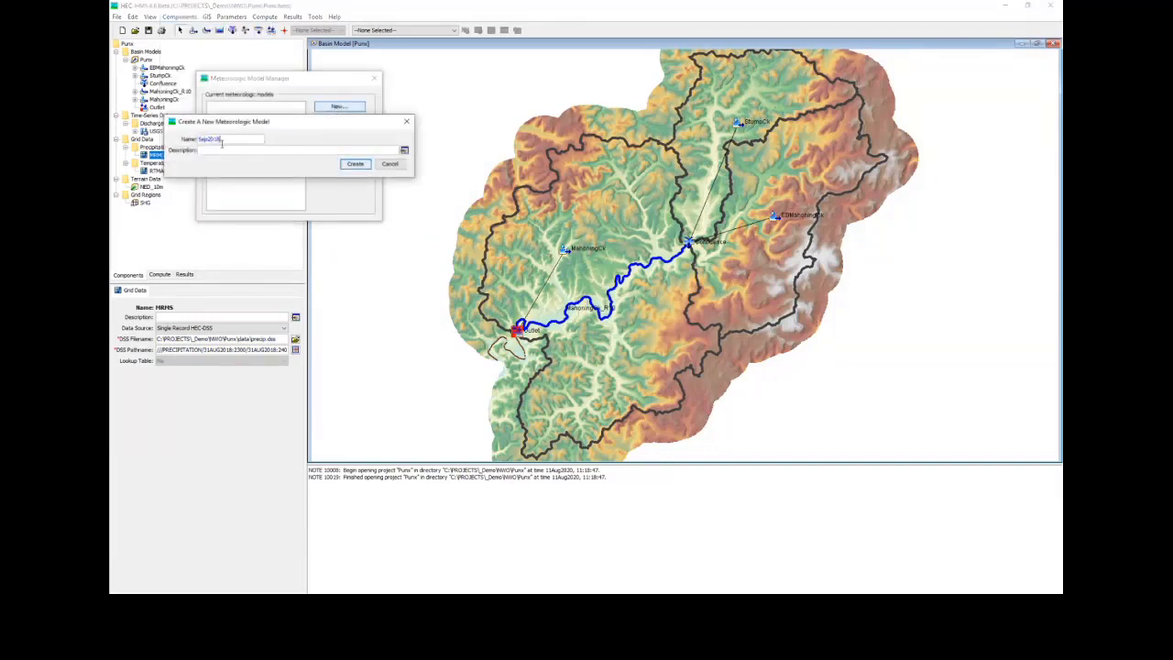
pyautogui.press('Return')
pyautogui.click(373, 80)
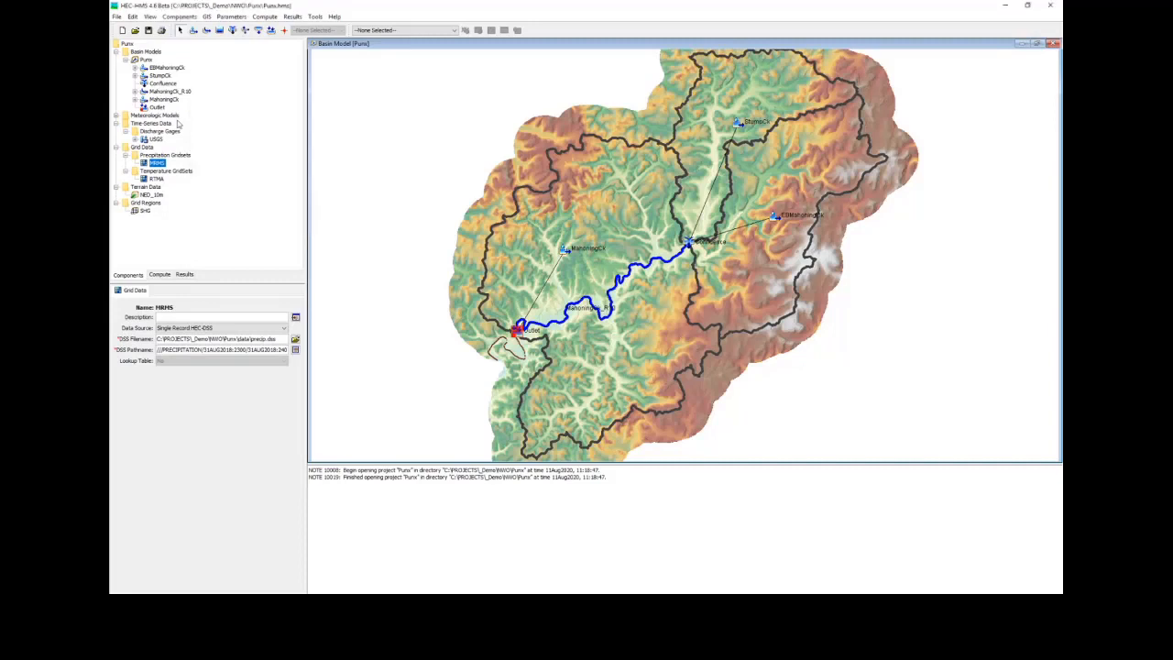
# Step: Set the Sep2018 model's precipitation method to Gridded Precipitation and its evapotranspiration method to Gridded Hamon
pyautogui.click(154, 123)
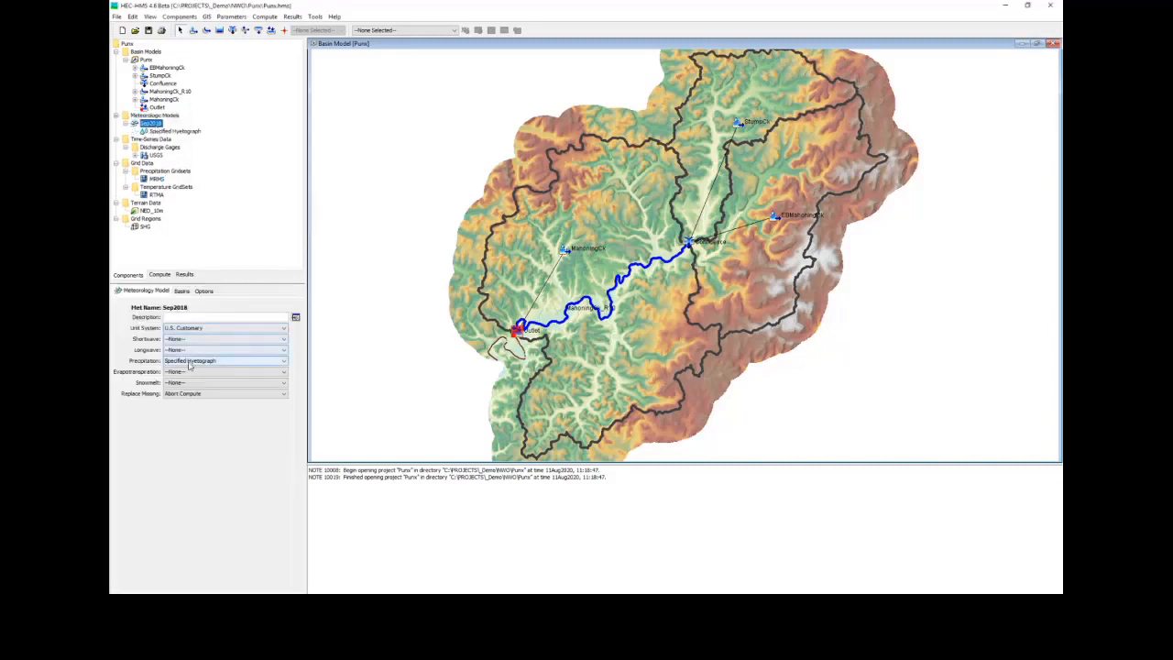
pyautogui.click(193, 364)
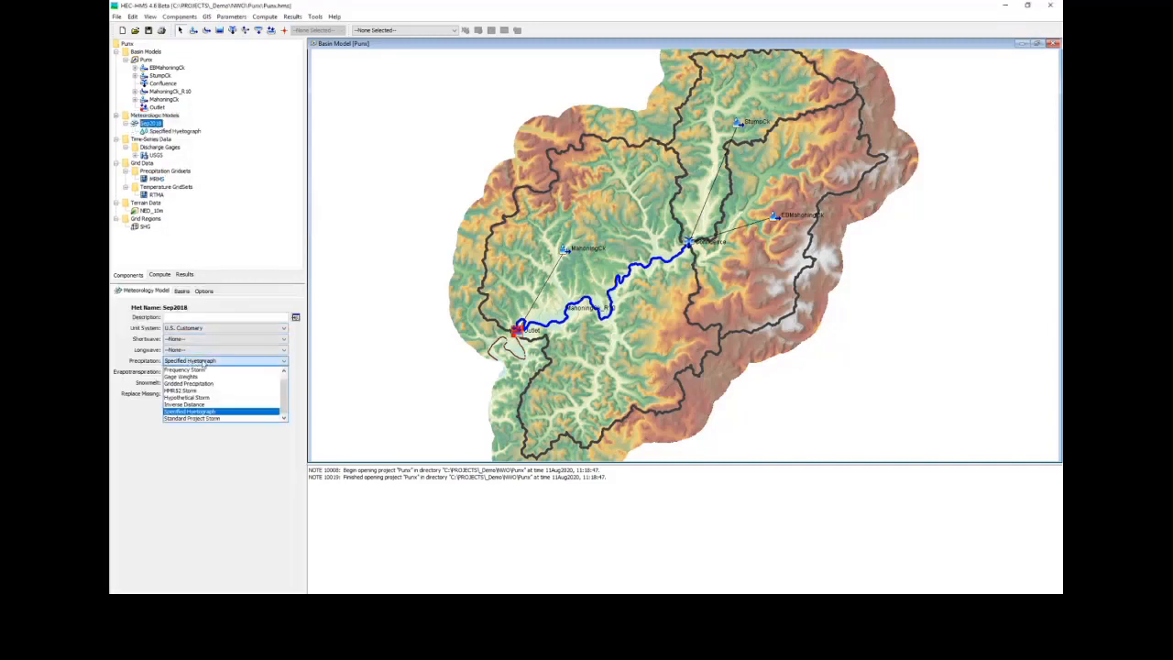
pyautogui.click(207, 385)
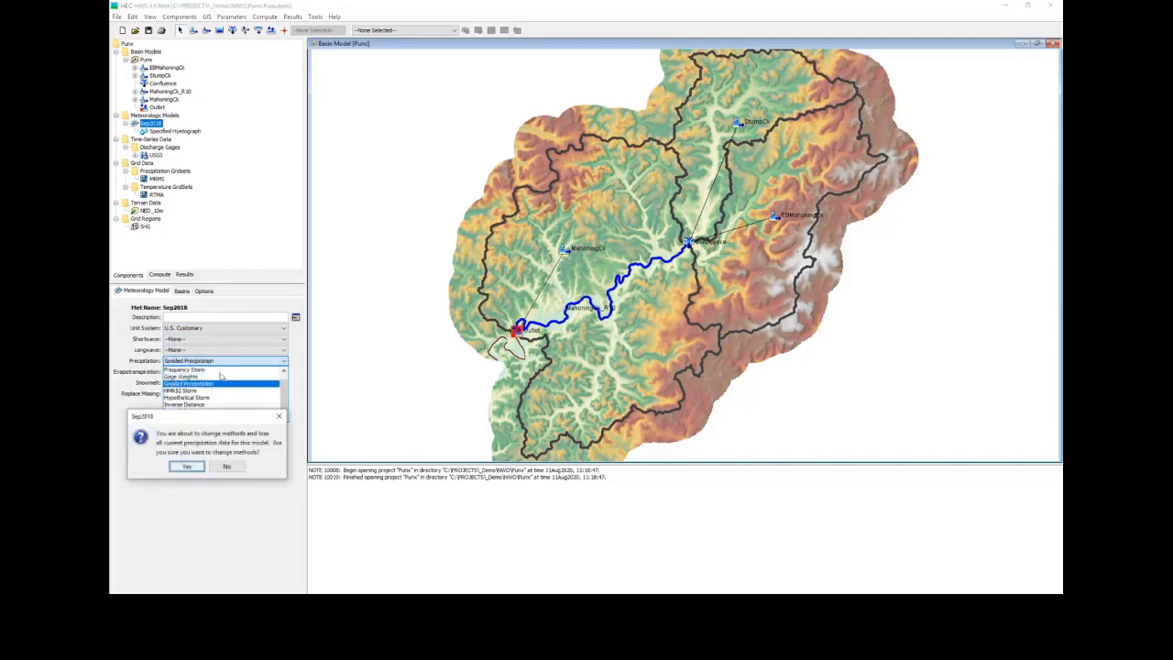
pyautogui.click(192, 466)
pyautogui.click(182, 372)
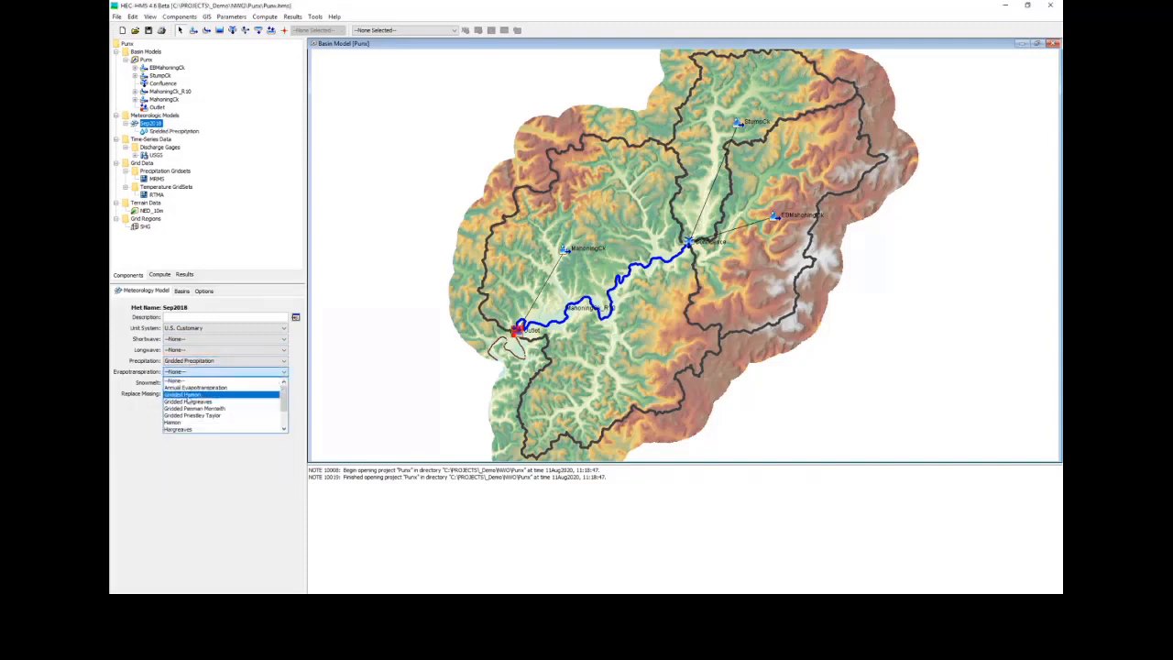
pyautogui.click(183, 395)
pyautogui.click(193, 467)
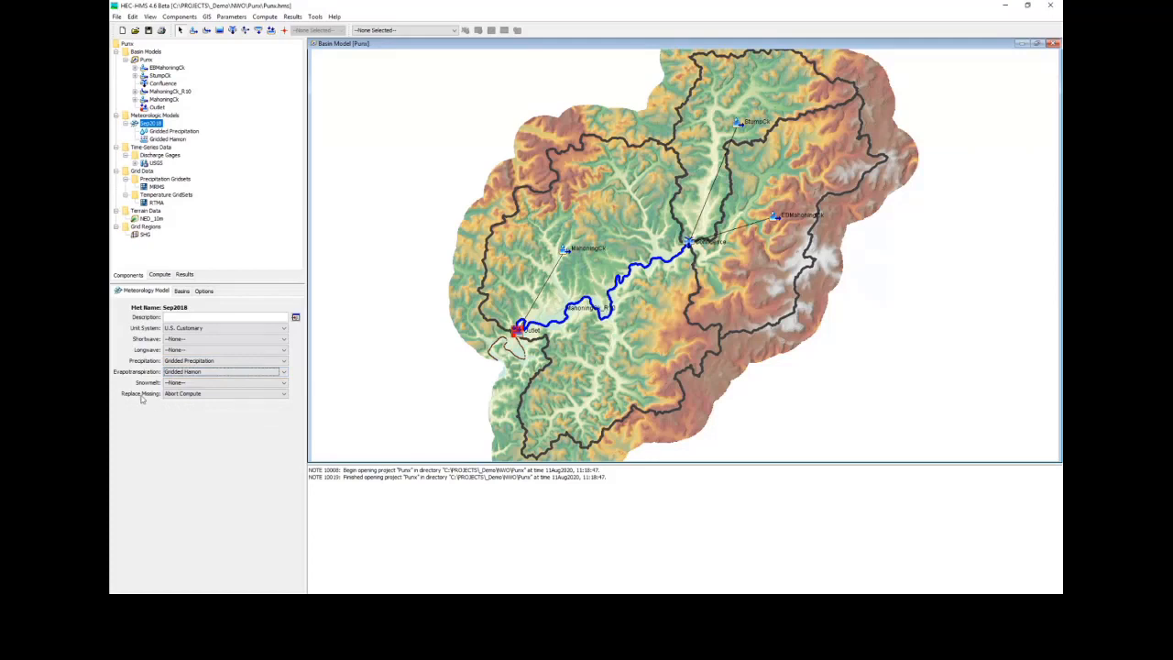
# Step: Set Sep2018's missing-data replacement to Set To Default and include the subbasins of the Punx basin model
pyautogui.click(222, 395)
pyautogui.click(210, 411)
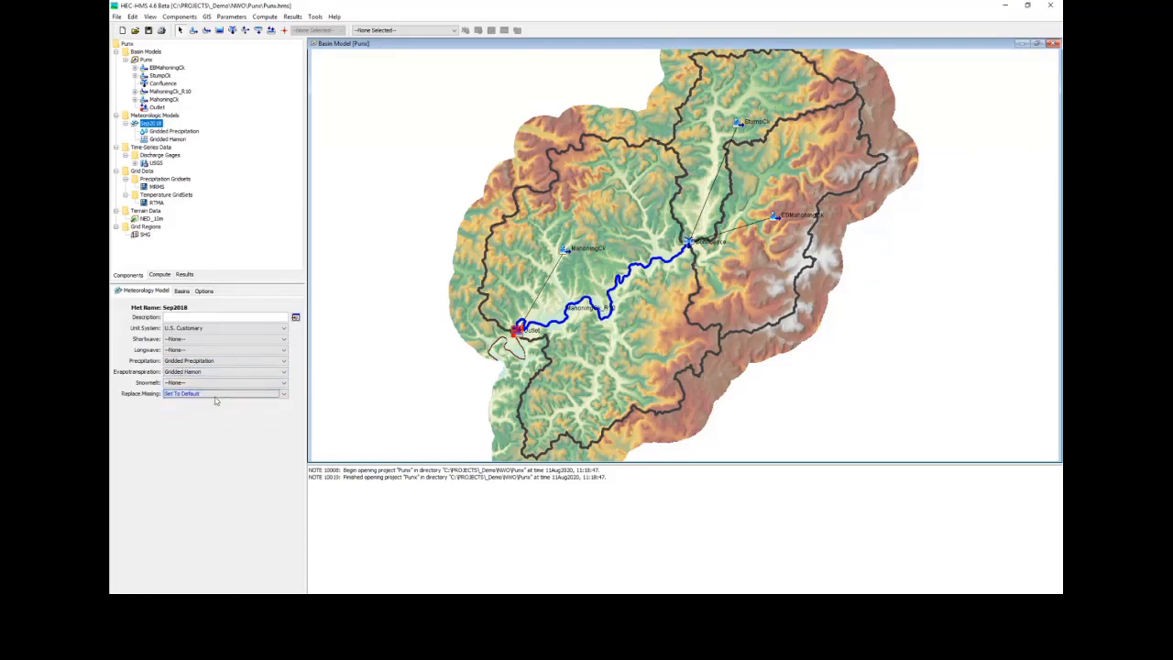
pyautogui.click(184, 292)
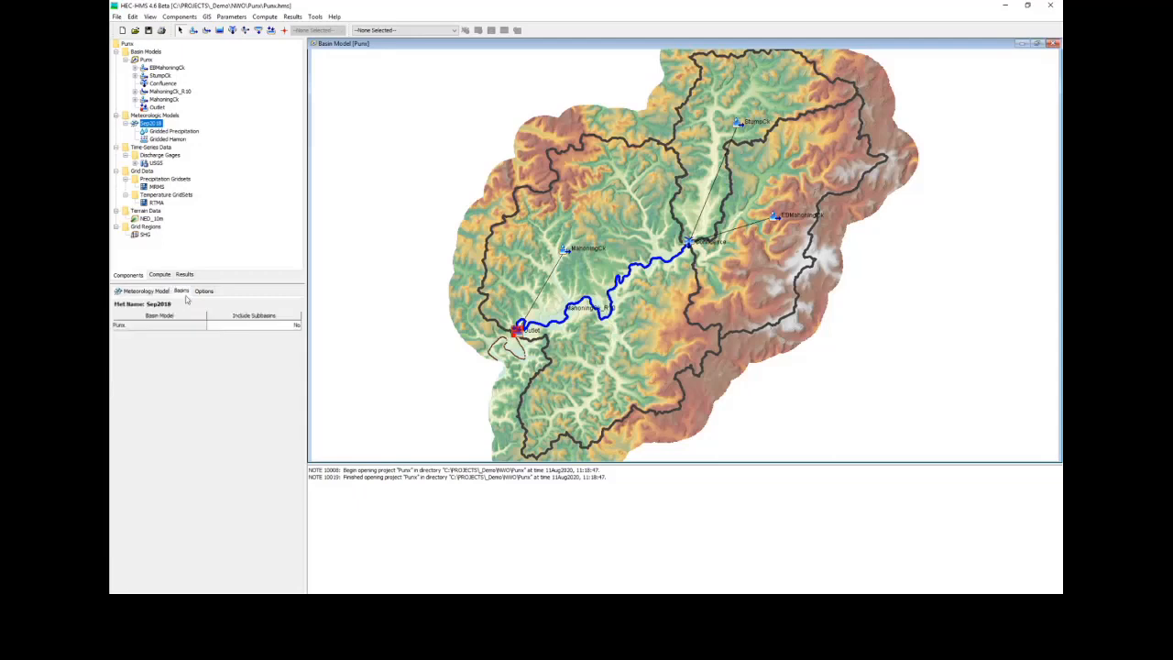
pyautogui.click(234, 329)
pyautogui.click(236, 340)
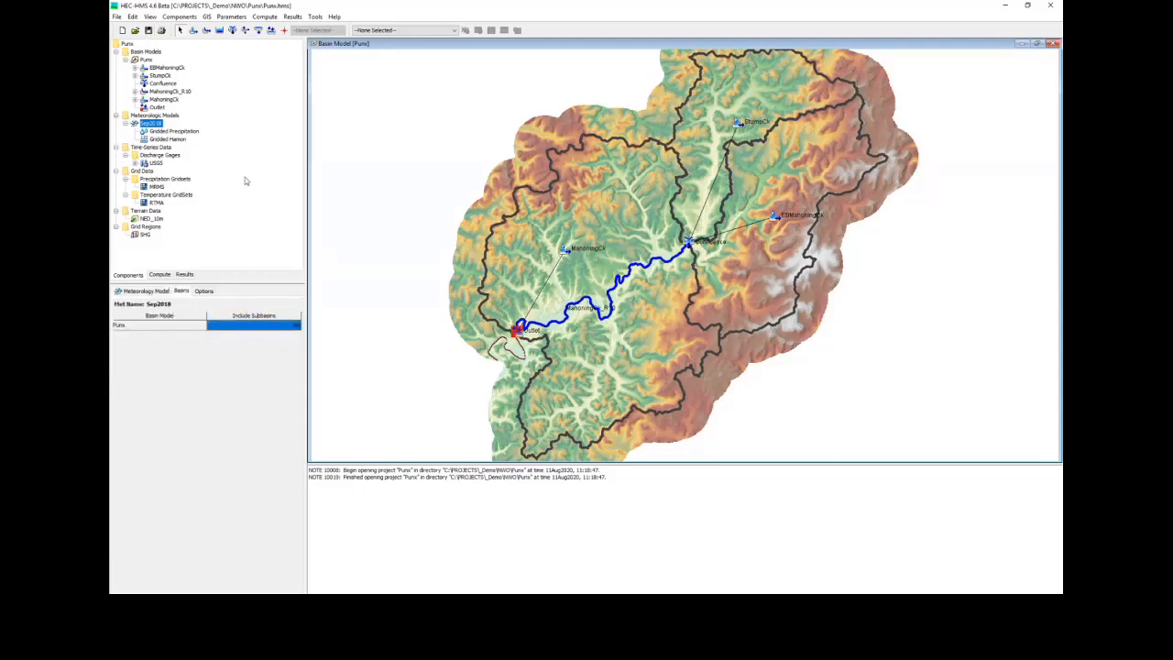
# Step: Assign the MRMS grid as the gridded precipitation source of the Sep2018 meteorologic model
pyautogui.click(173, 132)
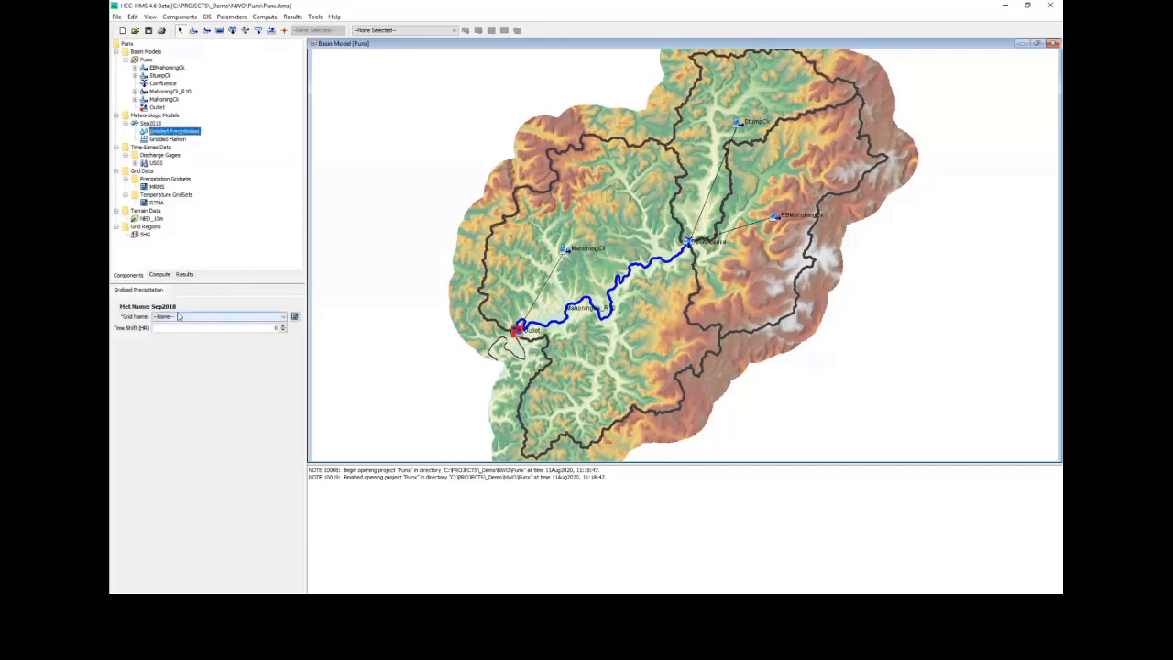
pyautogui.click(178, 316)
pyautogui.click(182, 335)
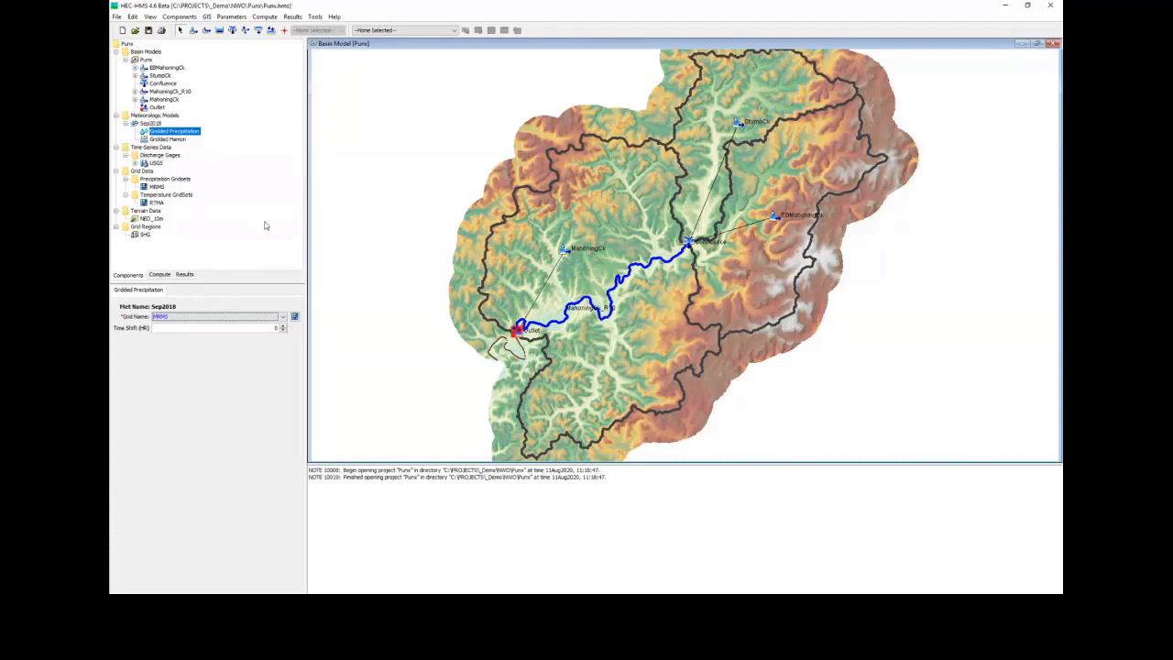
# Step: Assign the RTMA temperature grid to the Sep2018 model's Gridded Hamon method and save the project
pyautogui.click(168, 139)
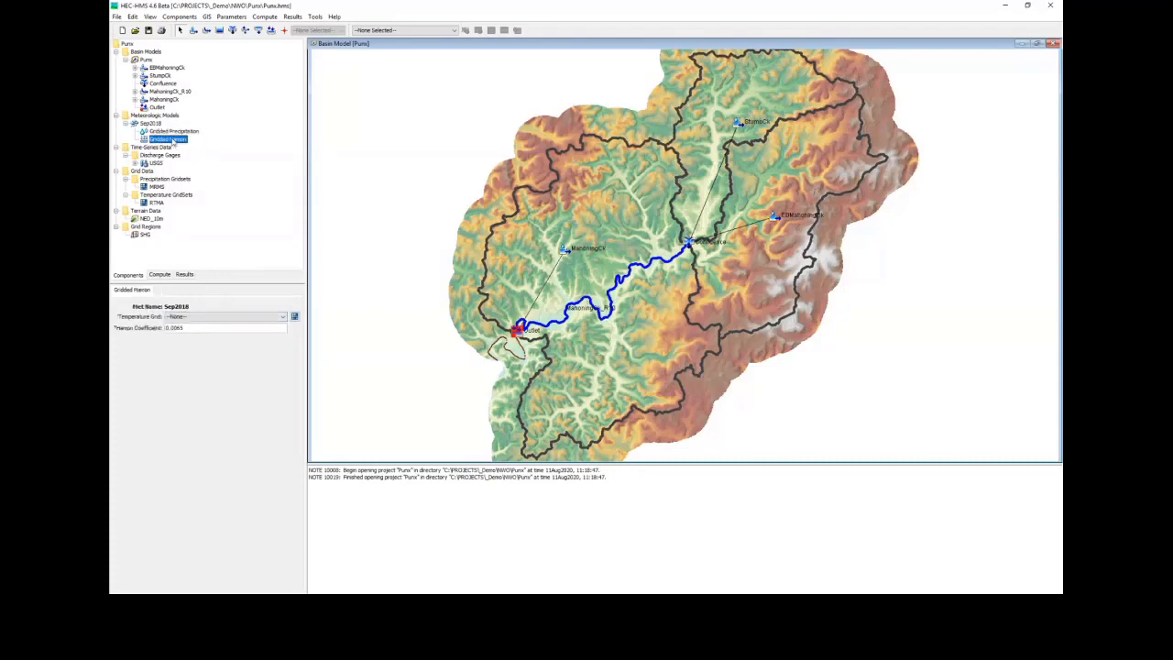
pyautogui.click(204, 318)
pyautogui.click(182, 332)
pyautogui.click(176, 328)
pyautogui.click(150, 32)
# Step: Create a new control specifications component named Sep2018
pyautogui.click(188, 18)
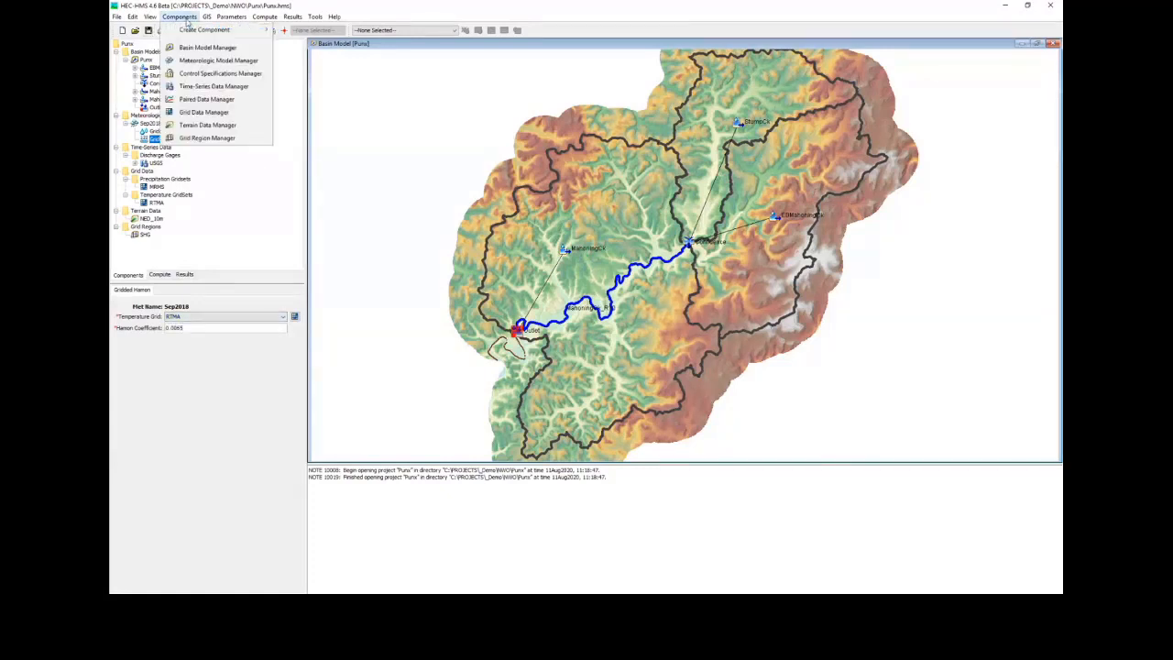
pyautogui.click(190, 75)
pyautogui.click(338, 107)
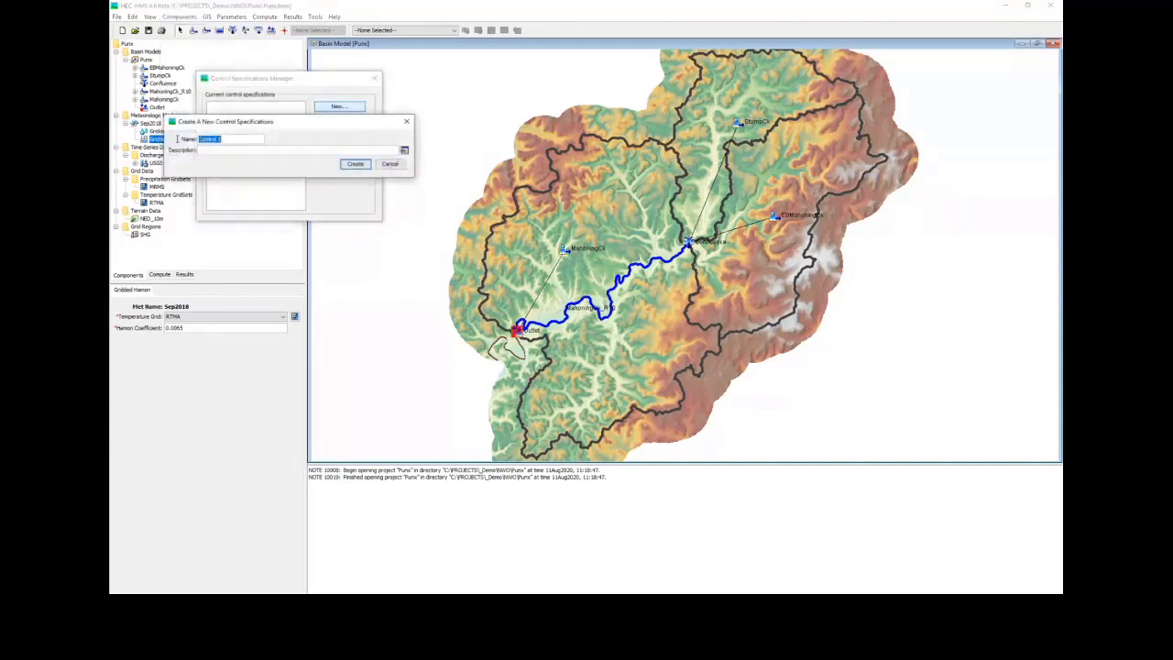
pyautogui.write('Sep2018')
pyautogui.press('Return')
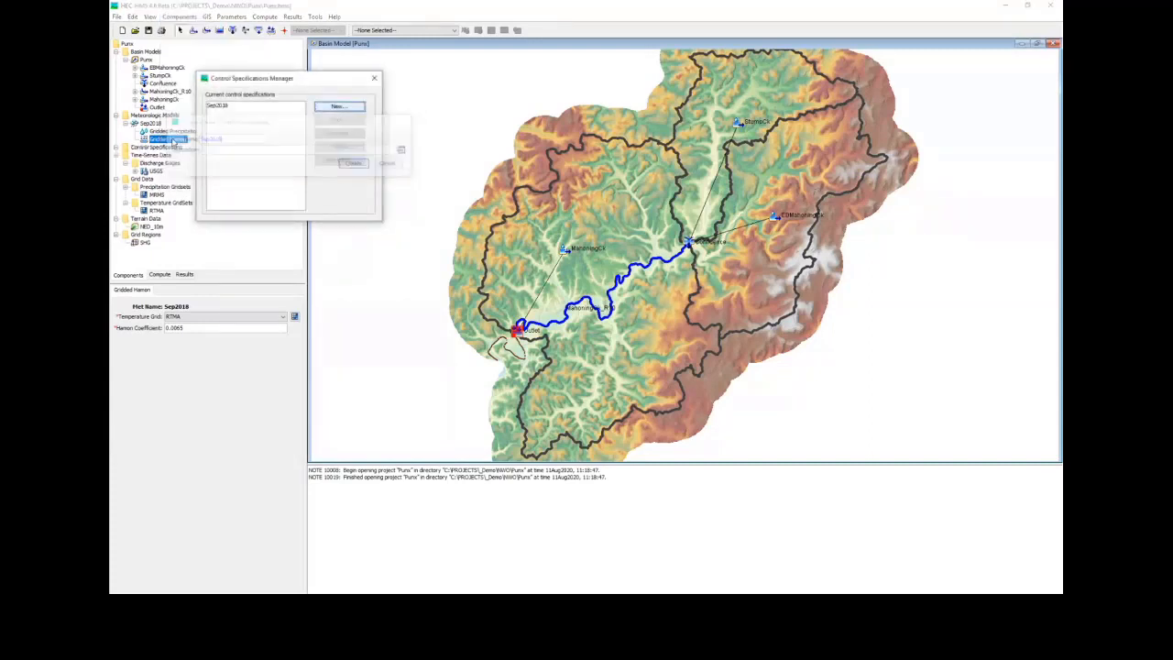
pyautogui.click(374, 77)
# Step: Set the Sep2018 control specifications to run from 01Sep2018 00:00 to 30Sep2018 00:00 with a 1 Hour time interval
pyautogui.click(159, 148)
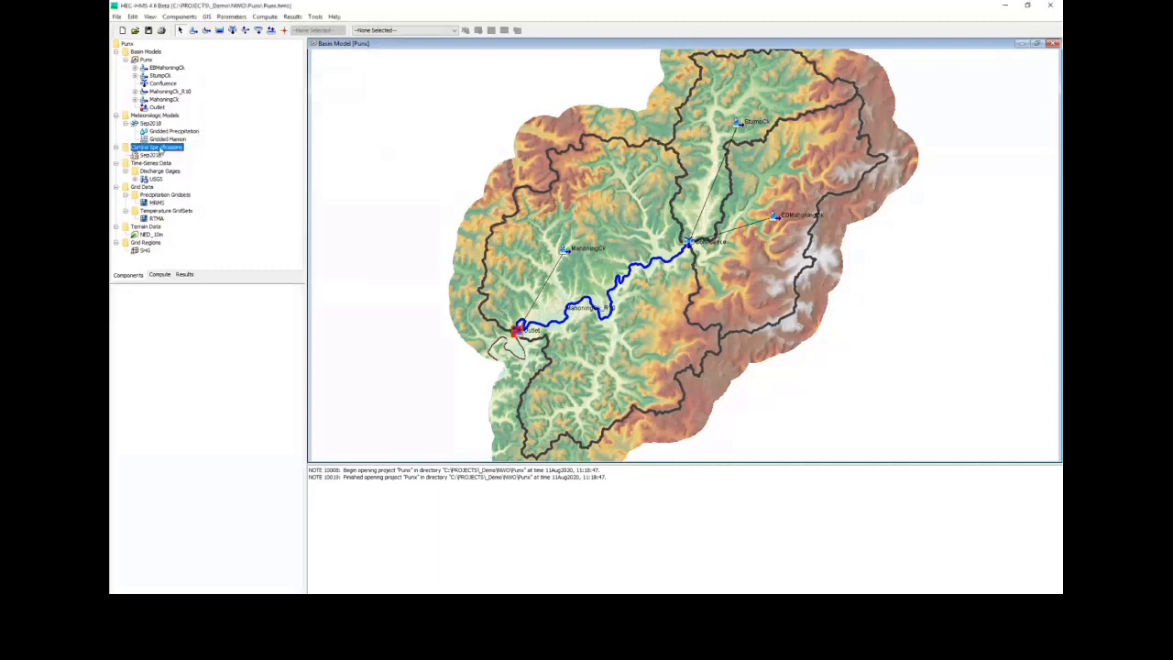
pyautogui.click(152, 155)
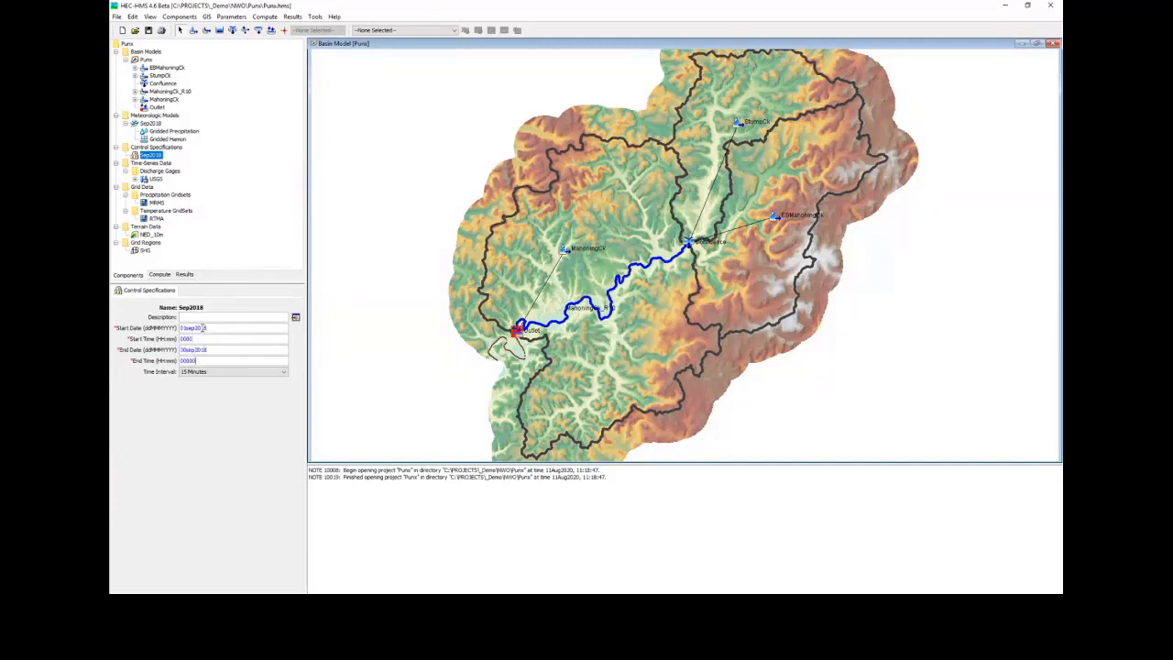
pyautogui.press('Tab')
pyautogui.press('1')
# Step: Create a simulation run named Sep2018 from the Punx basin model, the Sep2018 meteorologic model and the Sep2018 control specifications
pyautogui.click(265, 17)
pyautogui.moveTo(300, 35)
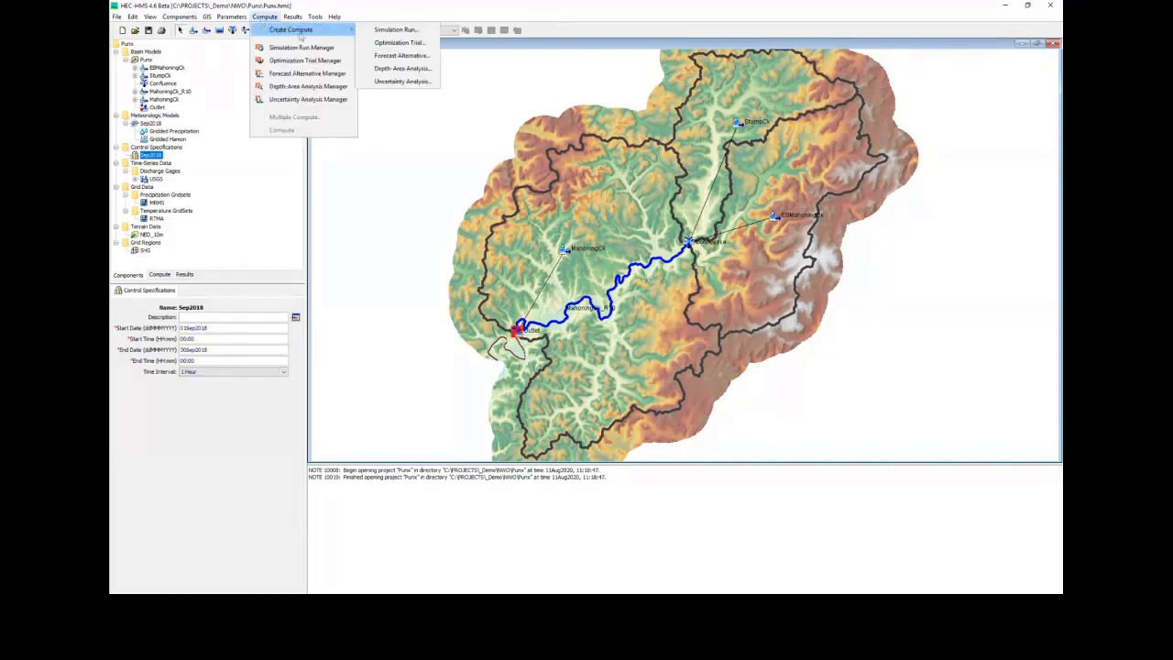
pyautogui.click(385, 32)
pyautogui.moveTo(278, 97); pyautogui.dragTo(187, 101)
pyautogui.write('Sep')
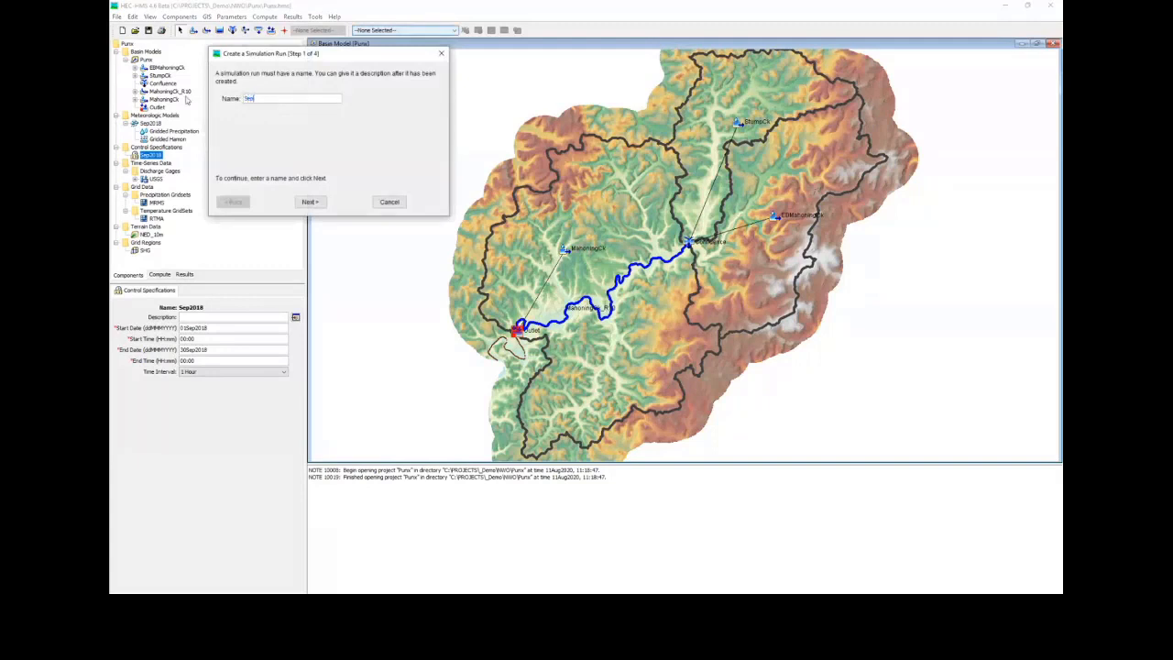
pyautogui.write('2018')
pyautogui.click(310, 201)
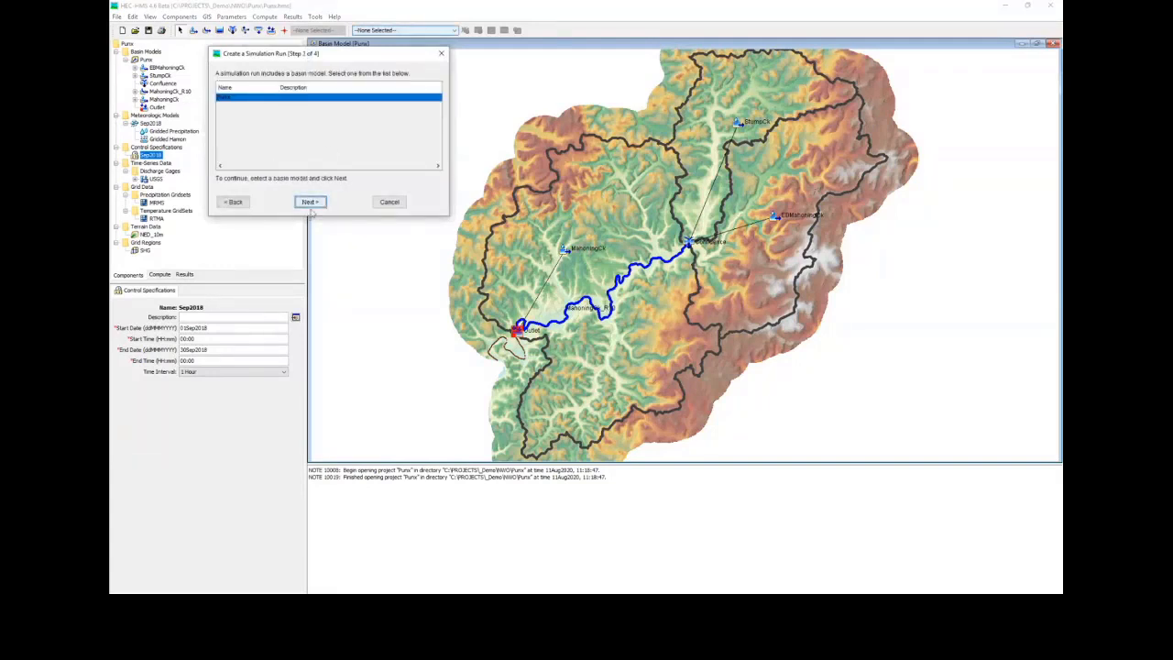
pyautogui.click(311, 202)
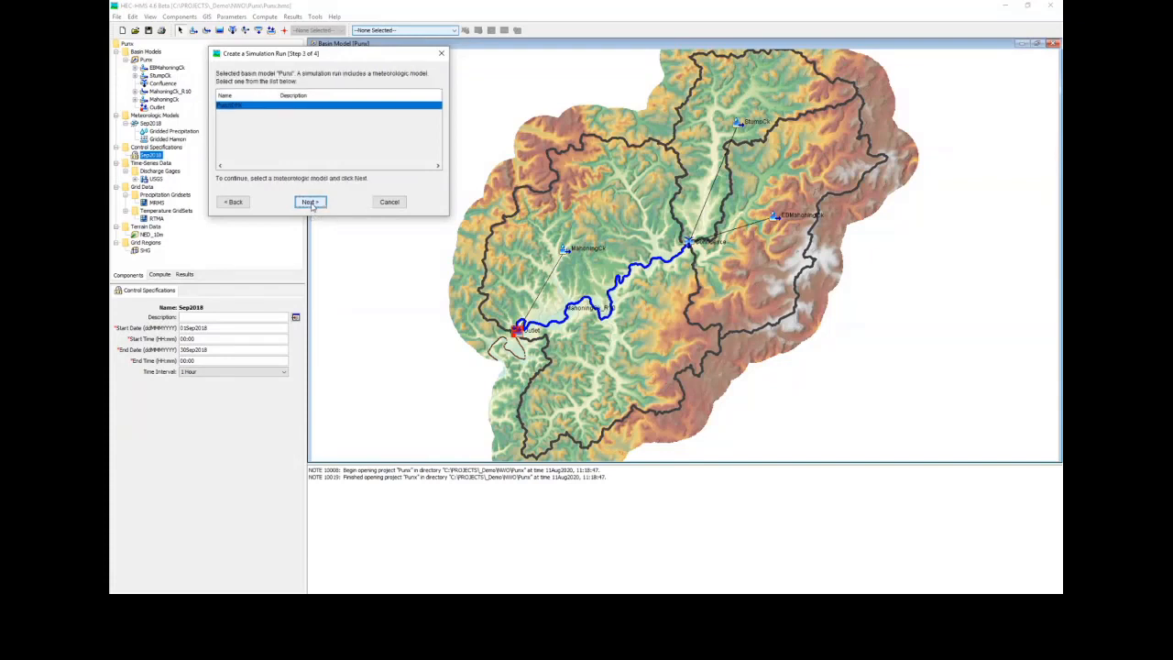
pyautogui.click(310, 203)
pyautogui.click(311, 203)
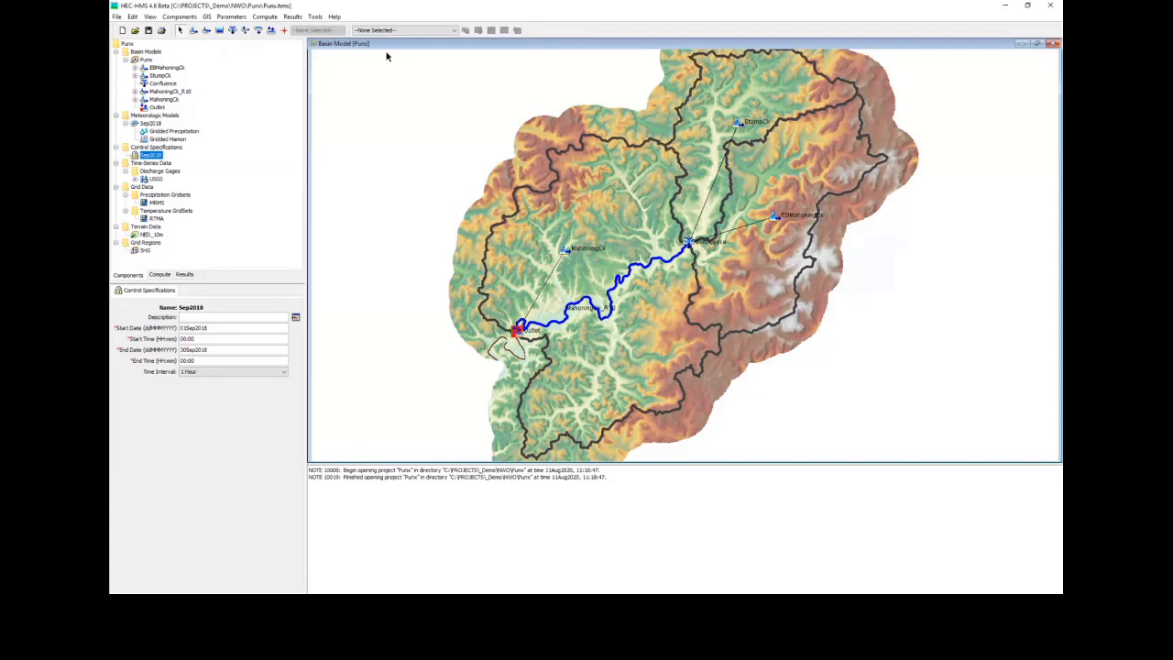
# Step: Make Sep2018 the current simulation run and compute it
pyautogui.click(442, 31)
pyautogui.click(441, 46)
pyautogui.click(465, 31)
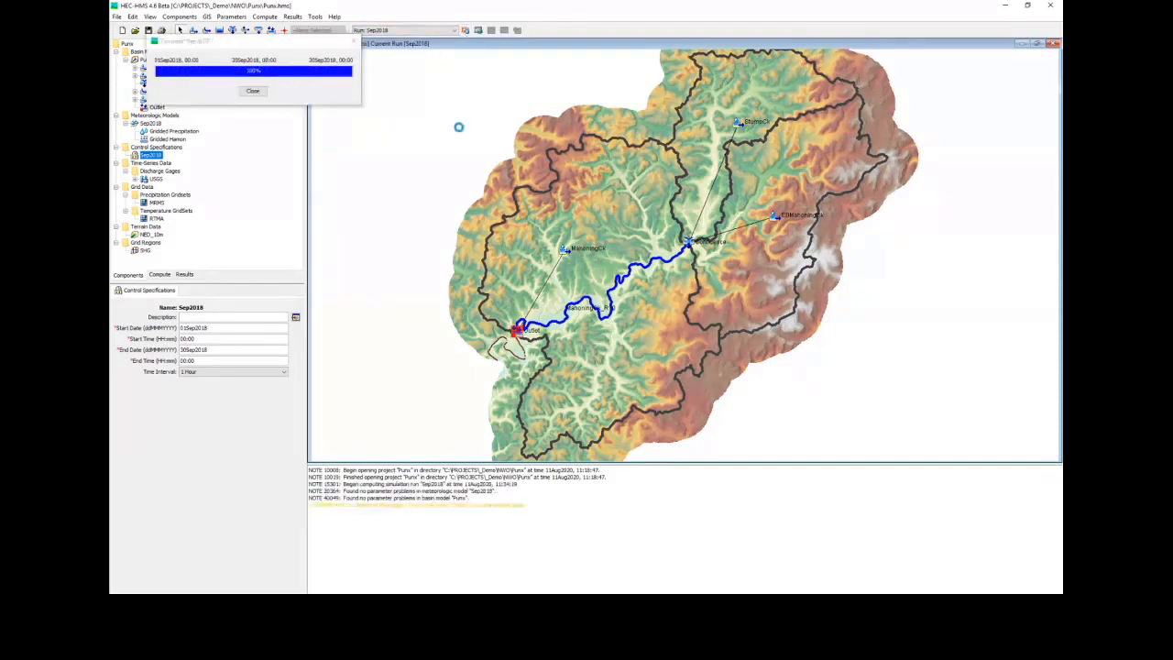
# Step: View the results graph of the StumpCk subbasin for the Sep2018 run, and close it
pyautogui.click(730, 122)
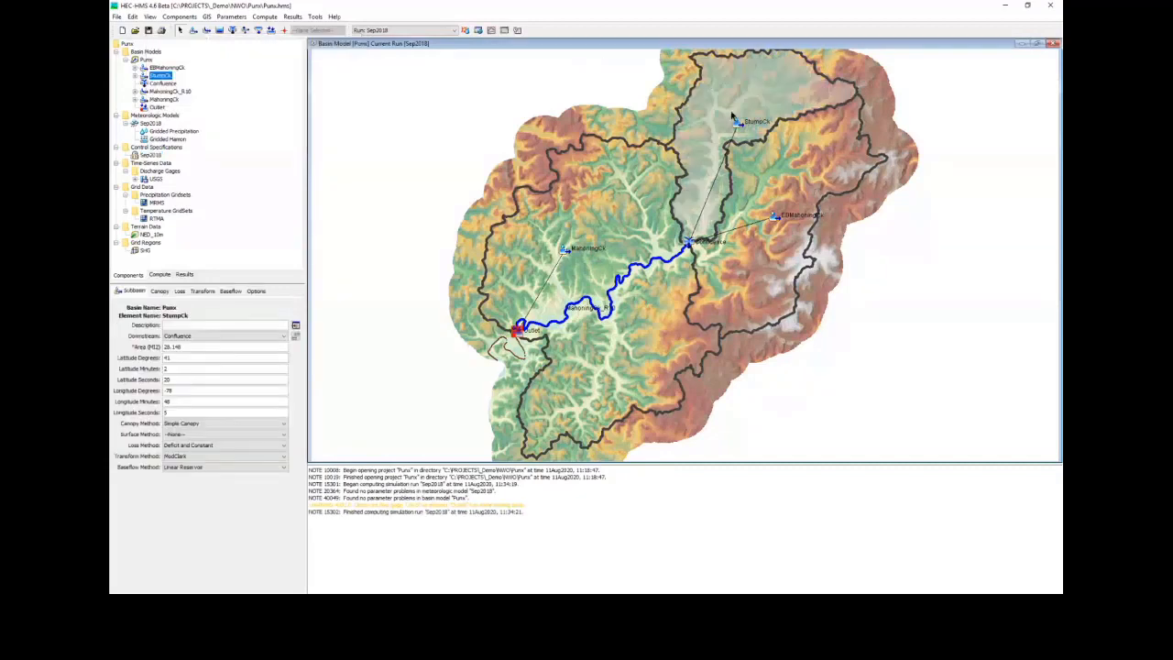
pyautogui.click(499, 30)
pyautogui.moveTo(281, 16); pyautogui.dragTo(349, 118)
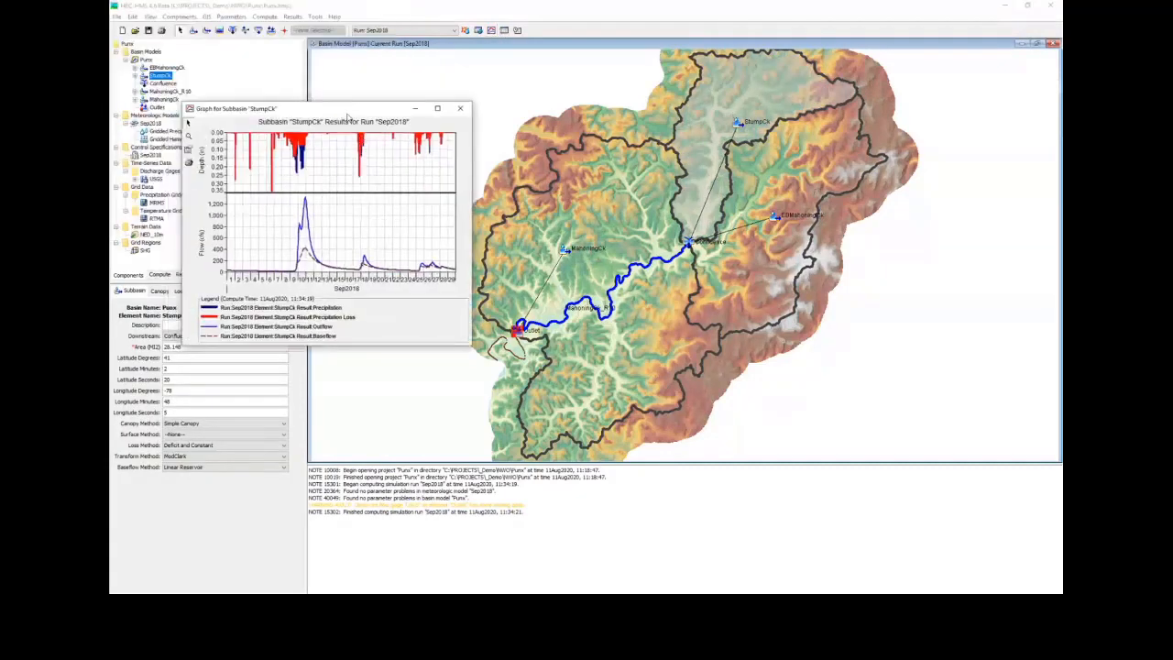
pyautogui.click(460, 108)
# Step: Preview the Moisture Deficit time series of the StumpCk subbasin in the Sep2018 run's results
pyautogui.click(184, 275)
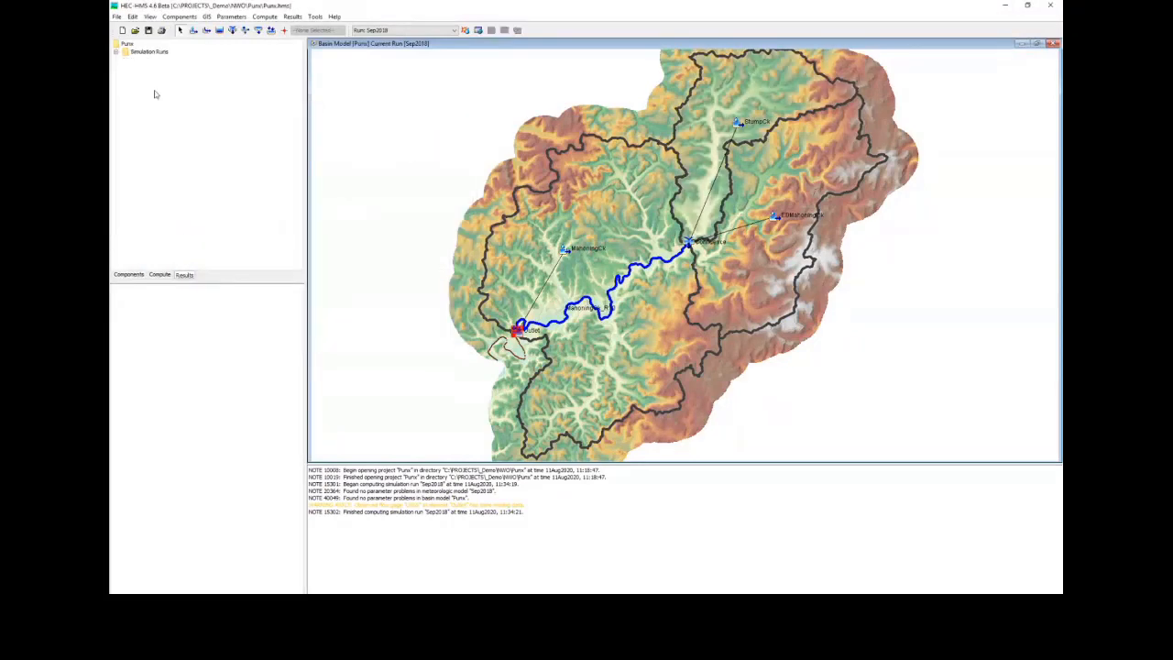
pyautogui.doubleClick(144, 53)
pyautogui.doubleClick(139, 59)
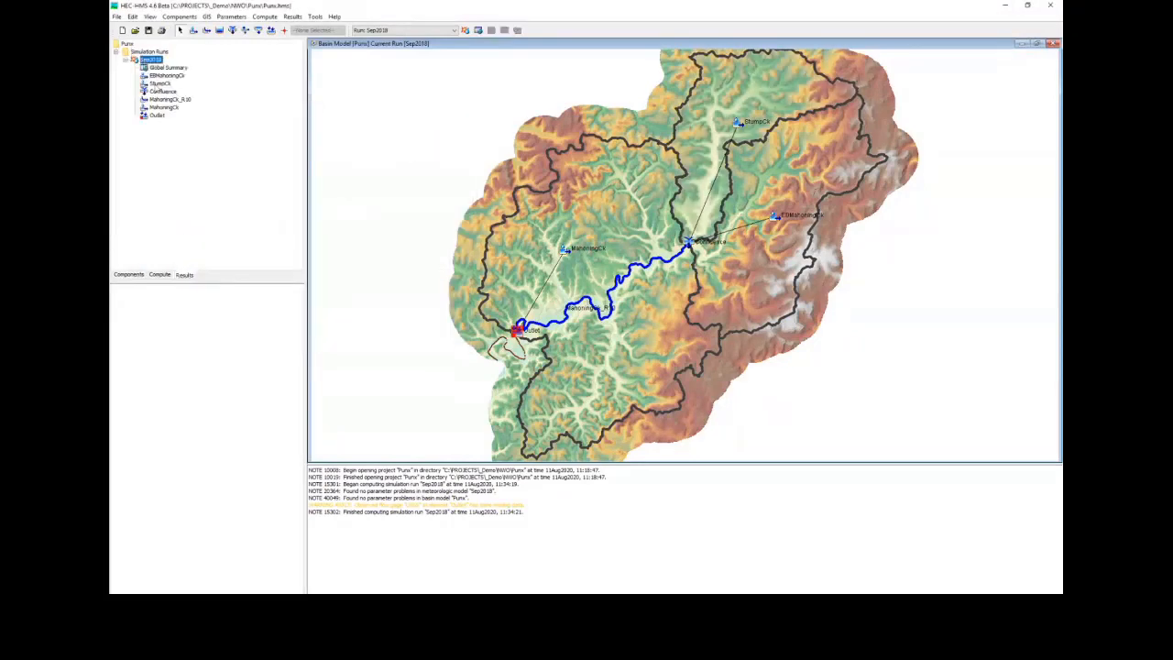
pyautogui.doubleClick(169, 84)
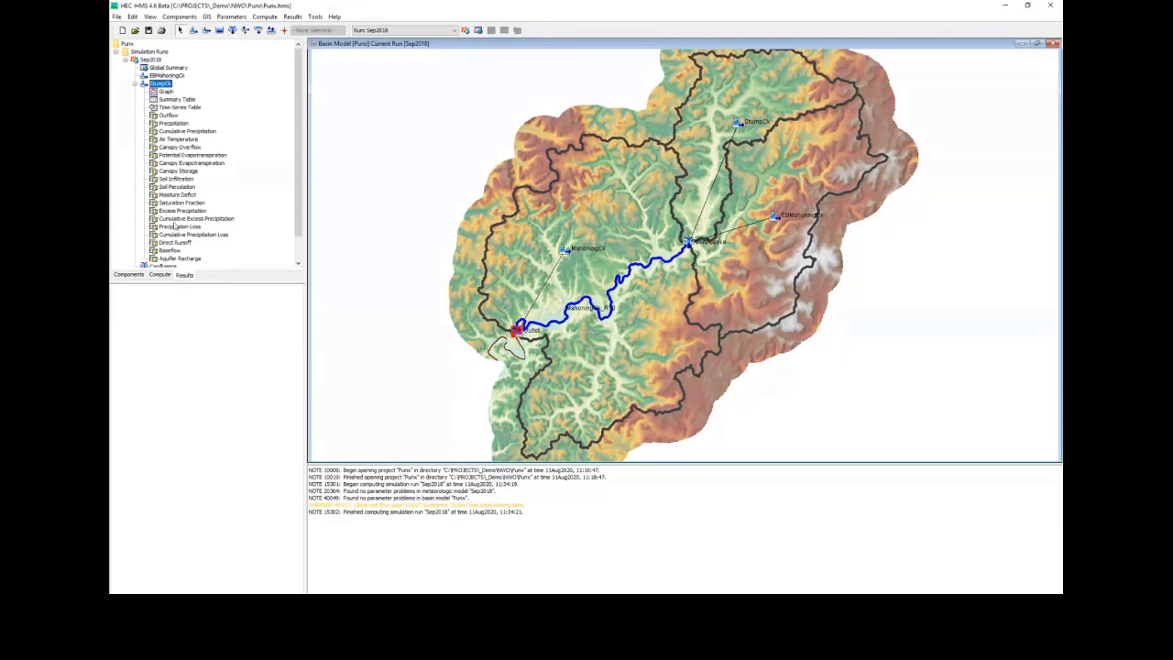
pyautogui.click(178, 196)
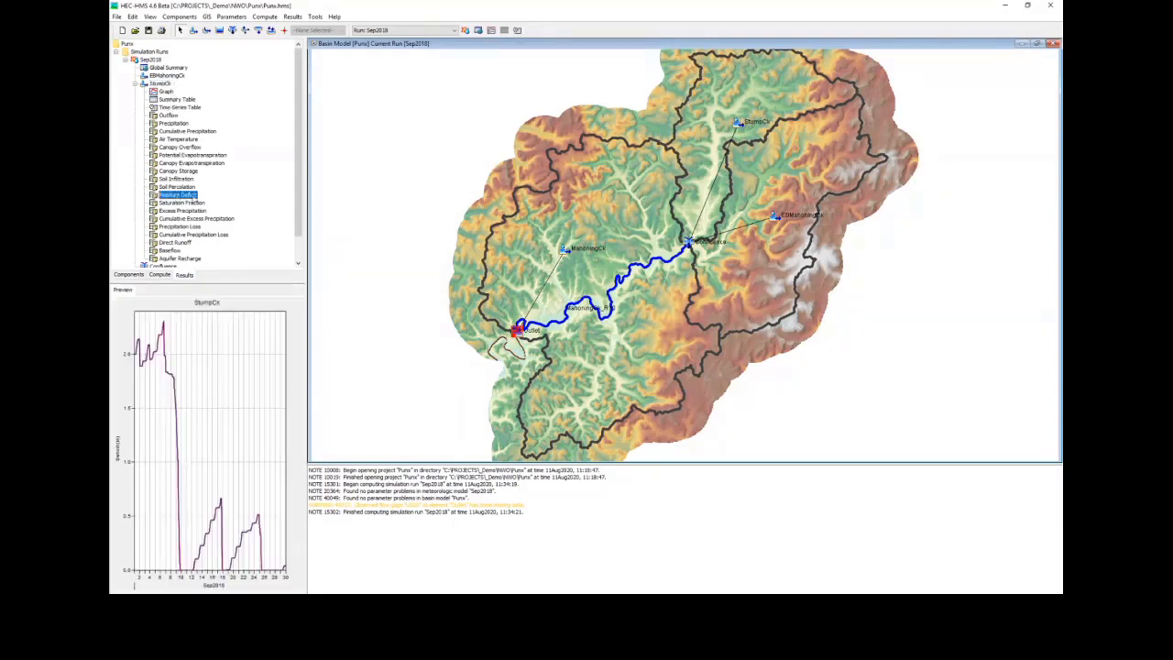
# Step: Plot the Sep2018 results graph for the Outlet sink to compare computed and observed flow
pyautogui.click(128, 275)
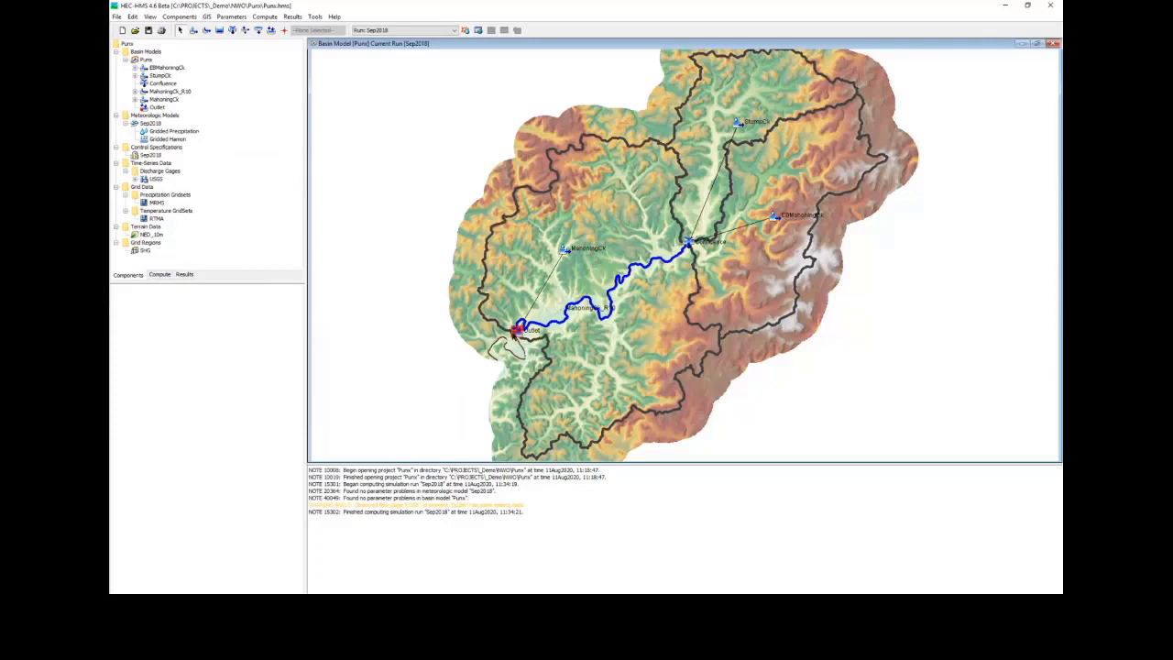
pyautogui.click(517, 329)
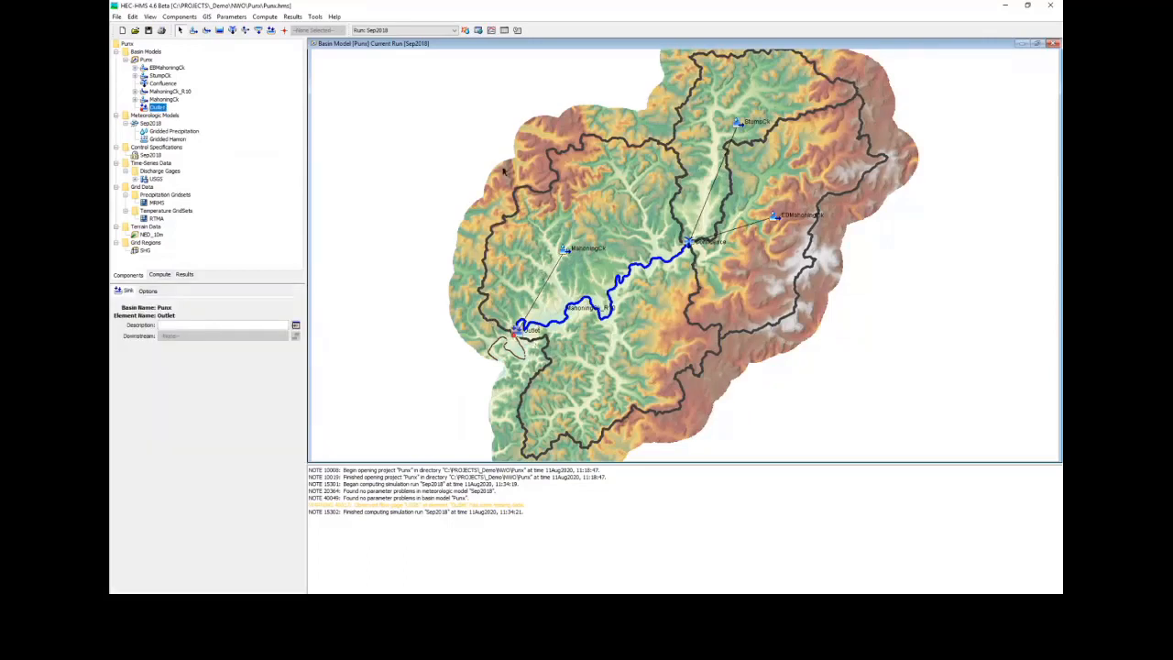
pyautogui.click(491, 30)
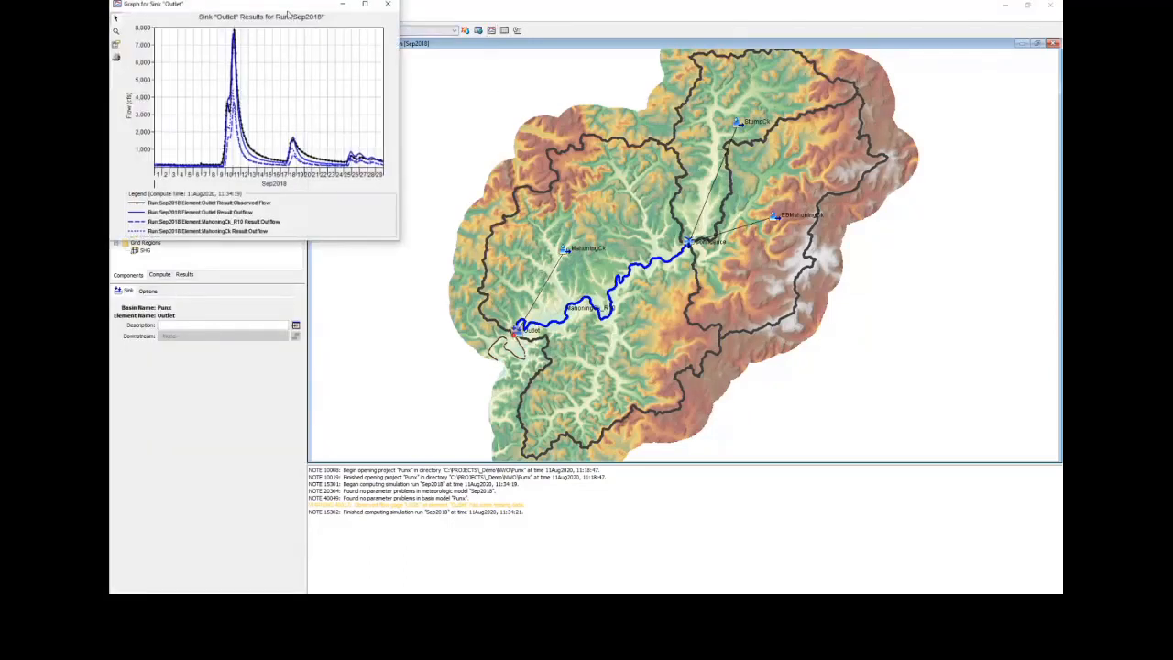
pyautogui.moveTo(289, 15); pyautogui.dragTo(409, 85)
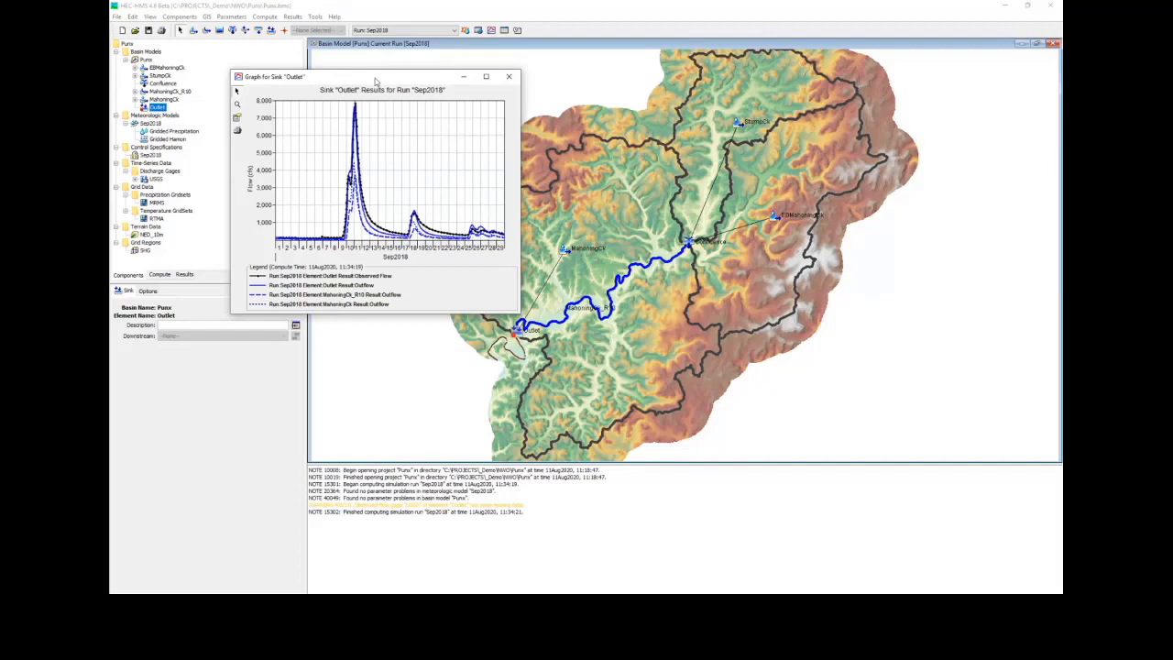
pyautogui.click(463, 76)
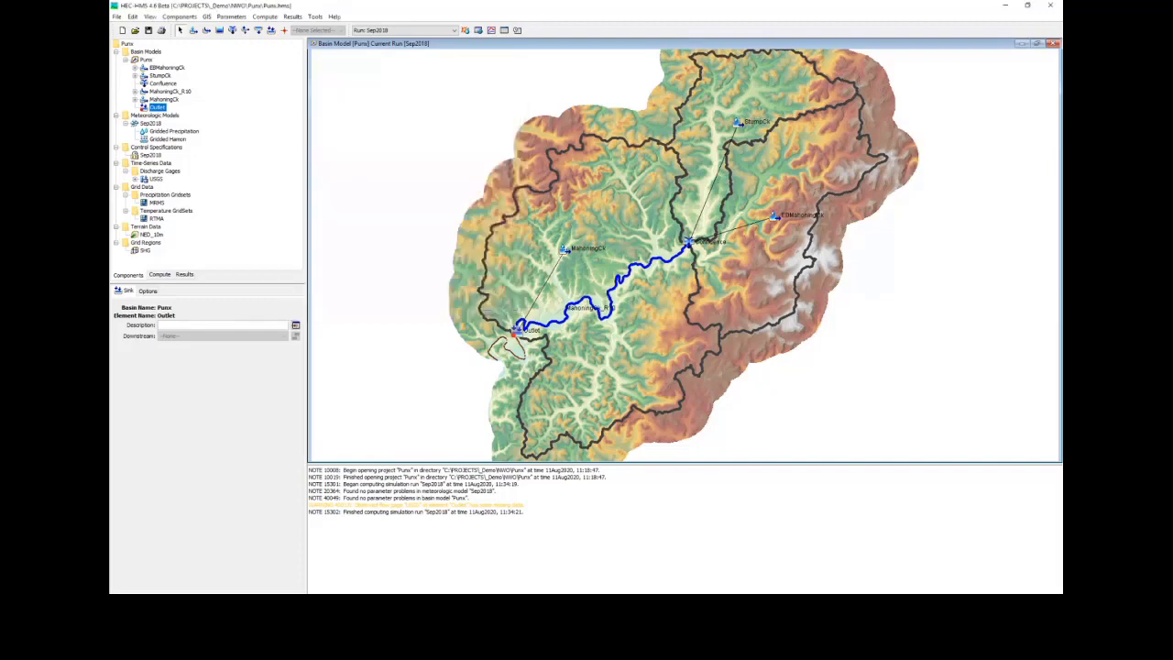
# Step: Dock the main window to half the screen and place the Outlet sink's summary results below its graph
pyautogui.press('super+Right')
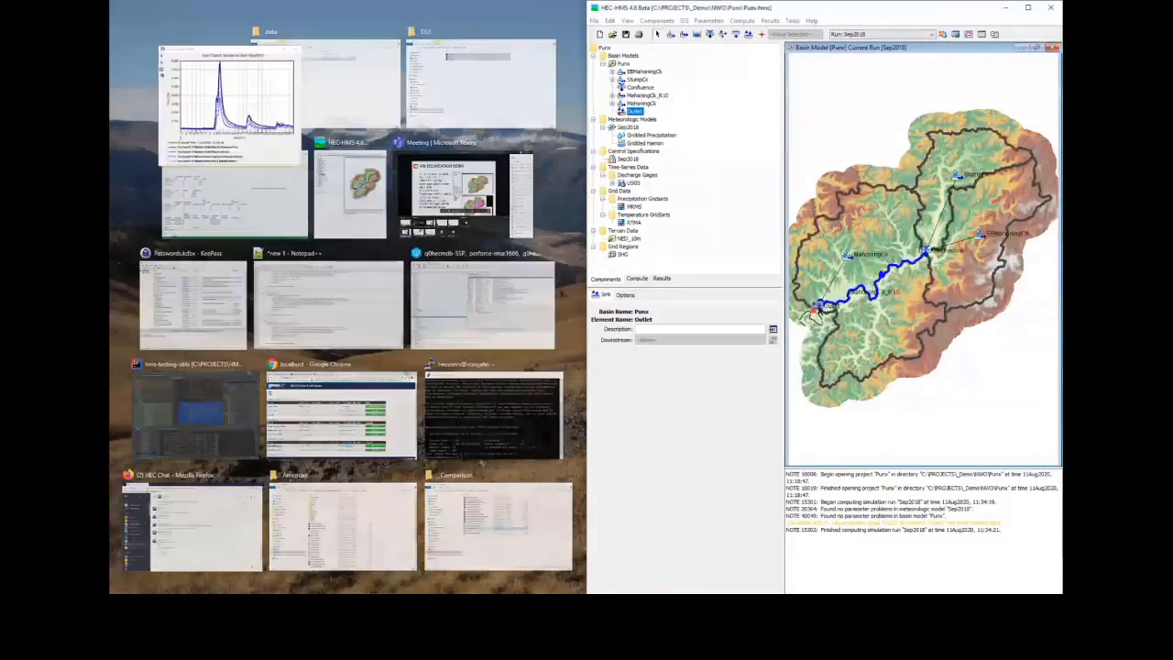
pyautogui.click(942, 35)
pyautogui.click(982, 34)
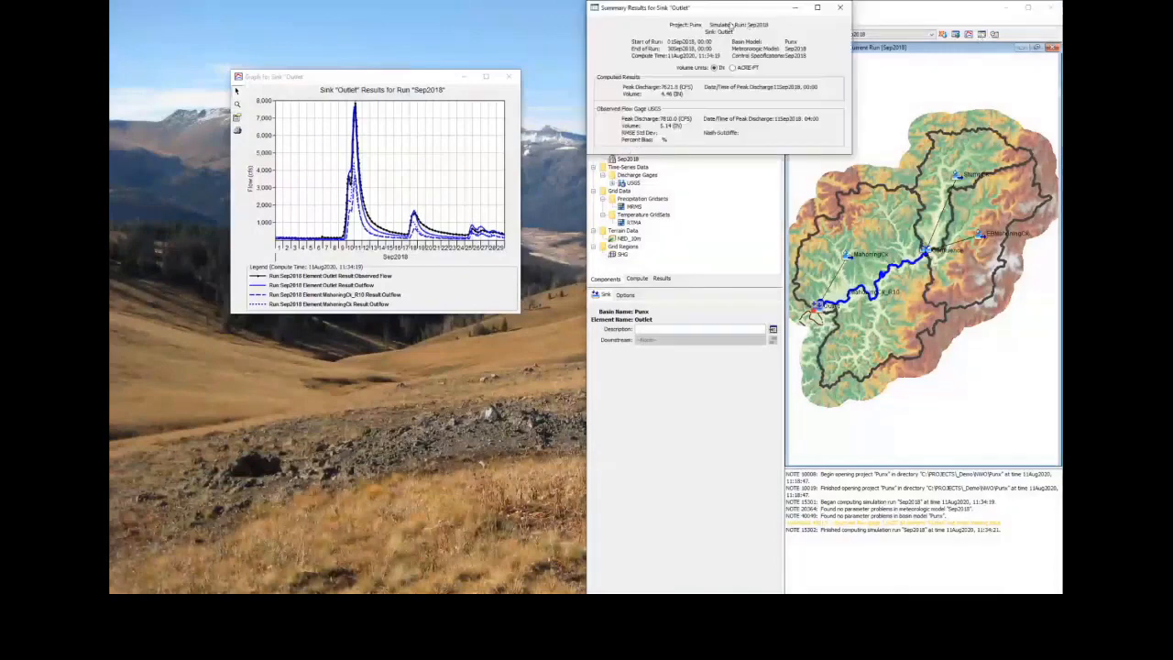
pyautogui.moveTo(739, 16); pyautogui.dragTo(401, 332)
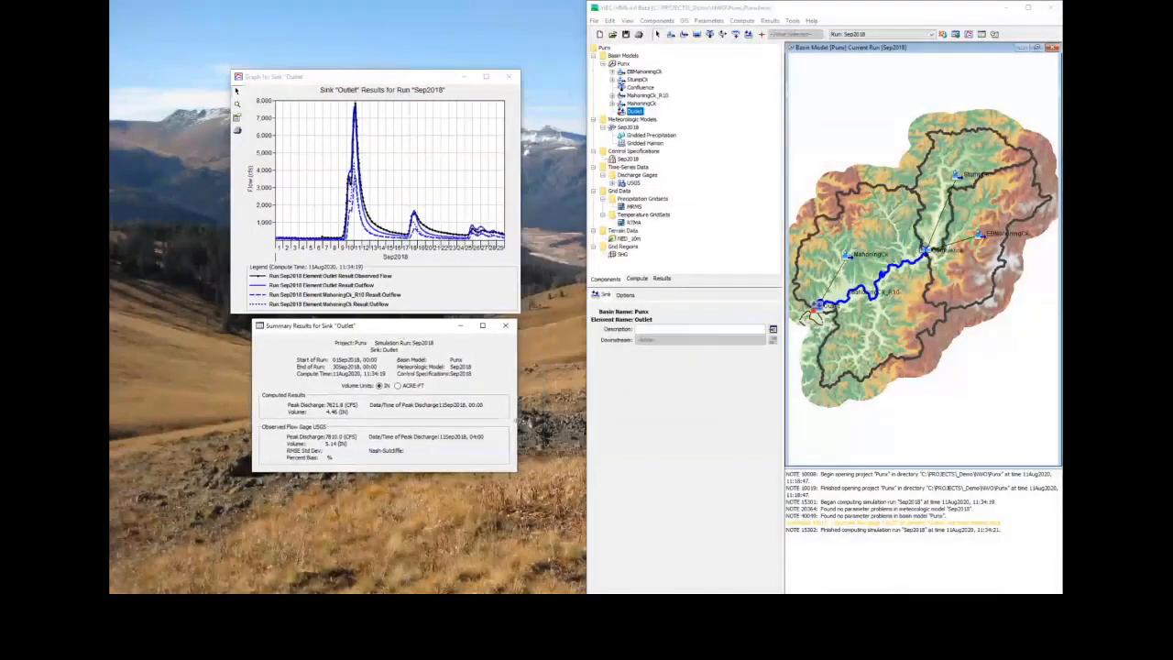
# Step: Recompute the Sep2018 run to refresh the Outlet sink's results, and close its summary table and graph
pyautogui.click(943, 34)
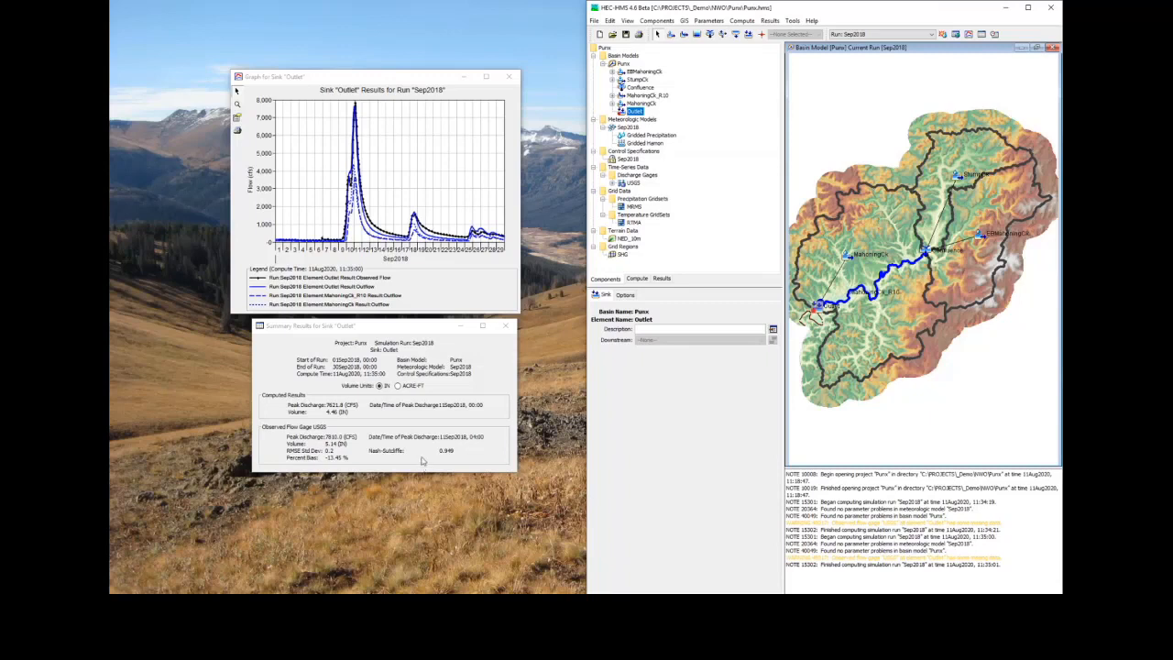
pyautogui.click(507, 328)
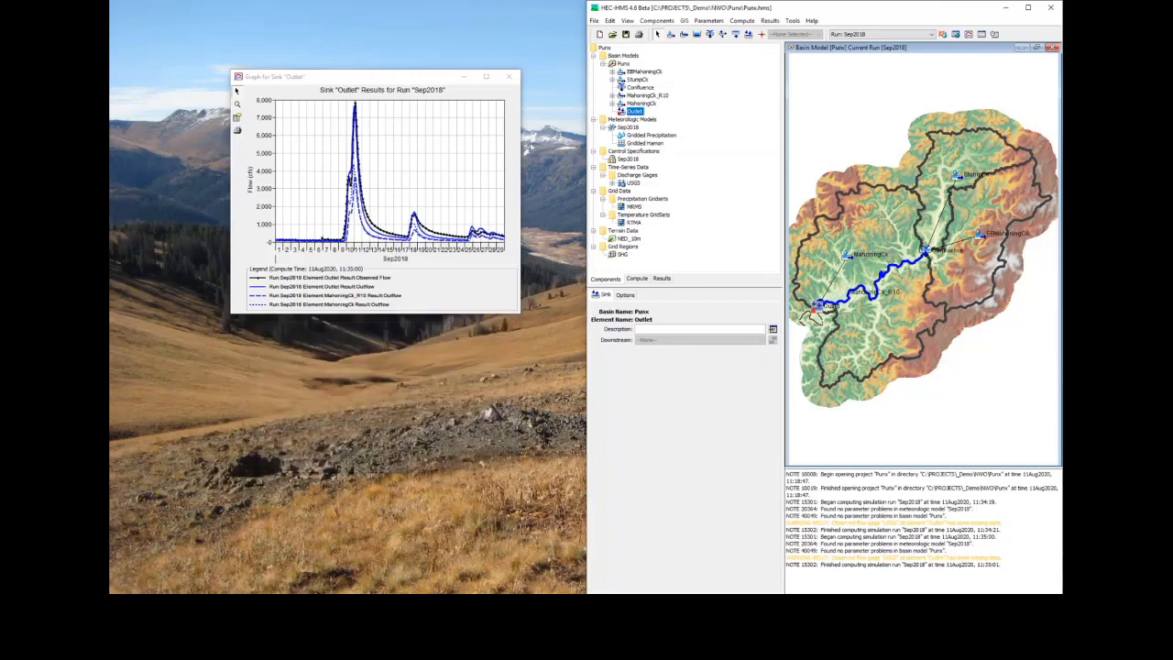
pyautogui.click(510, 77)
# Step: Examine the choices for the default number of cores in the program settings, keeping 4
pyautogui.click(629, 239)
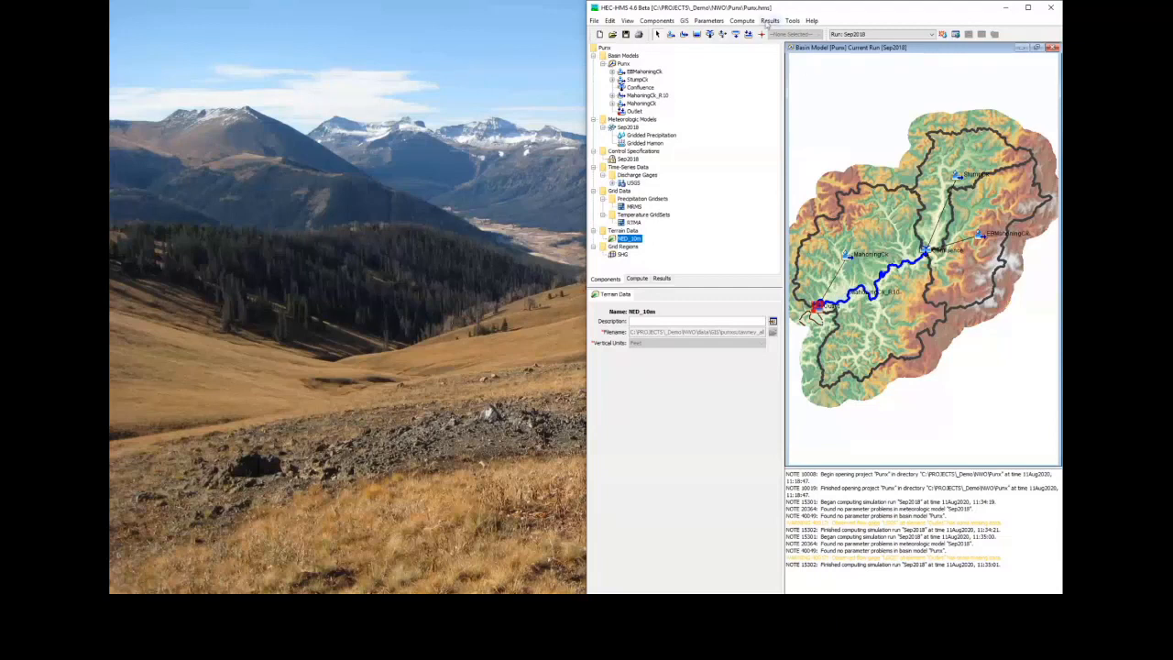
pyautogui.click(792, 21)
pyautogui.click(826, 108)
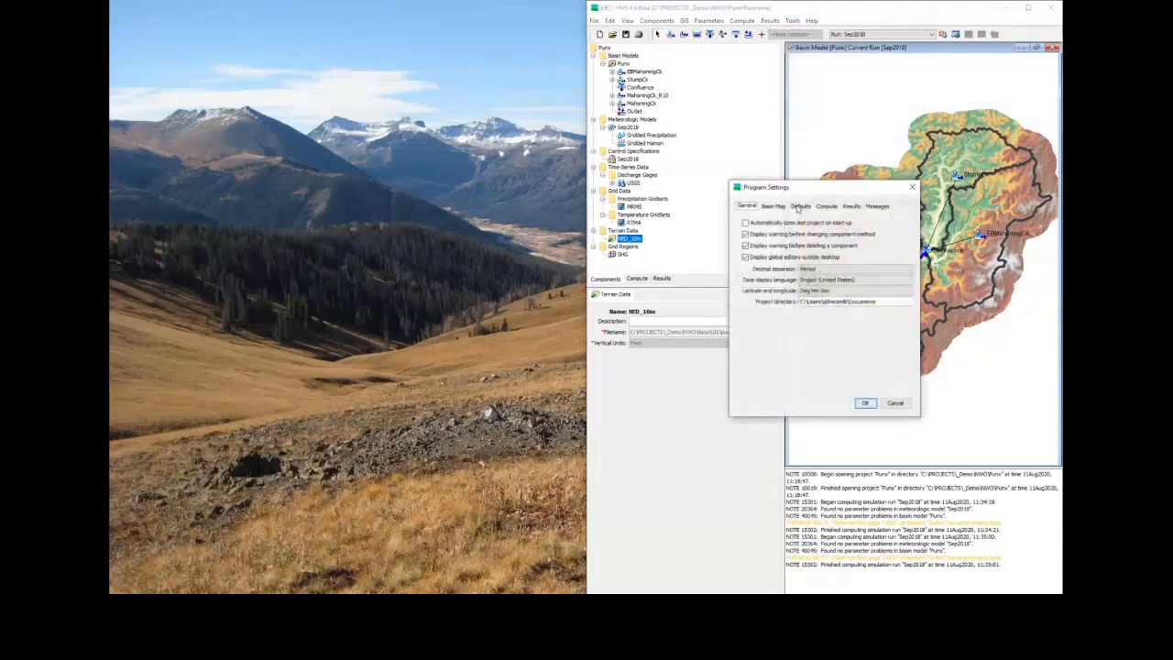
pyautogui.click(799, 206)
pyautogui.click(885, 249)
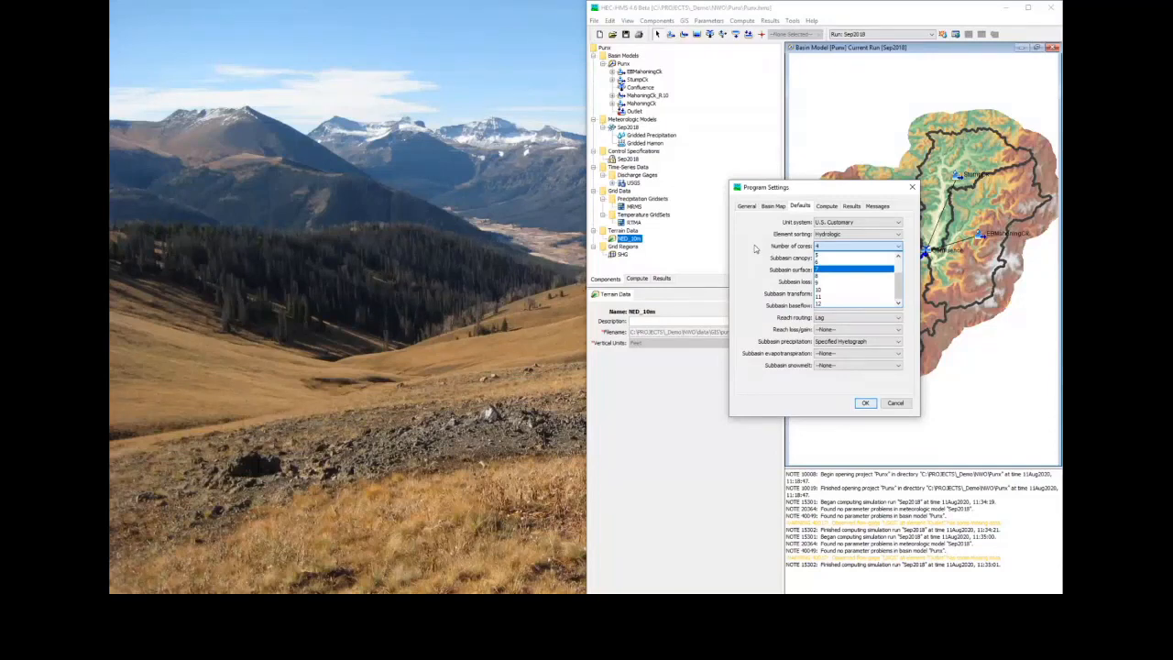
pyautogui.press('Up')
pyautogui.press('Up')
pyautogui.press('Up')
pyautogui.press('Up')
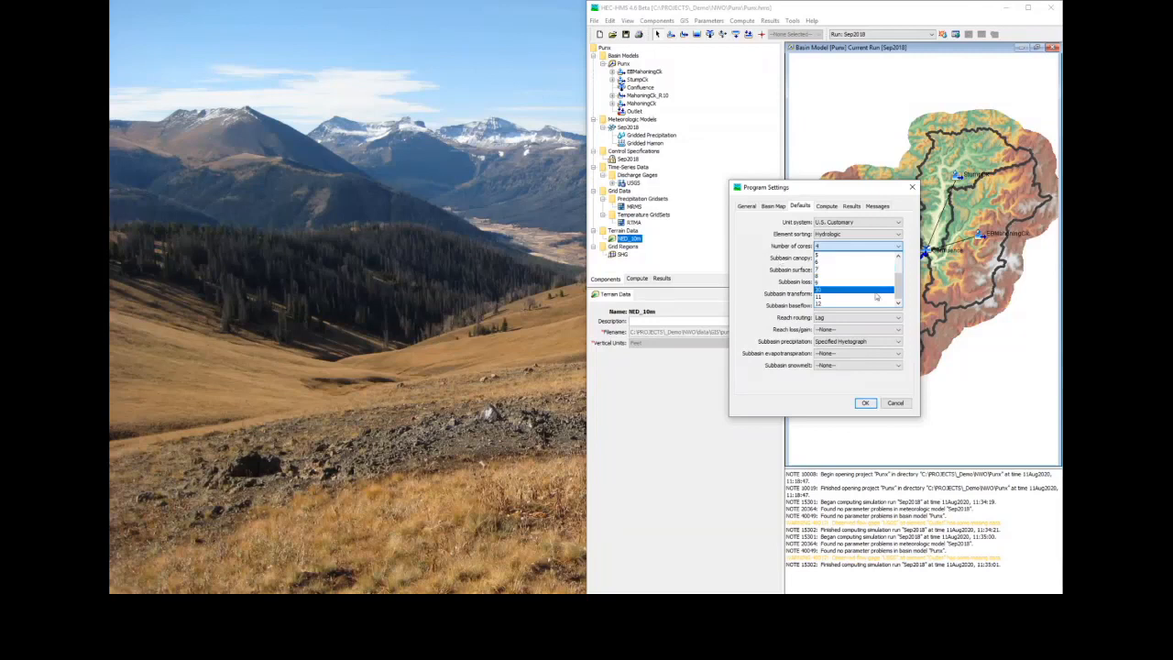
pyautogui.press('Return')
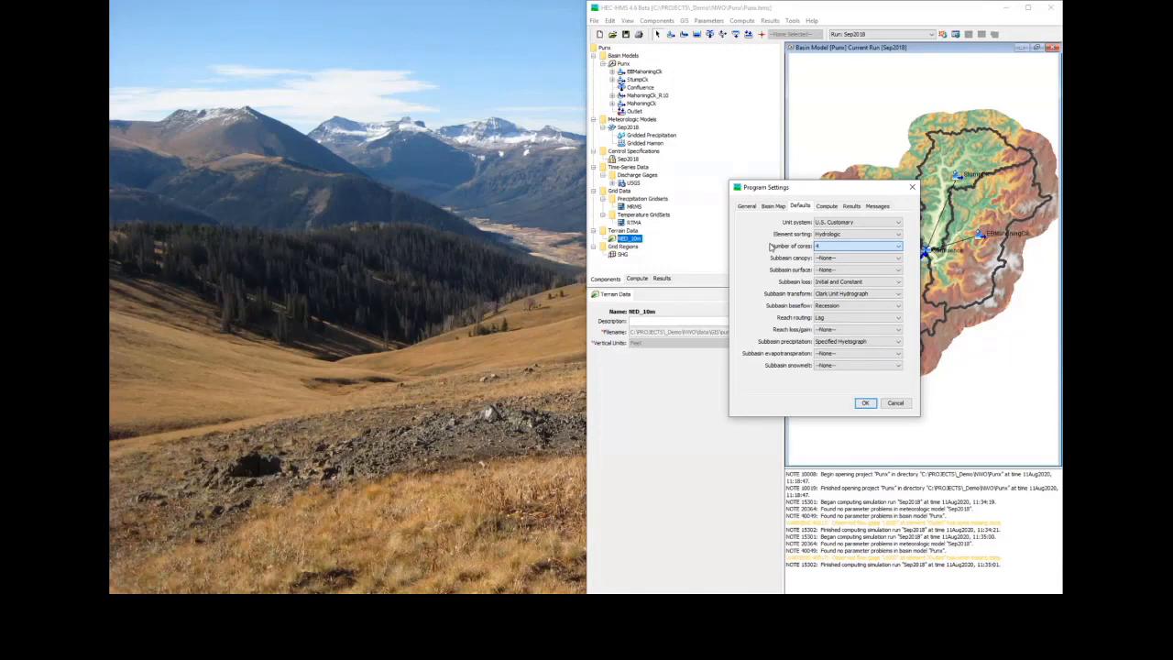
# Step: Accept the program settings and close their dialog
pyautogui.click(865, 404)
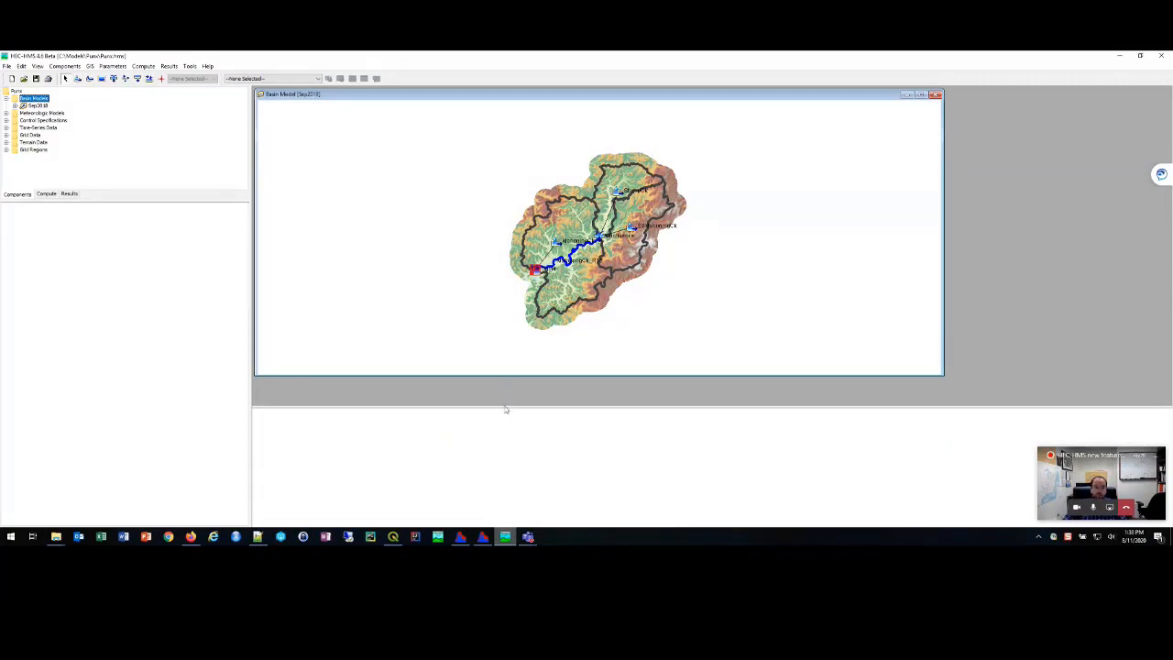
pyautogui.moveTo(506, 406); pyautogui.dragTo(506, 409)
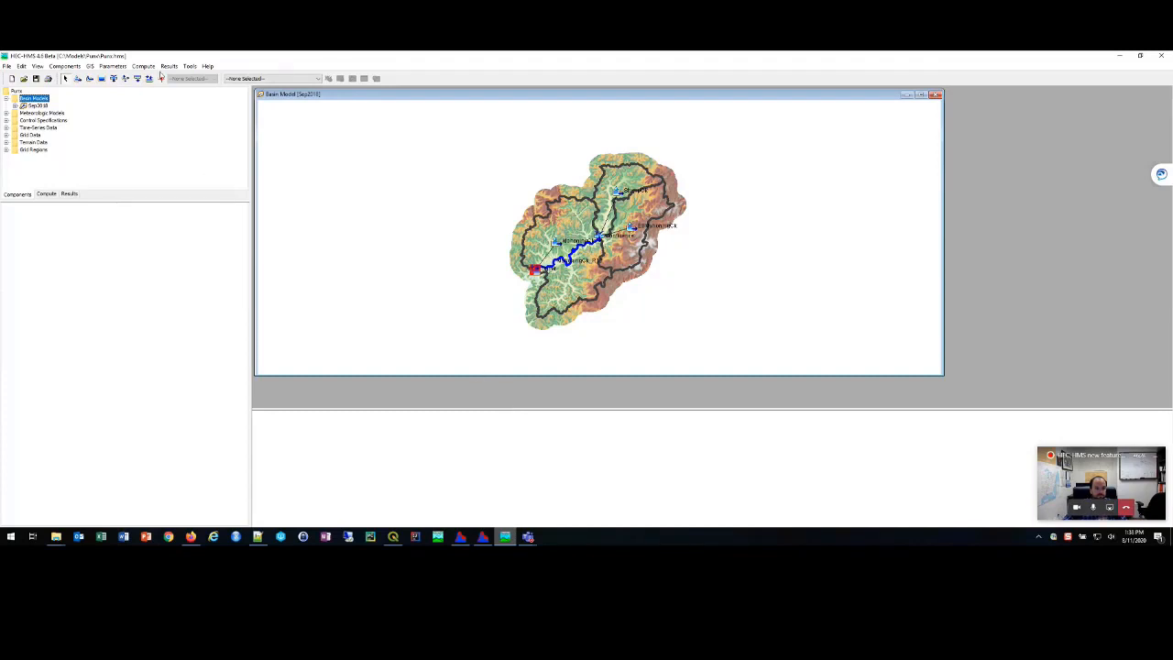
# Step: Examine the orb100yr24ha.asc precipitation grid from the Punx data folder in a text editor, and return to HEC-HMS
pyautogui.click(56, 538)
pyautogui.click(145, 502)
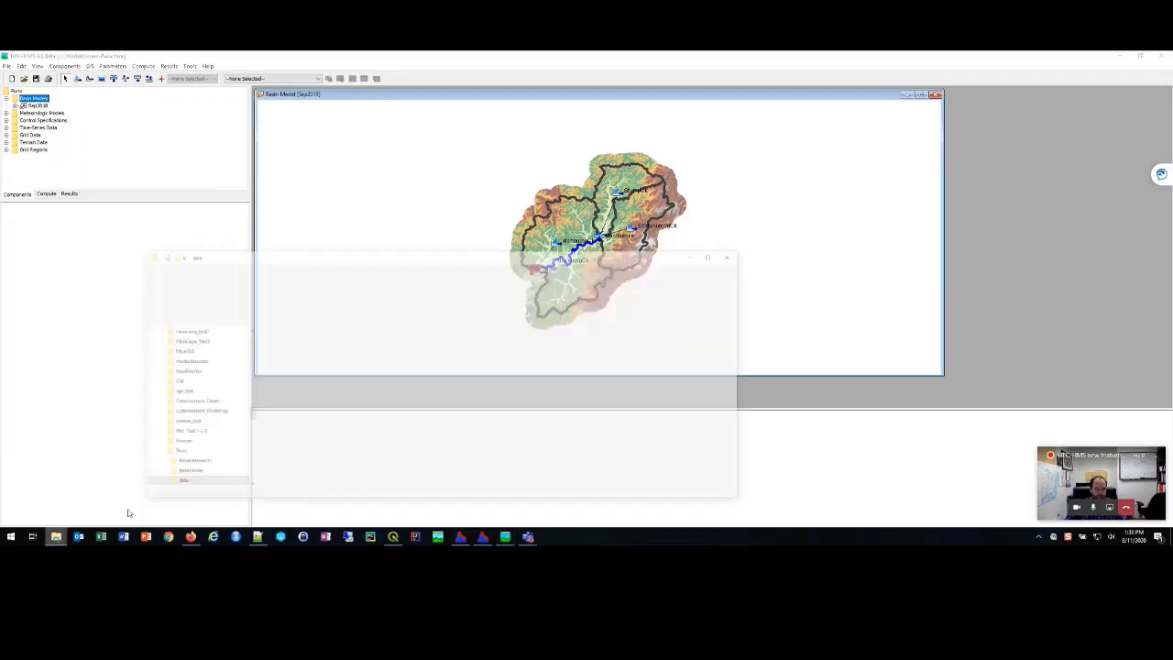
pyautogui.moveTo(486, 221); pyautogui.dragTo(637, 199)
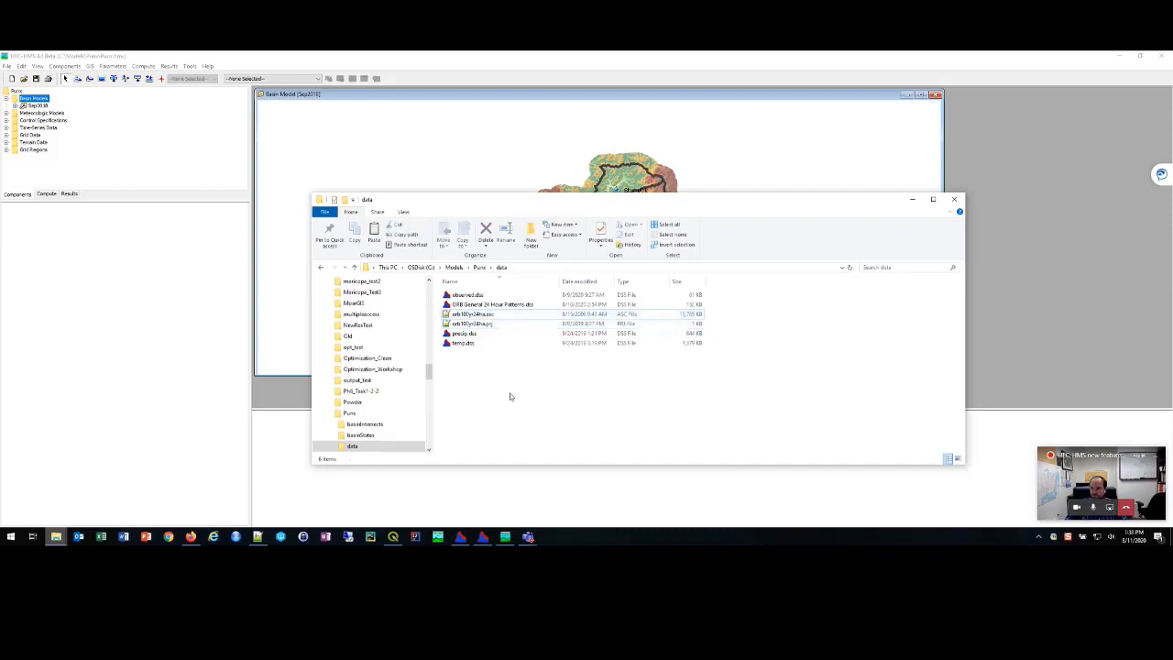
pyautogui.doubleClick(495, 315)
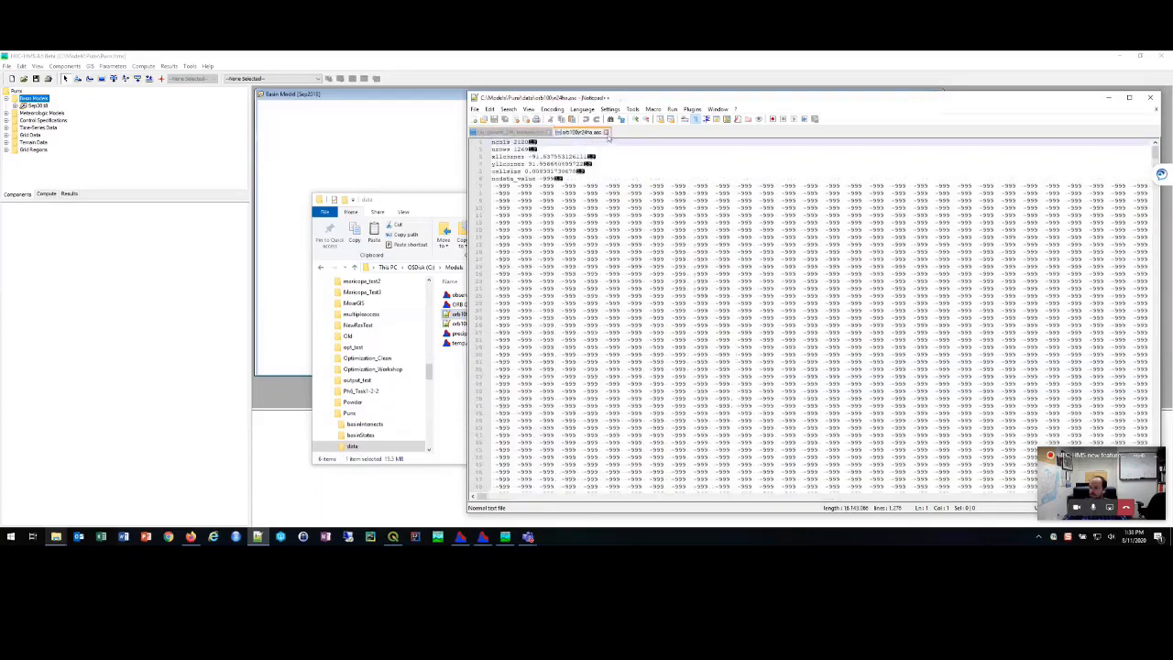
pyautogui.click(605, 132)
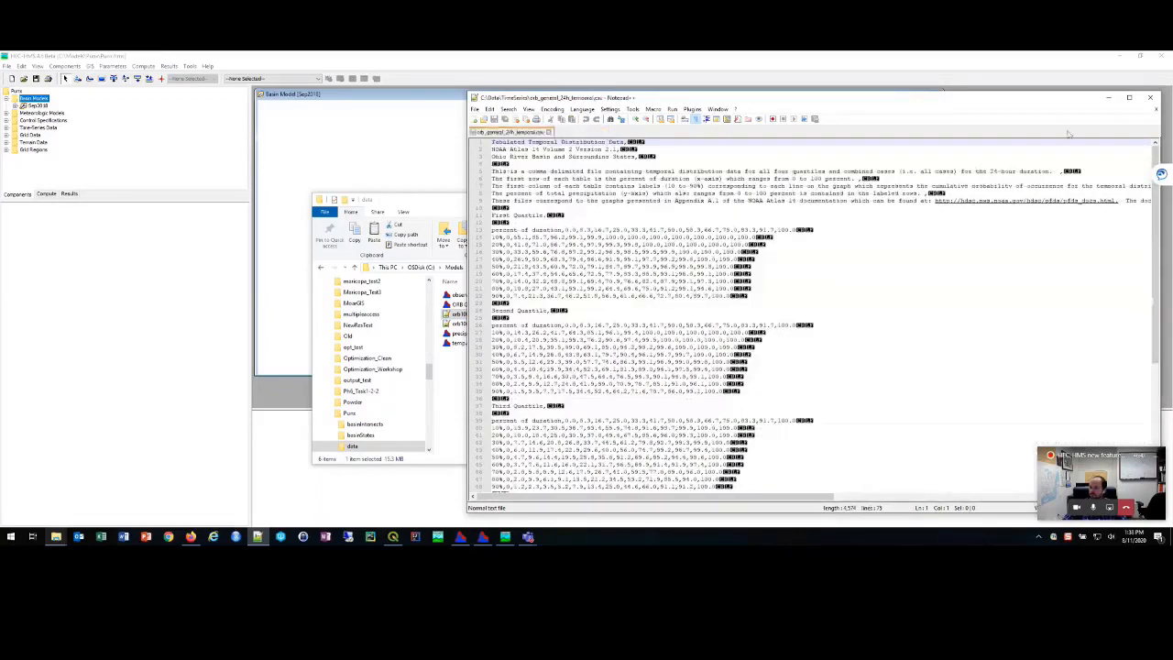
pyautogui.click(1106, 100)
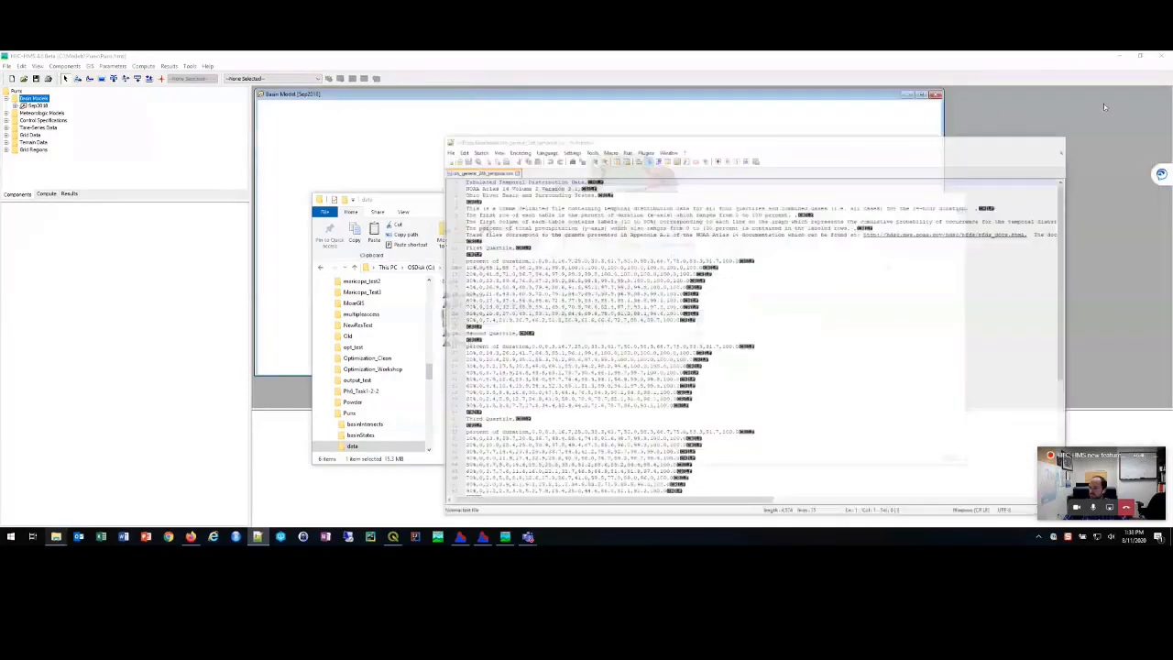
pyautogui.click(298, 58)
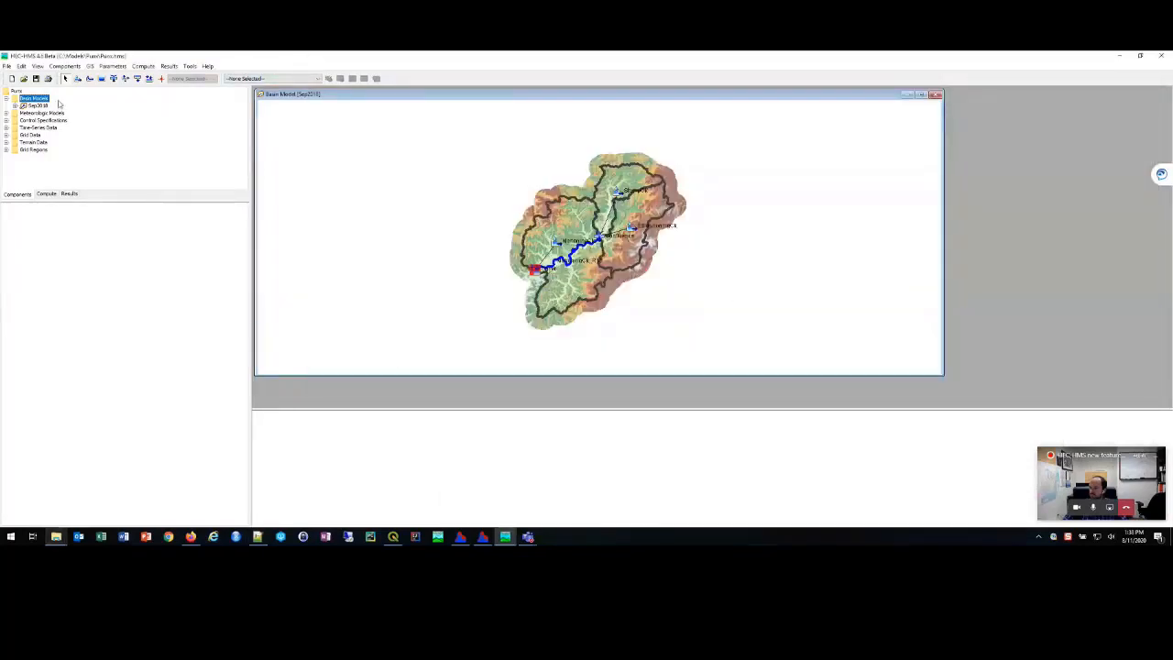
# Step: Create a Precipitation-Frequency Grids dataset named 100yr 24hr
pyautogui.click(73, 67)
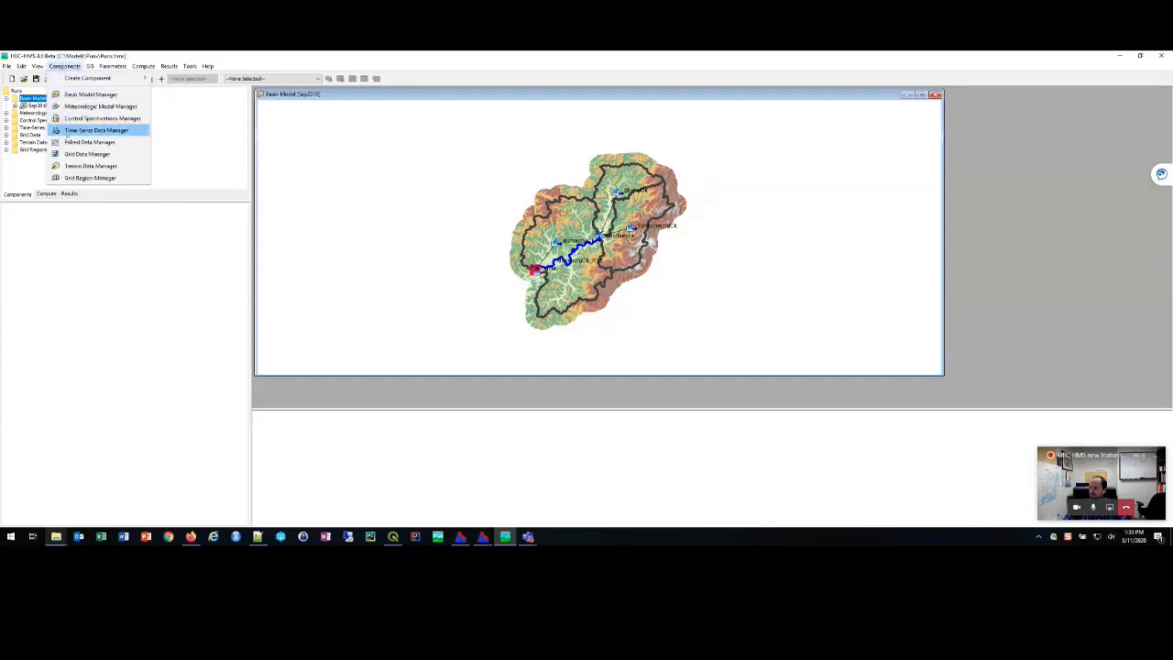
pyautogui.click(90, 154)
pyautogui.click(157, 141)
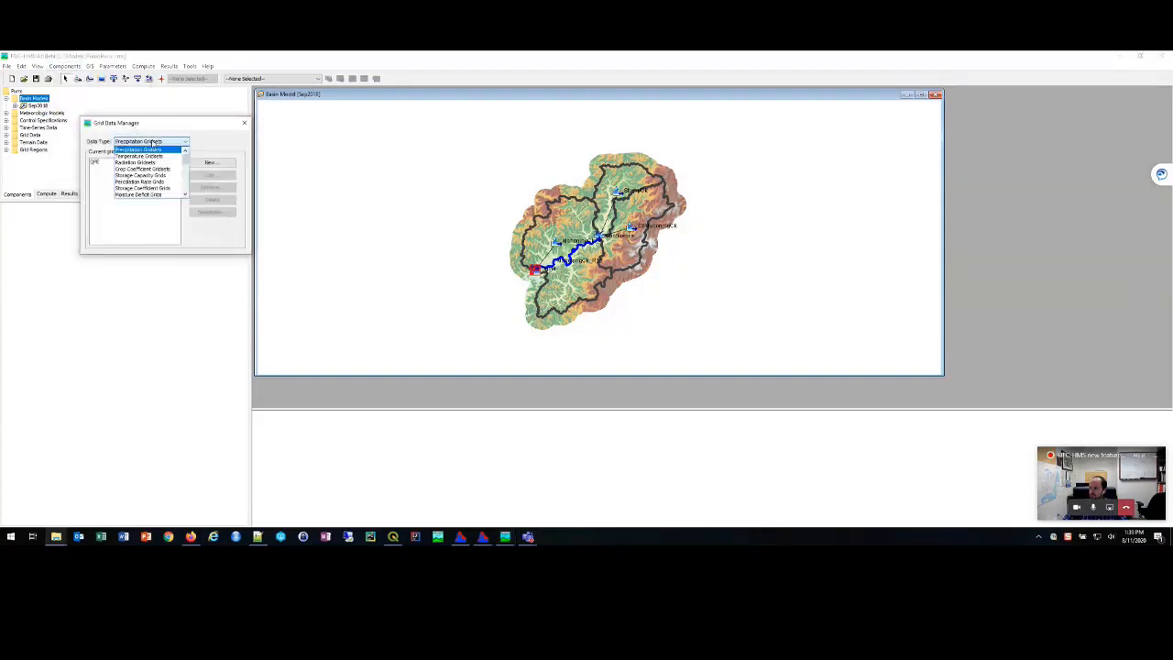
pyautogui.moveTo(186, 158); pyautogui.dragTo(184, 188)
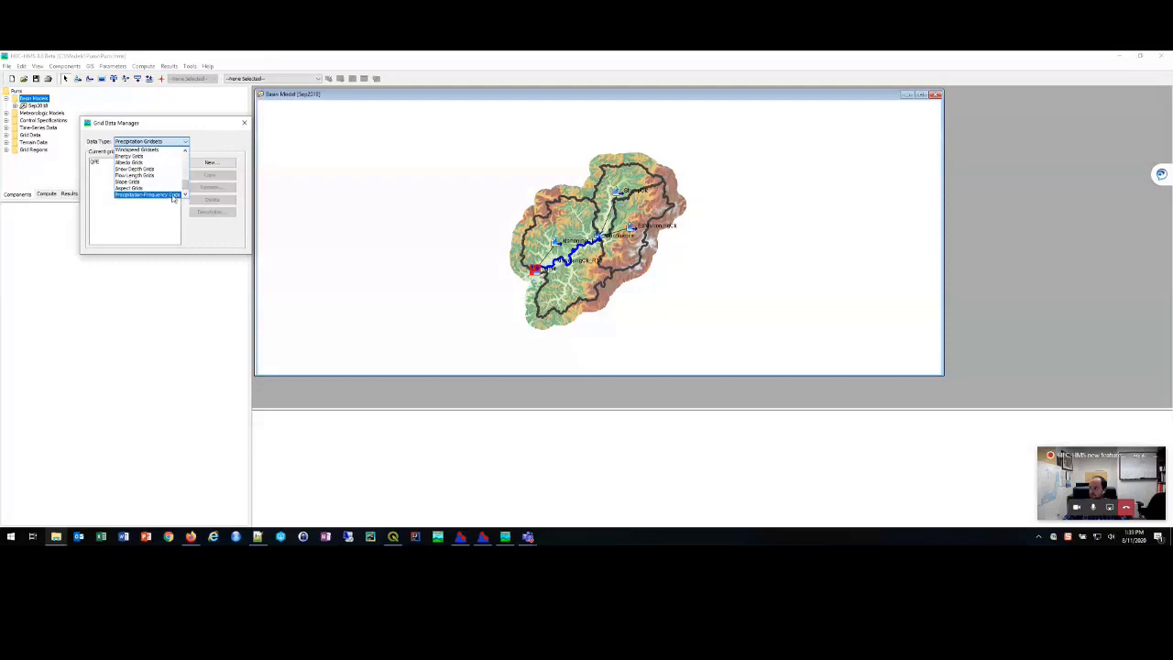
pyautogui.click(147, 195)
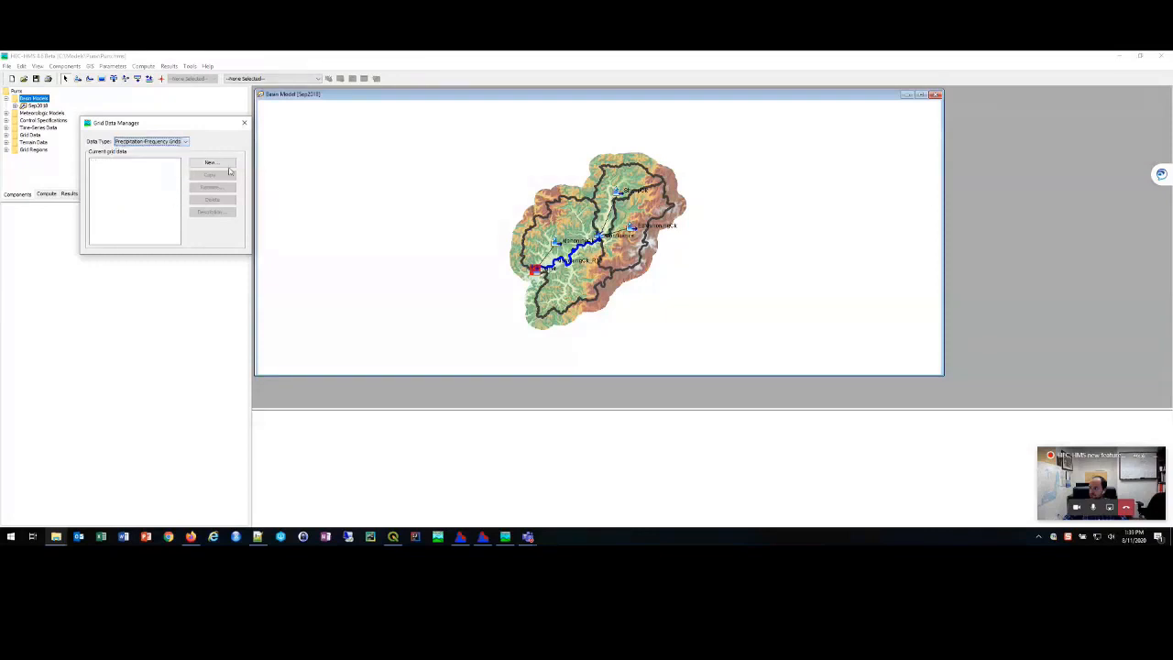
pyautogui.click(220, 163)
pyautogui.tripleClick(123, 174)
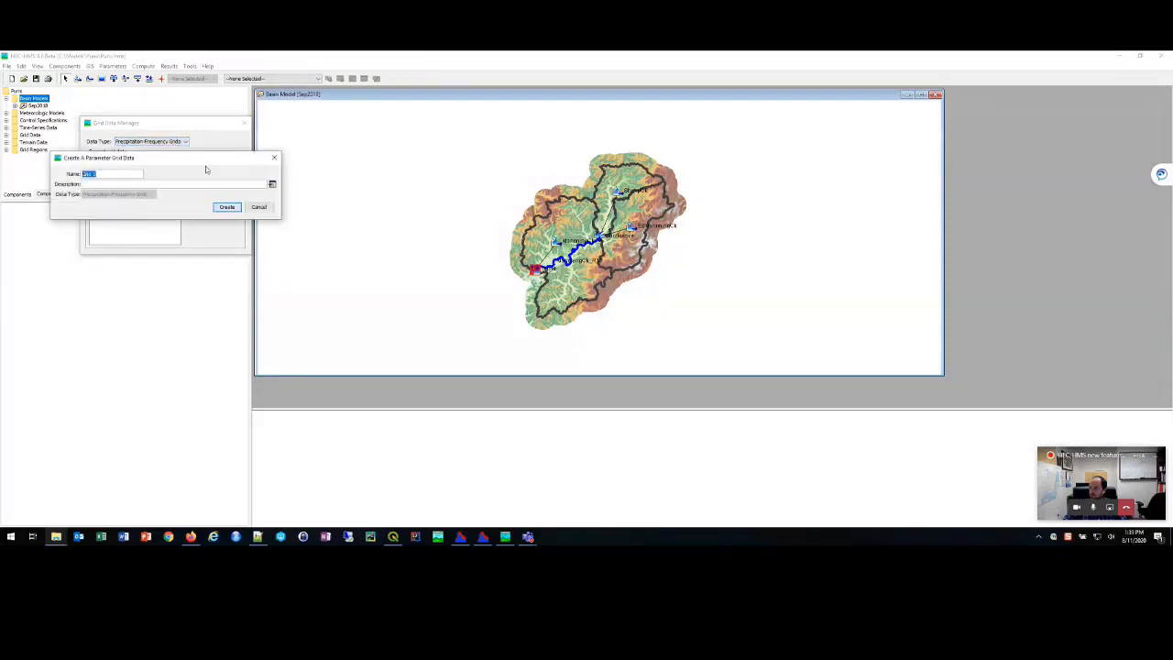
pyautogui.write('100yr 24hr')
pyautogui.click(226, 206)
pyautogui.click(245, 123)
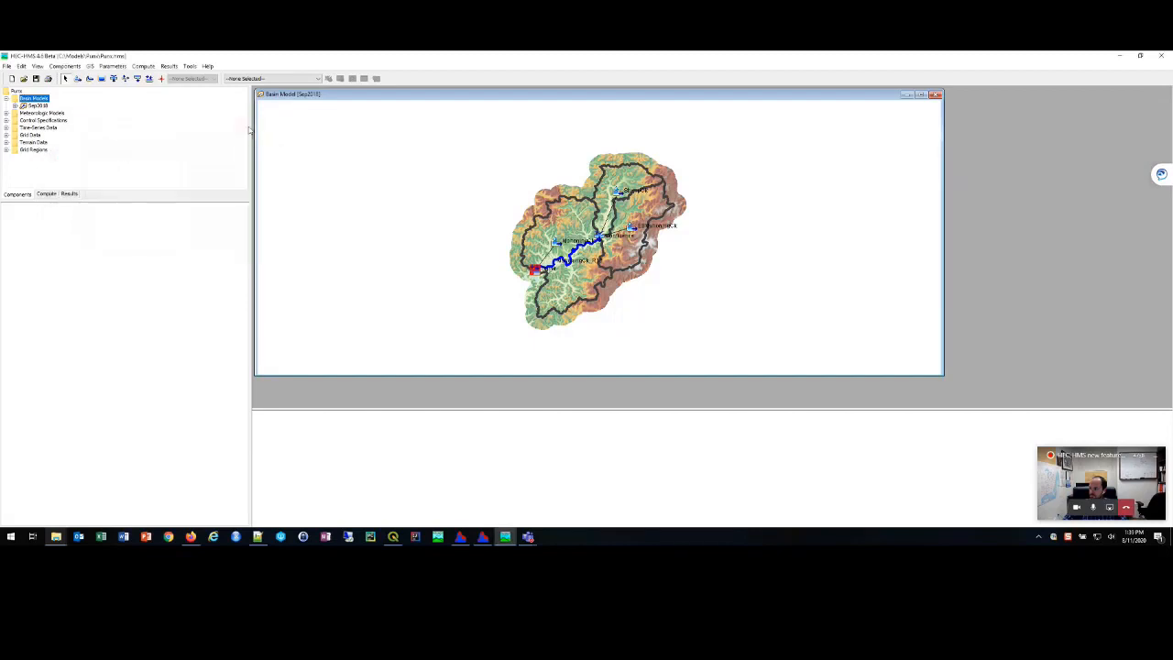
# Step: Set the data source of the 100yr 24hr precipitation-frequency grid to ASCII
pyautogui.click(7, 136)
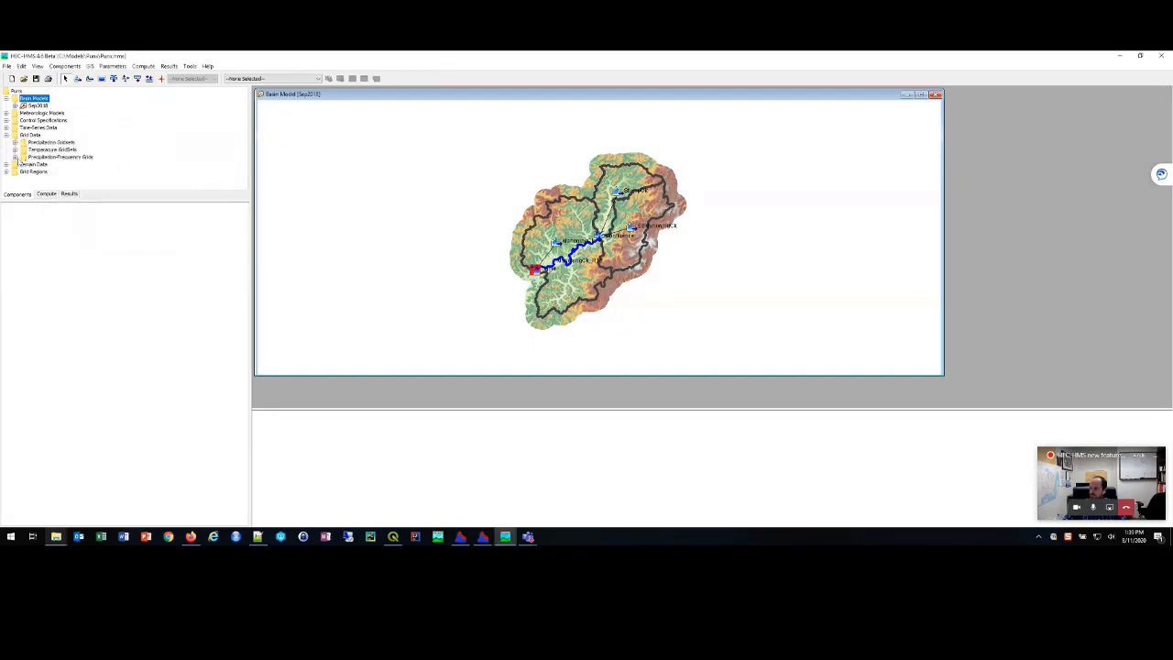
pyautogui.click(15, 156)
pyautogui.click(50, 164)
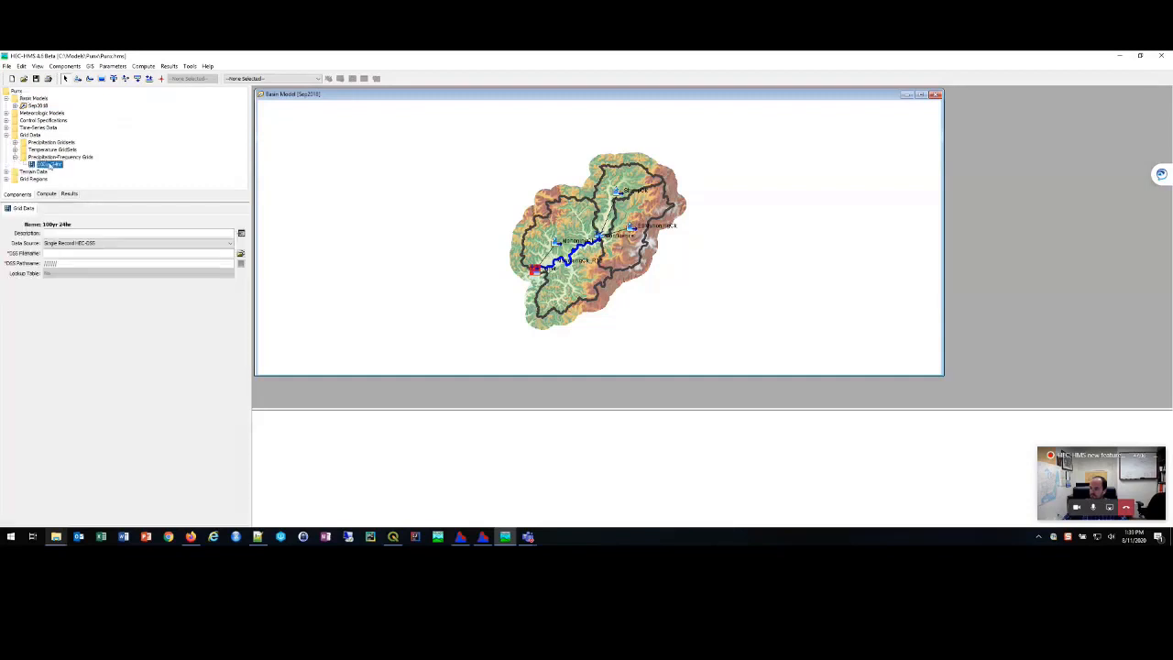
pyautogui.click(73, 243)
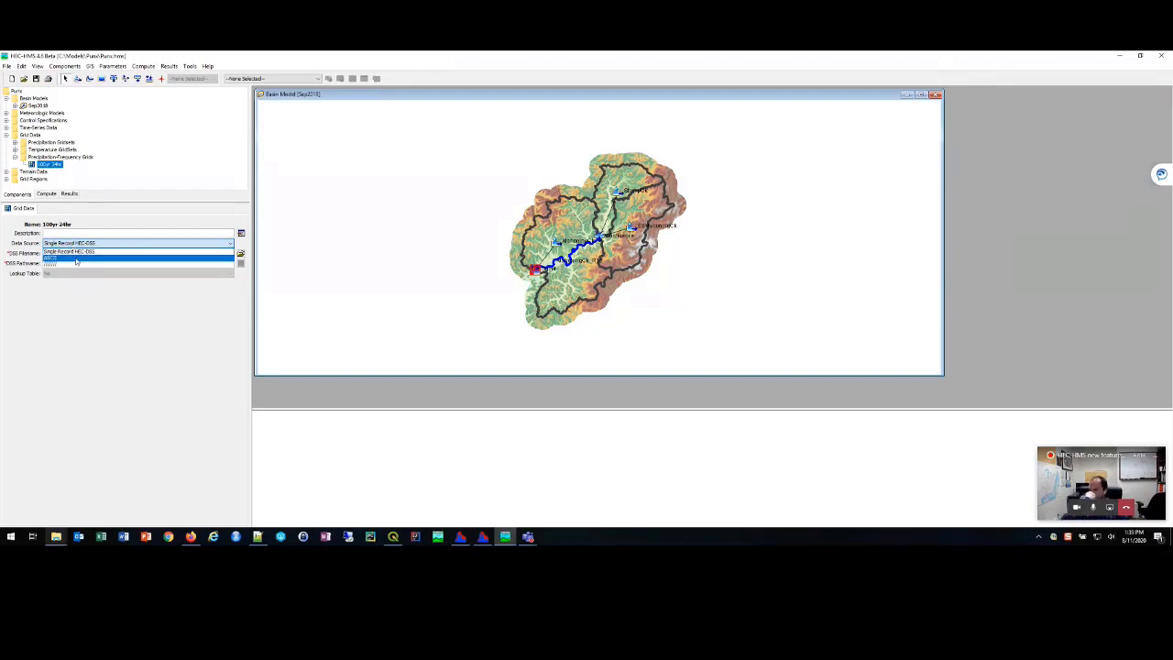
pyautogui.click(77, 260)
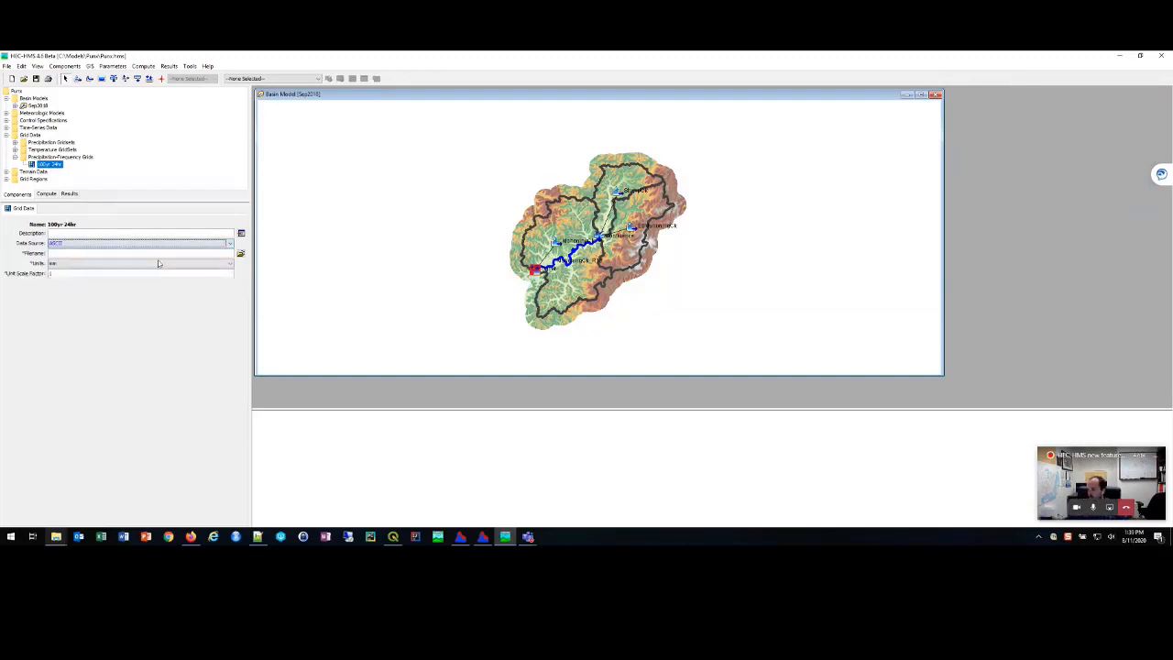
# Step: Assign the file orb100yr24ha.asc from C:\Models\Punx\data to the 100yr 24hr grid
pyautogui.click(241, 254)
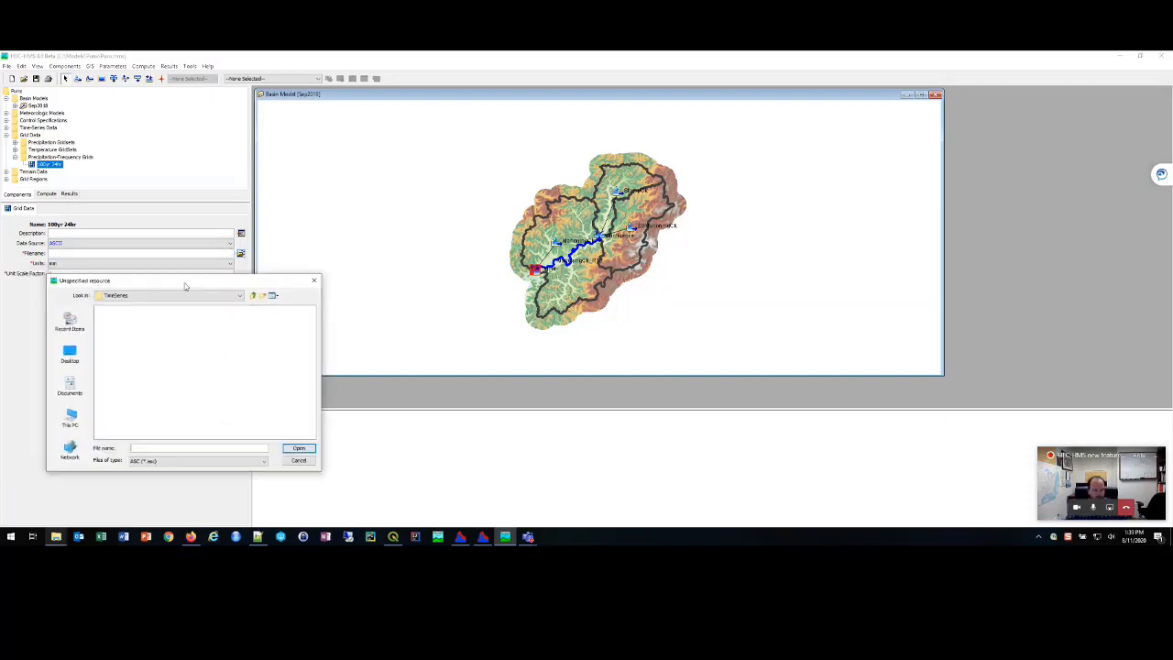
pyautogui.click(262, 307)
pyautogui.scroll(1, 260, 320)
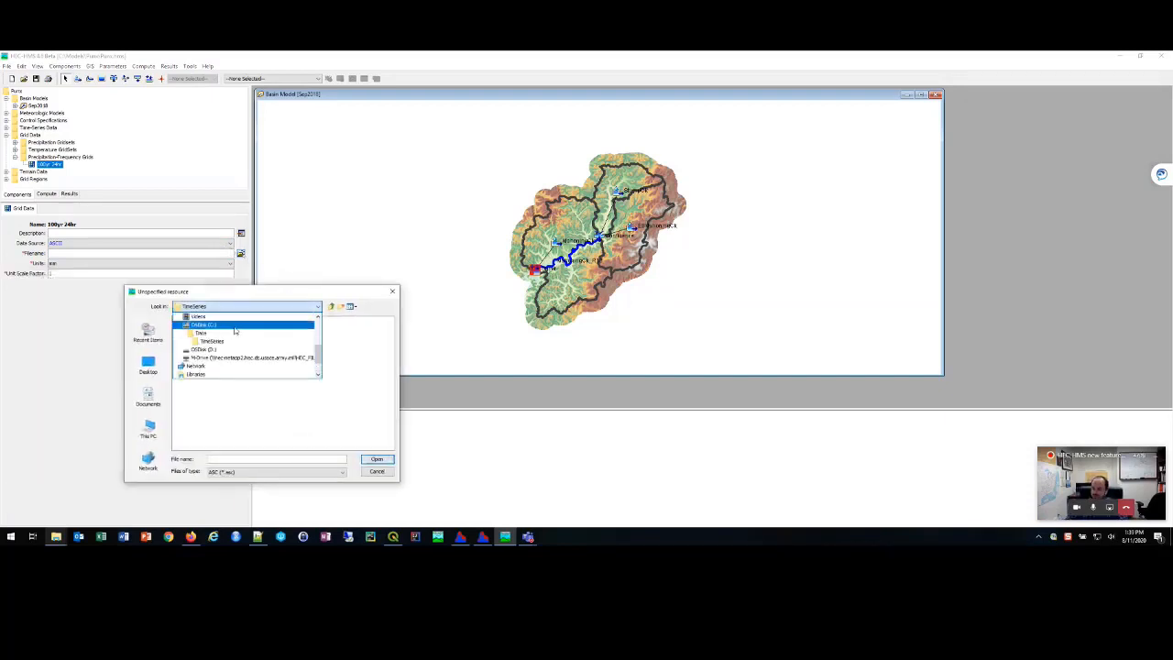
pyautogui.click(235, 326)
pyautogui.doubleClick(190, 420)
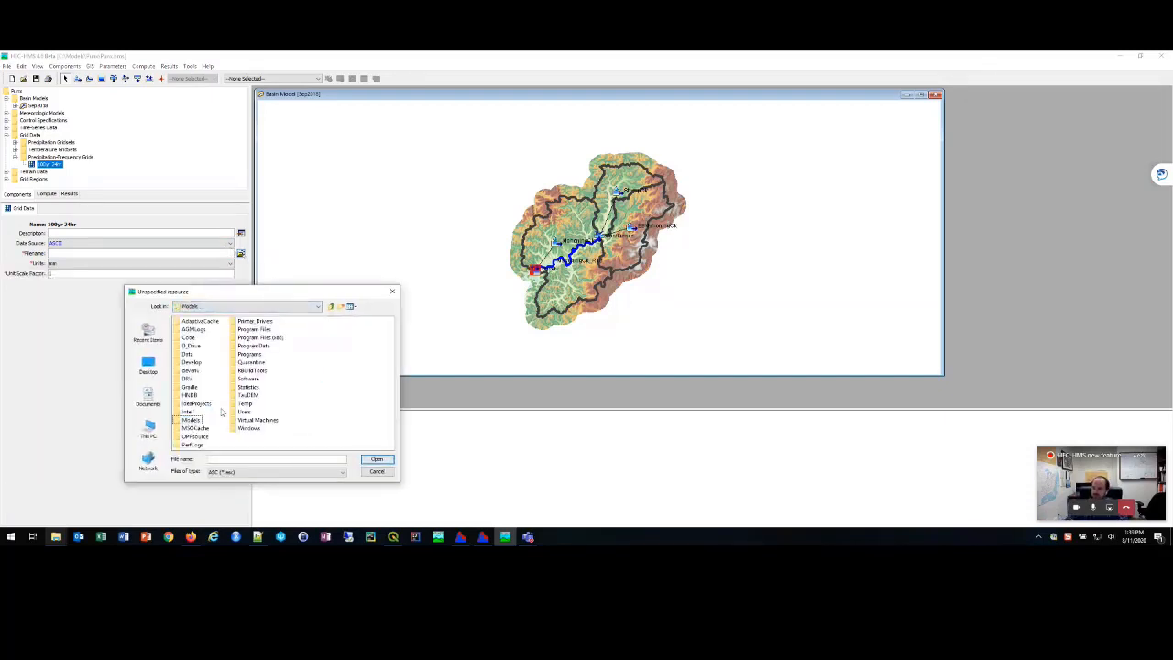
pyautogui.moveTo(243, 446); pyautogui.dragTo(317, 446)
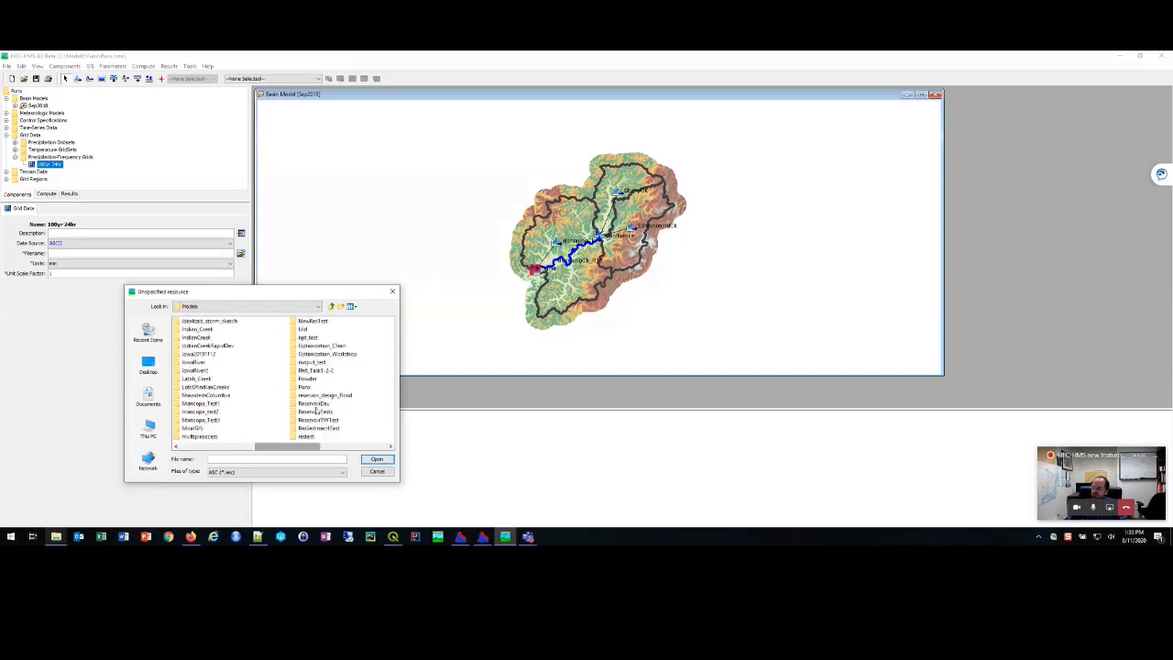
pyautogui.click(309, 389)
pyautogui.doubleClick(305, 387)
pyautogui.click(192, 336)
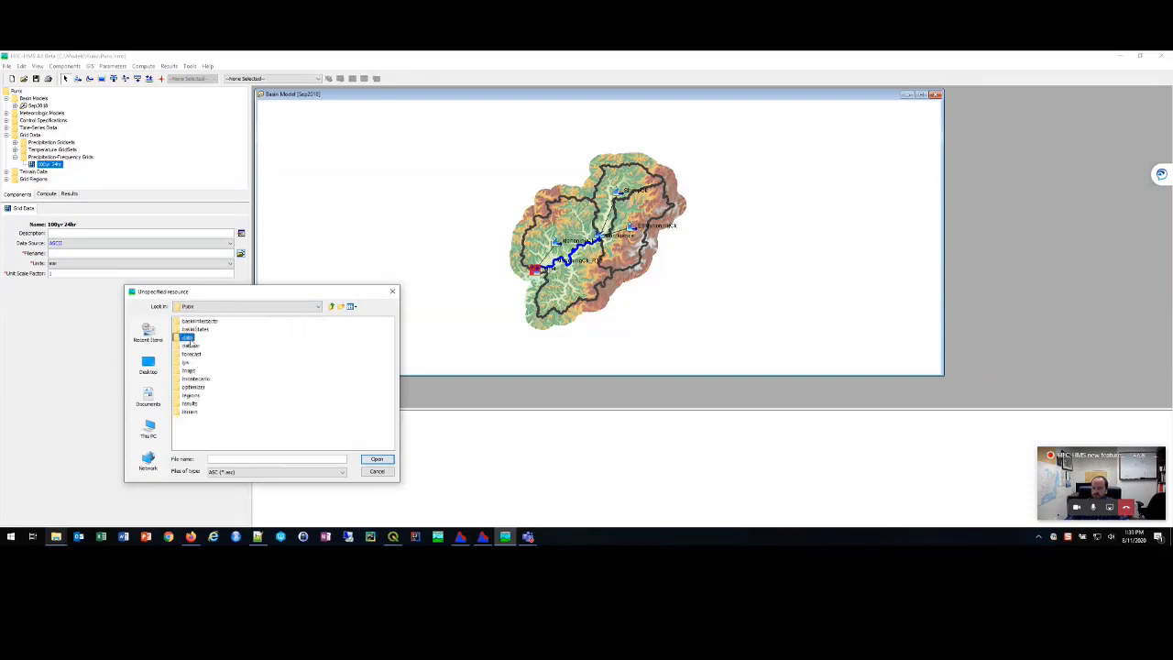
pyautogui.doubleClick(192, 336)
pyautogui.click(213, 322)
pyautogui.click(377, 460)
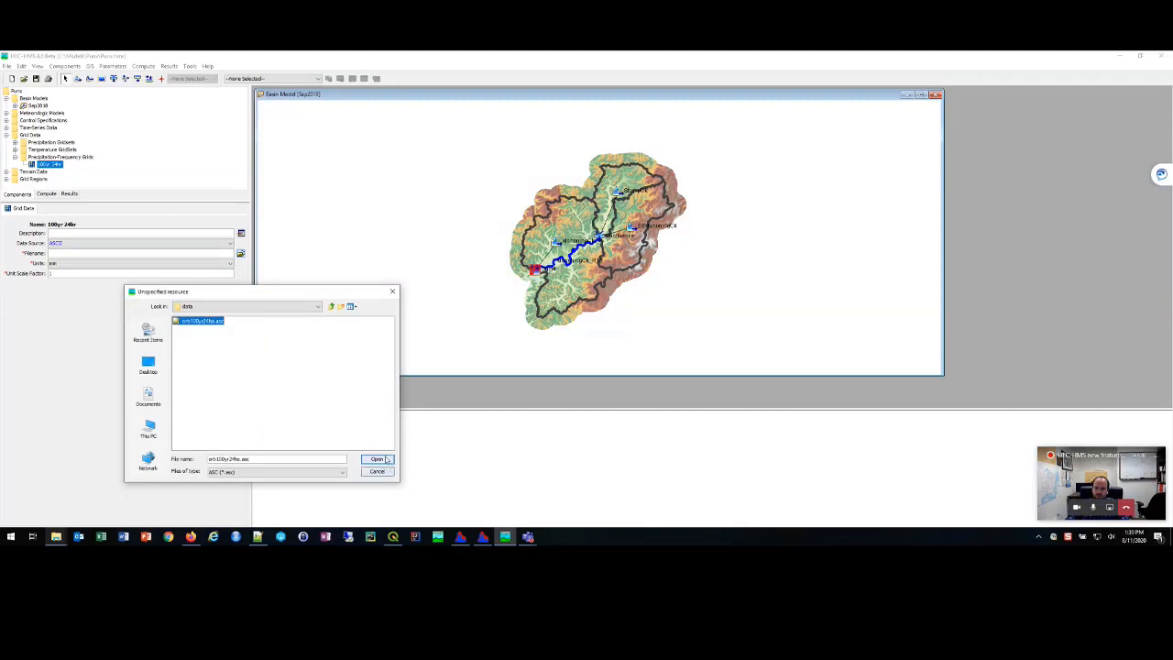
# Step: Set the 100yr 24hr grid's units to inches and its unit scale factor to 1000.0
pyautogui.click(81, 267)
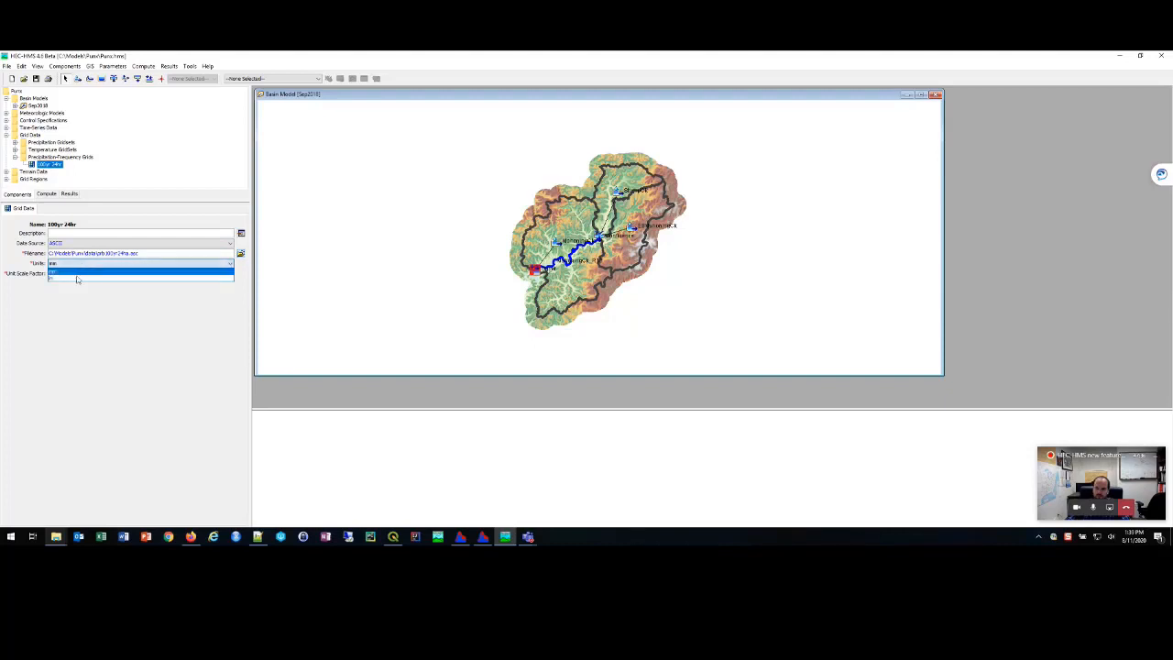
pyautogui.click(77, 280)
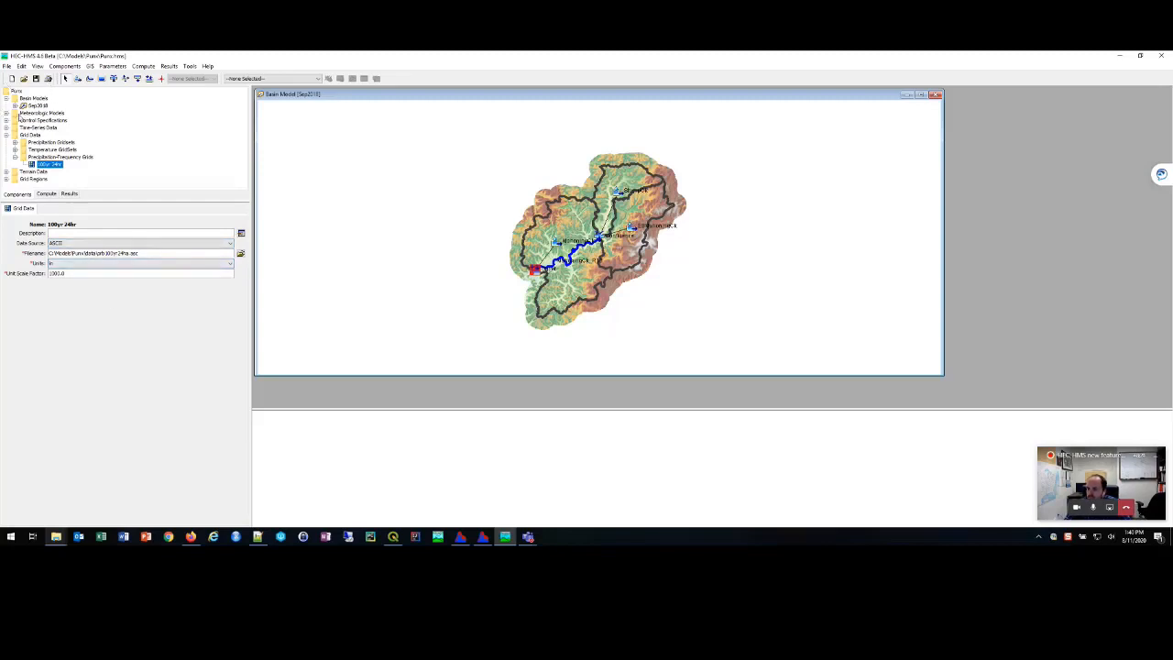
# Step: Create a new meteorologic model named 100yr 24hr
pyautogui.click(63, 66)
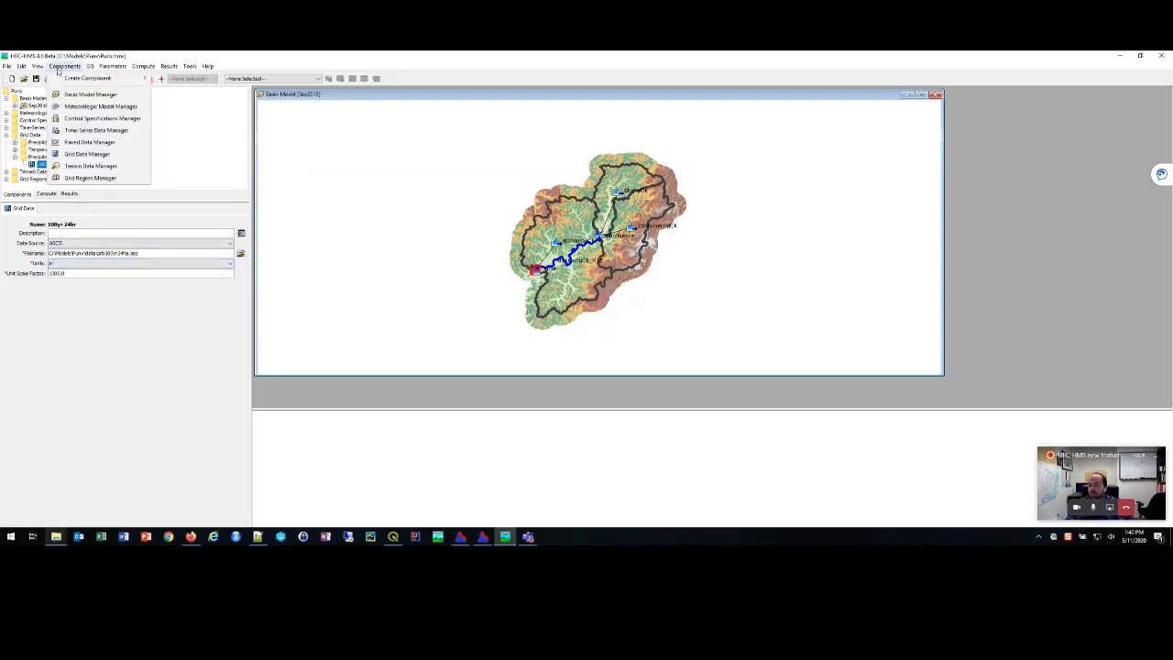
pyautogui.click(99, 106)
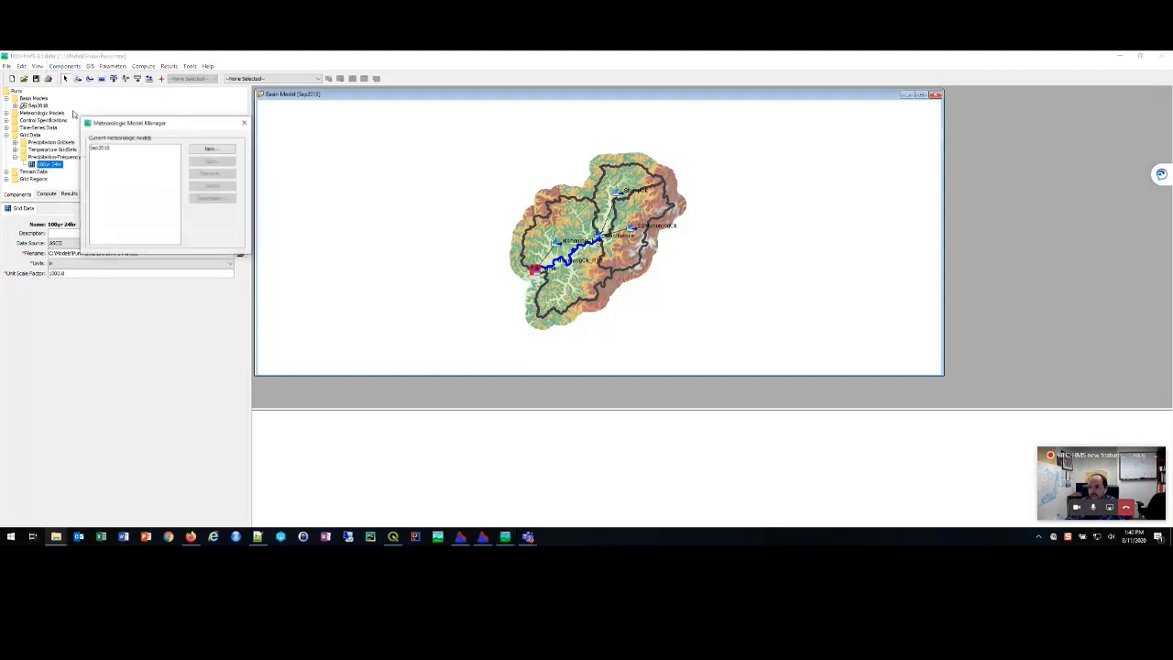
pyautogui.click(229, 149)
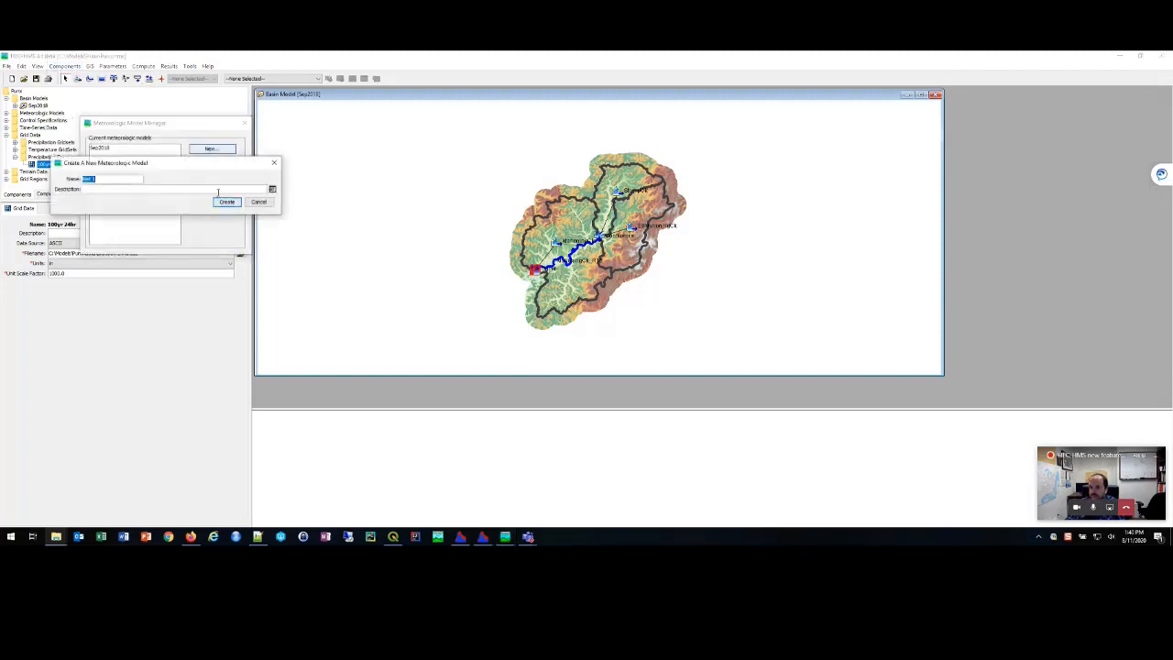
pyautogui.write('100 yr 24hr')
pyautogui.click(225, 202)
pyautogui.click(244, 123)
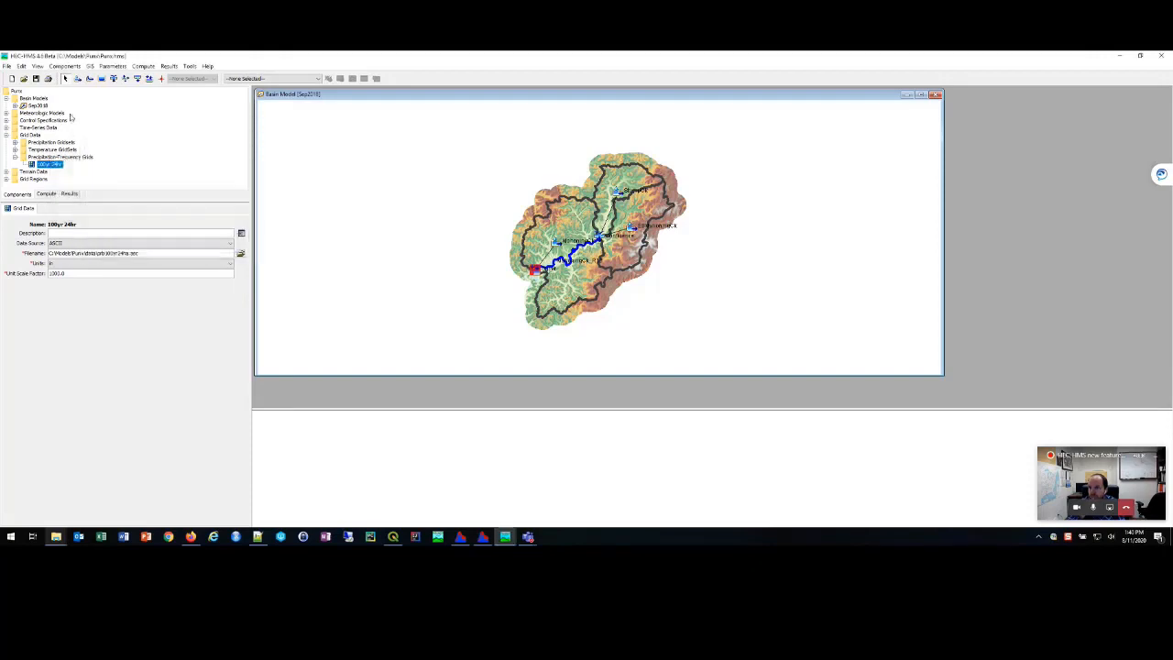
# Step: Change the 100yr 24hr meteorologic model's precipitation method to Hypothetical Storm and accept the loss of its current precipitation data
pyautogui.click(7, 112)
pyautogui.click(40, 127)
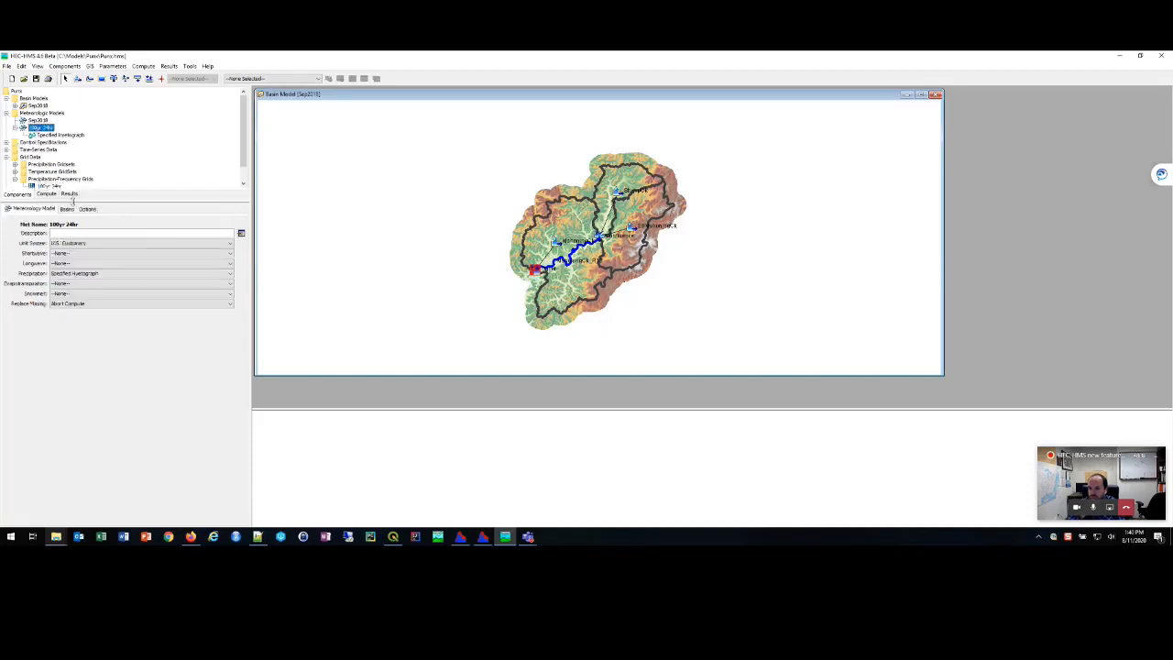
pyautogui.click(113, 274)
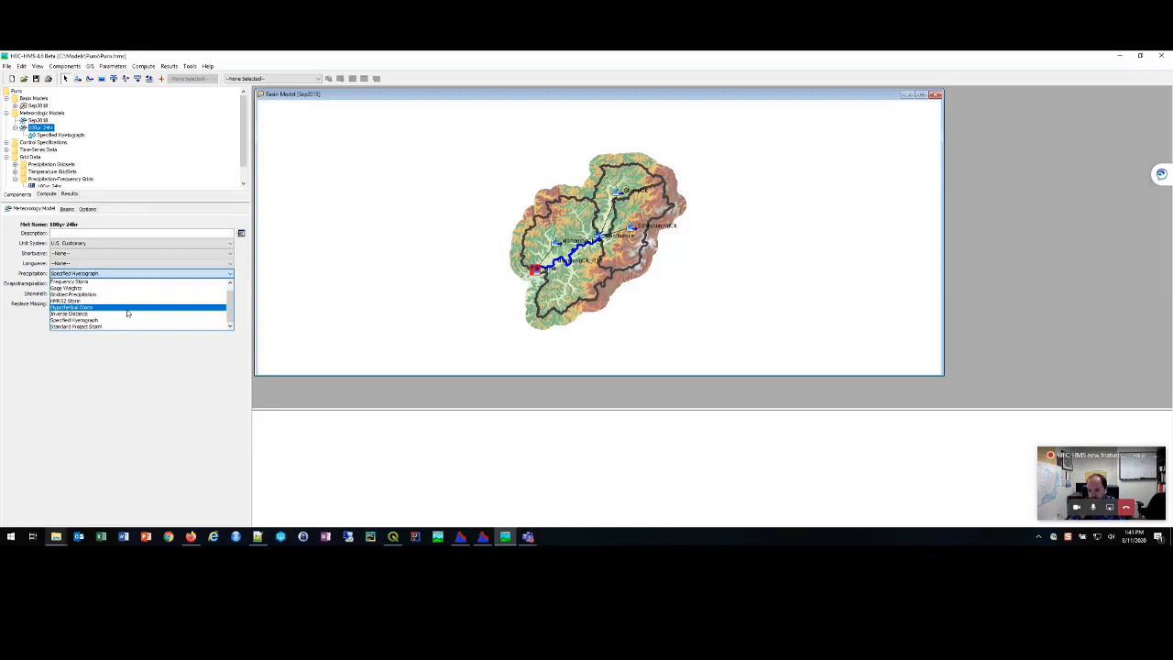
pyautogui.click(128, 314)
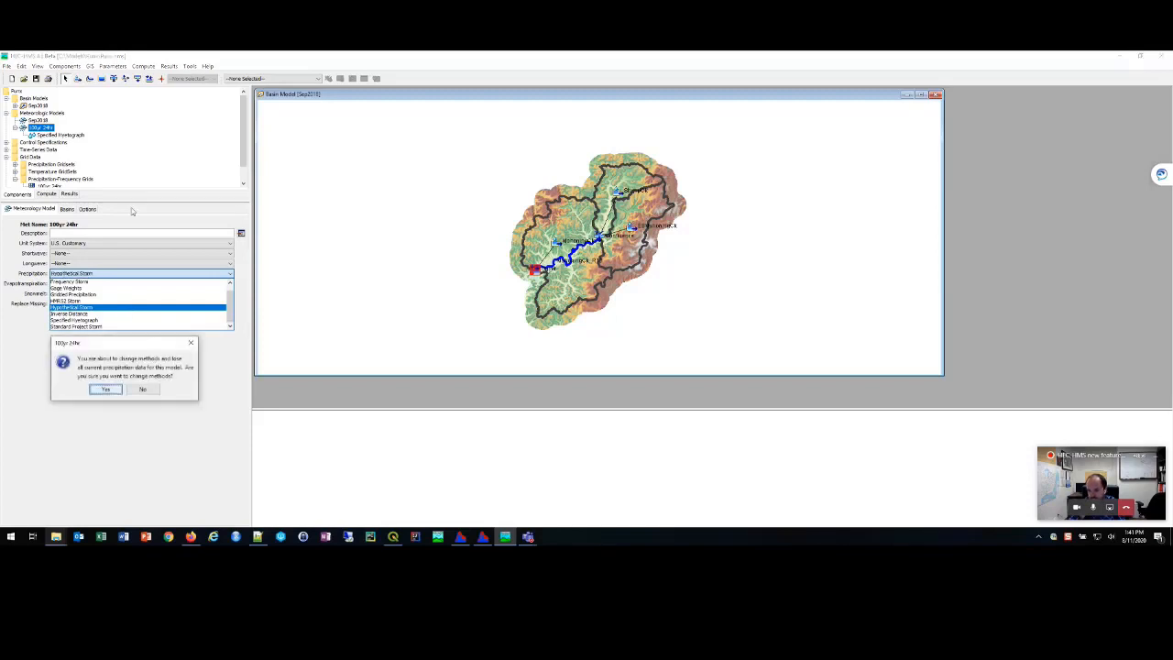
pyautogui.click(117, 394)
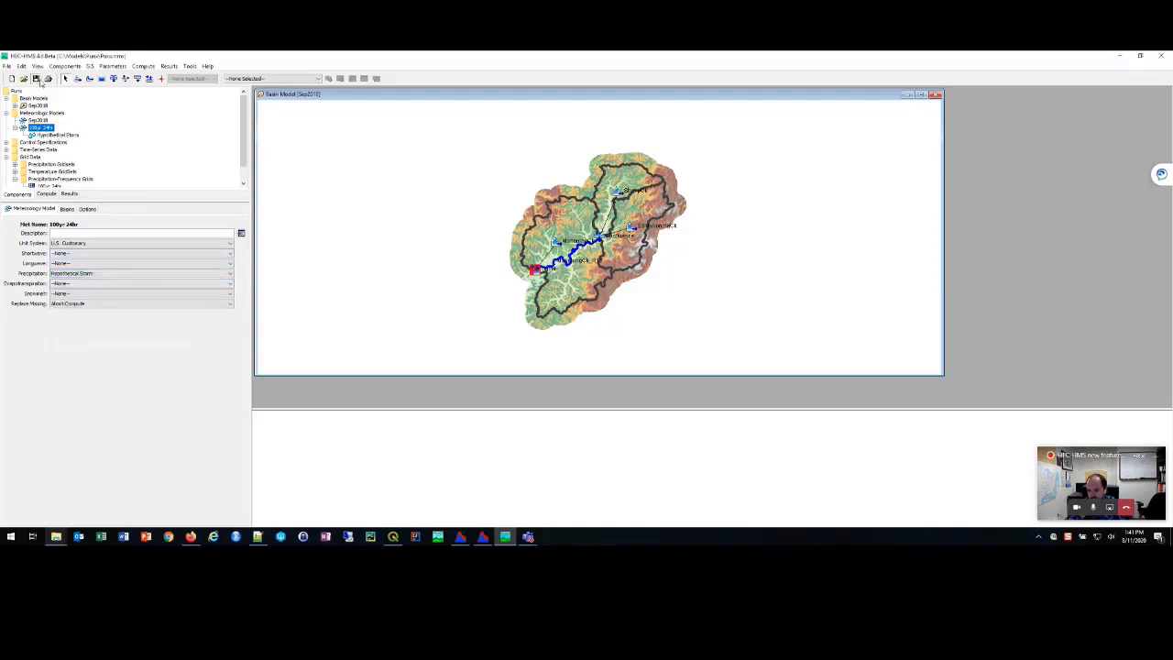
# Step: Include the subbasins of the Sep2018 basin model in the 100yr 24hr meteorologic model
pyautogui.click(66, 209)
pyautogui.click(165, 240)
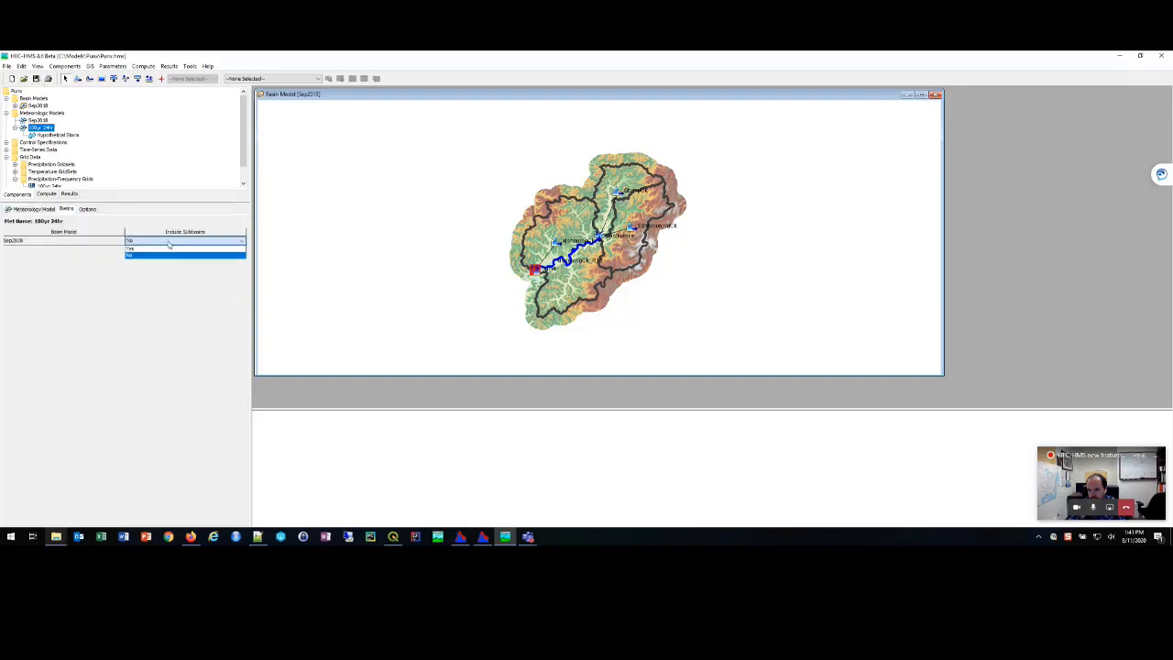
# Step: Set the 100yr 24hr hypothetical storm's method to User-Specified Pattern and its storm duration to 24 hours
pyautogui.click(52, 136)
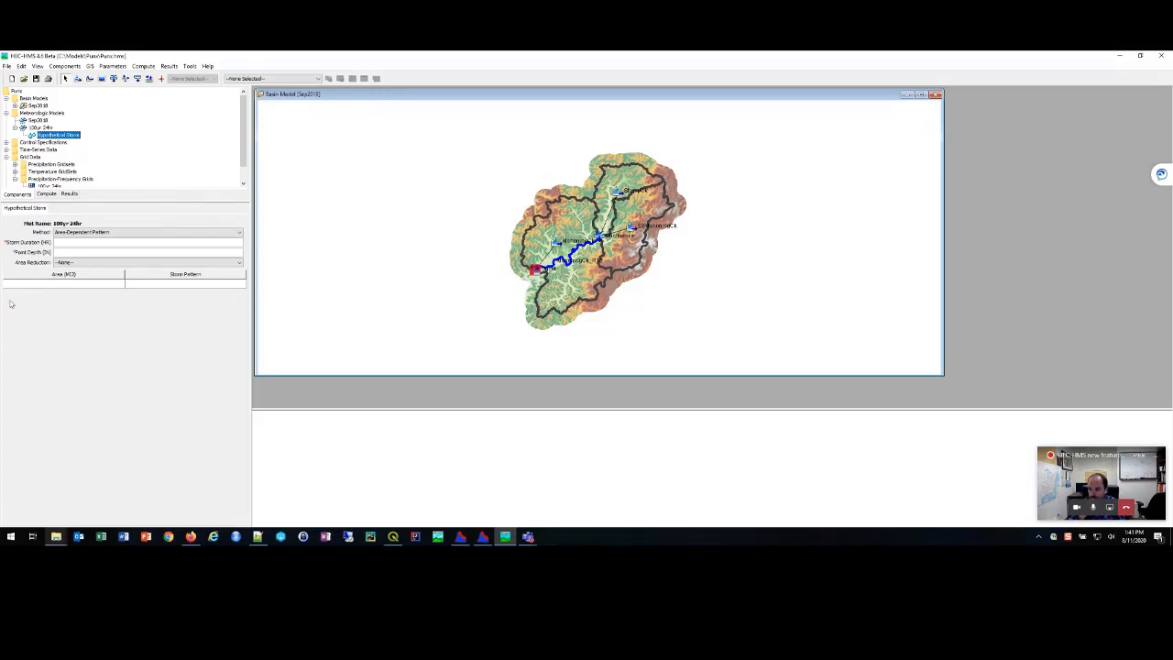
pyautogui.click(81, 234)
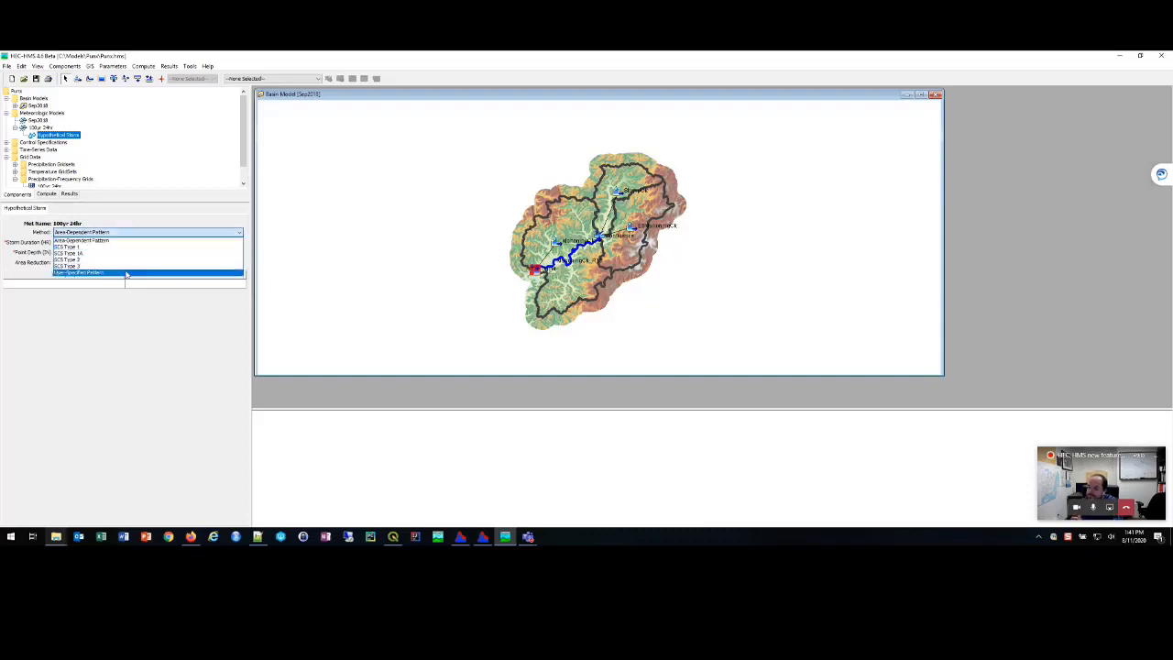
pyautogui.click(127, 273)
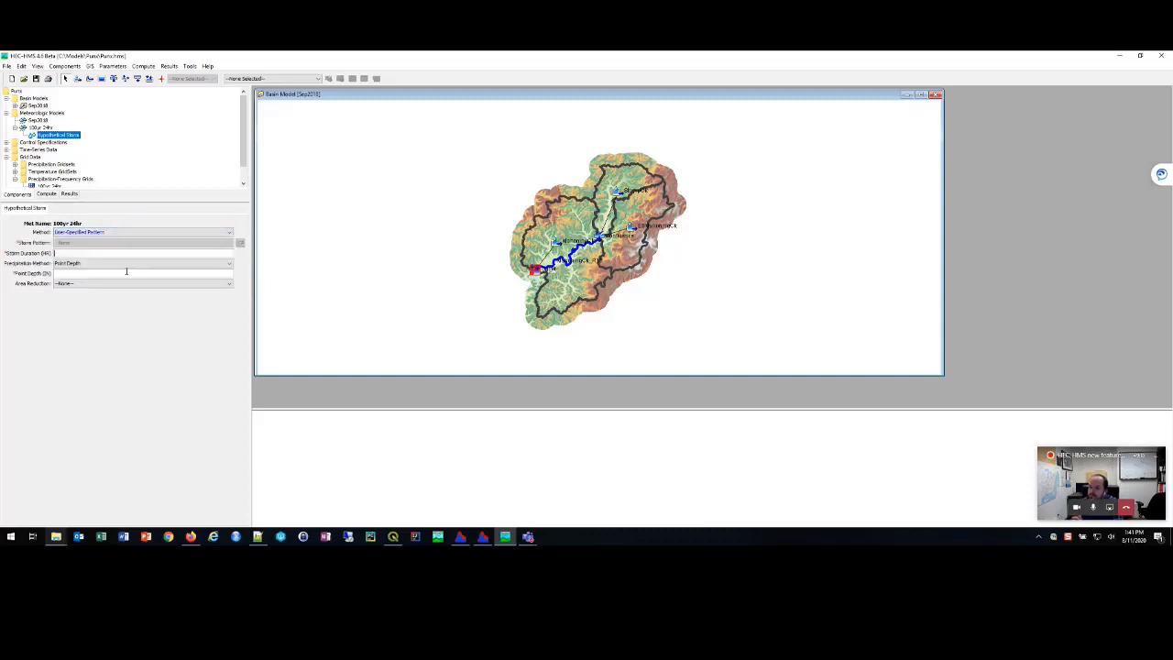
pyautogui.click(91, 234)
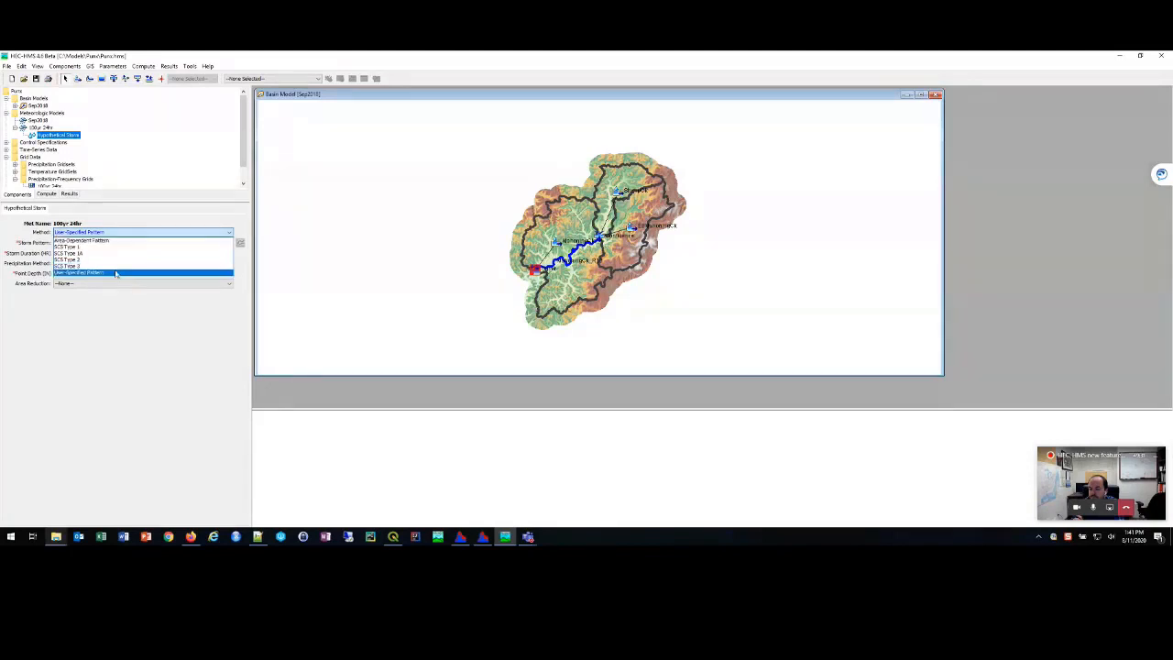
pyautogui.click(117, 273)
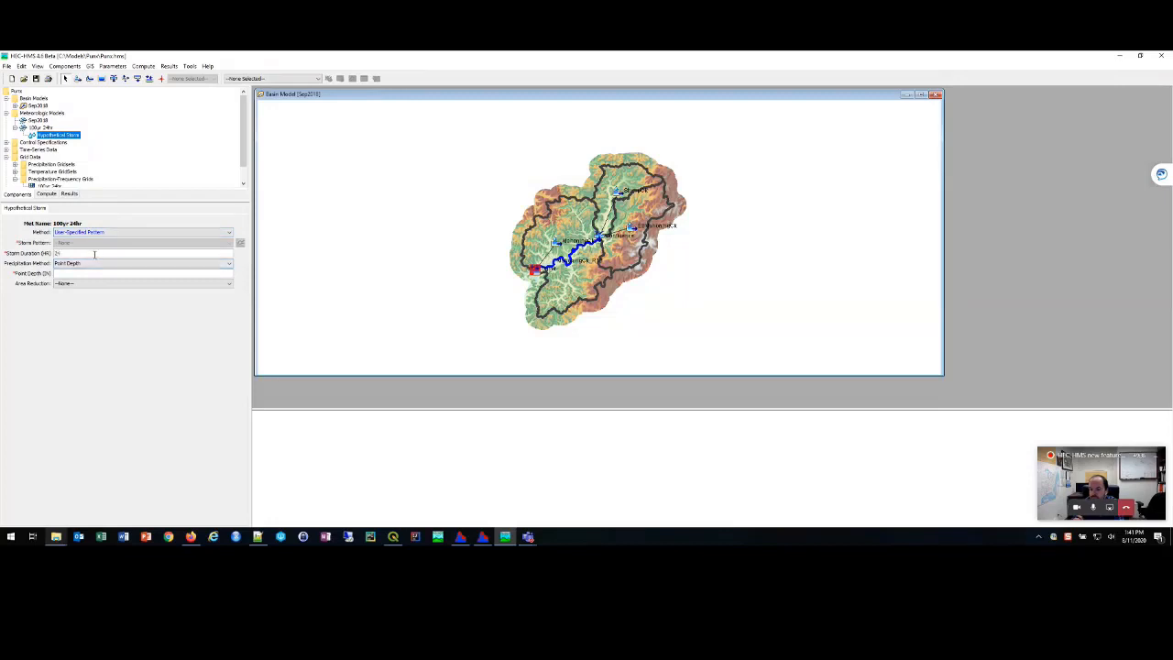
# Step: Set the storm's precipitation method to Precipitation-Frequency Grid using the 100yr 24hr grid, and save the project
pyautogui.click(92, 264)
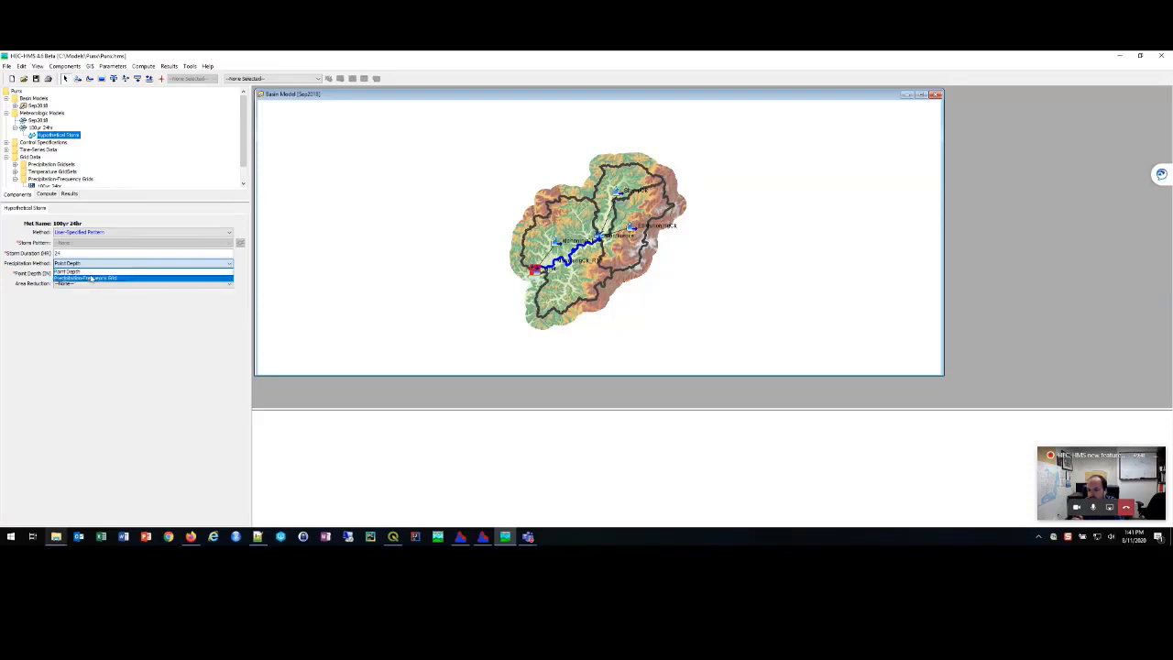
pyautogui.click(91, 279)
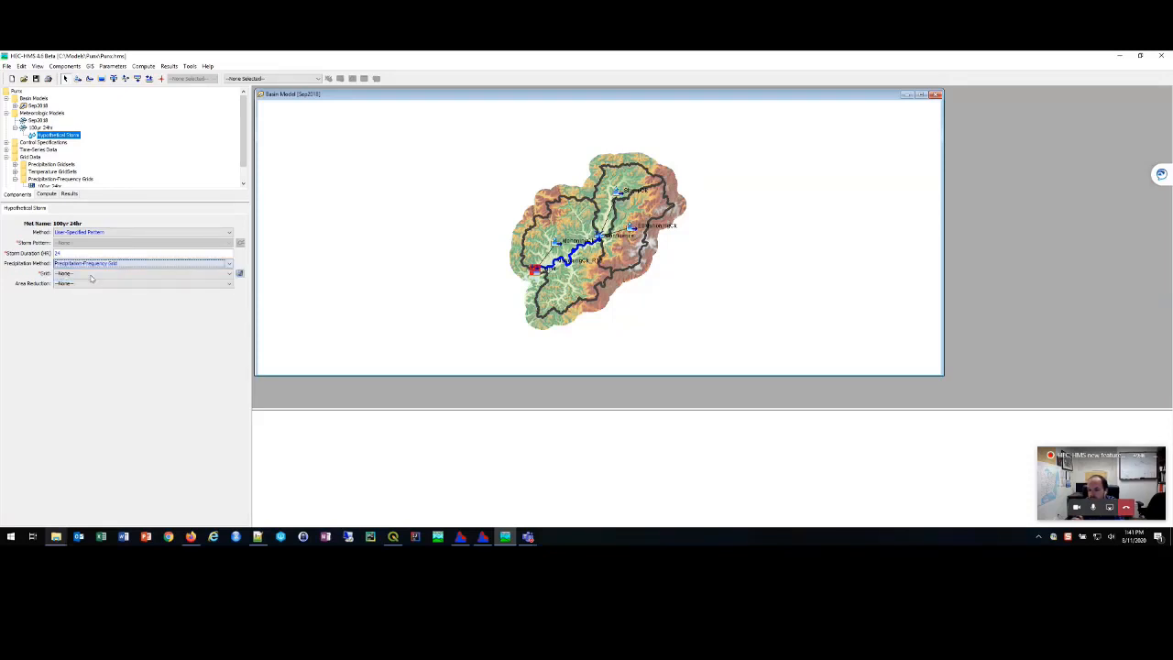
pyautogui.click(91, 275)
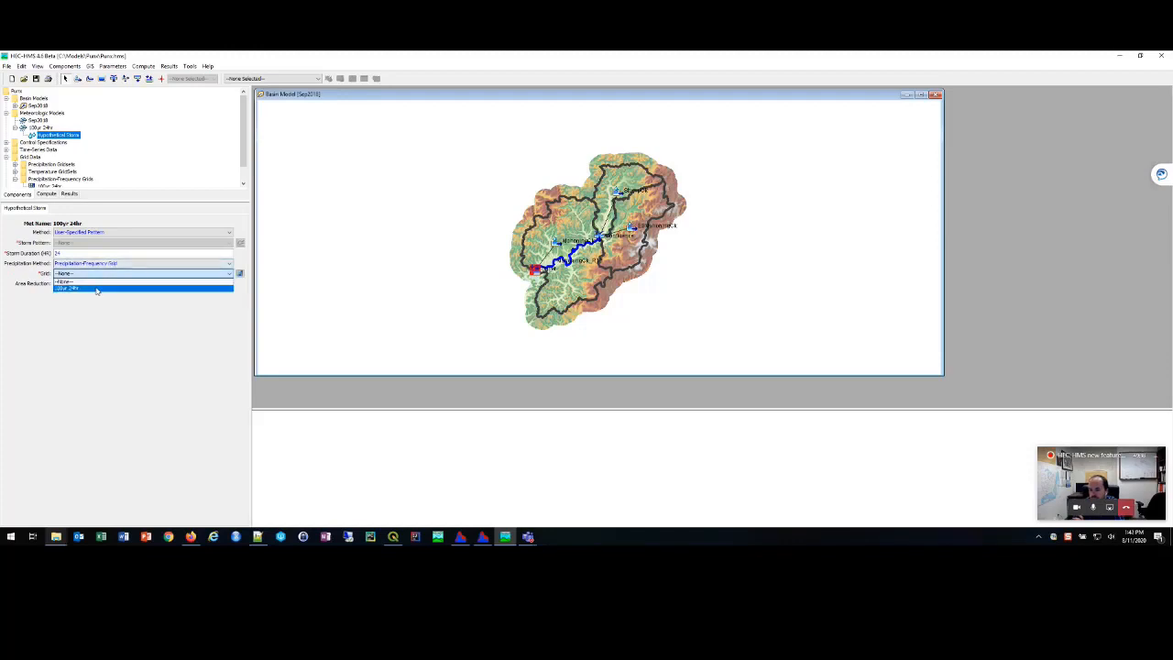
pyautogui.click(97, 288)
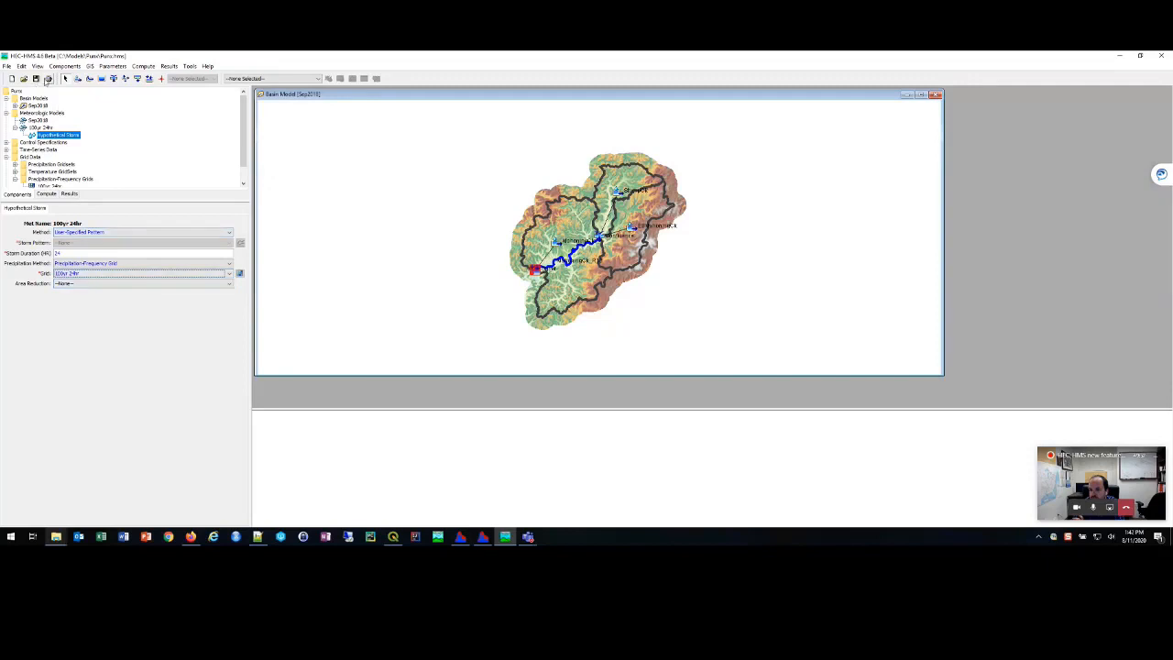
pyautogui.click(37, 79)
# Step: Switch to QGIS and examine how the orb100yr24ha precipitation grid varies across the Punx subbasins and over its full extent
pyautogui.click(392, 536)
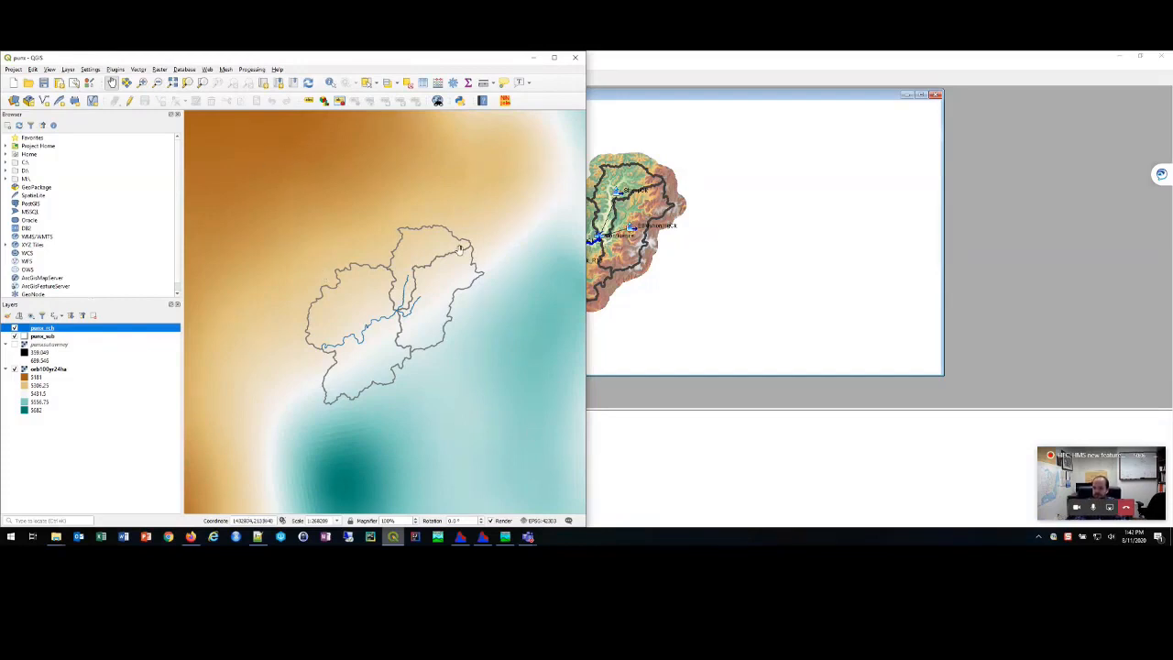
pyautogui.scroll(-3, 296, 299)
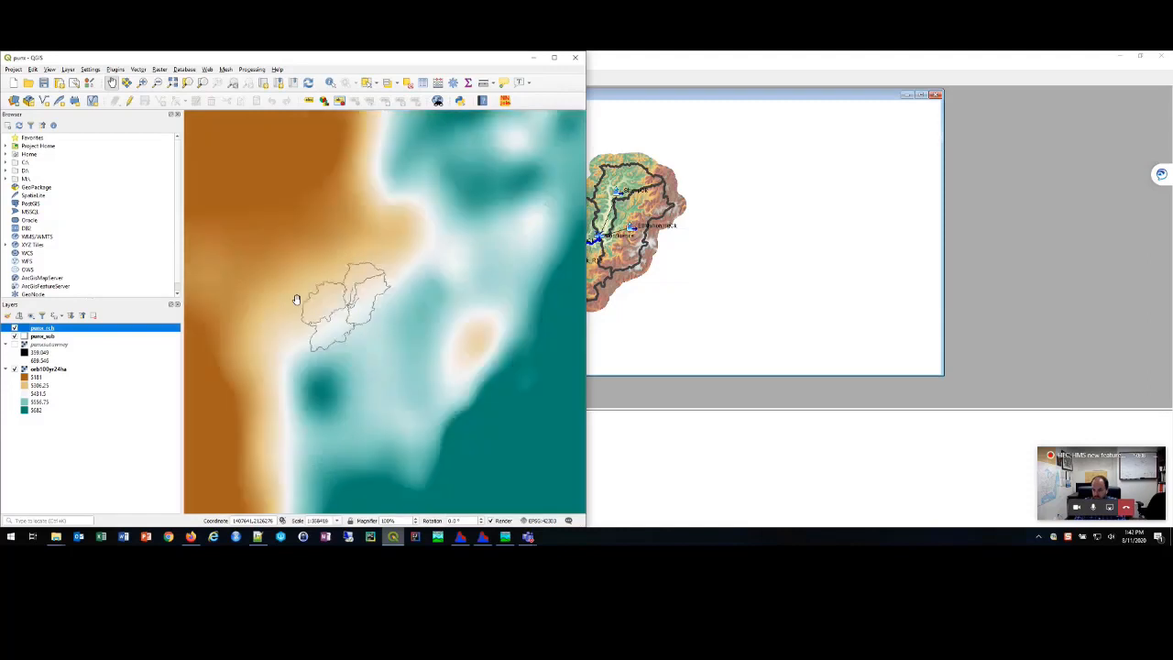
pyautogui.scroll(-2, 296, 299)
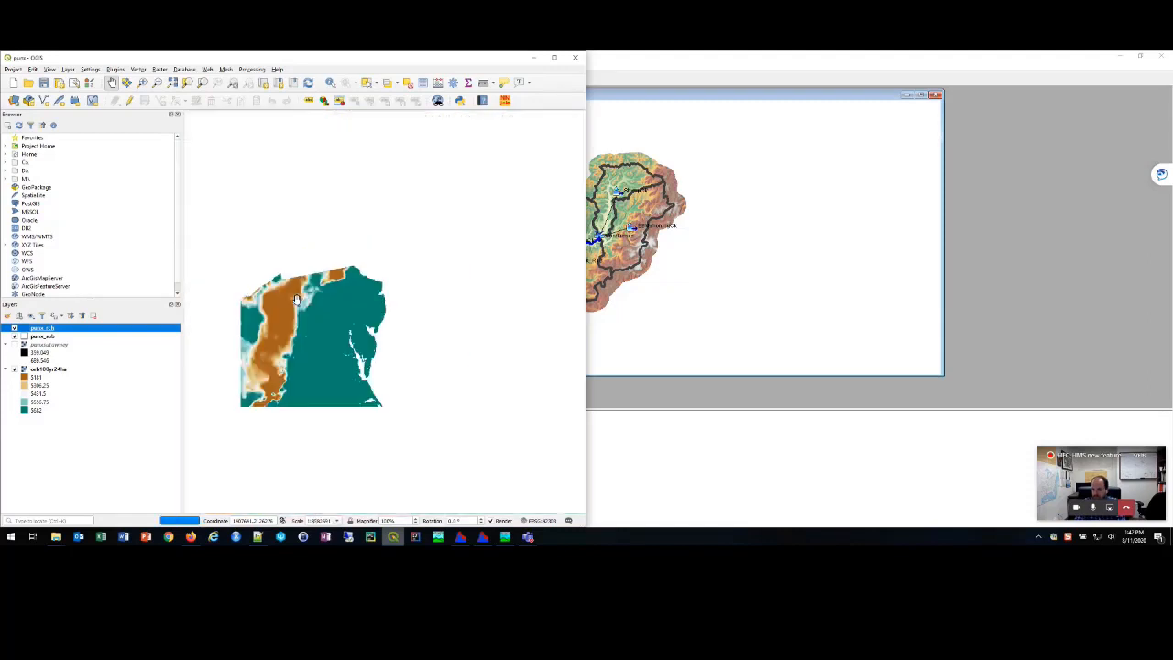
pyautogui.scroll(3, 296, 303)
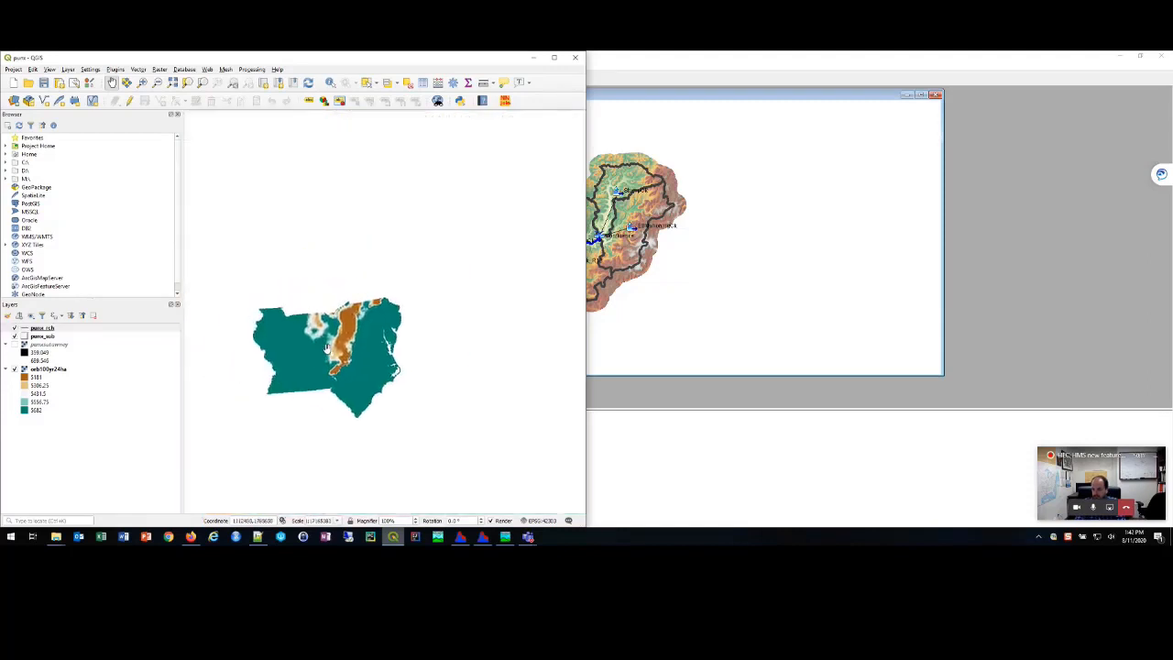
pyautogui.moveTo(327, 348); pyautogui.dragTo(357, 348)
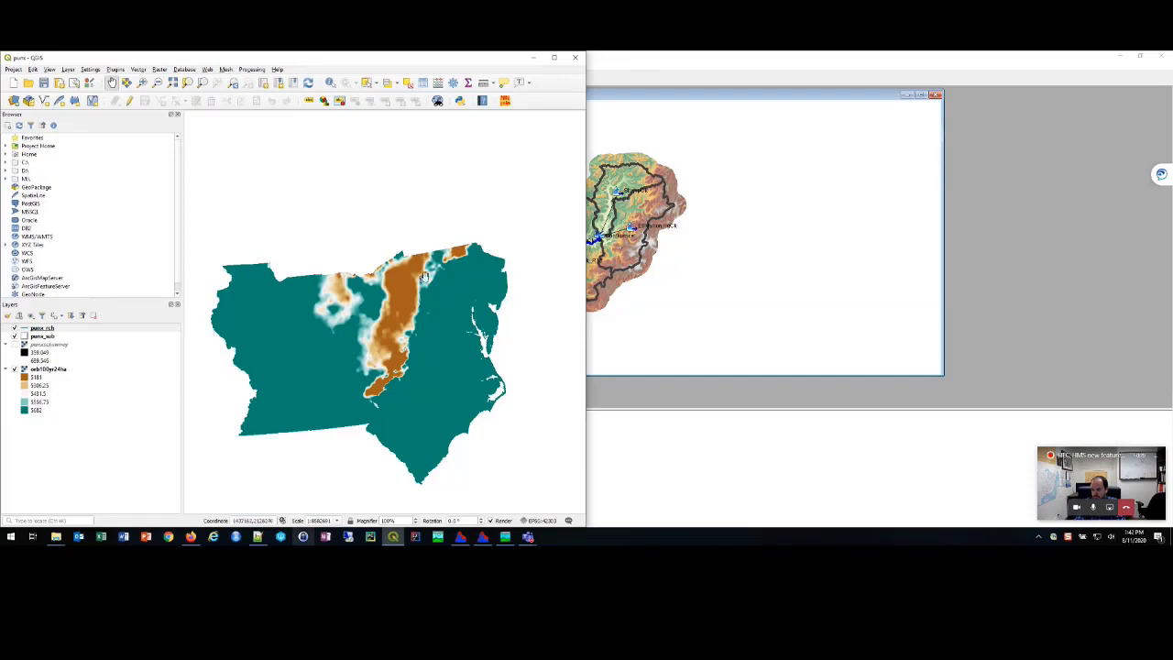
pyautogui.scroll(5, 425, 277)
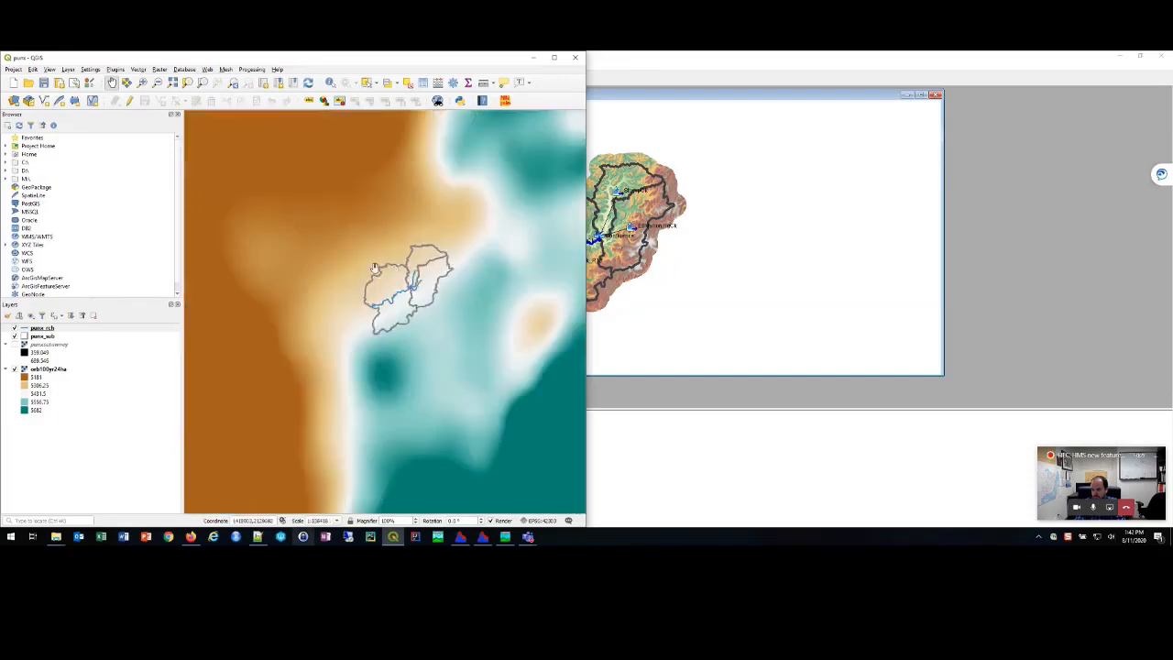
pyautogui.scroll(1, 453, 279)
pyautogui.moveTo(322, 219); pyautogui.dragTo(369, 255)
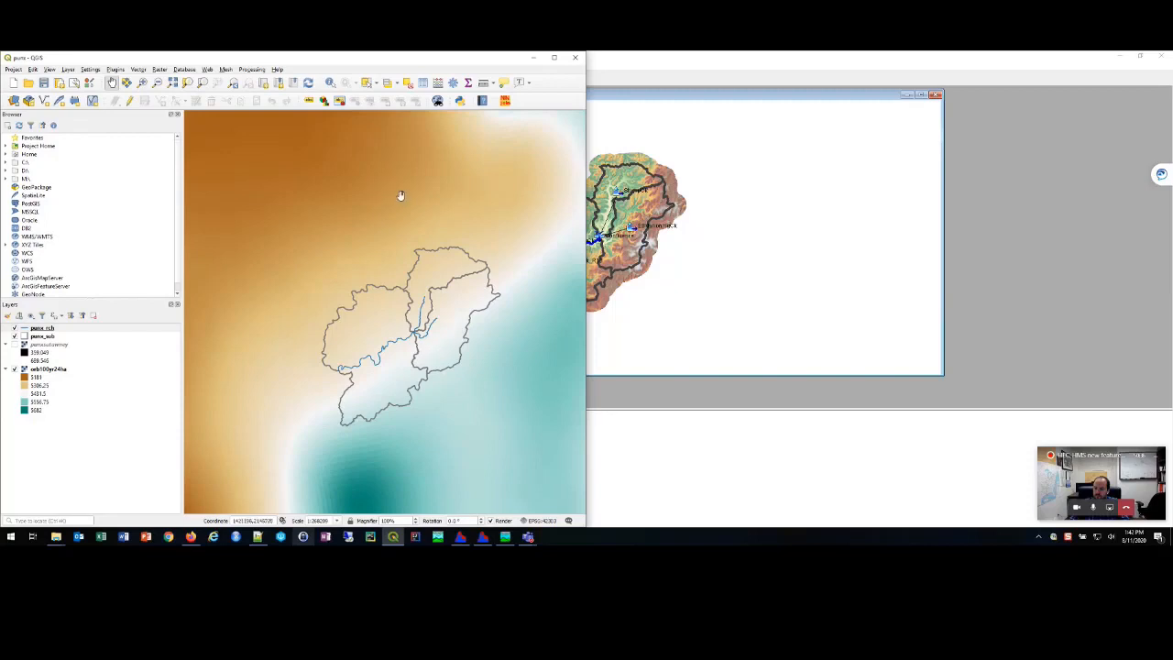
pyautogui.moveTo(529, 296); pyautogui.dragTo(495, 275)
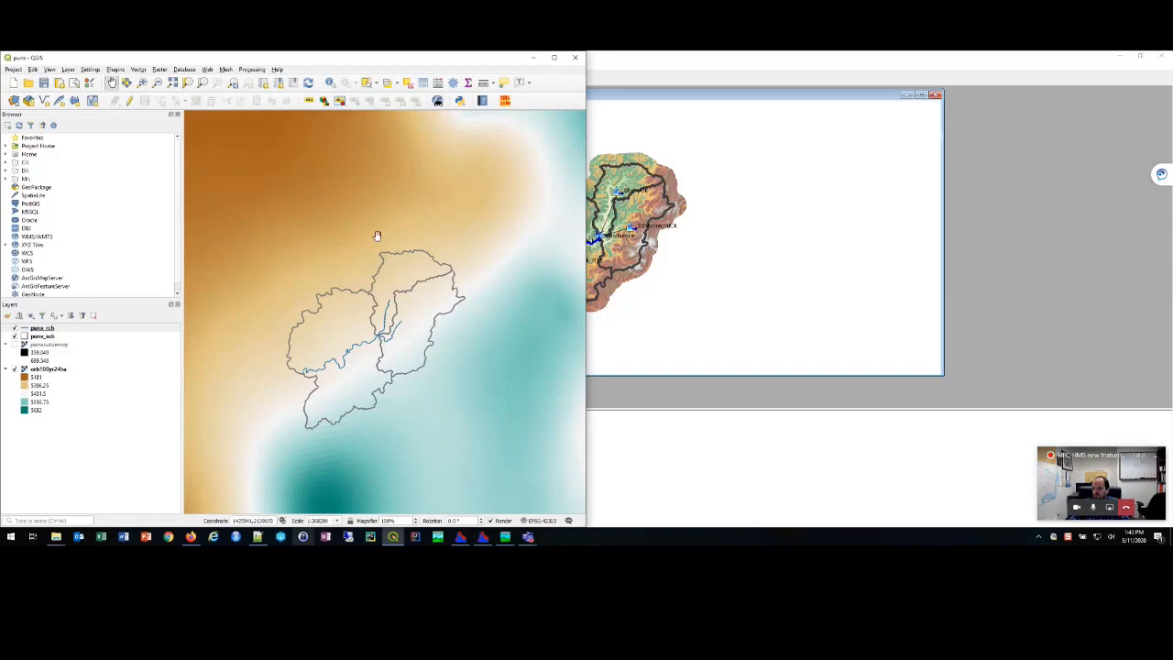
pyautogui.scroll(-5, 376, 235)
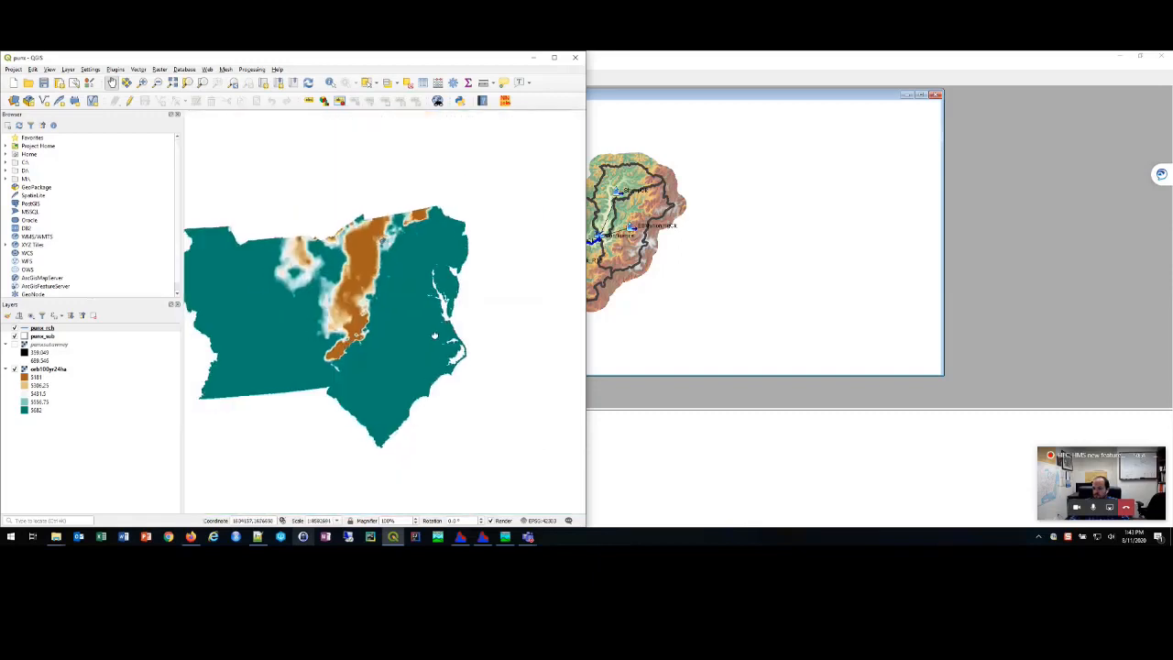
pyautogui.moveTo(377, 236); pyautogui.dragTo(428, 249)
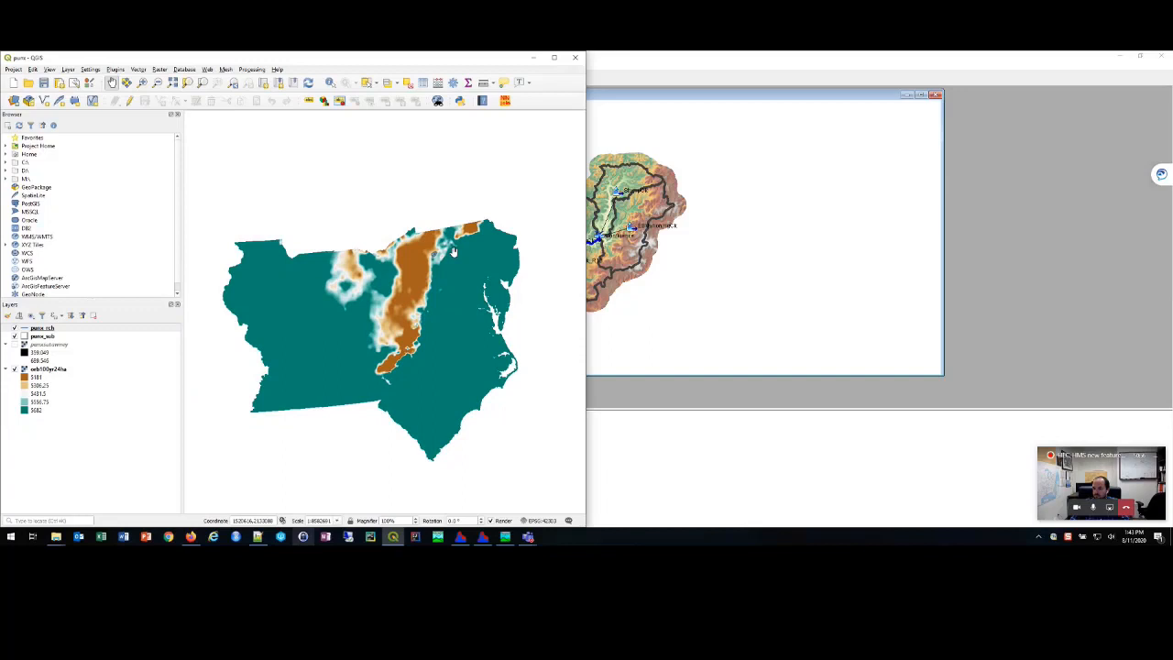
pyautogui.click(535, 60)
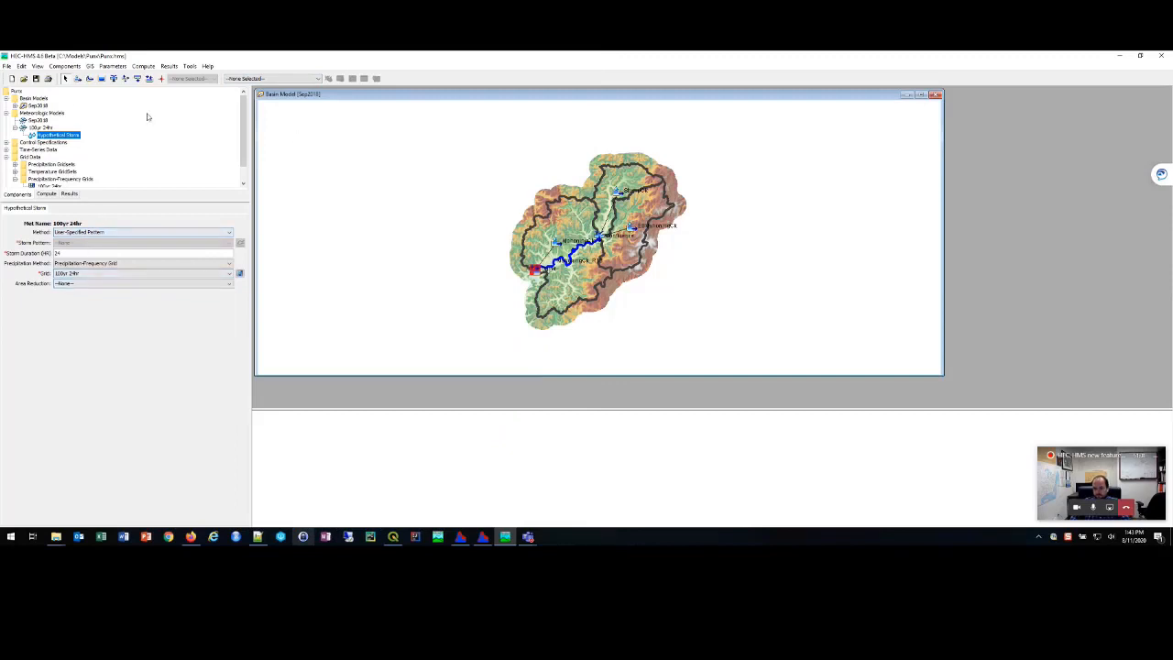
# Step: Create a percentage curve named 2Q 10% in the project's paired data
pyautogui.click(63, 67)
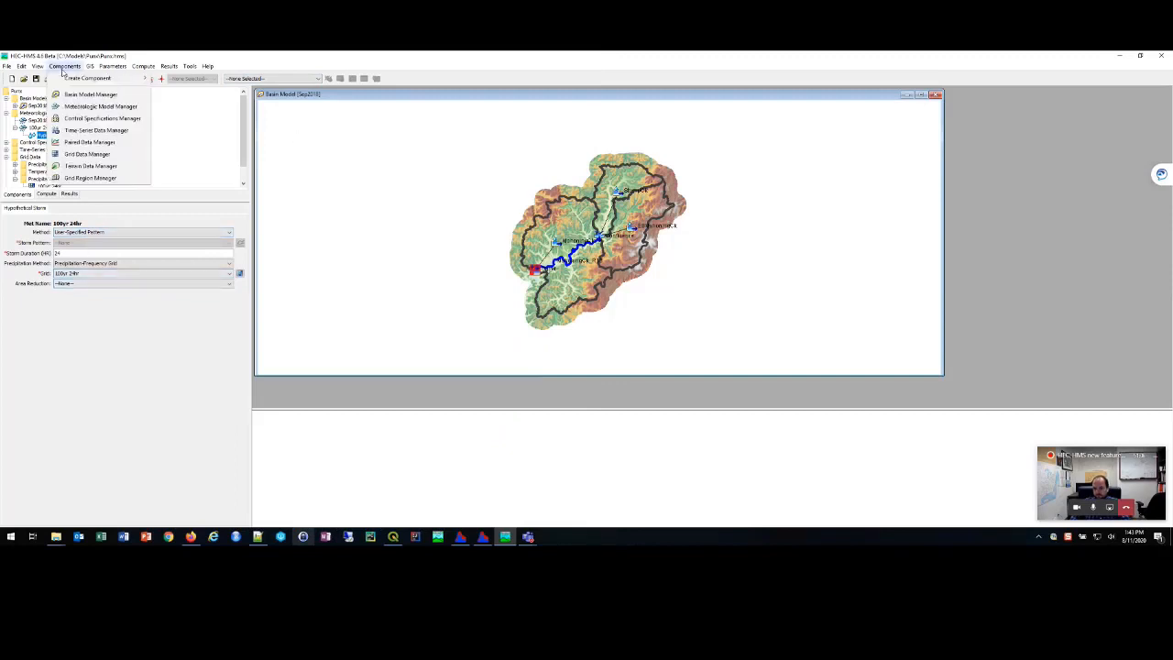
pyautogui.click(89, 142)
pyautogui.click(170, 142)
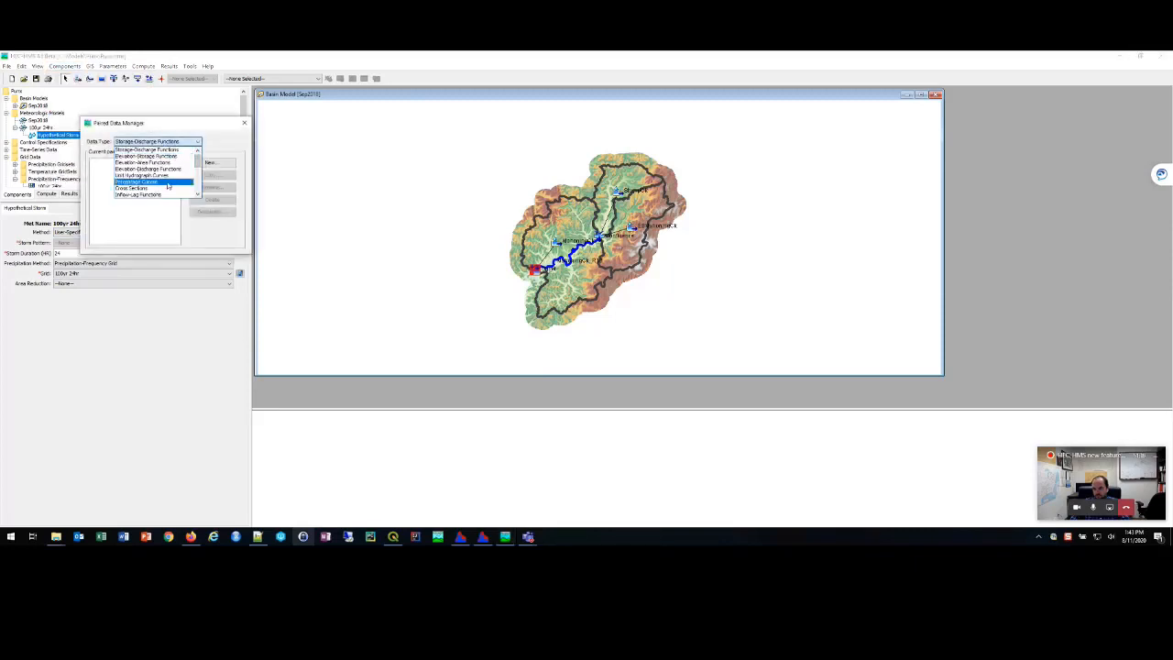
pyautogui.moveTo(197, 160)
pyautogui.mouseDown()
pyautogui.moveTo(196, 189)
pyautogui.moveTo(197, 163)
pyautogui.mouseUp()
pyautogui.click(162, 183)
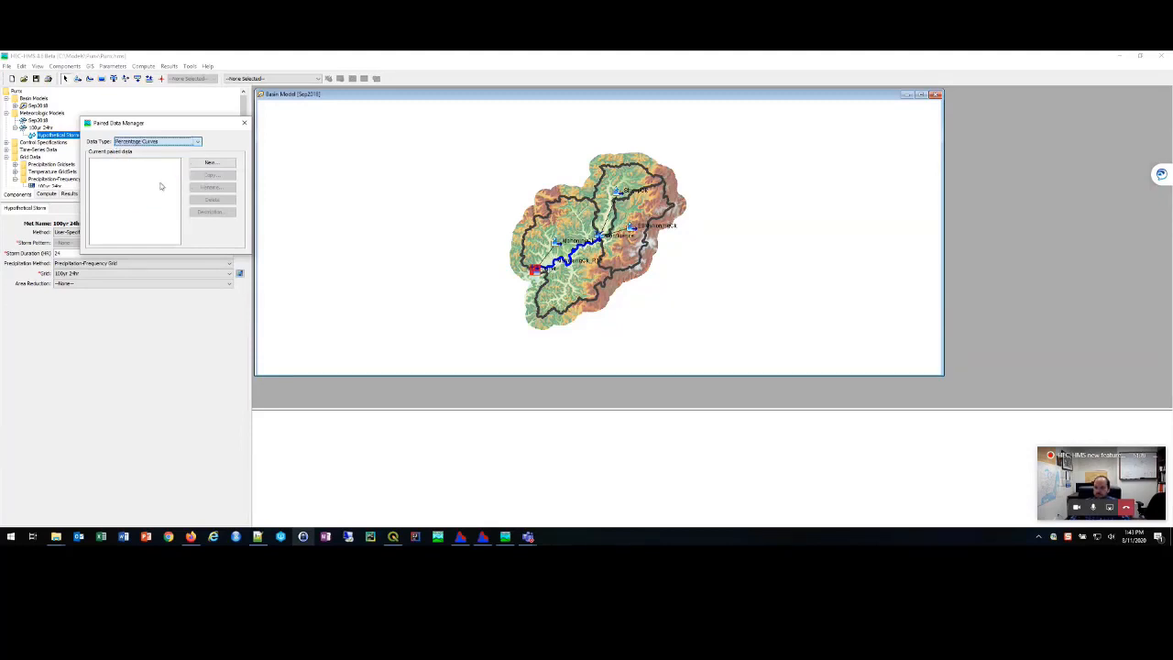
pyautogui.click(211, 162)
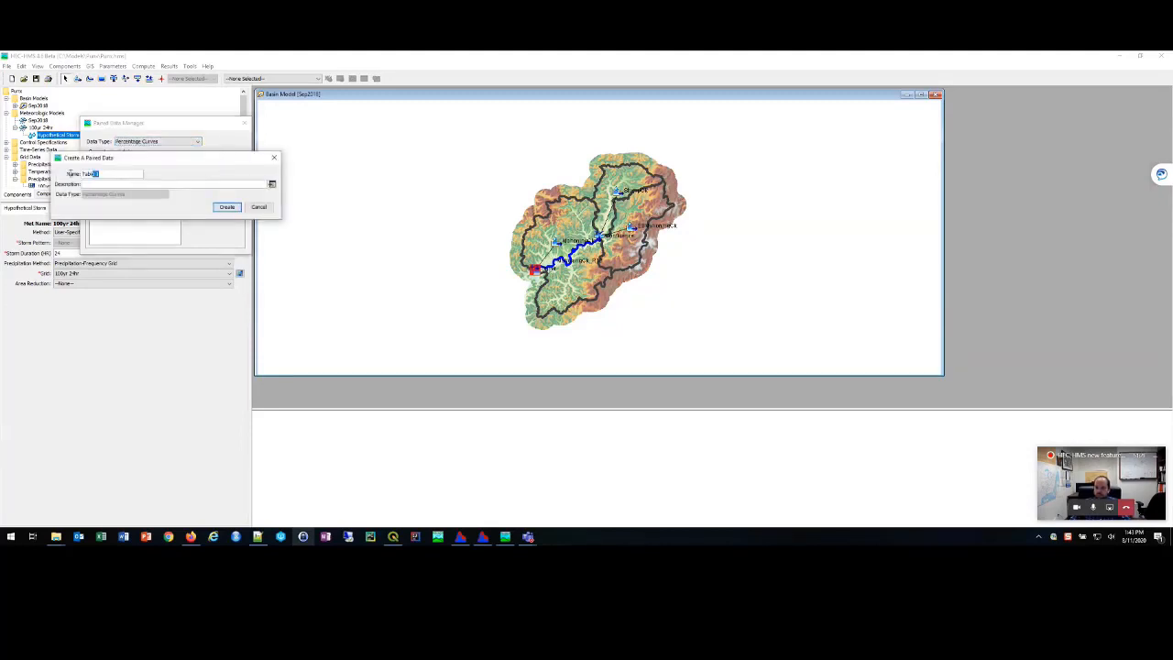
pyautogui.write('2Q 10%')
pyautogui.click(226, 206)
pyautogui.click(244, 123)
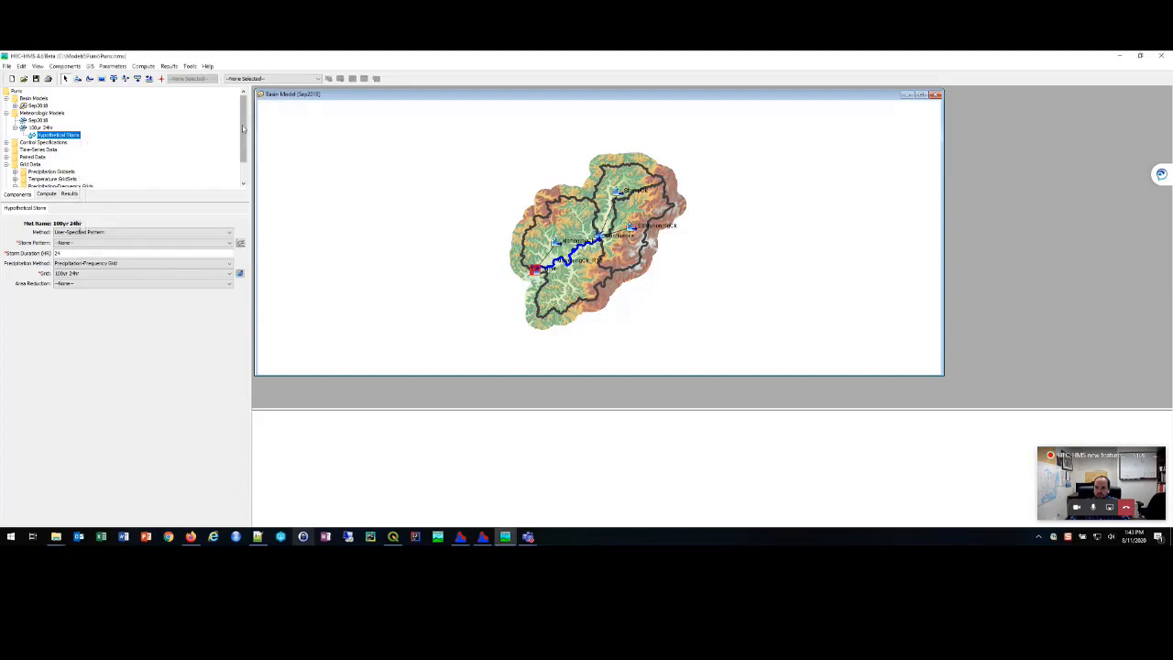
# Step: Switch to Firefox and view NOAA's Temporal Distributions page for 6-, 12-, 24- and 96-hour durations
pyautogui.moveTo(453, 539)
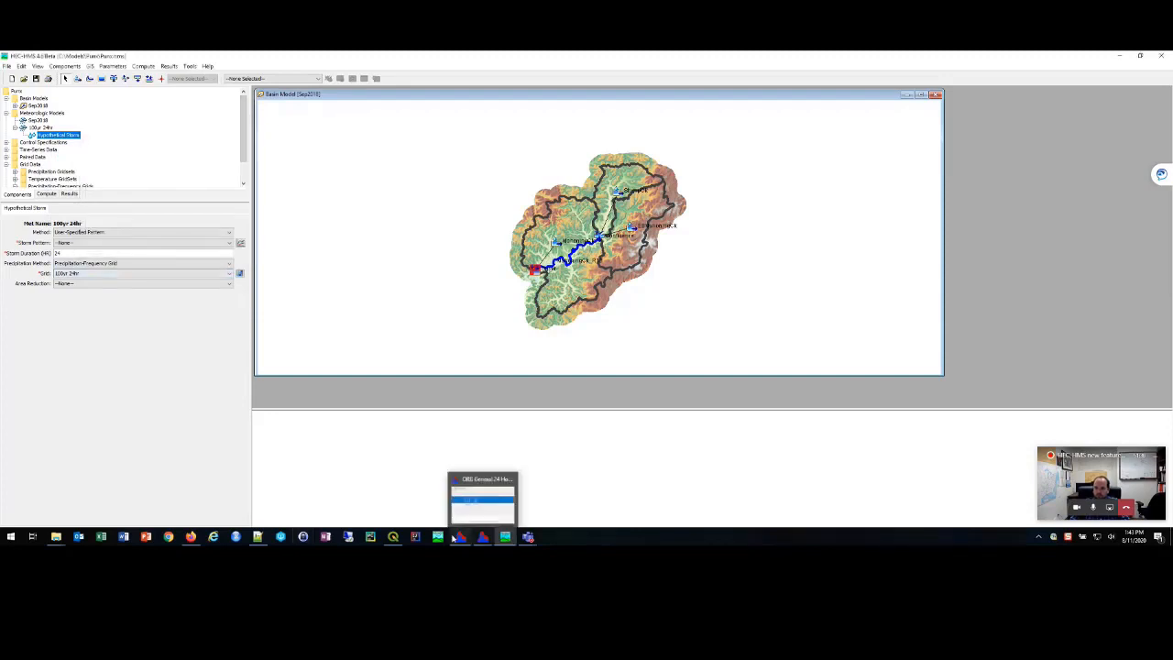
pyautogui.click(194, 537)
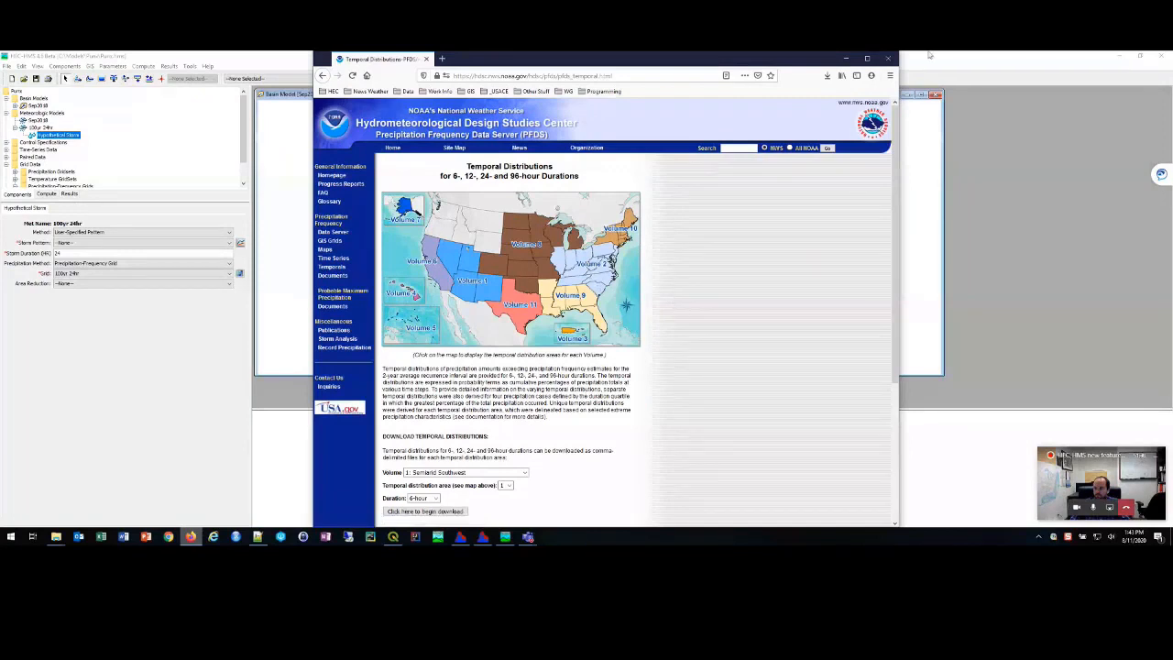
pyautogui.click(845, 58)
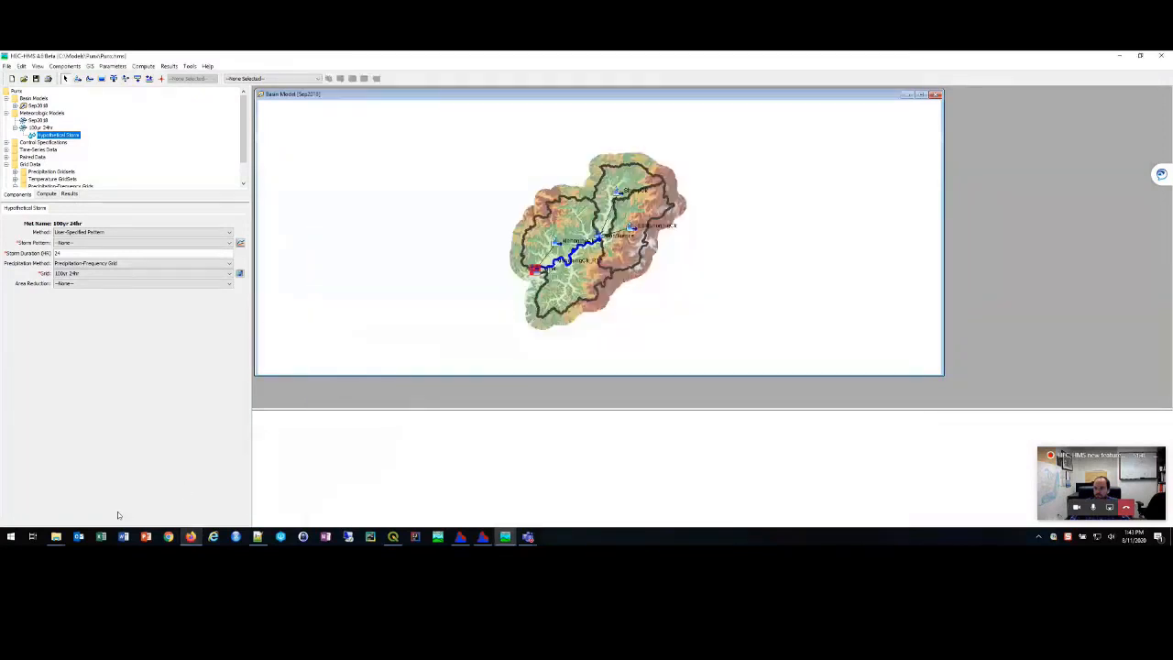
# Step: Switch to Notepad++ and examine the quartile and all-cases tables in the NOAA Atlas 14 24-hour temporal distribution CSV file
pyautogui.click(258, 535)
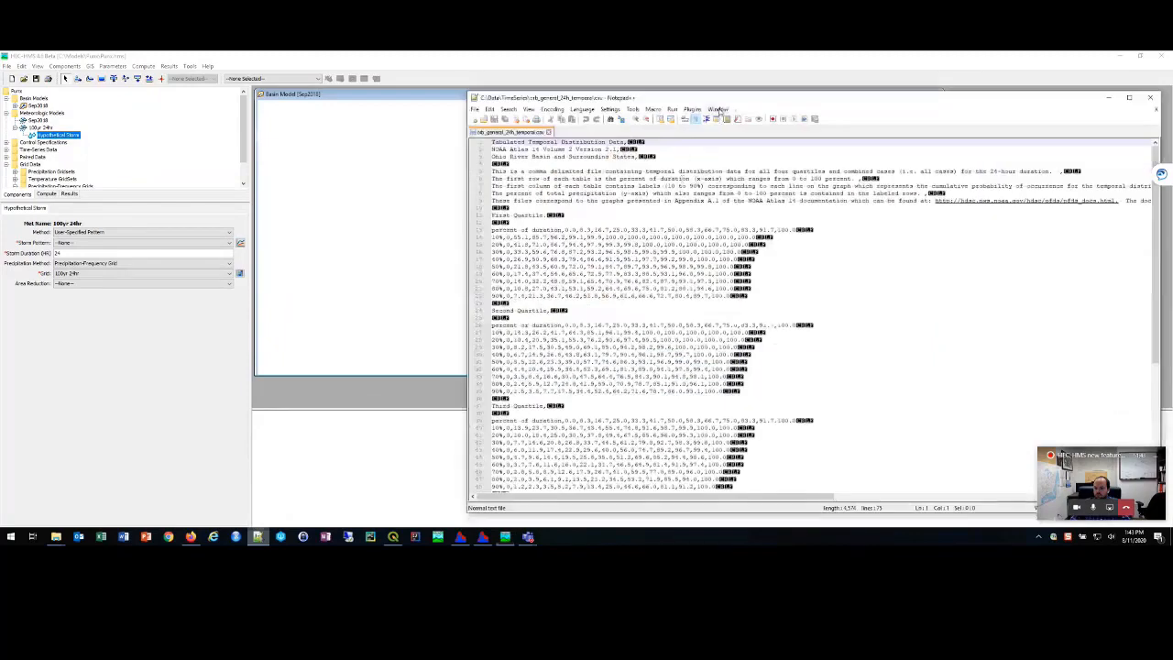
pyautogui.moveTo(719, 103); pyautogui.dragTo(645, 94)
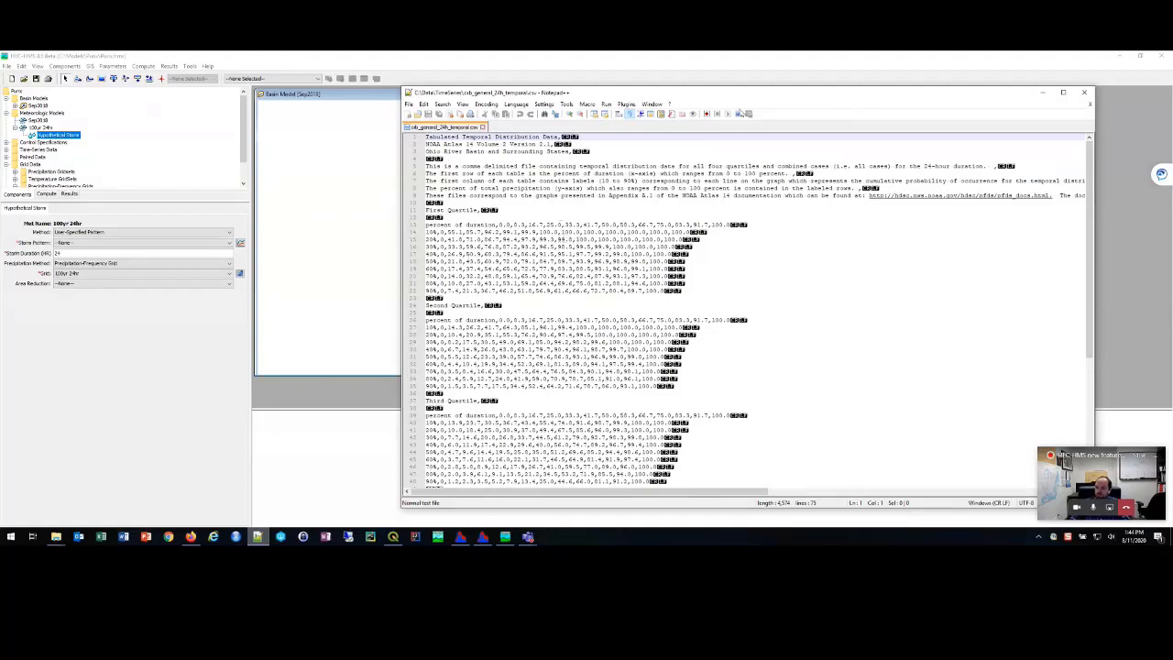
pyautogui.moveTo(735, 96); pyautogui.dragTo(709, 90)
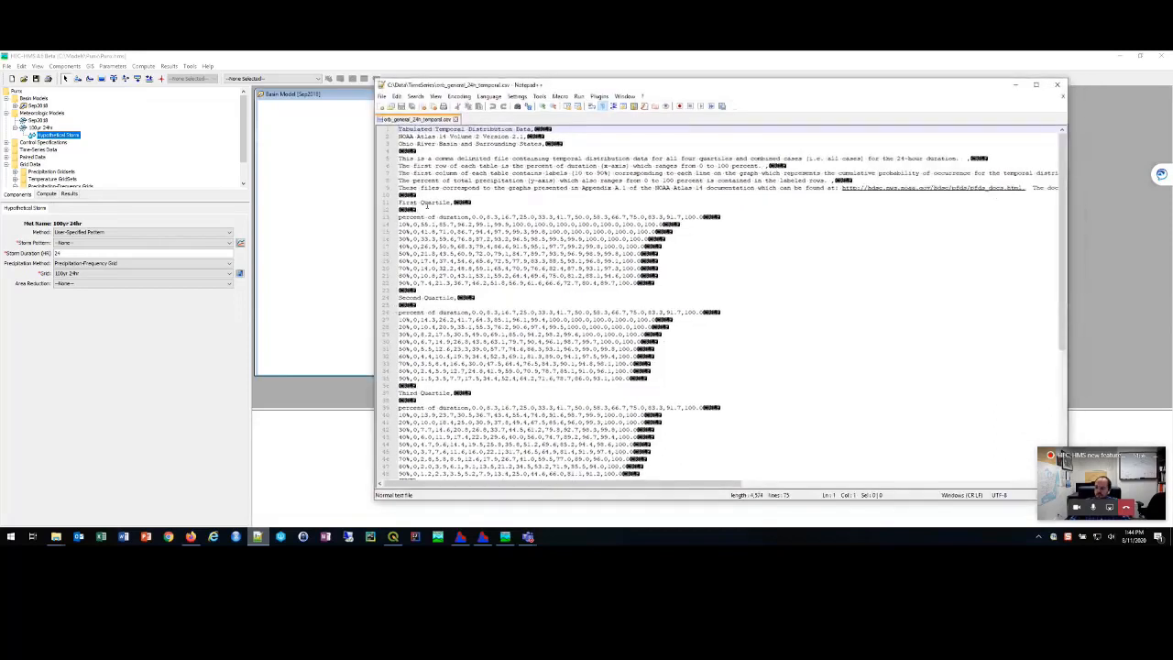
pyautogui.scroll(-4, 436, 295)
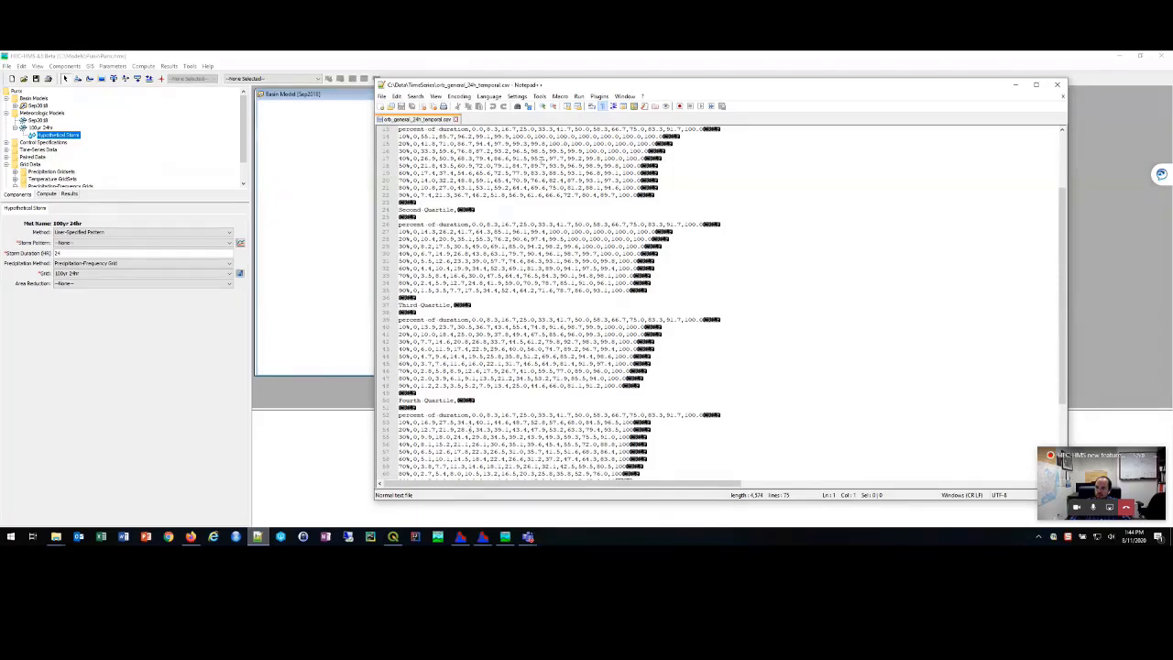
pyautogui.scroll(-5, 538, 190)
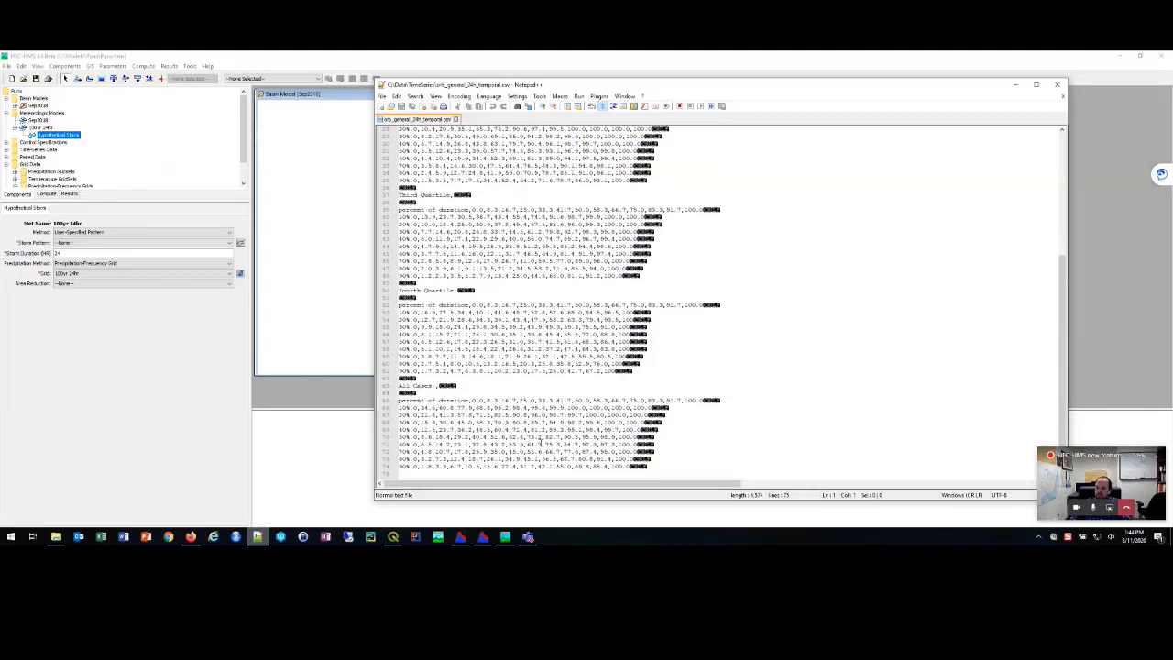
pyautogui.scroll(9, 538, 364)
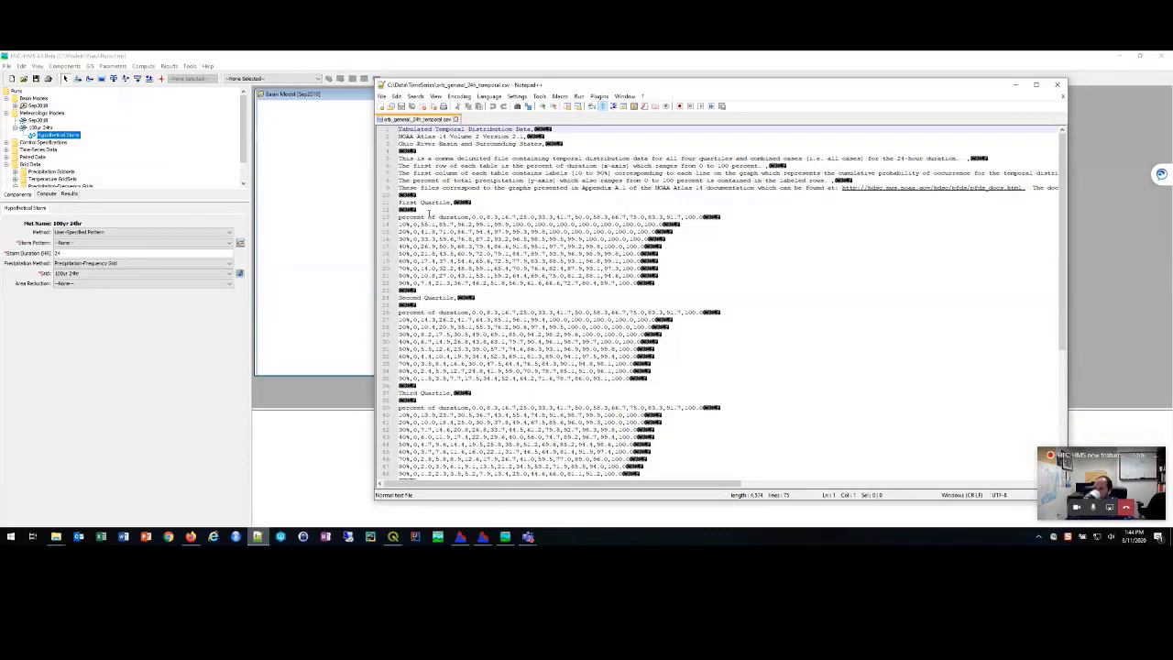
# Step: Examine the 10% and 90% rows of the First Quartile table and the 10% row of the Second Quartile table
pyautogui.moveTo(400, 224); pyautogui.dragTo(682, 224)
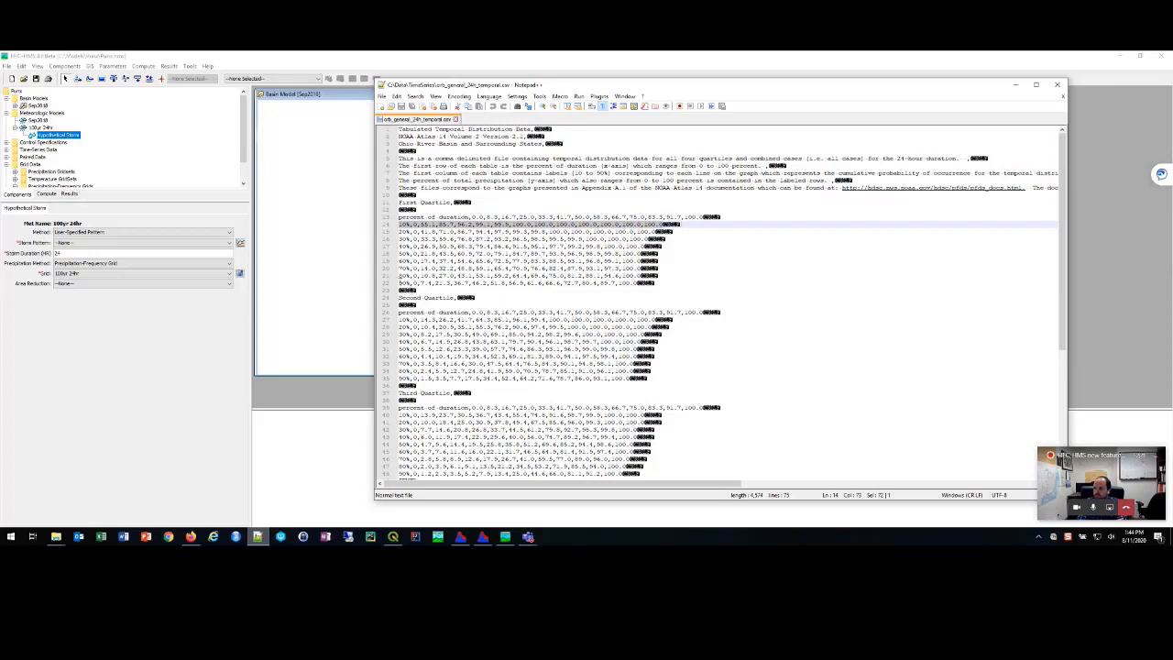
pyautogui.moveTo(399, 282); pyautogui.dragTo(655, 284)
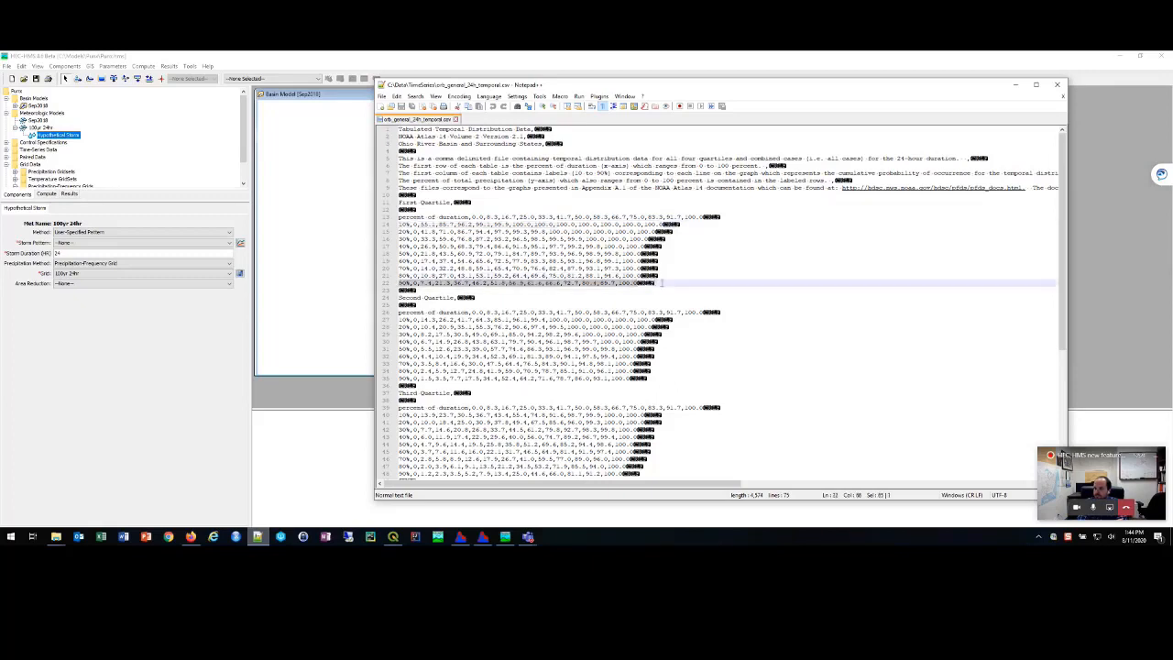
pyautogui.click(662, 283)
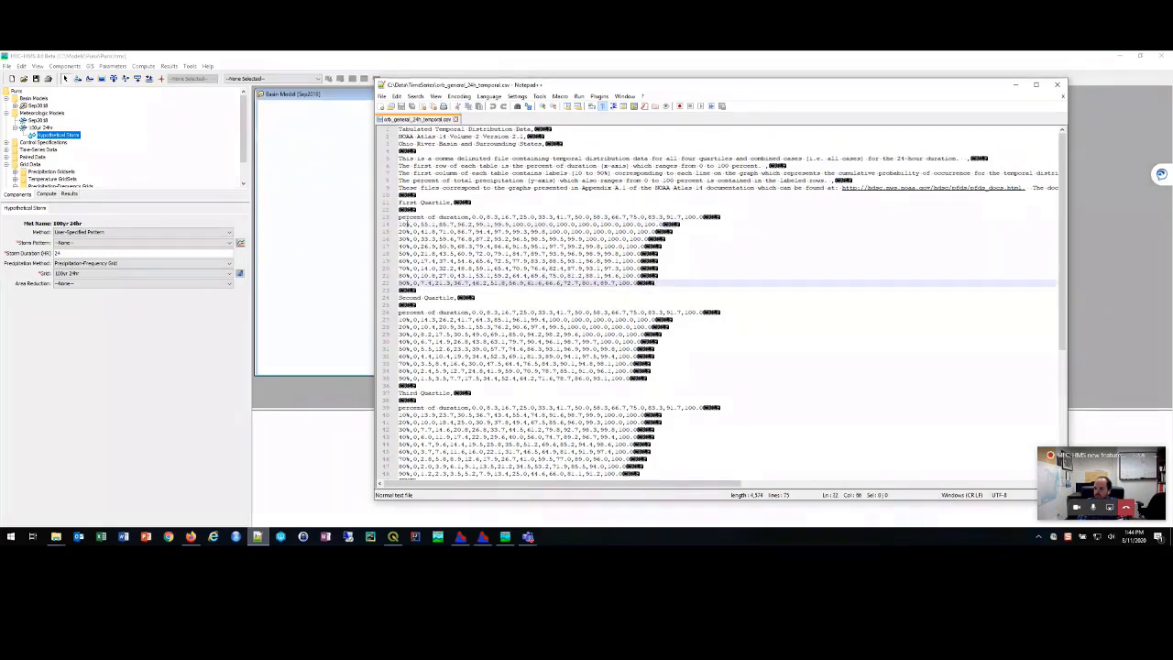
pyautogui.click(406, 224)
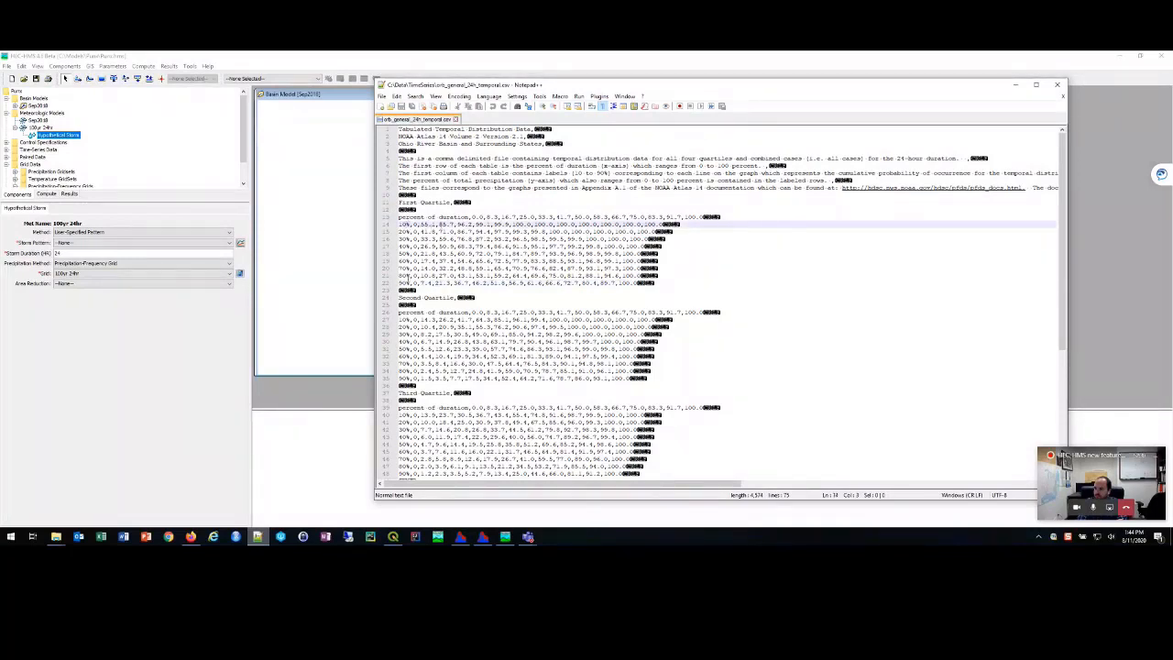
pyautogui.moveTo(401, 284); pyautogui.dragTo(658, 284)
pyautogui.click(659, 282)
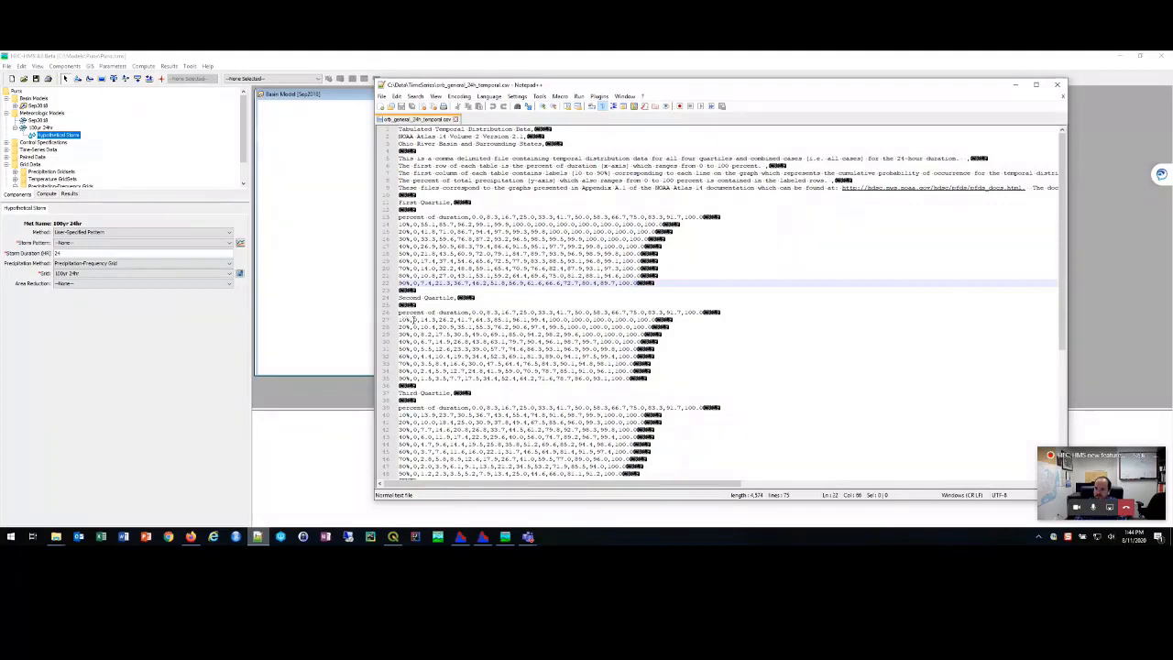
pyautogui.moveTo(416, 320); pyautogui.dragTo(674, 320)
pyautogui.click(686, 321)
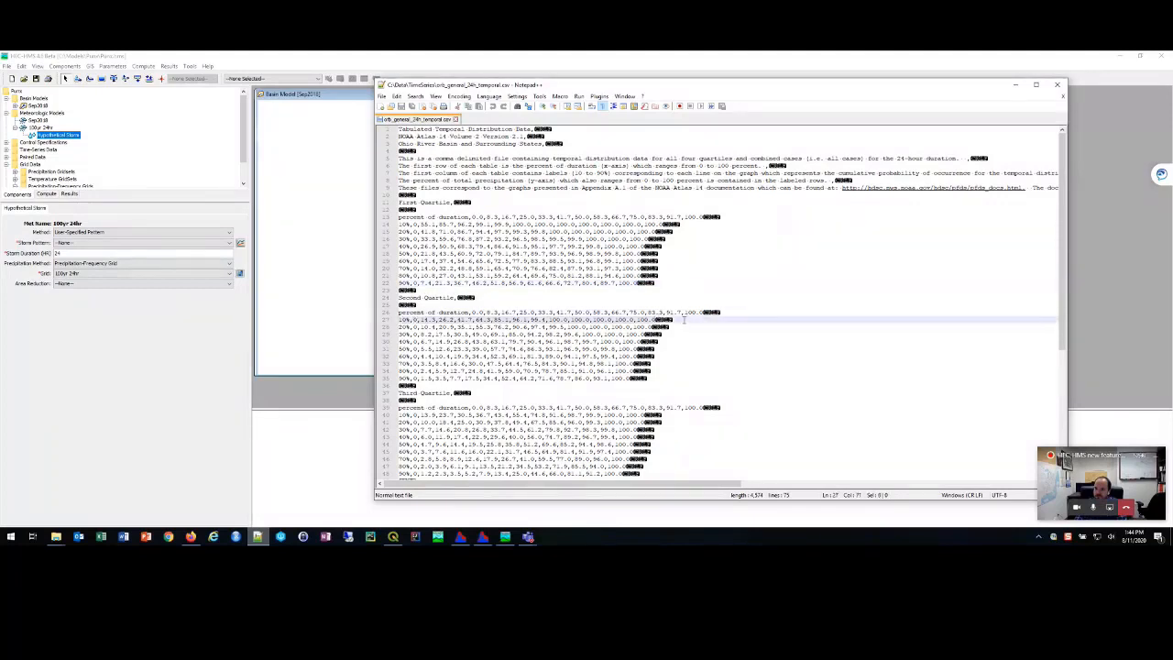
# Step: Switch to HEC-DSSVue and plot the selected second-quartile curves from ORB General 24 Hour Patterns.dss
pyautogui.click(484, 537)
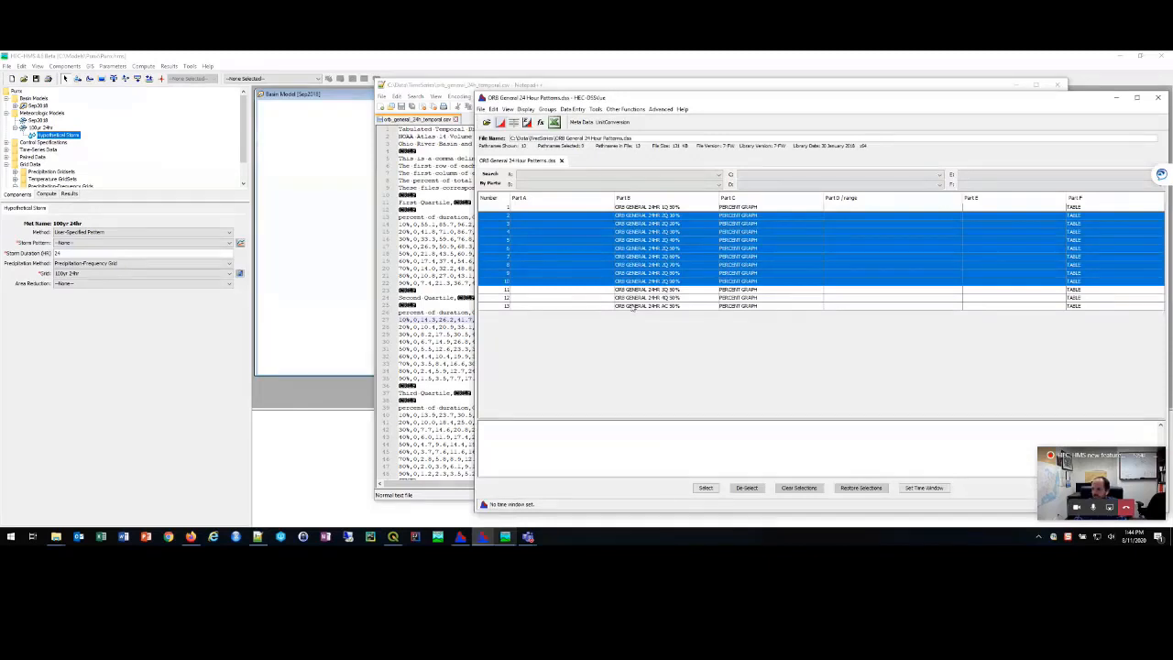
pyautogui.moveTo(718, 97); pyautogui.dragTo(624, 90)
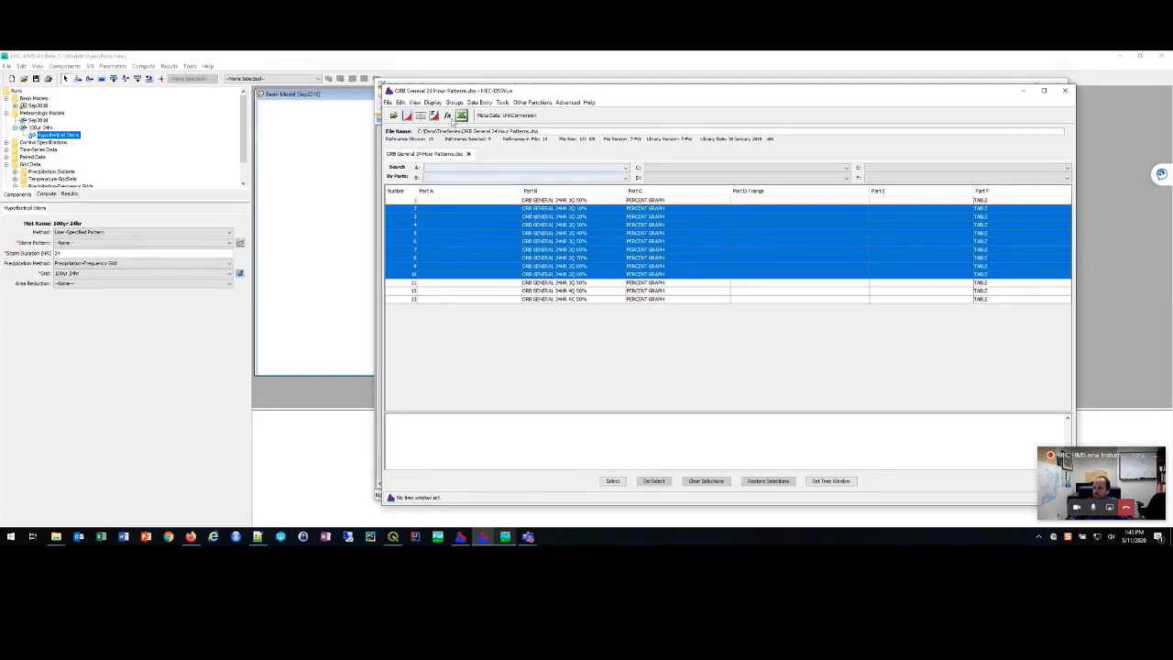
pyautogui.click(407, 114)
pyautogui.moveTo(149, 95); pyautogui.dragTo(829, 165)
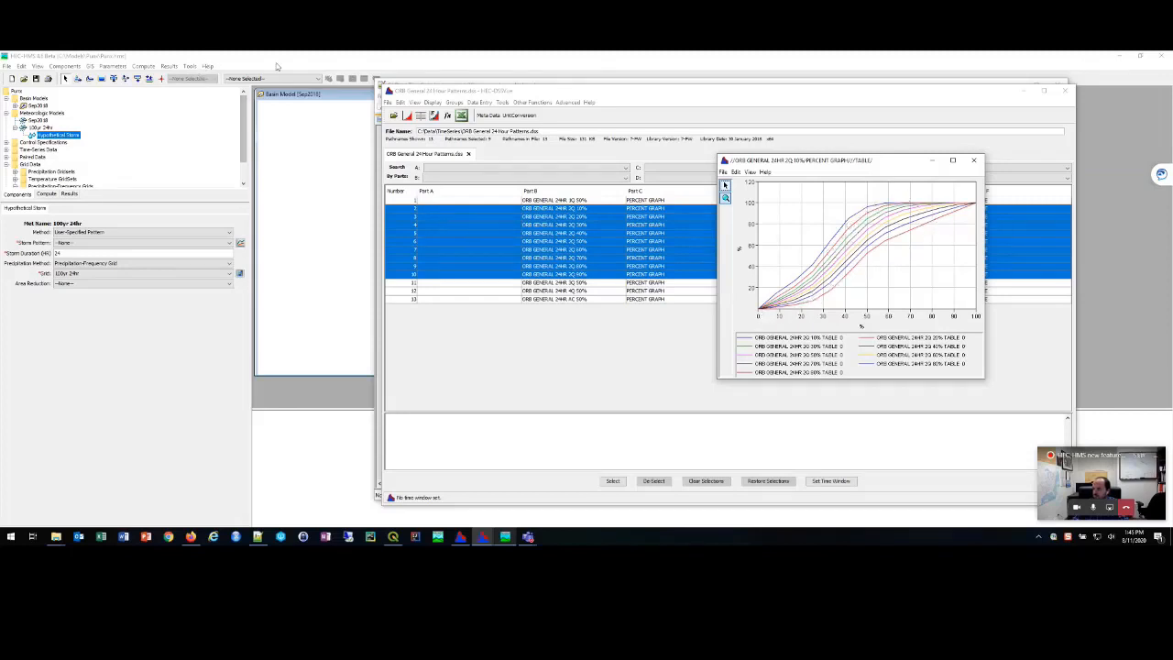
# Step: Switch to HEC-HMS and link the 2Q 10% percentage curve to the HEC-DSS file ORB General 24 Hour Patterns.dss
pyautogui.click(197, 120)
pyautogui.scroll(-1, 27, 151)
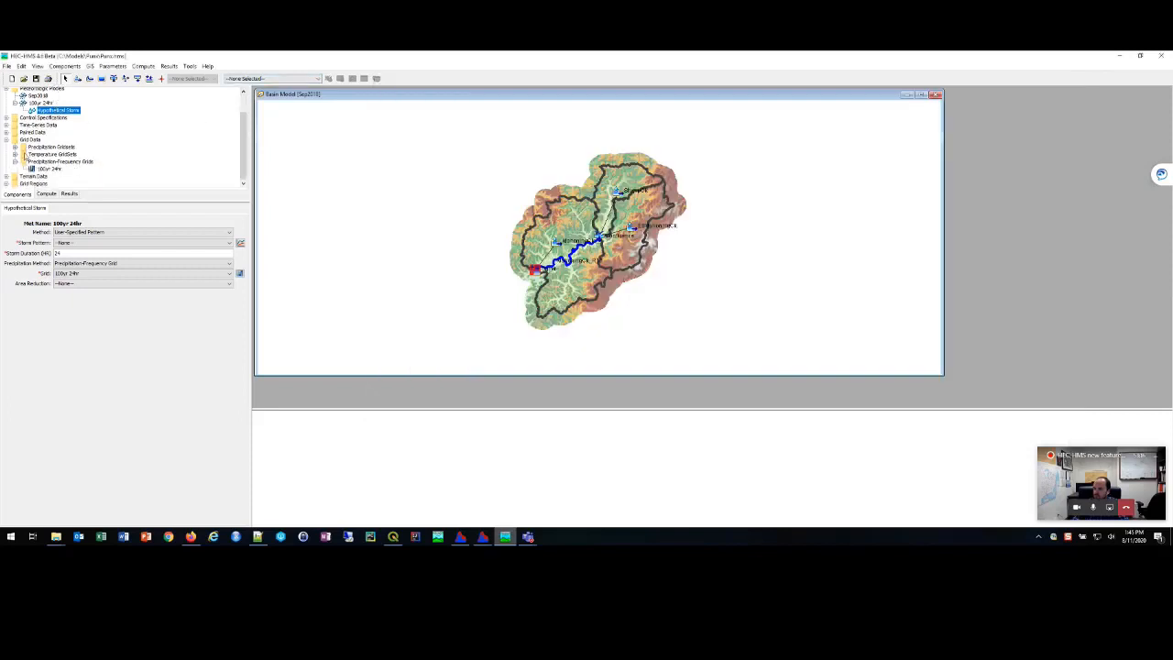
pyautogui.click(6, 132)
pyautogui.click(14, 140)
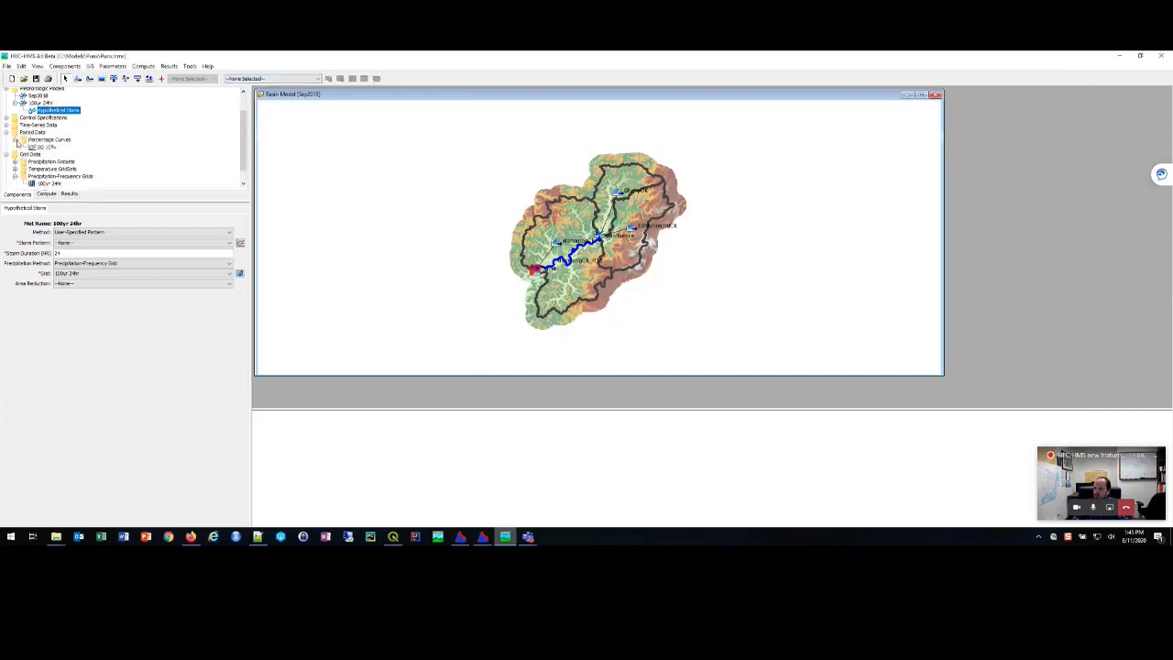
pyautogui.click(41, 148)
pyautogui.click(55, 243)
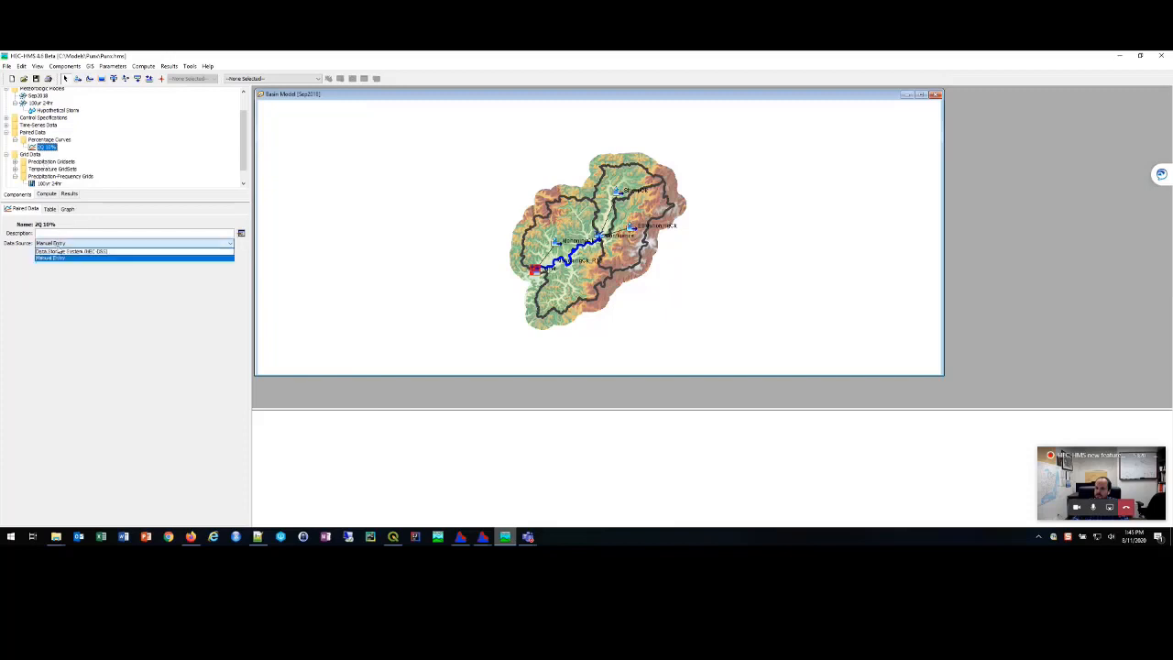
pyautogui.click(69, 250)
pyautogui.click(241, 253)
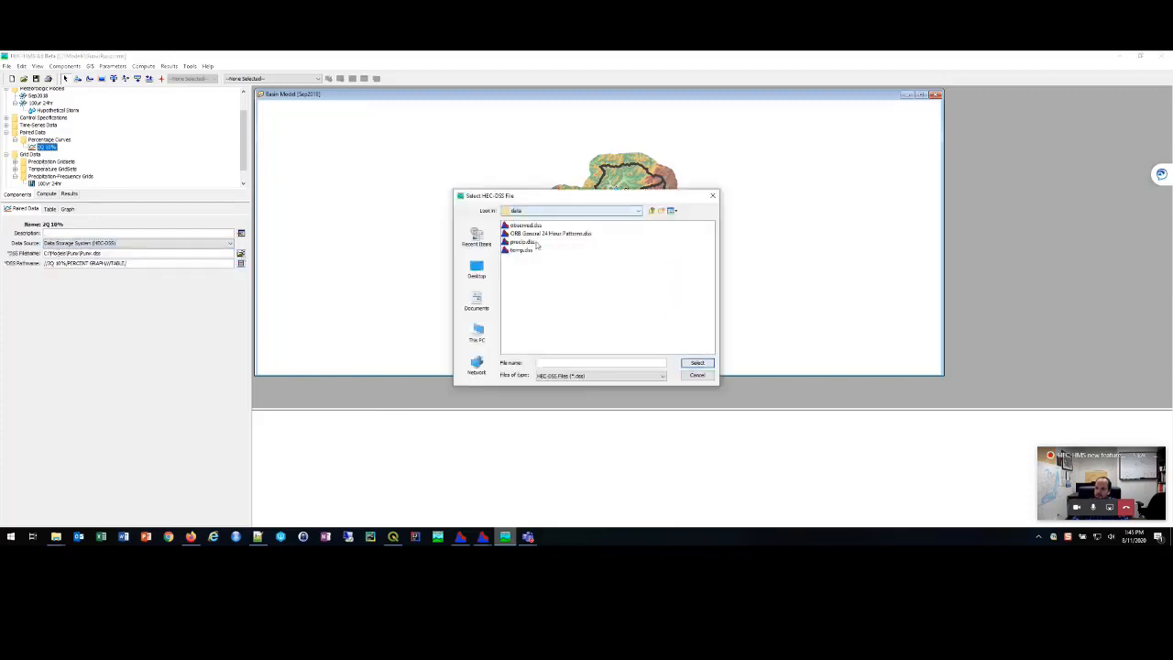
pyautogui.click(578, 233)
pyautogui.click(697, 364)
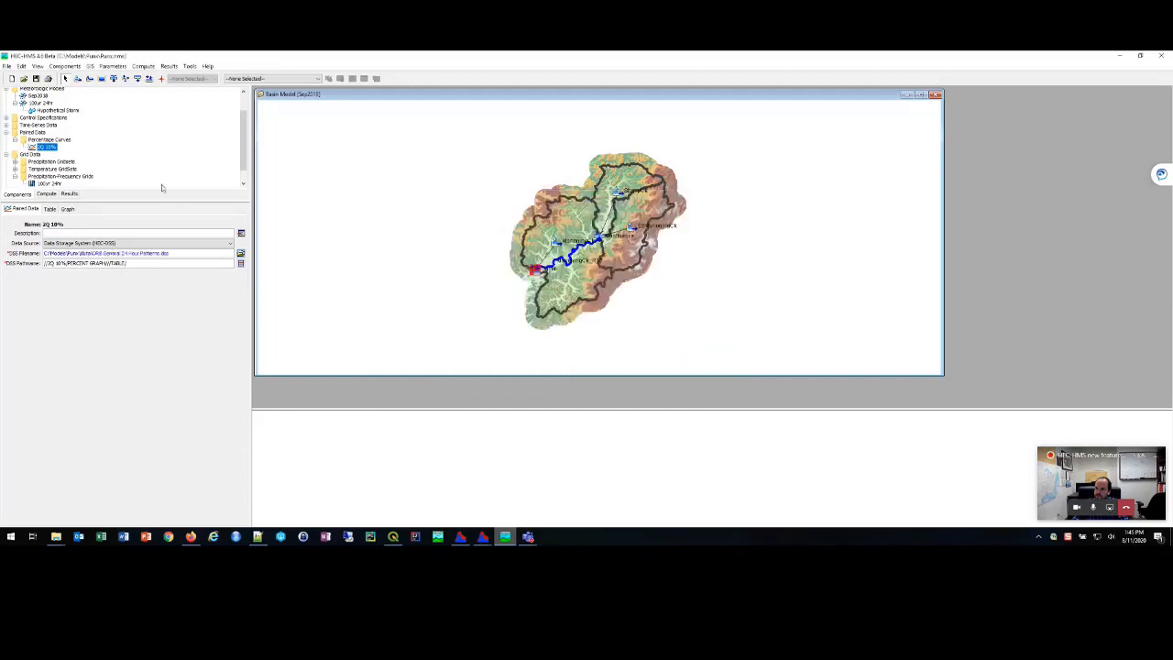
# Step: Assign the ORB GENERAL 24HR 2Q 10% pathname to the 2Q 10% curve and view its graph
pyautogui.click(240, 264)
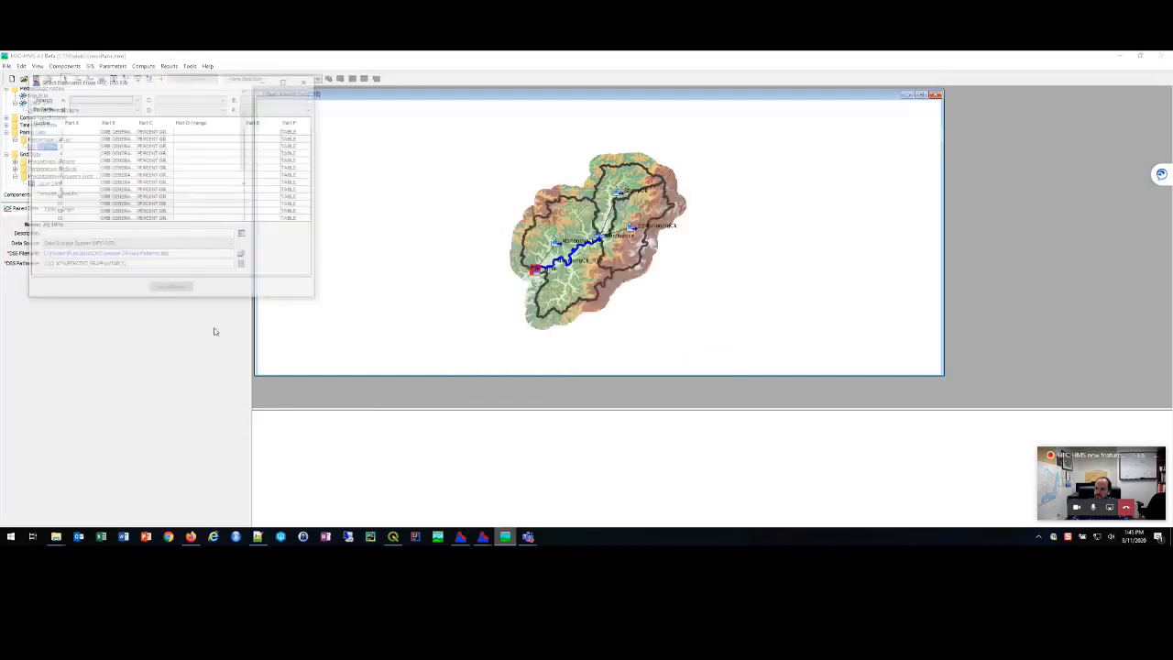
pyautogui.moveTo(137, 121); pyautogui.dragTo(213, 122)
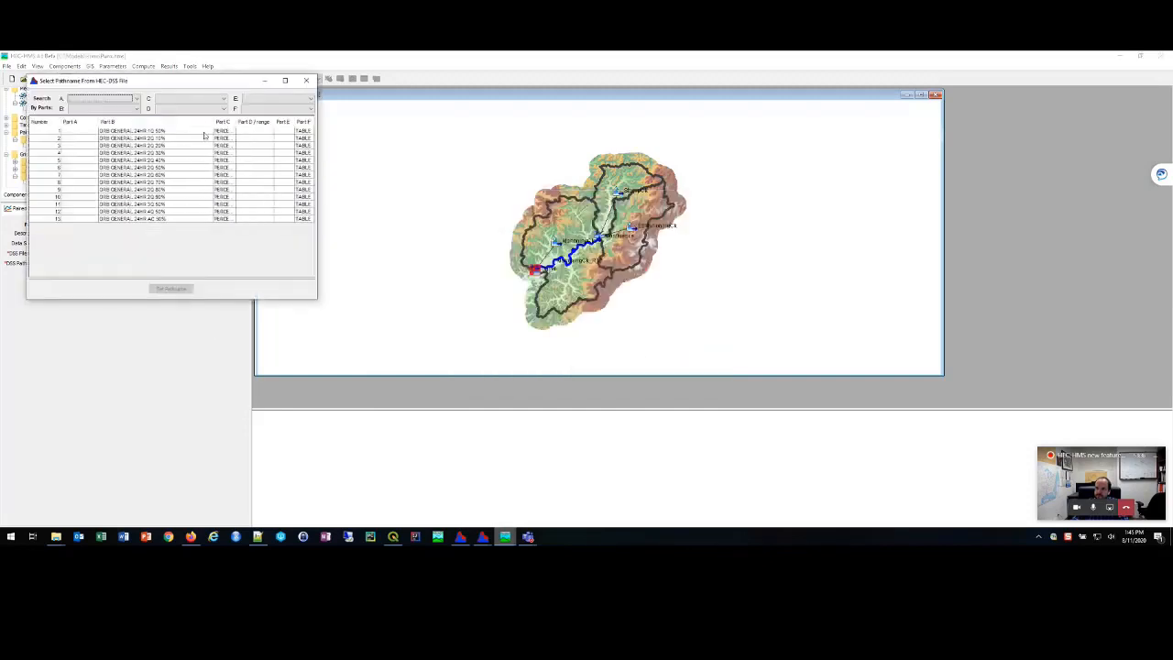
pyautogui.rightClick(181, 138)
pyautogui.click(186, 290)
pyautogui.click(172, 291)
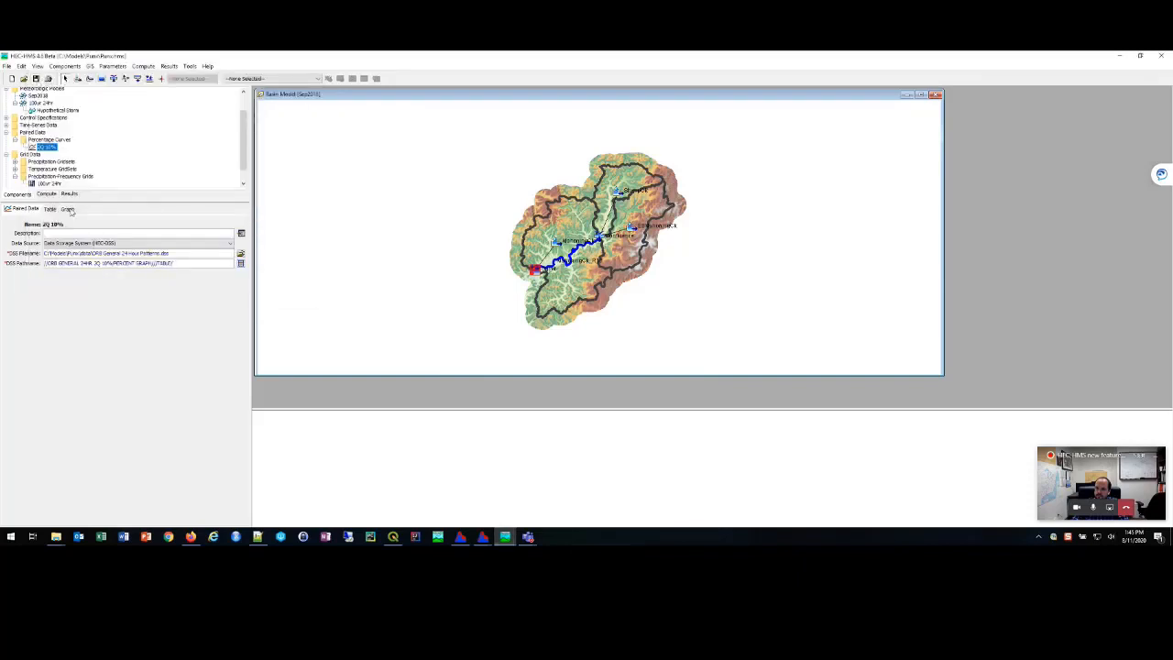
pyautogui.click(68, 209)
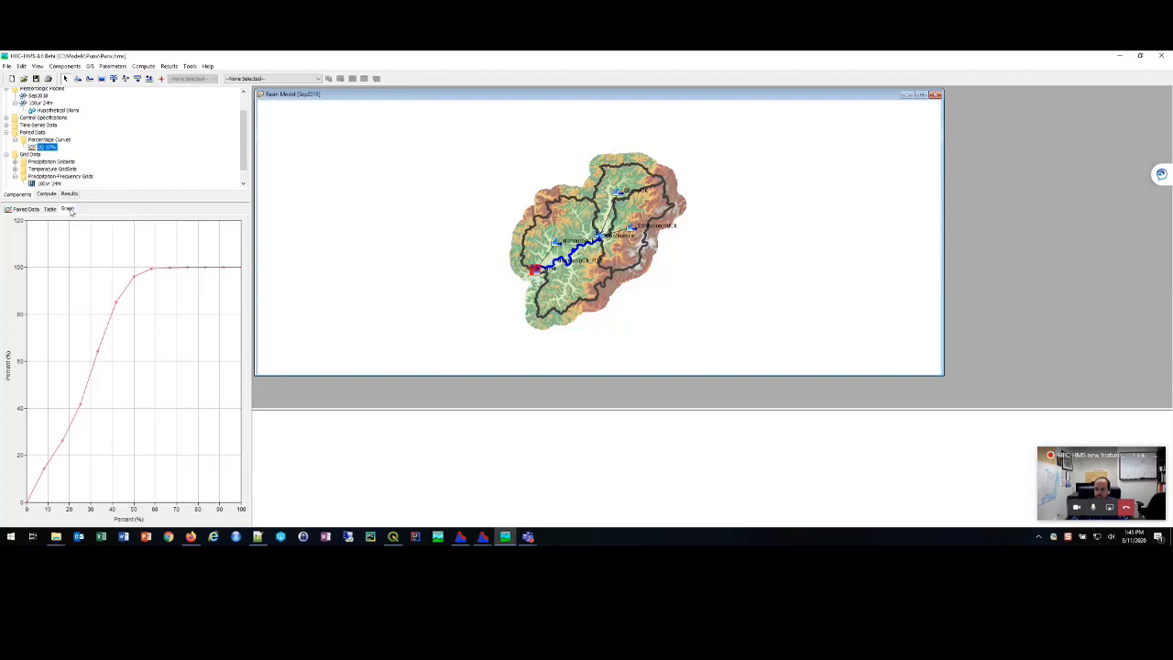
# Step: Set the storm pattern of the 100yr 24hr hypothetical storm to 2Q 10%
pyautogui.scroll(3, 55, 137)
pyautogui.click(55, 134)
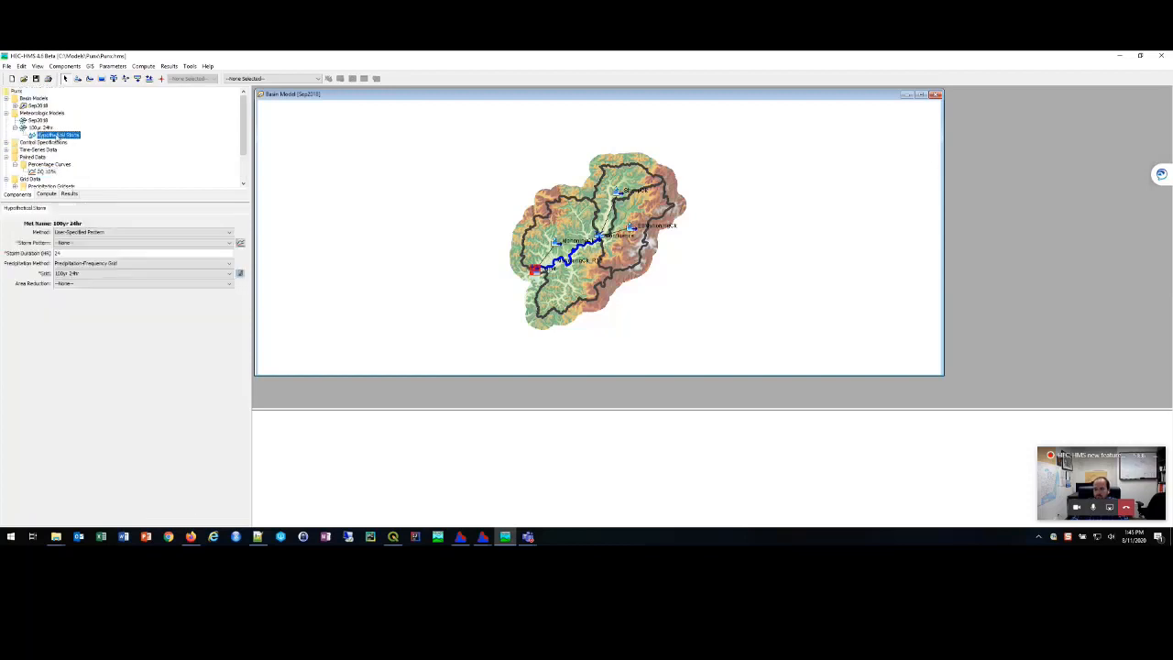
pyautogui.click(89, 285)
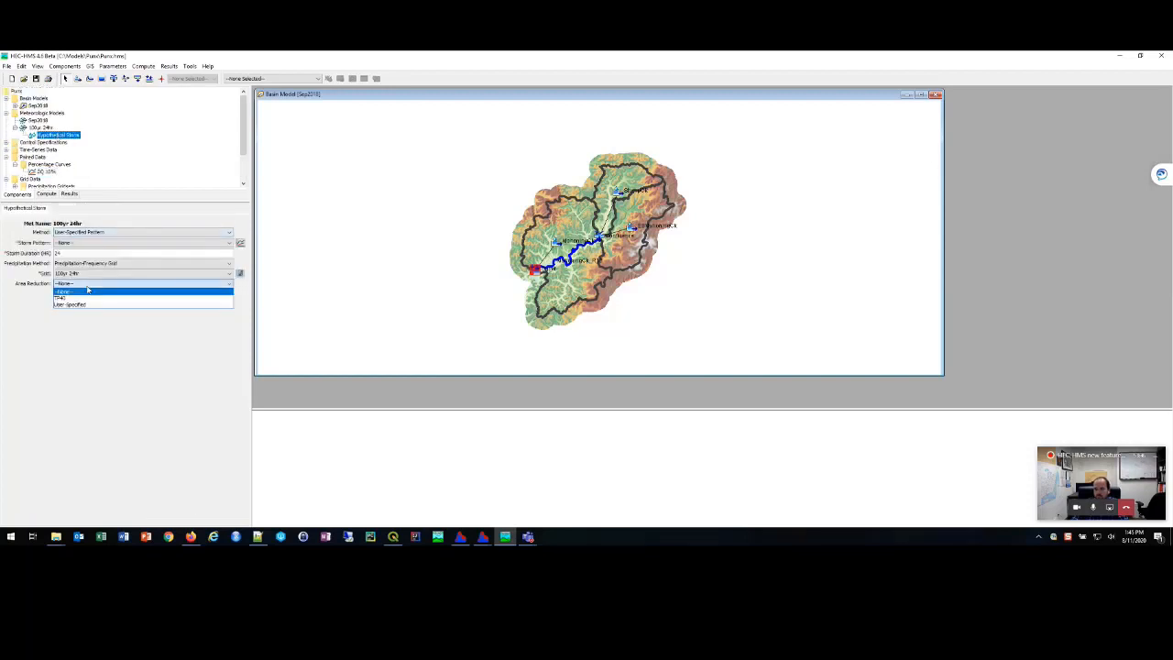
pyautogui.click(79, 242)
pyautogui.click(80, 263)
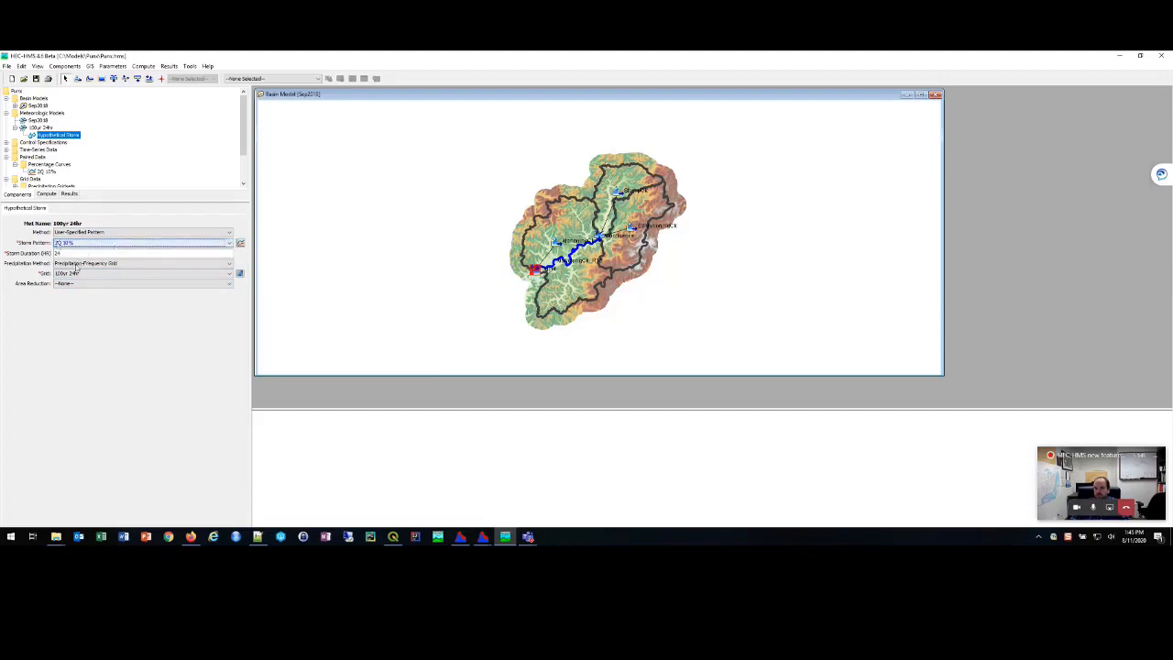
# Step: Apply TP40 area reduction to the hypothetical storm, using the Outlet element of basin Sep2018 as computation point
pyautogui.click(94, 283)
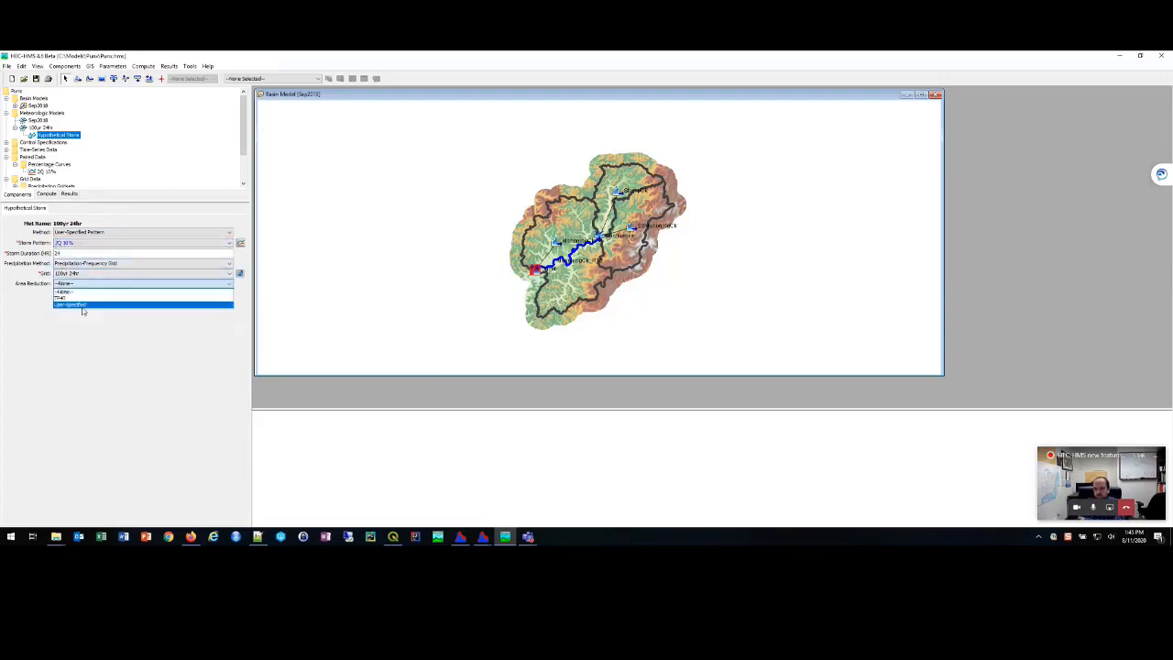
pyautogui.click(82, 298)
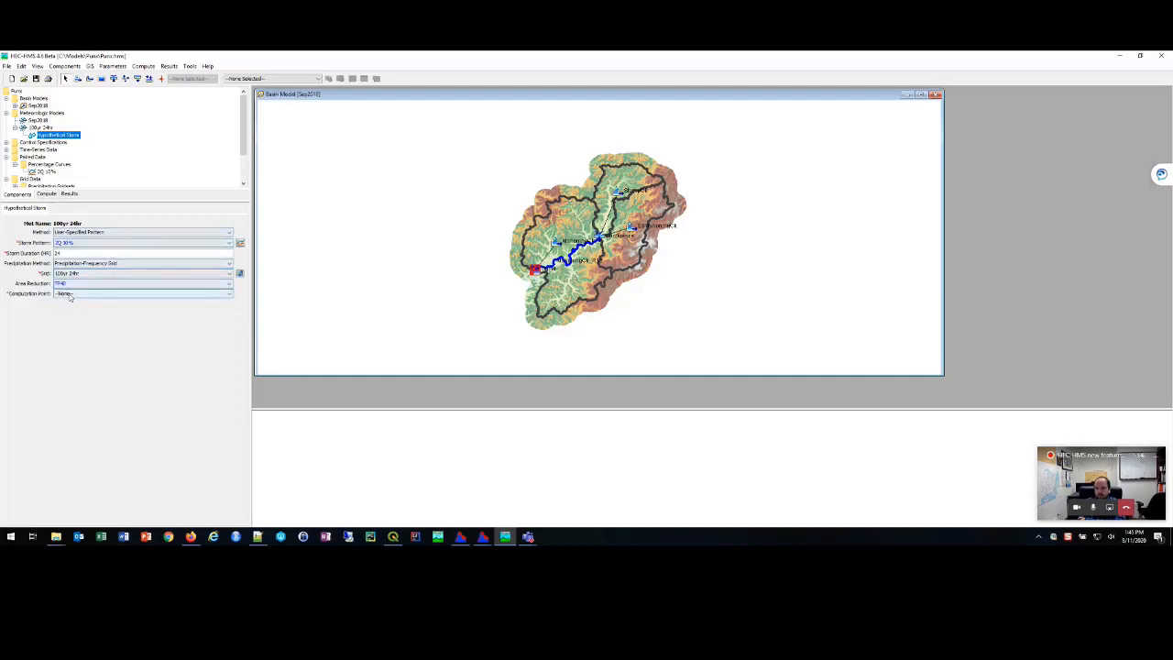
pyautogui.click(70, 297)
pyautogui.click(74, 305)
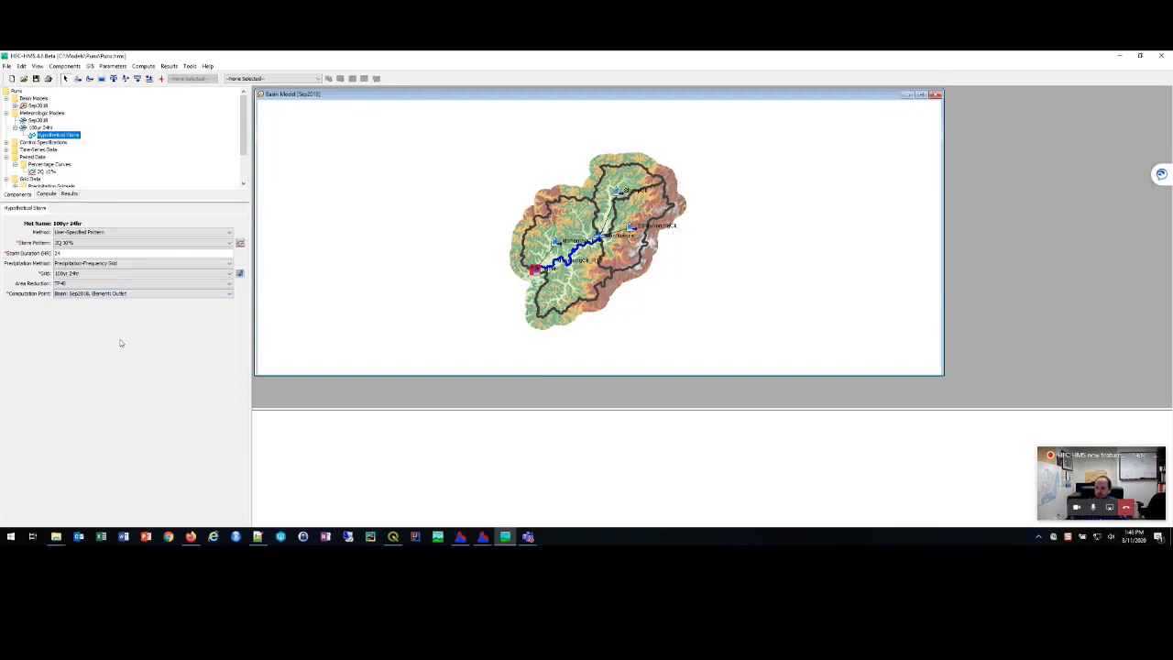
pyautogui.click(71, 286)
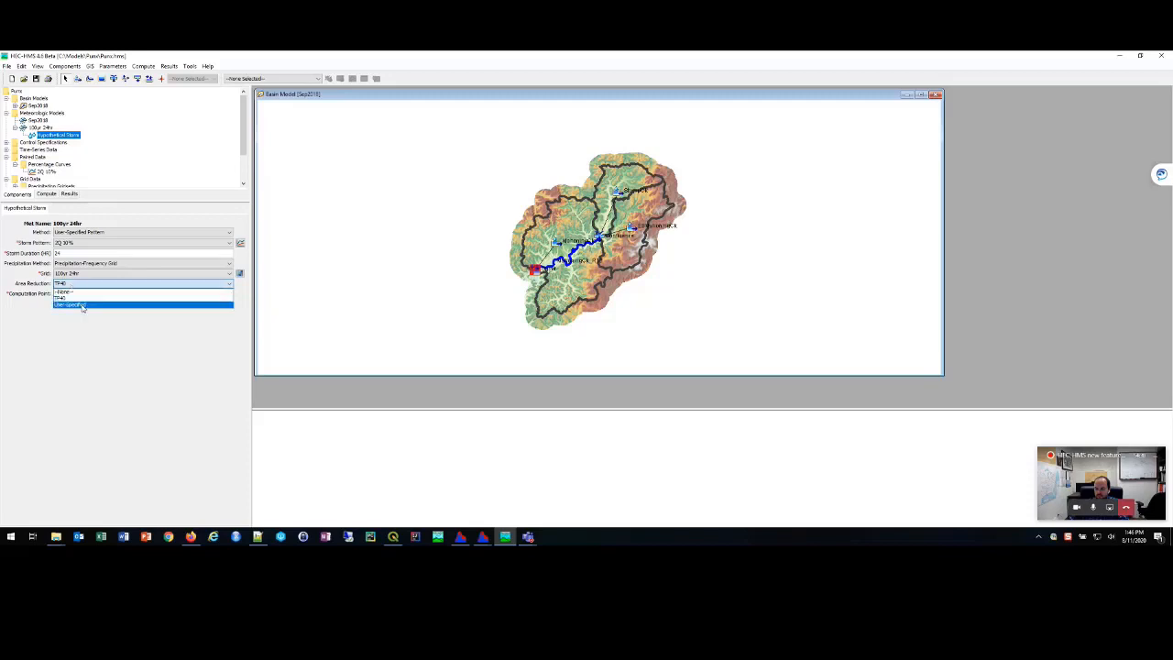
pyautogui.click(101, 413)
pyautogui.click(104, 294)
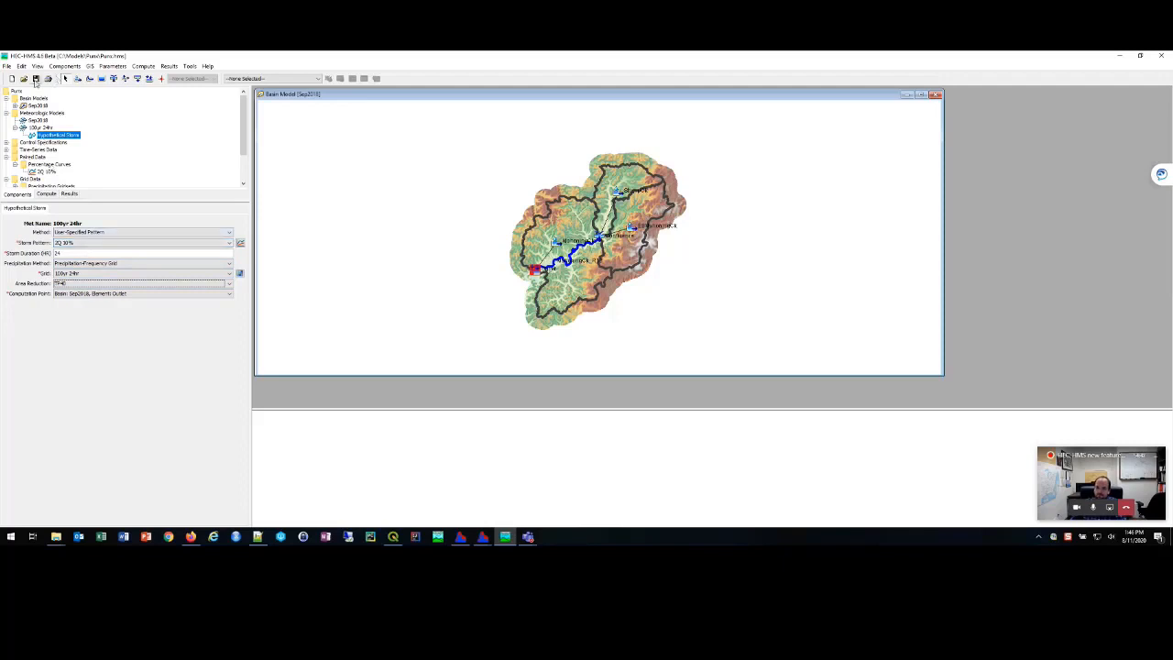
# Step: Create new control specifications named 72hr
pyautogui.click(65, 66)
pyautogui.click(135, 117)
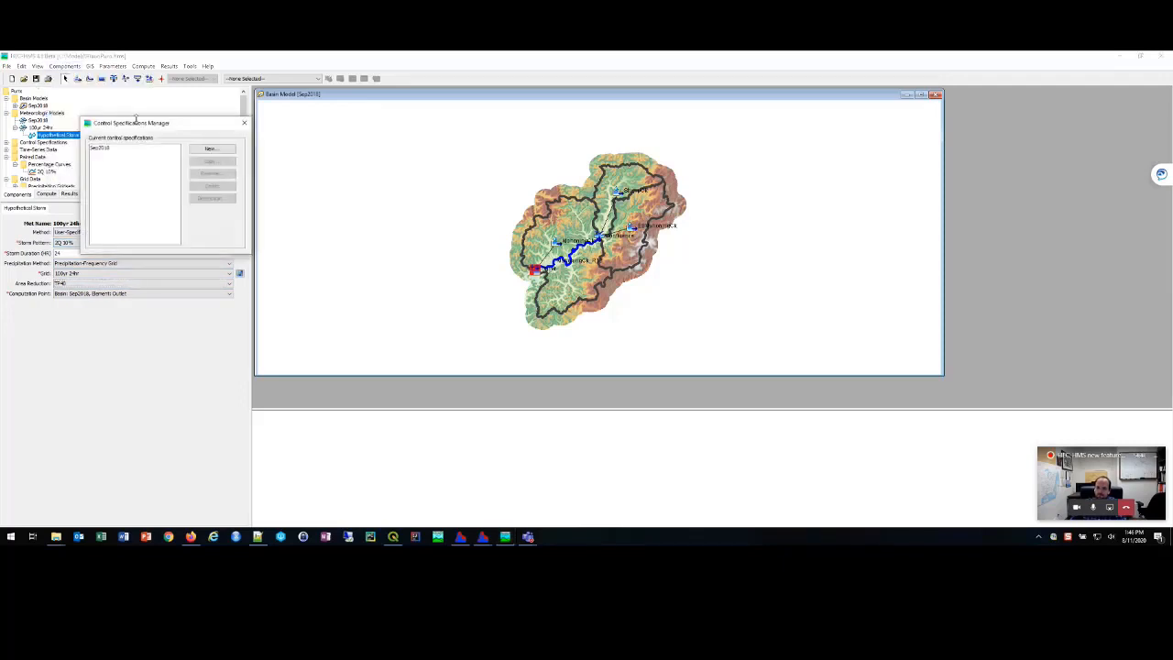
pyautogui.click(212, 148)
pyautogui.write('72h')
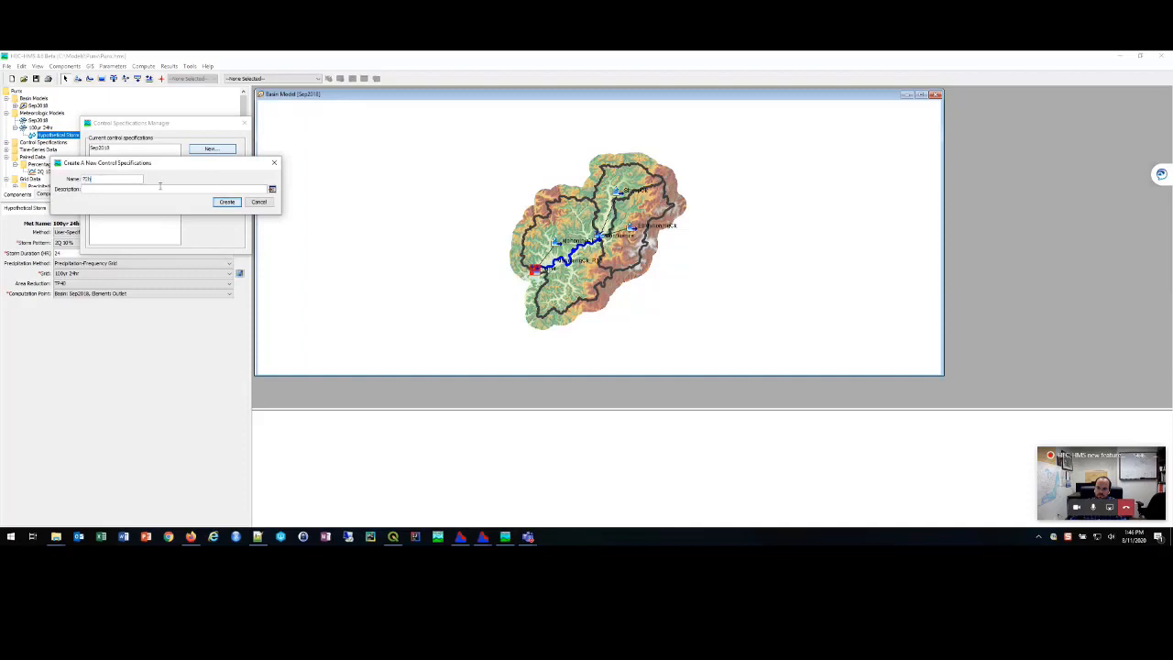
pyautogui.click(226, 202)
pyautogui.click(244, 123)
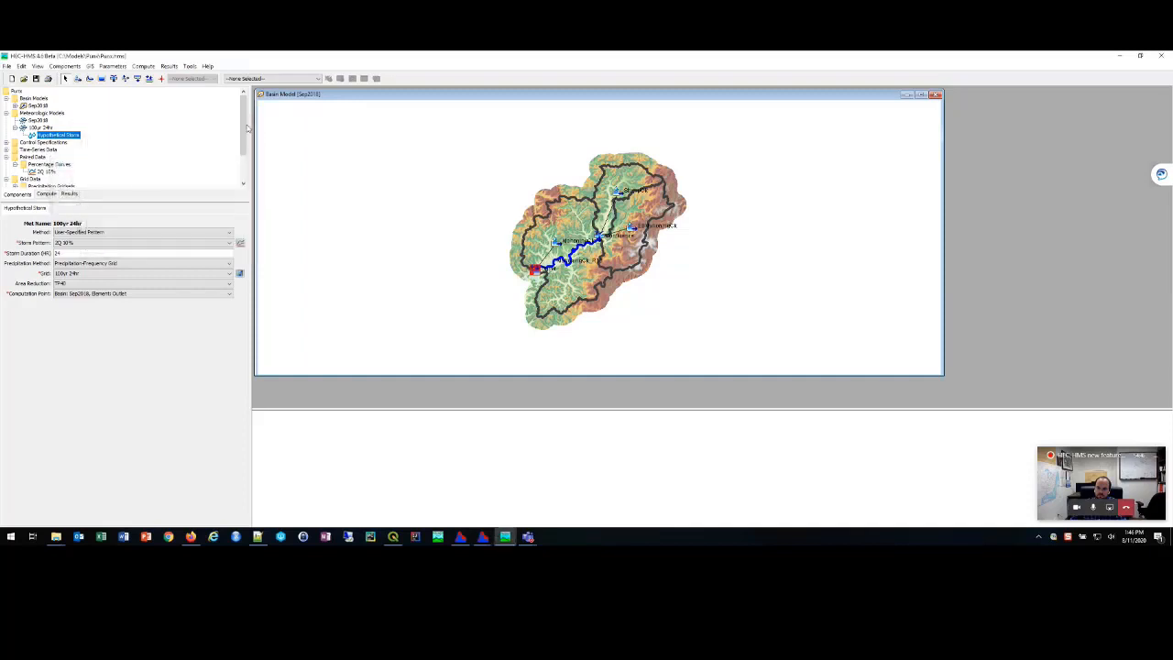
# Step: Set the 72hr control specifications to run from 01Aug2020 00:00 to 04Aug2020 00:00
pyautogui.scroll(-2, 106, 173)
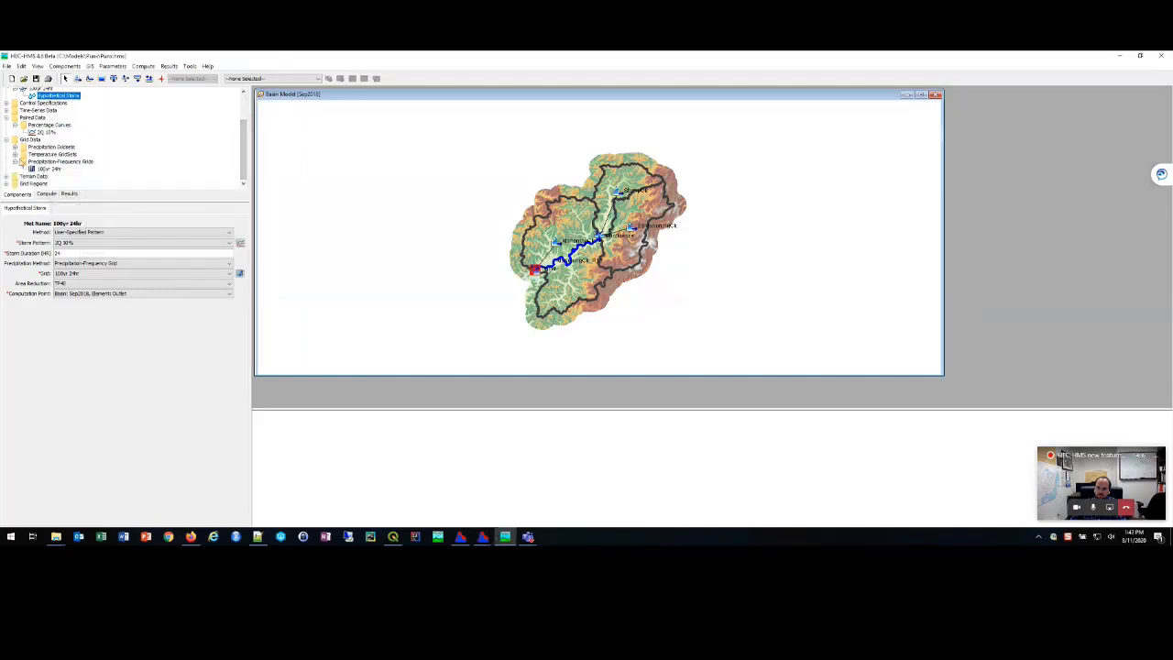
pyautogui.click(6, 103)
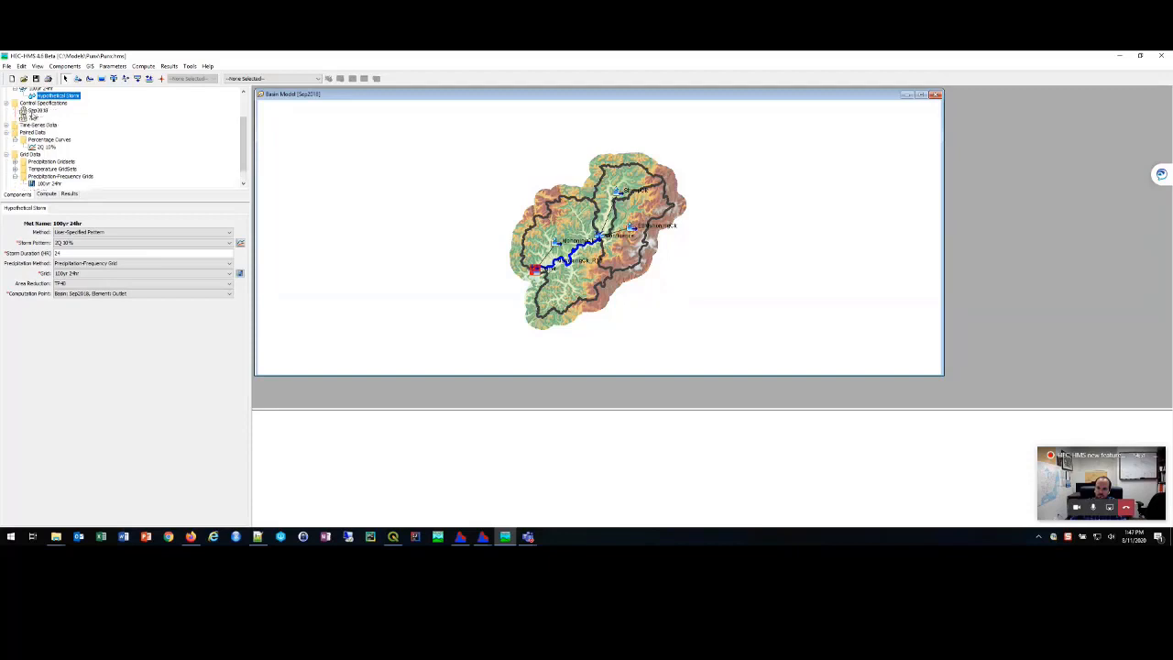
pyautogui.click(34, 117)
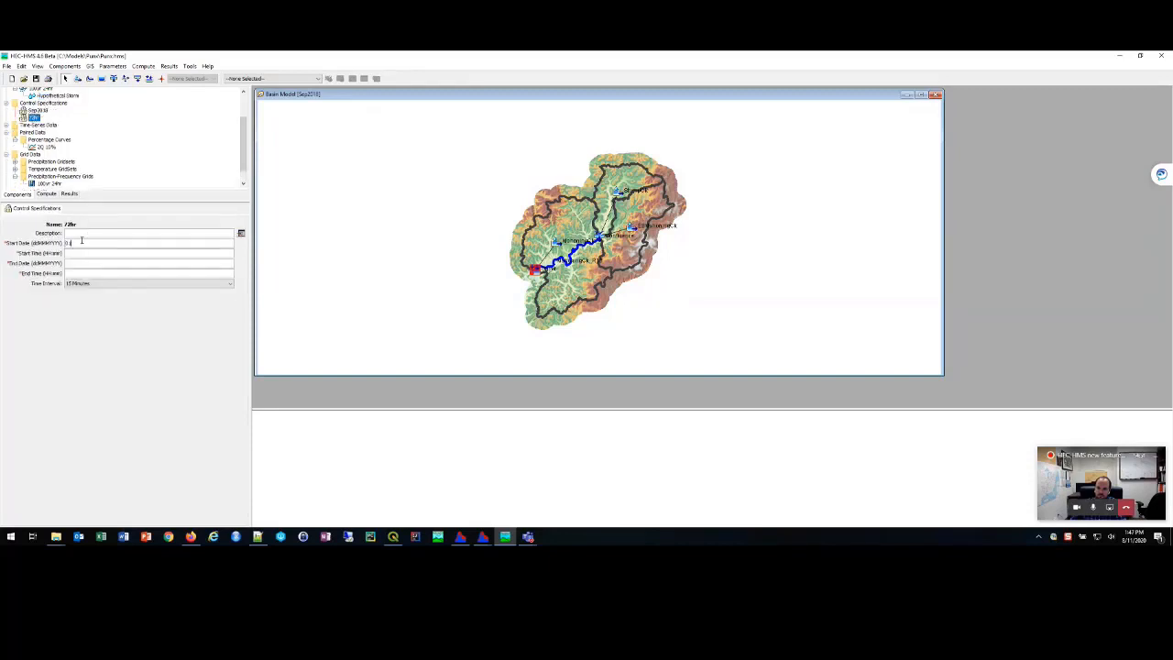
pyautogui.write('00:00')
# Step: Create simulation run 24hr 100yr outlet from basin model Sep2018, meteorologic model 100yr 24hr and control specifications 72hr
pyautogui.click(143, 66)
pyautogui.moveTo(147, 78)
pyautogui.click(261, 78)
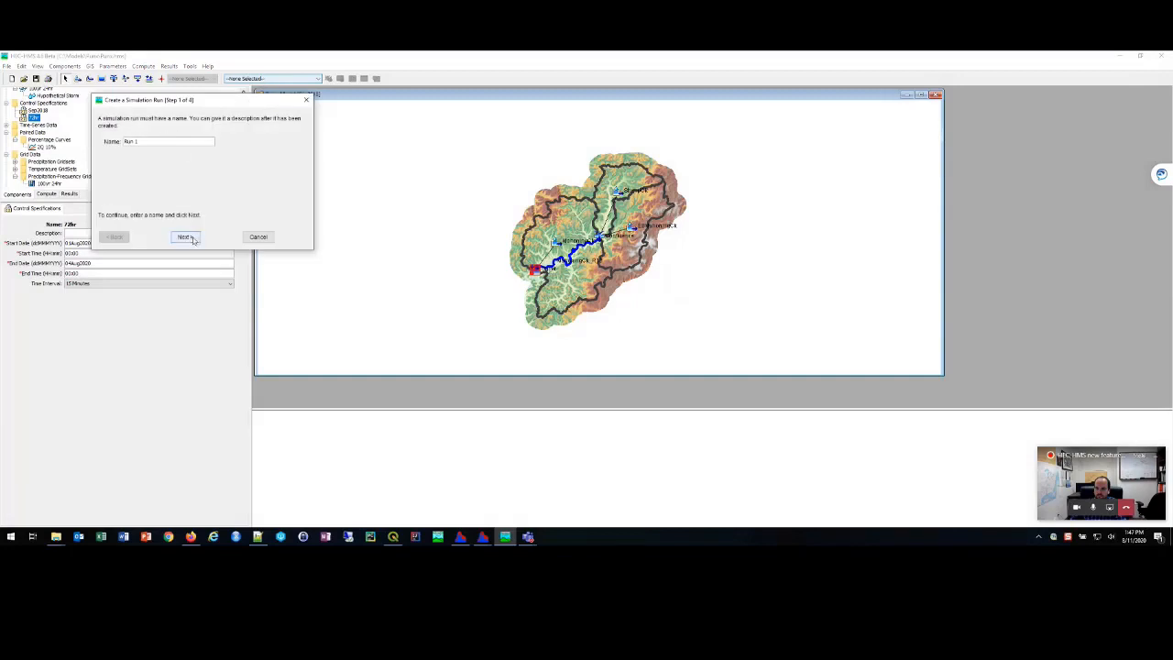
pyautogui.moveTo(144, 141); pyautogui.dragTo(87, 140)
pyautogui.write('24hr 100yr arf')
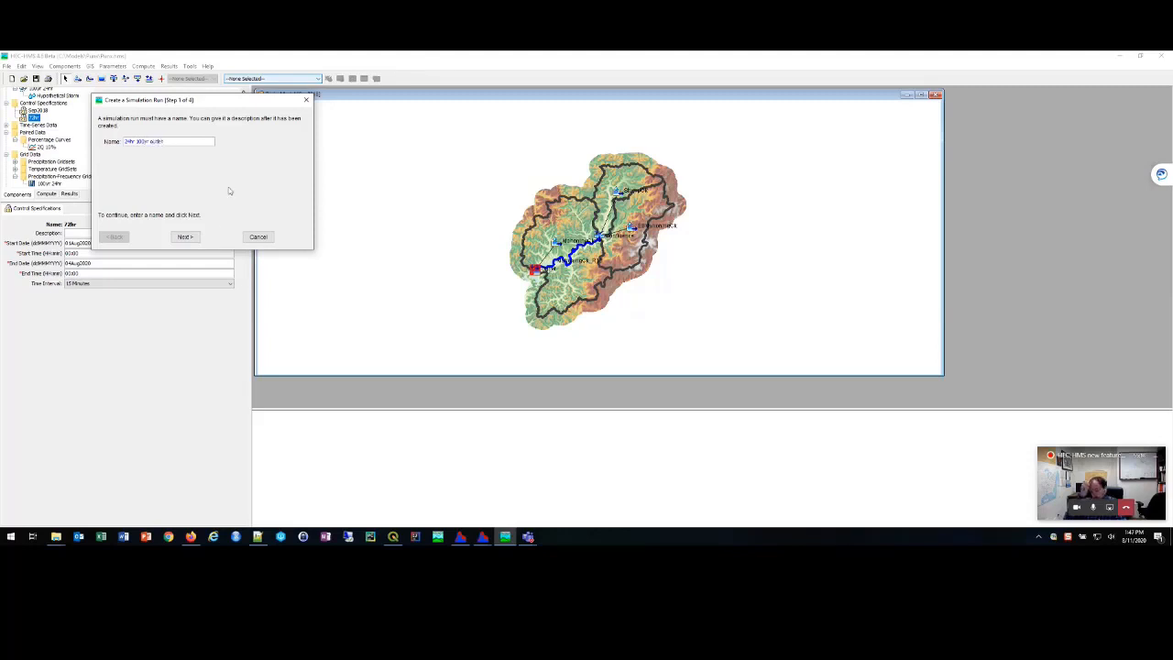
pyautogui.click(186, 237)
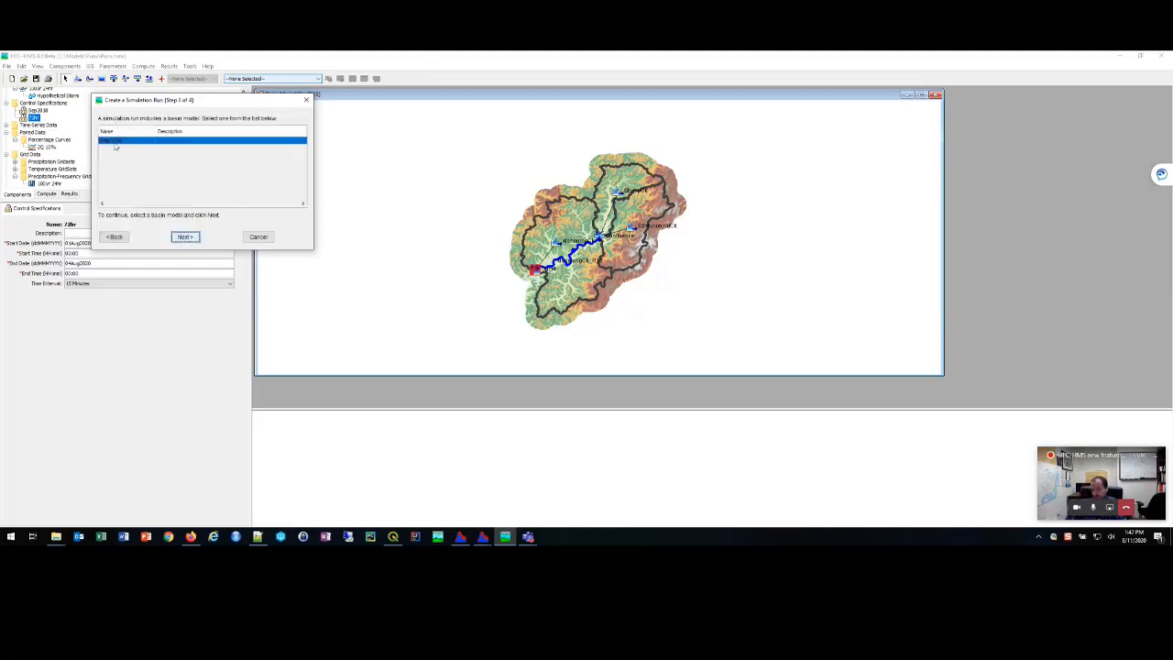
pyautogui.click(185, 237)
pyautogui.click(122, 157)
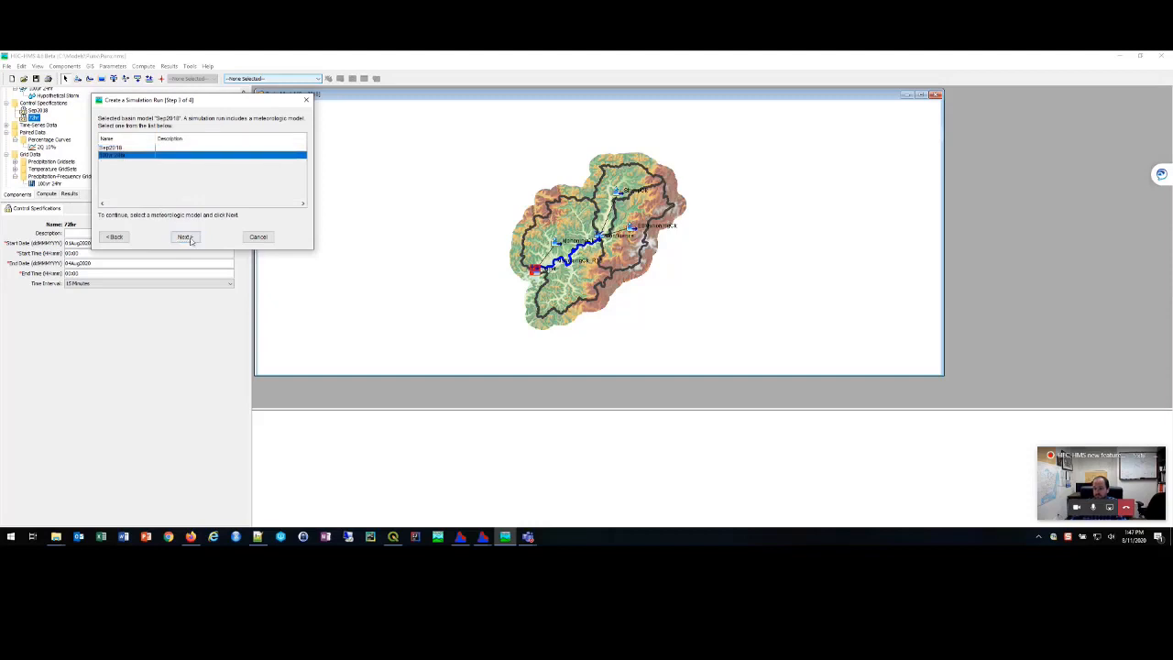
pyautogui.click(187, 237)
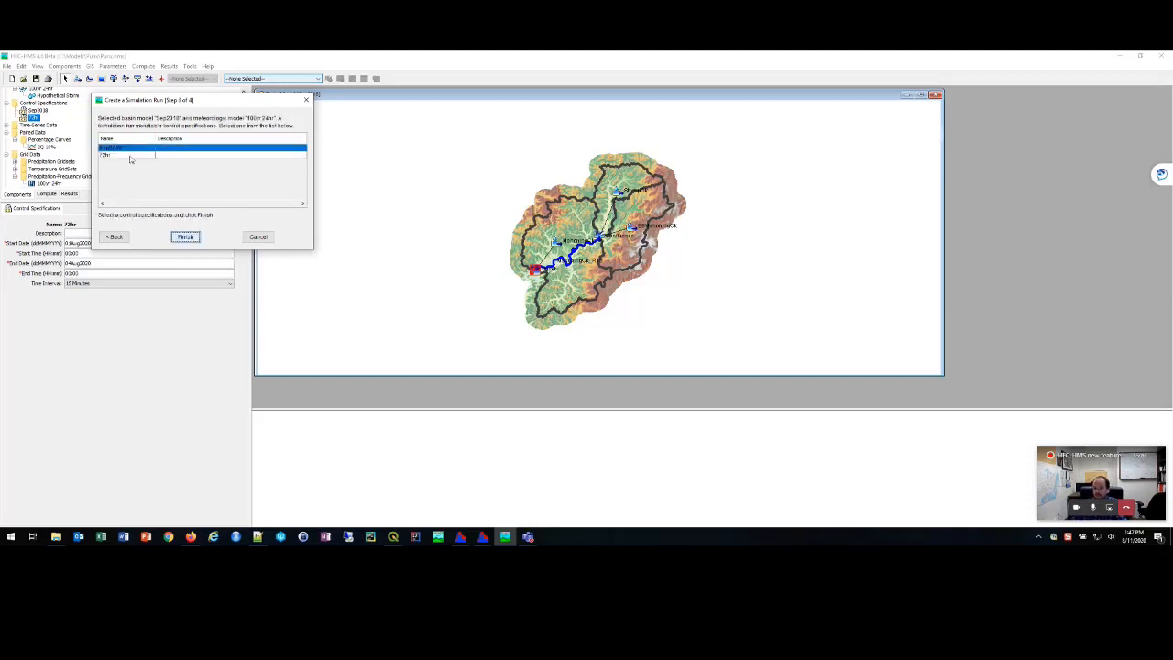
pyautogui.click(131, 156)
pyautogui.click(190, 237)
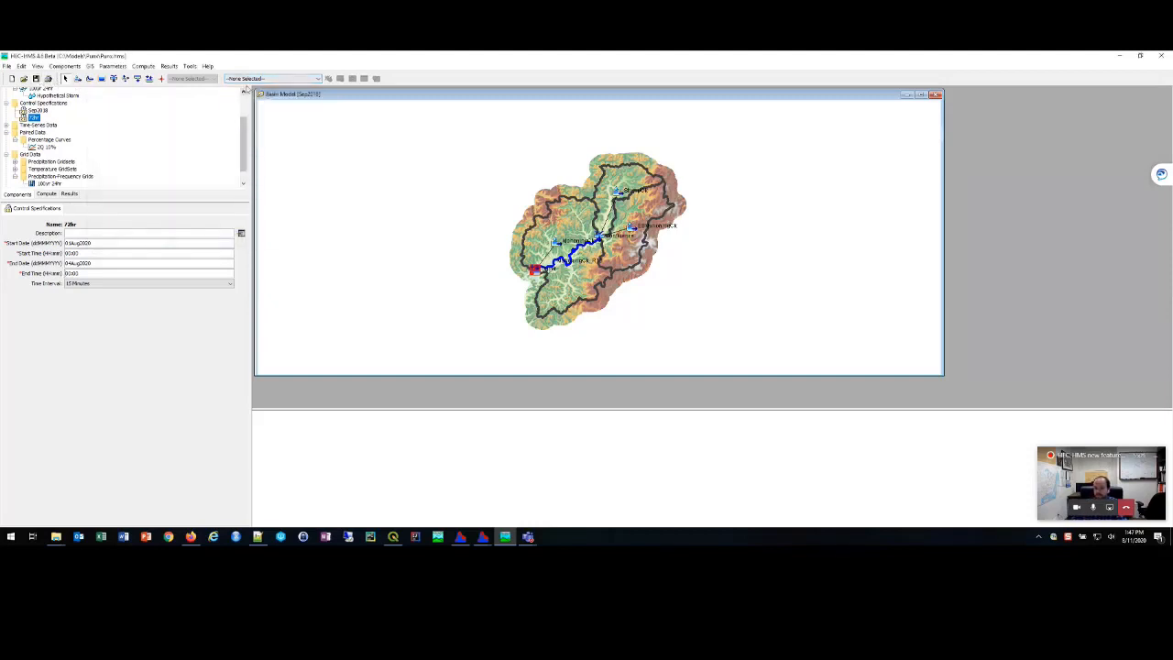
# Step: Select the 24hr 100yr outlet run as current and compute it
pyautogui.click(249, 81)
pyautogui.click(250, 97)
pyautogui.click(329, 78)
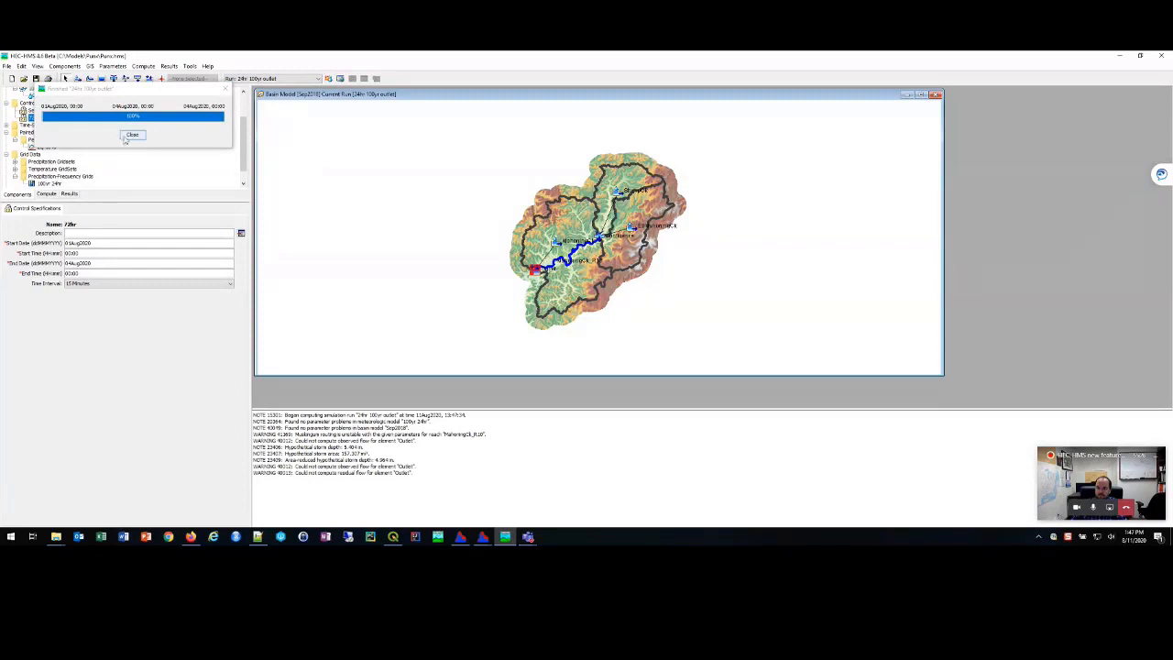
pyautogui.click(135, 136)
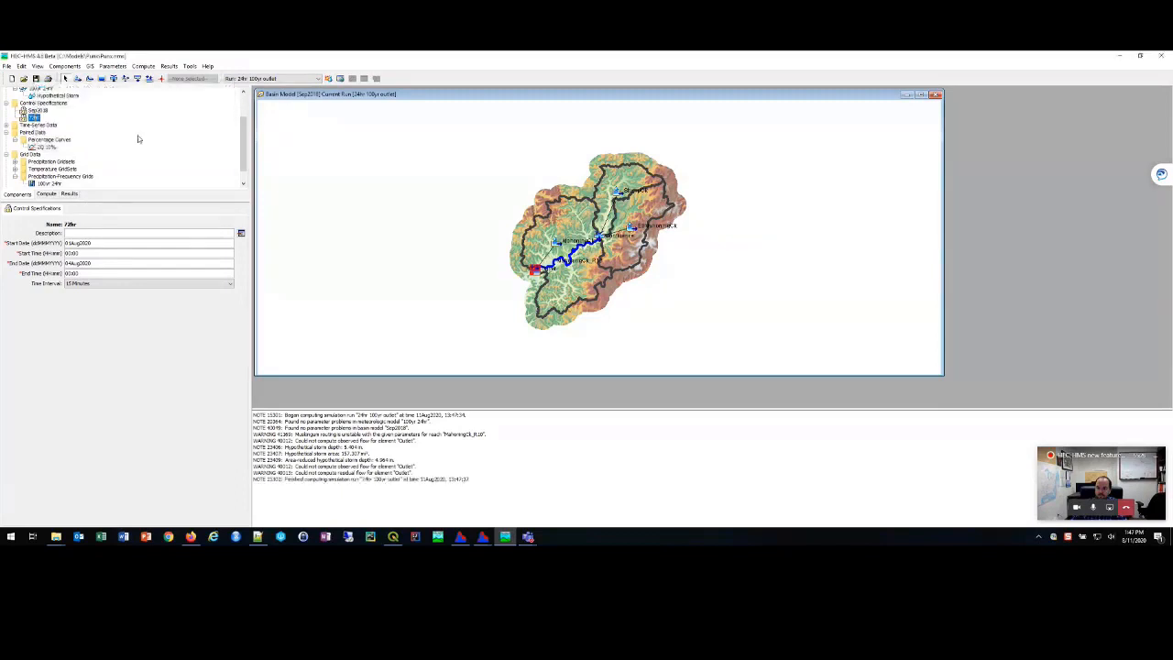
# Step: View the Outlet element's result graph for the 24hr 100yr outlet run, then return to the basin map
pyautogui.click(69, 194)
pyautogui.click(6, 99)
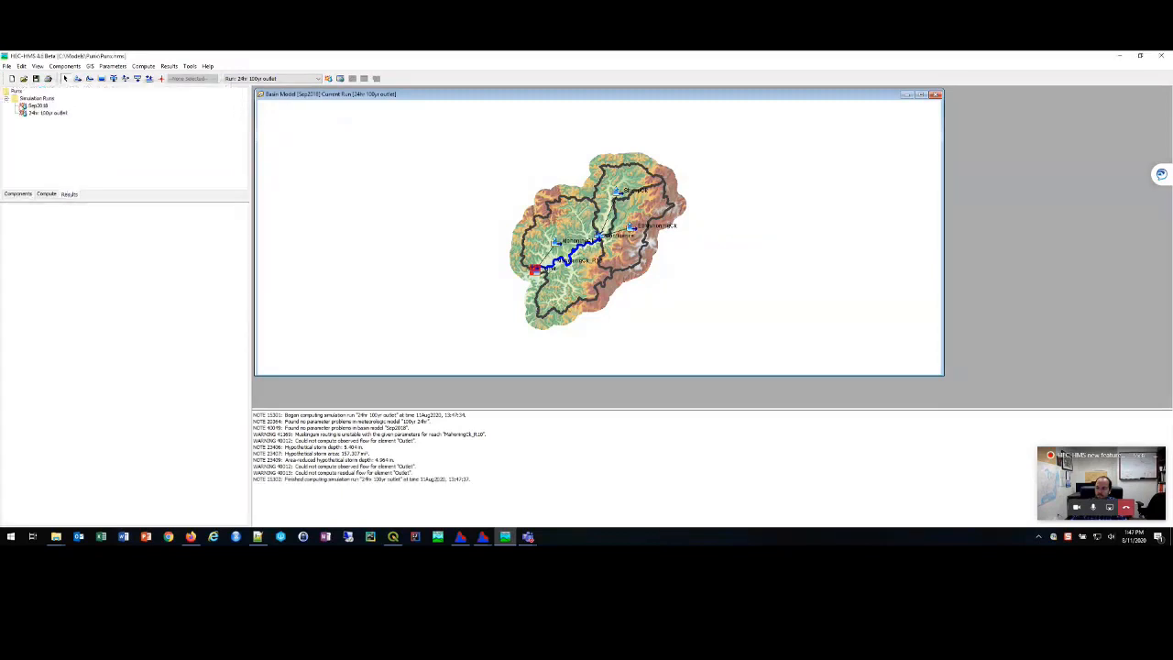
pyautogui.doubleClick(37, 112)
pyautogui.doubleClick(46, 163)
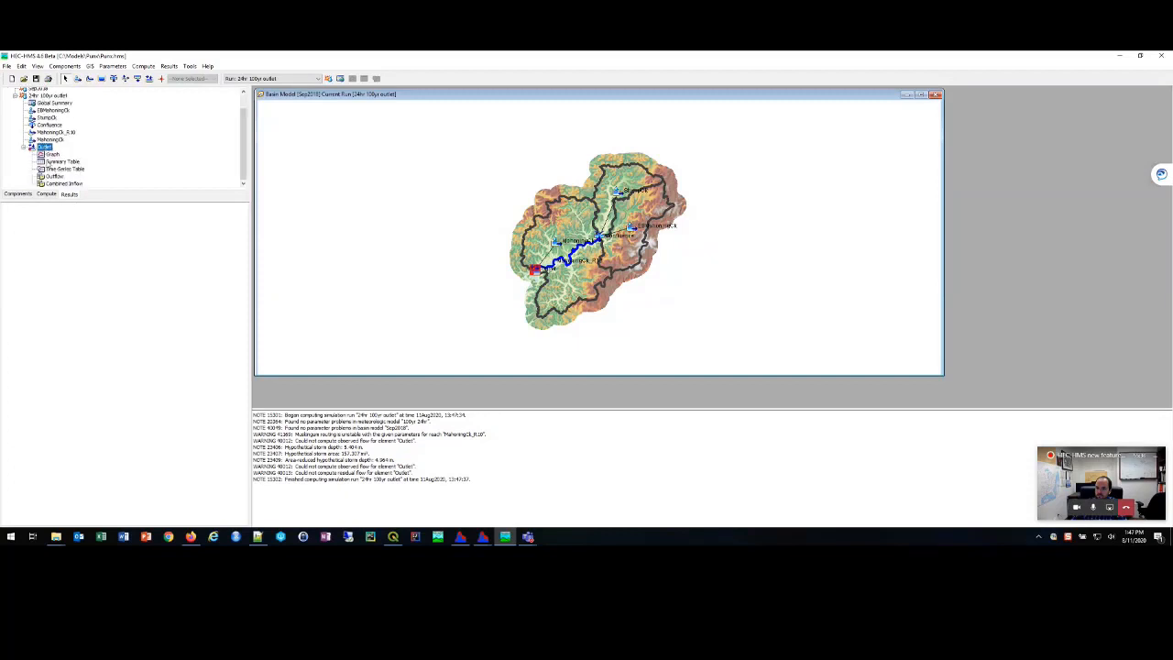
pyautogui.click(52, 154)
pyautogui.doubleClick(635, 101)
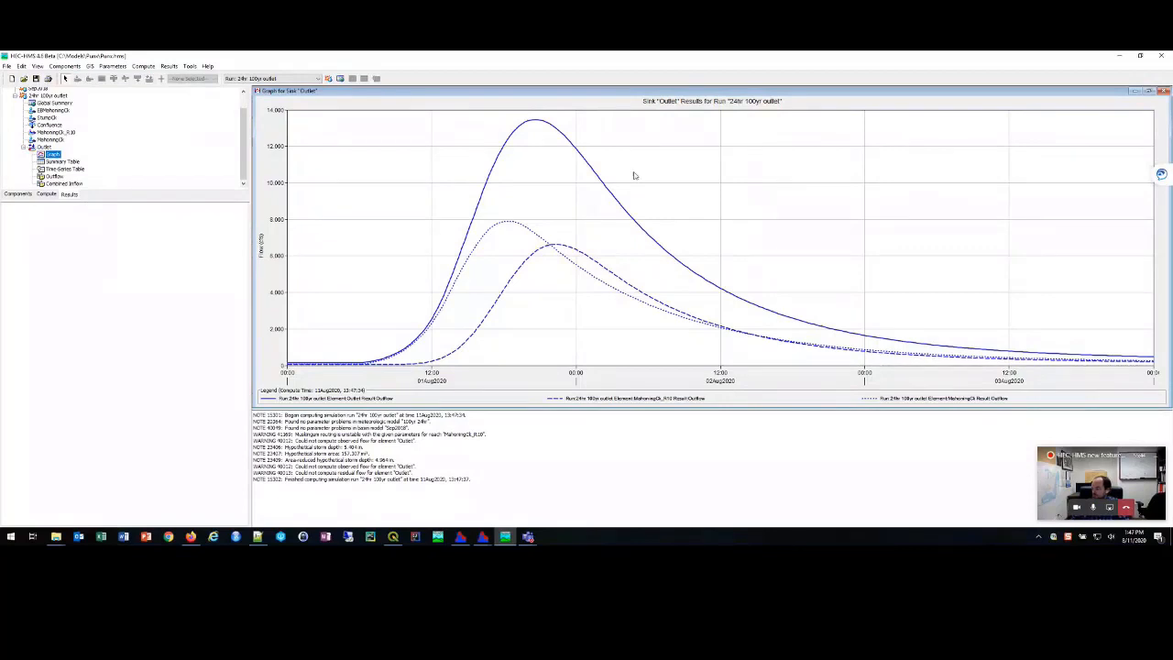
pyautogui.click(1164, 91)
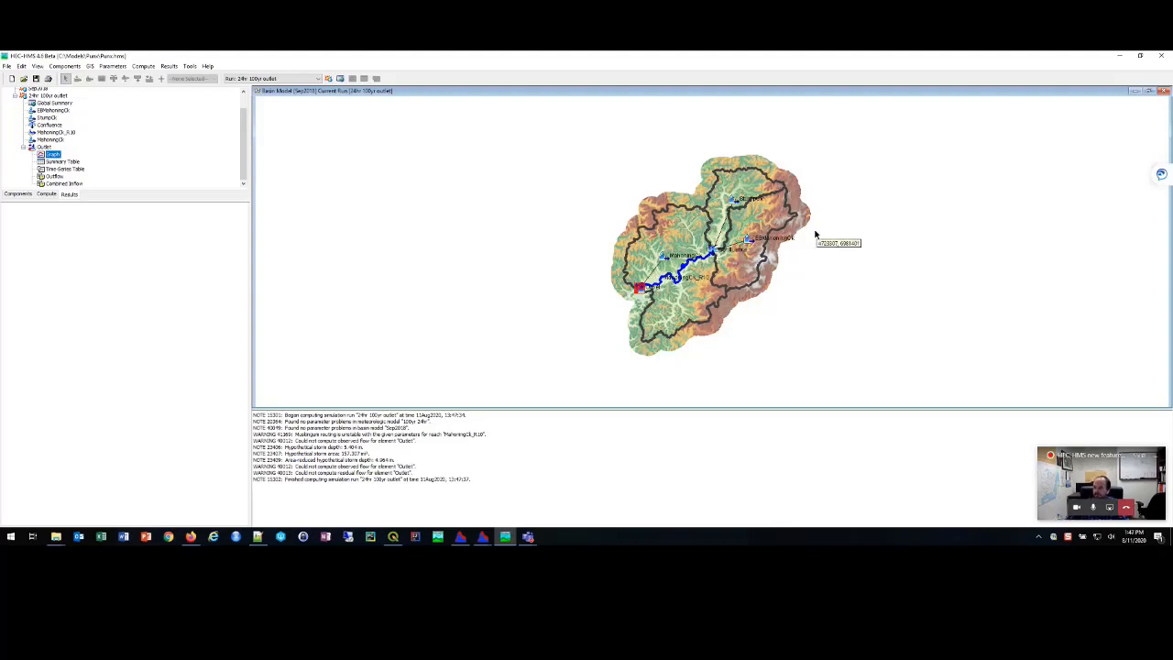
pyautogui.scroll(1, 850, 241)
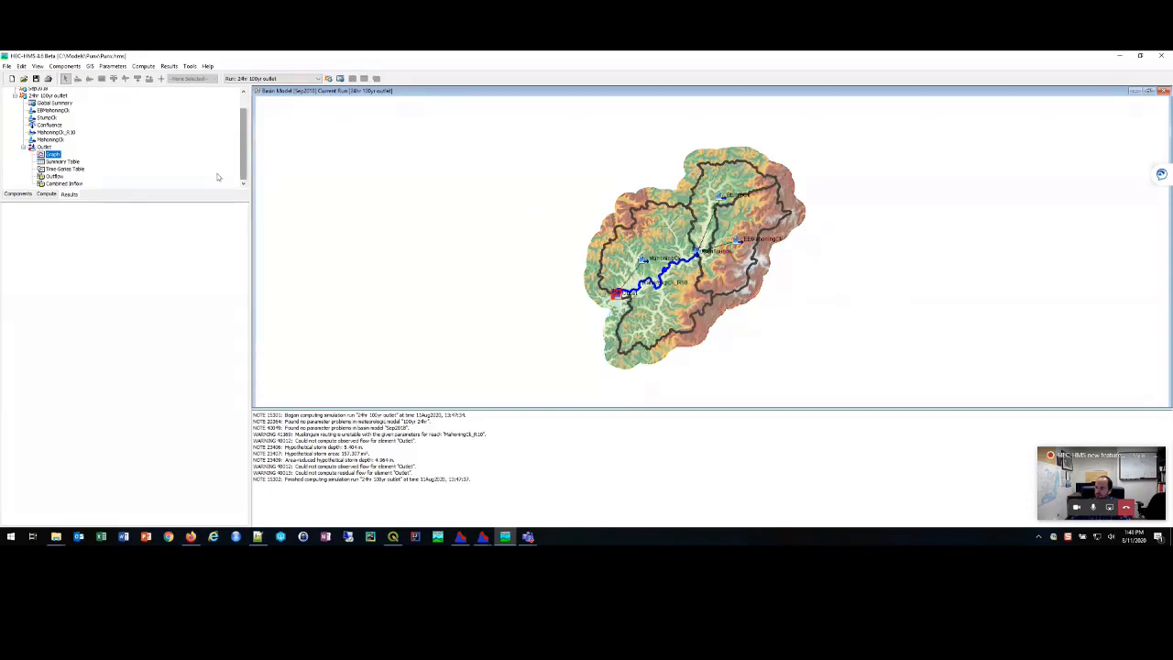
pyautogui.scroll(1, 97, 173)
pyautogui.click(9, 99)
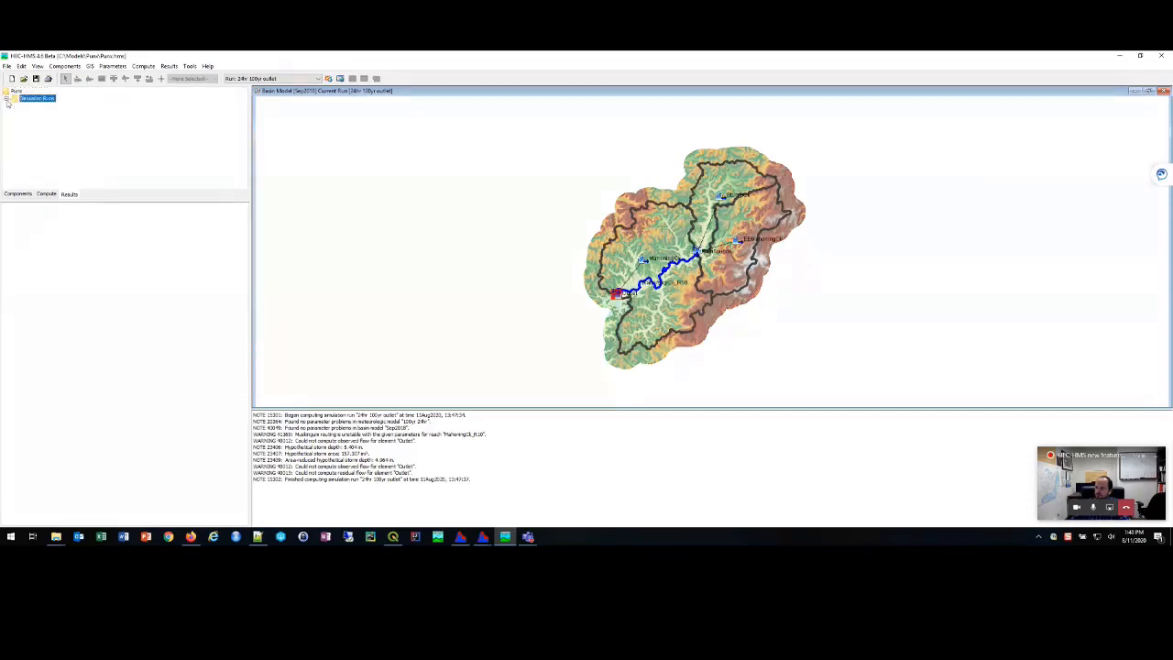
# Step: Create a depth-area analysis named 100yr 24hr using basin model Sep2018 and meteorologic model 100yr 24hr
pyautogui.click(46, 196)
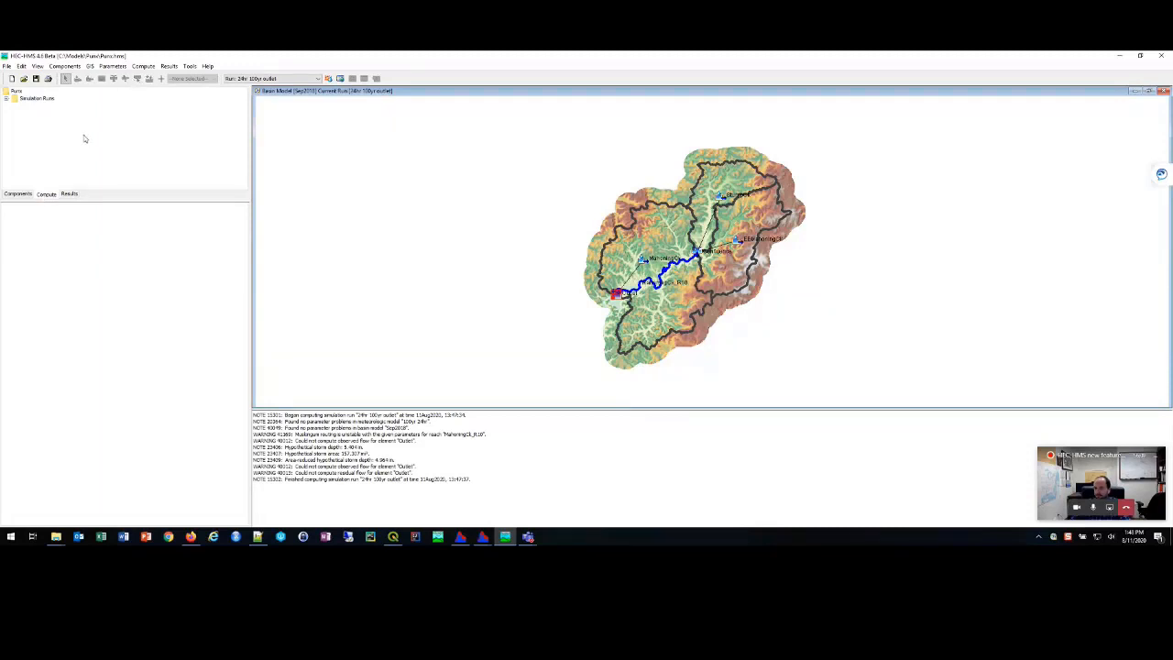
pyautogui.click(145, 67)
pyautogui.moveTo(164, 79)
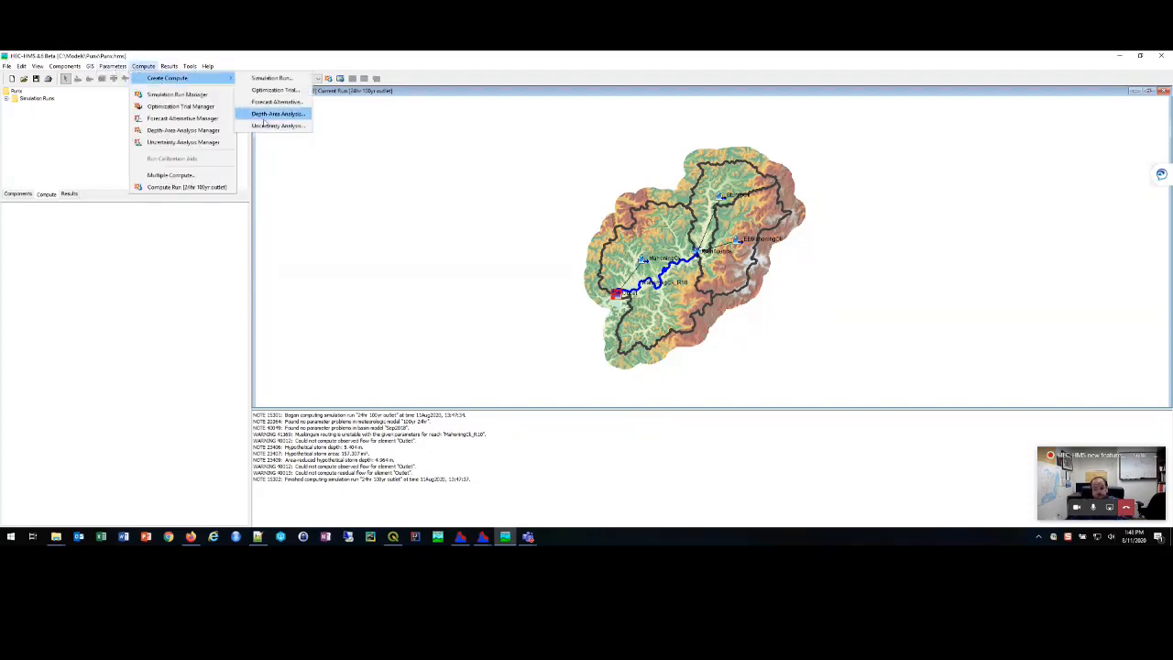
pyautogui.click(267, 114)
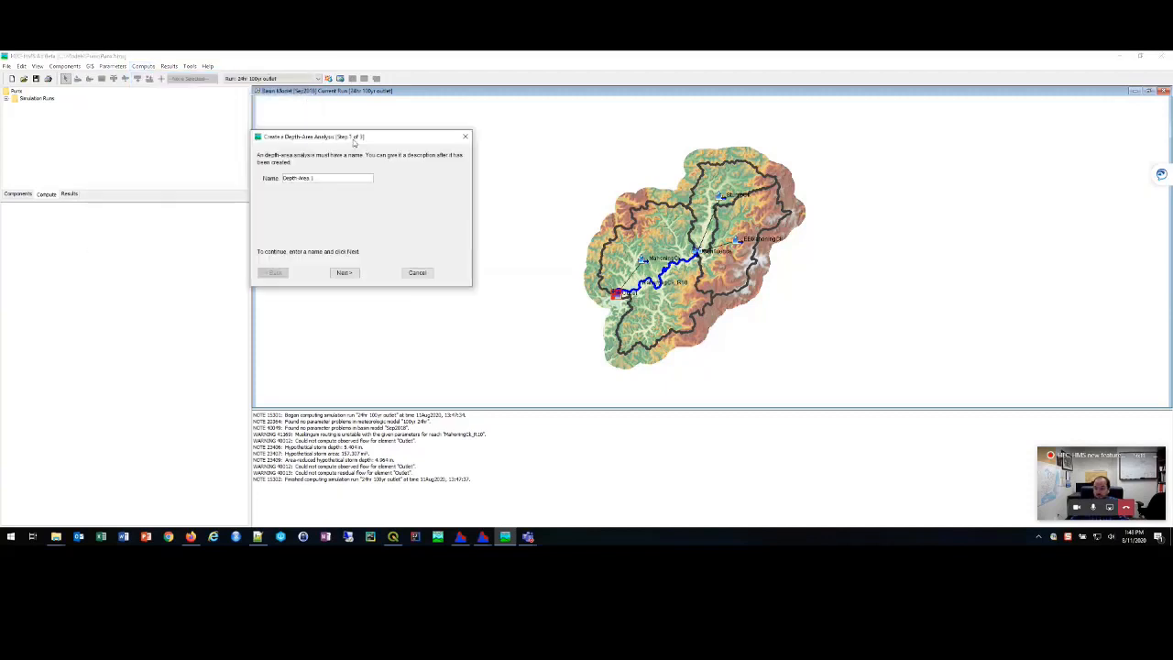
pyautogui.write('100yr 24hr')
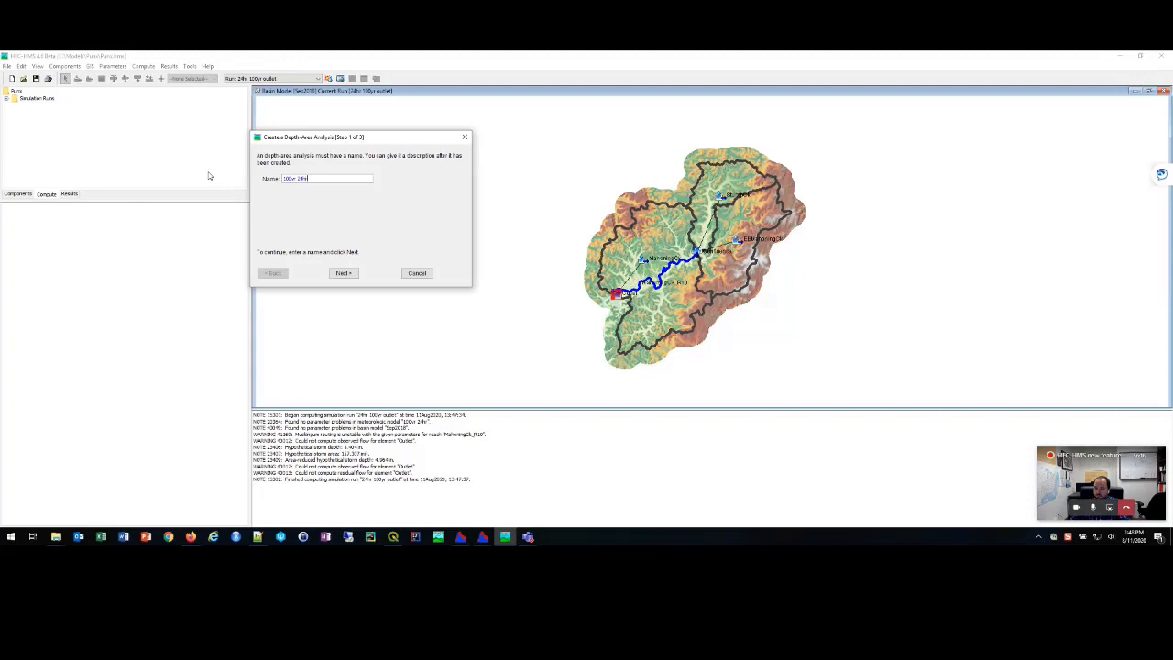
pyautogui.click(344, 273)
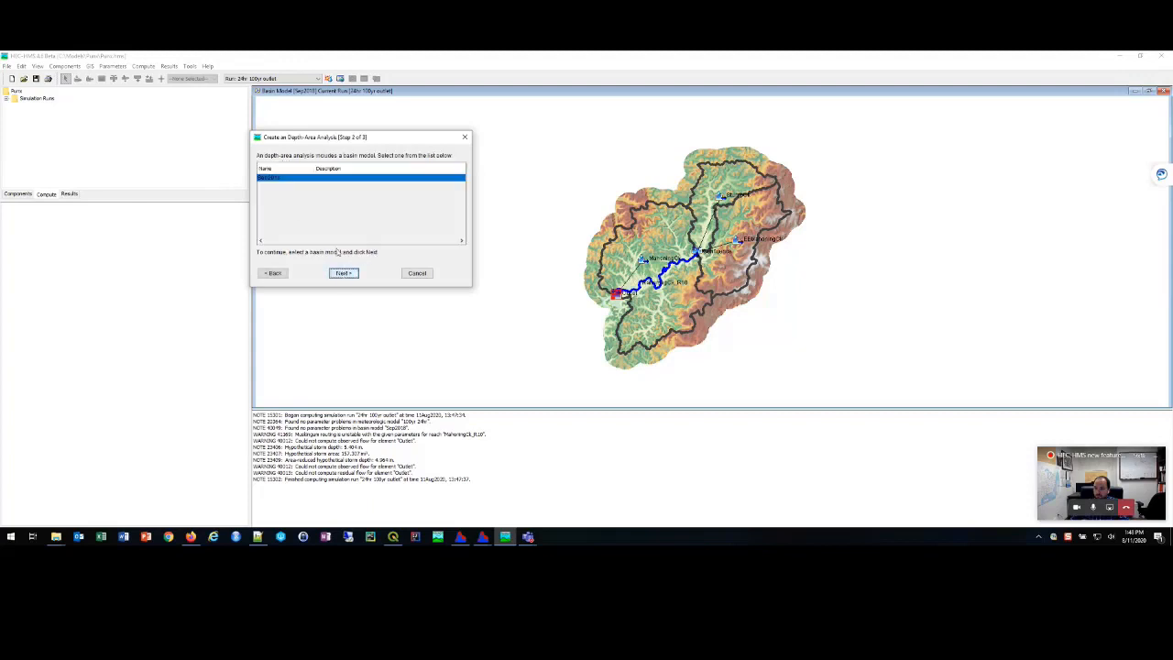
pyautogui.click(343, 273)
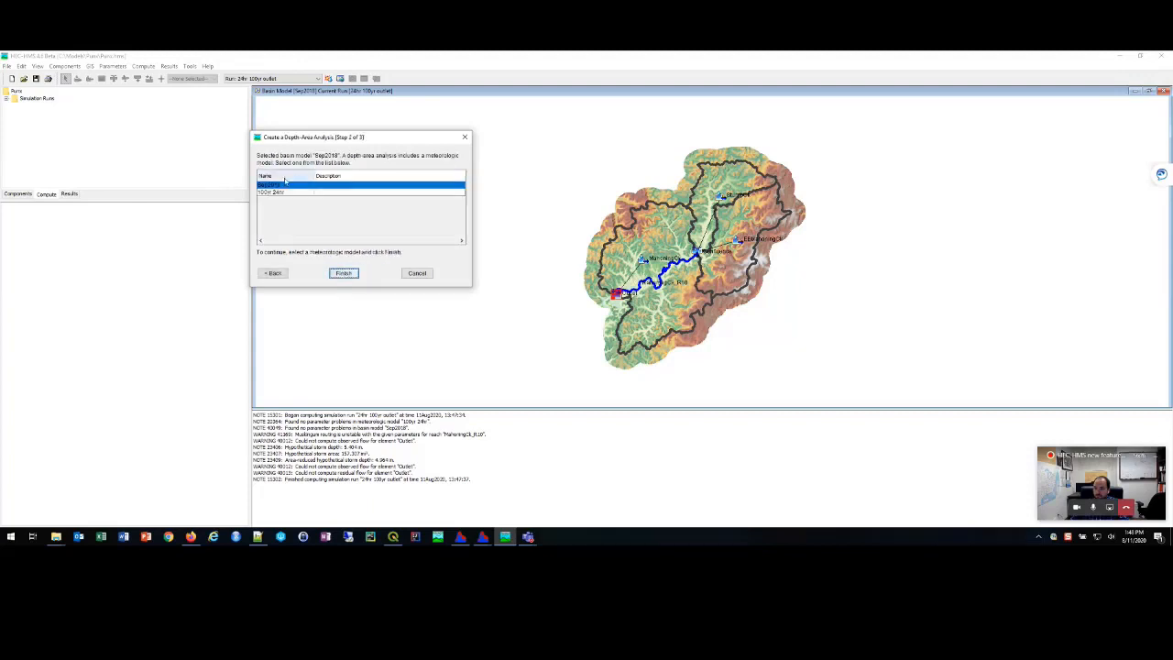
pyautogui.click(344, 273)
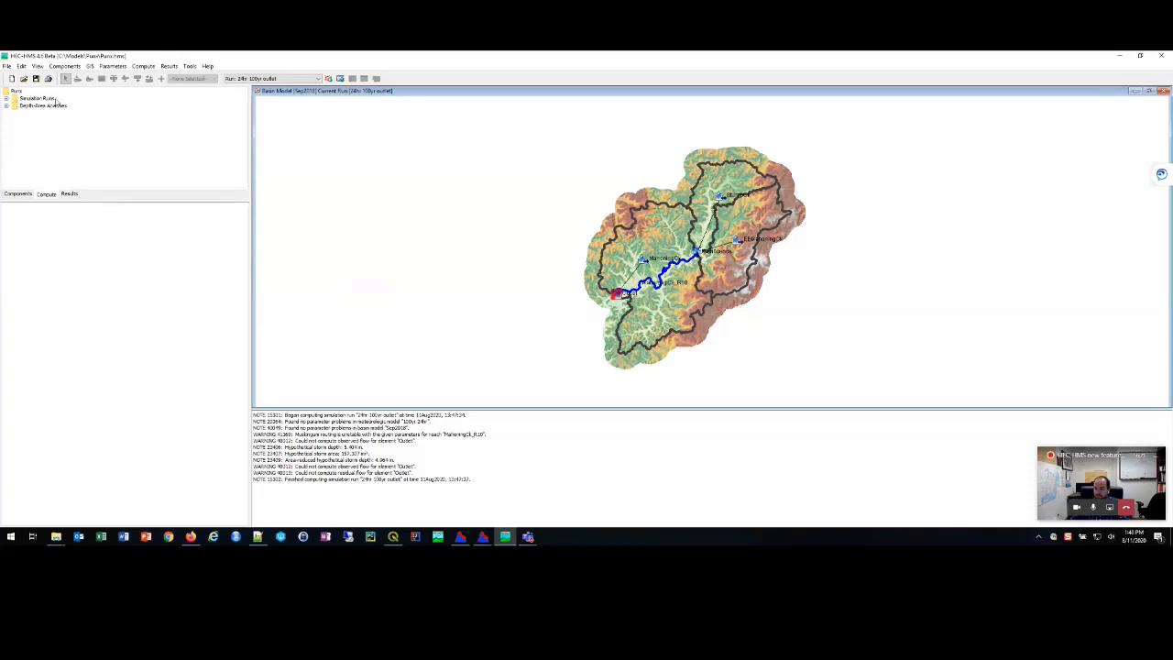
# Step: Set the 100yr 24hr depth-area analysis to run from 01Aug2020 00:00 to 04Aug2020 00:00 at a 15-minute interval
pyautogui.click(7, 106)
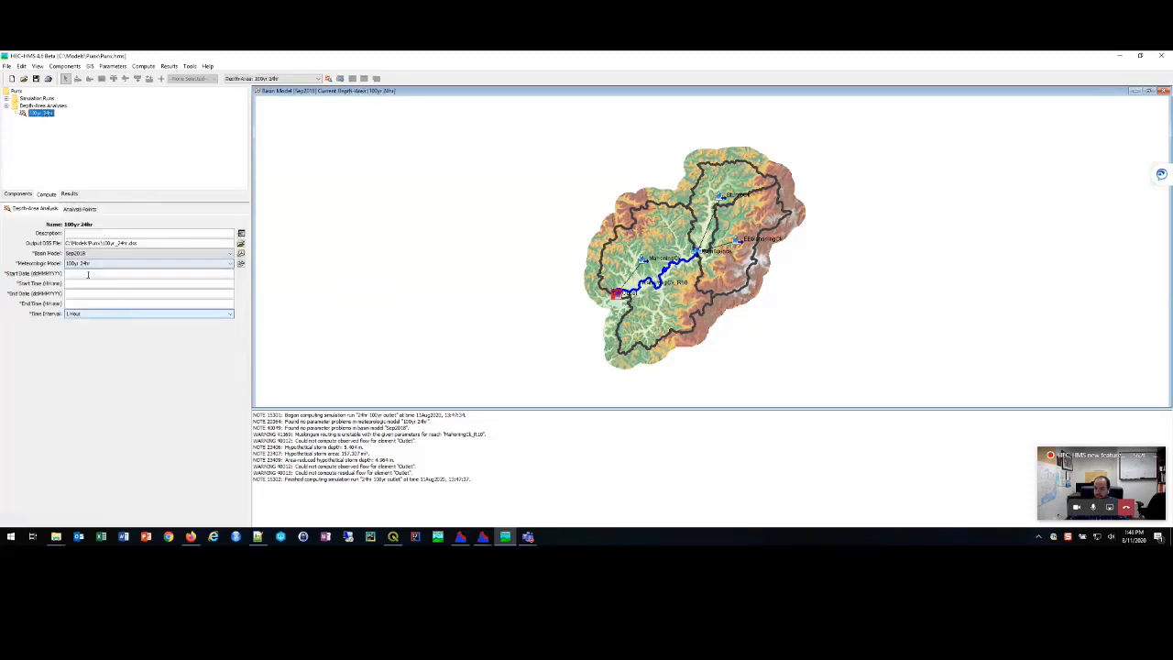
pyautogui.click(88, 273)
pyautogui.write('01aug')
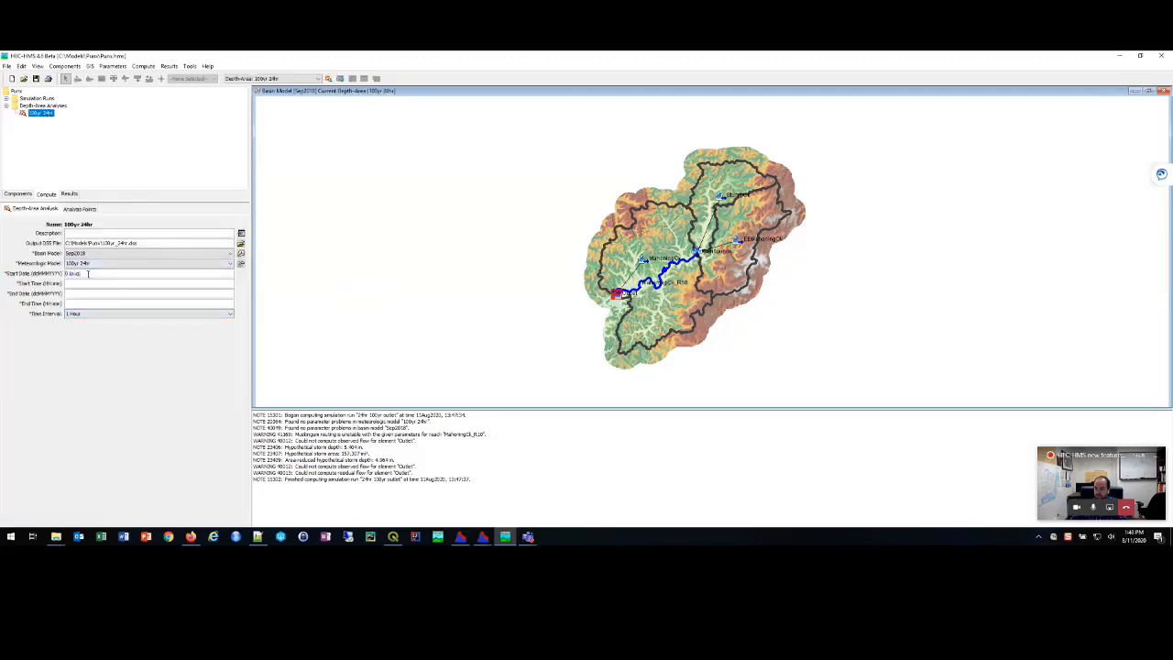
pyautogui.write('202')
pyautogui.write('04aug2020')
pyautogui.write('00:00')
pyautogui.click(91, 313)
pyautogui.click(97, 342)
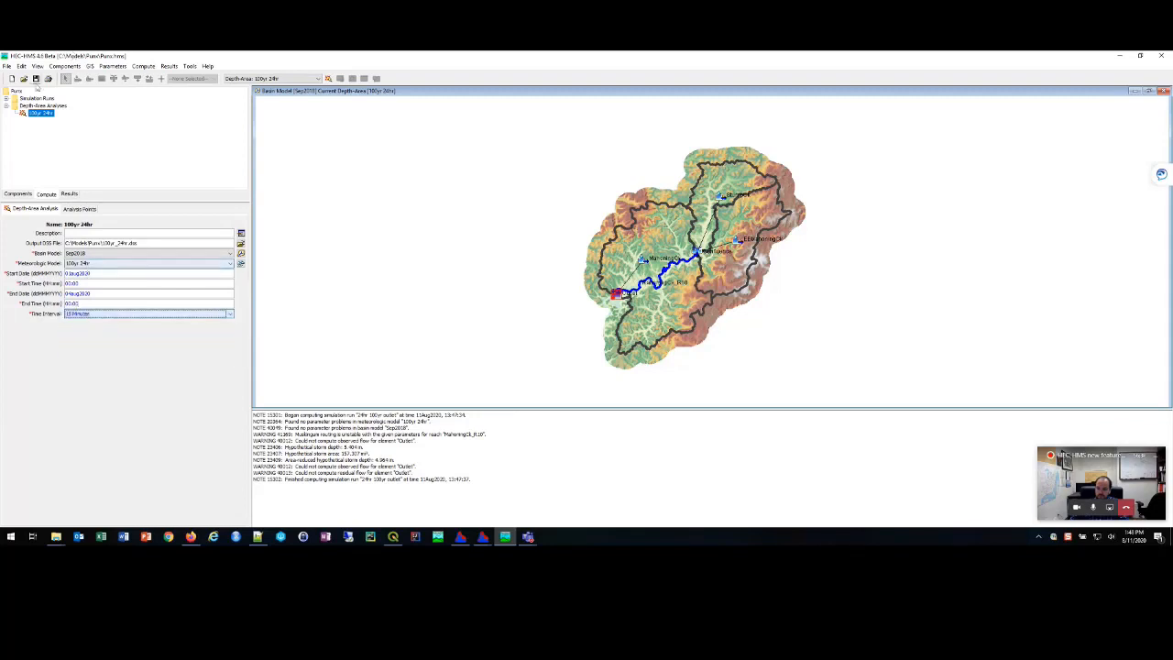
# Step: Review the computation point options of the 100yr 24hr hypothetical storm, keeping the Outlet element of basin Sep2018
pyautogui.click(80, 210)
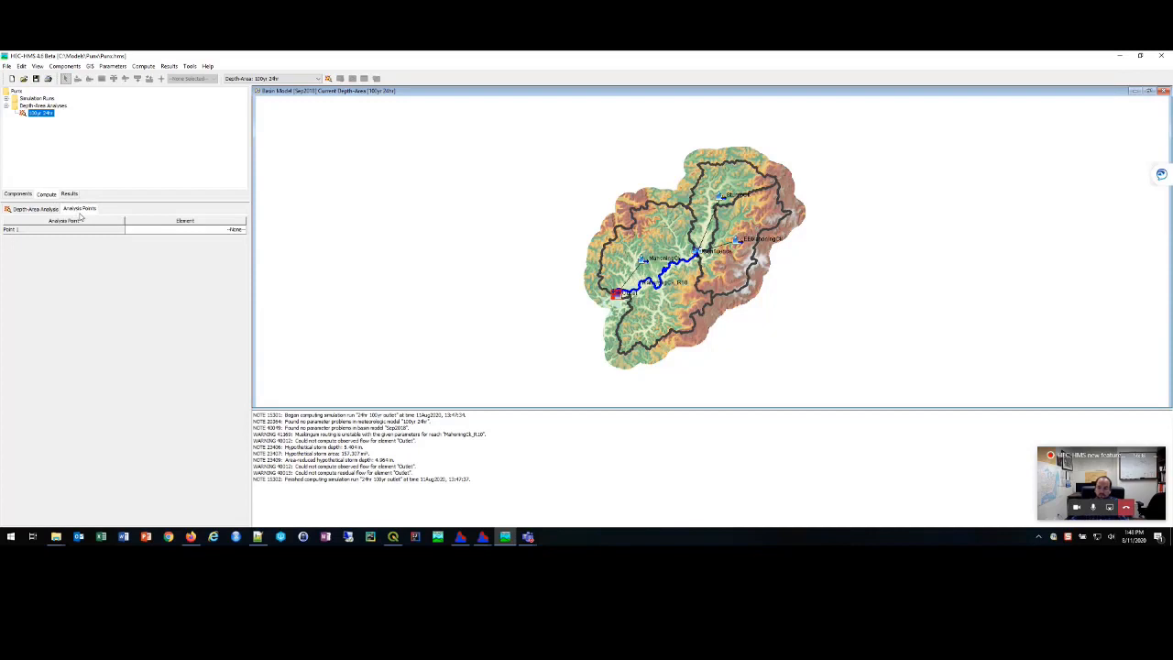
pyautogui.click(17, 194)
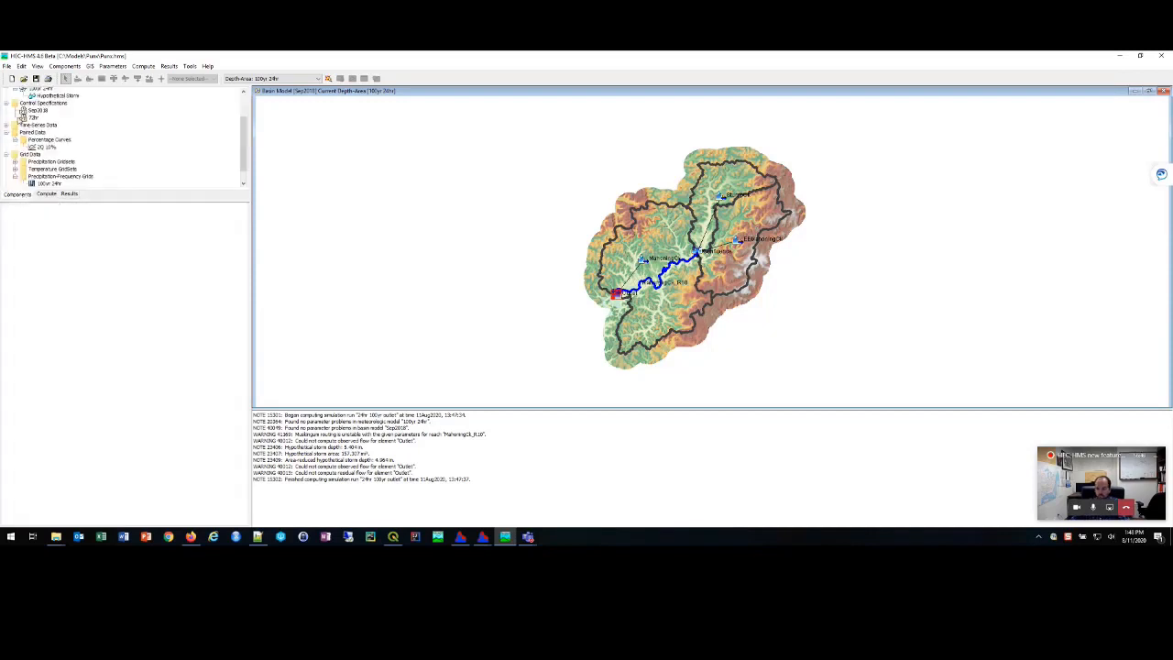
pyautogui.click(14, 127)
pyautogui.click(58, 134)
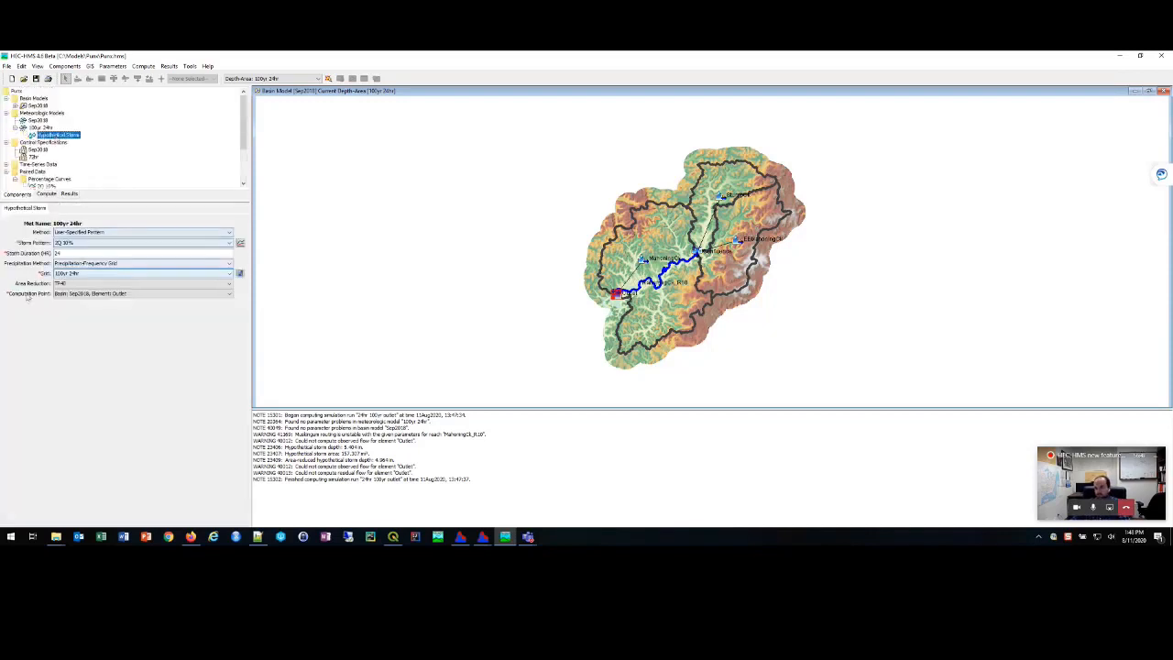
pyautogui.click(209, 294)
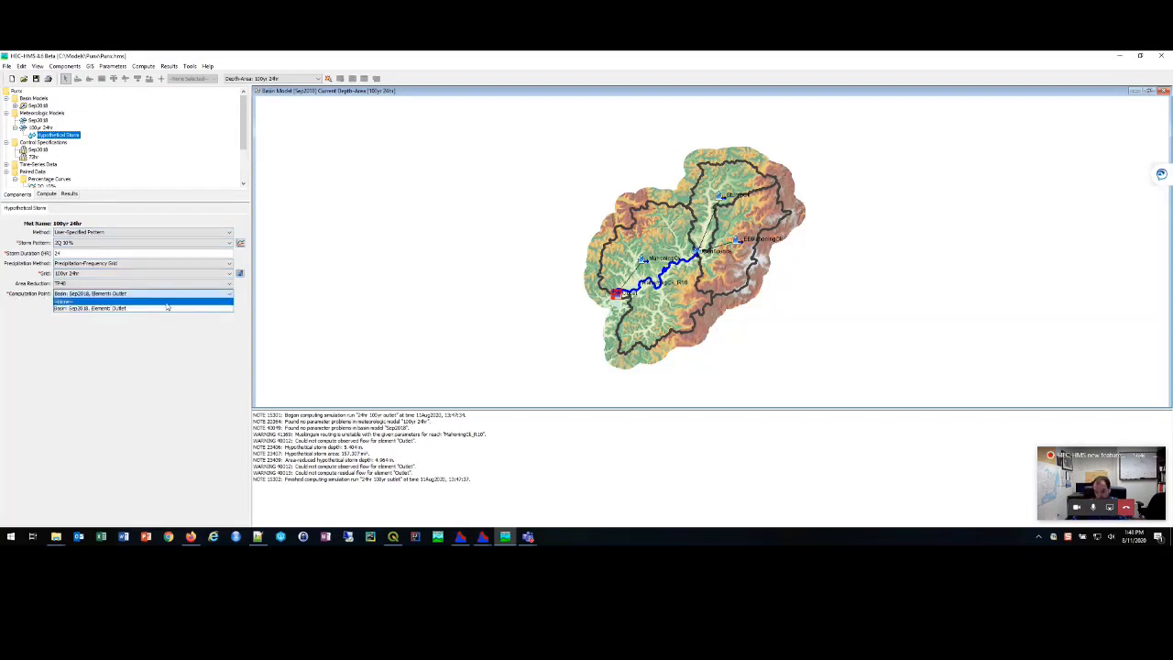
pyautogui.click(168, 307)
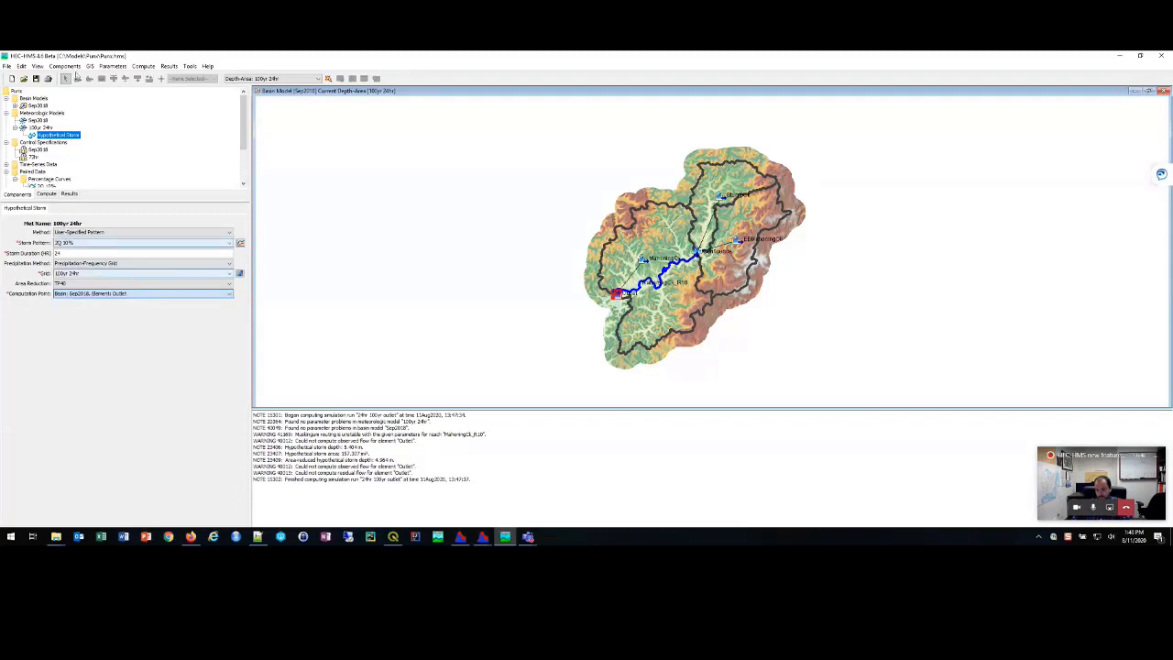
# Step: Assign StumpCk as Point 1 and EBMahoningCk as Point 2 in the 100yr 24hr depth-area analysis
pyautogui.click(46, 194)
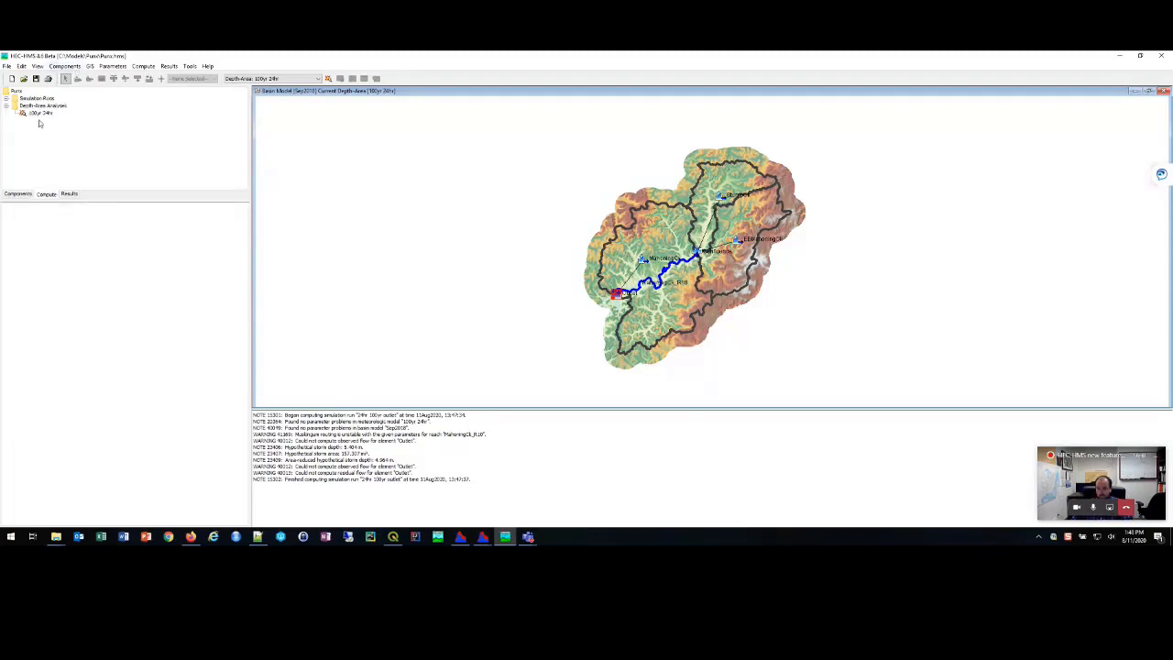
pyautogui.click(40, 113)
pyautogui.click(79, 209)
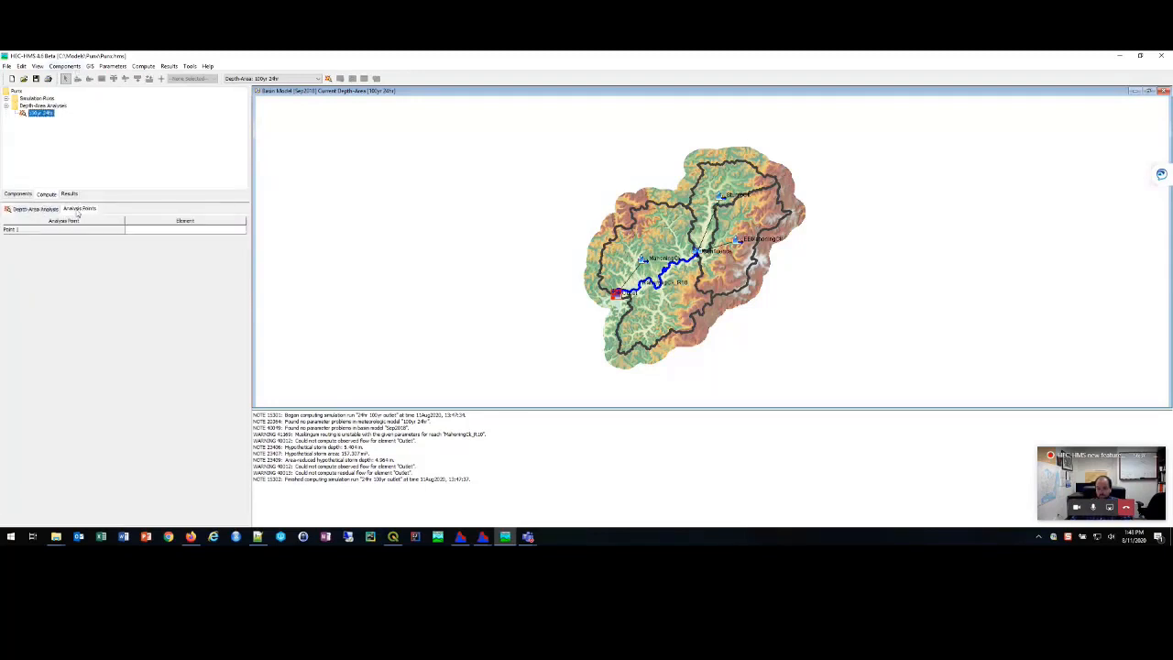
pyautogui.click(227, 233)
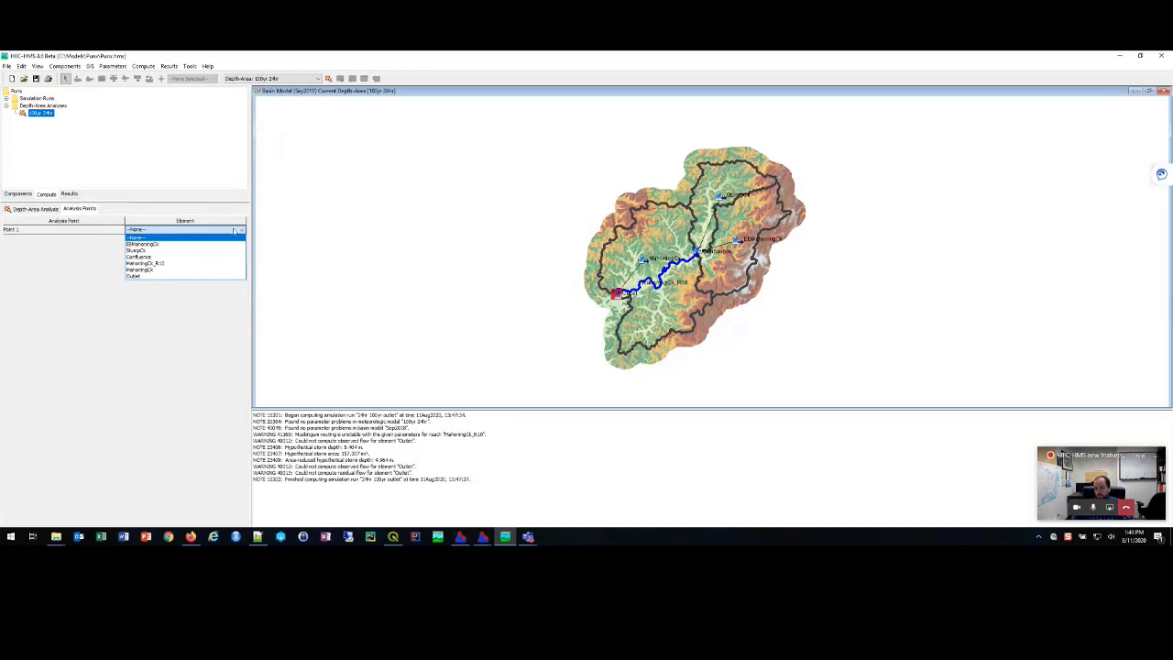
pyautogui.click(172, 255)
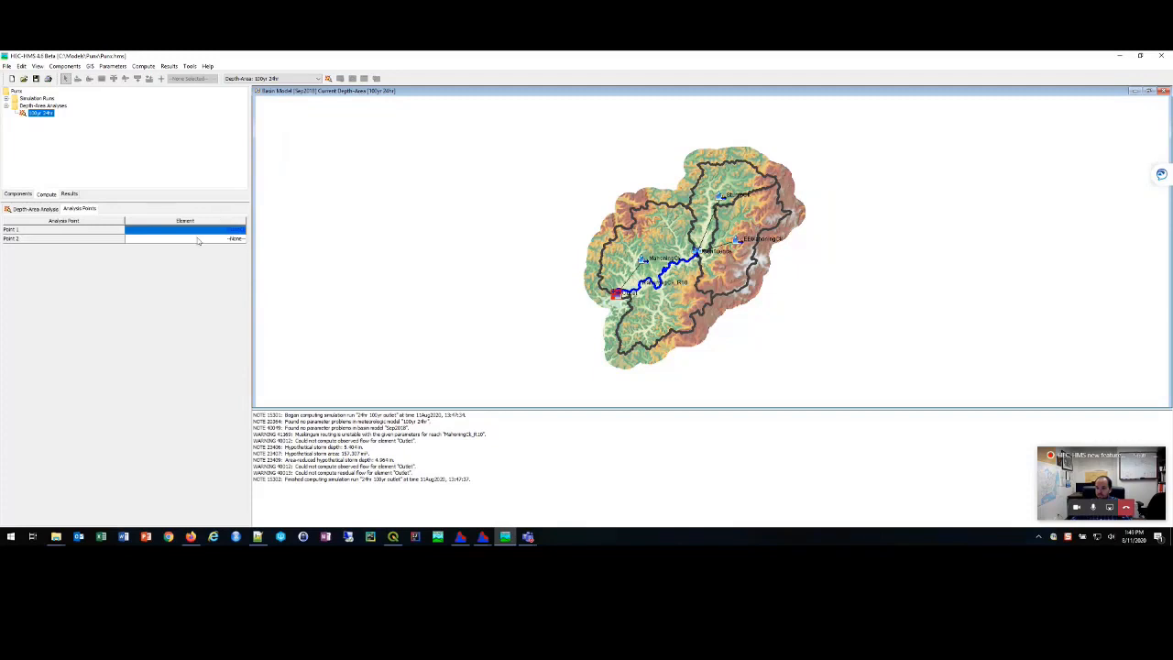
pyautogui.click(229, 239)
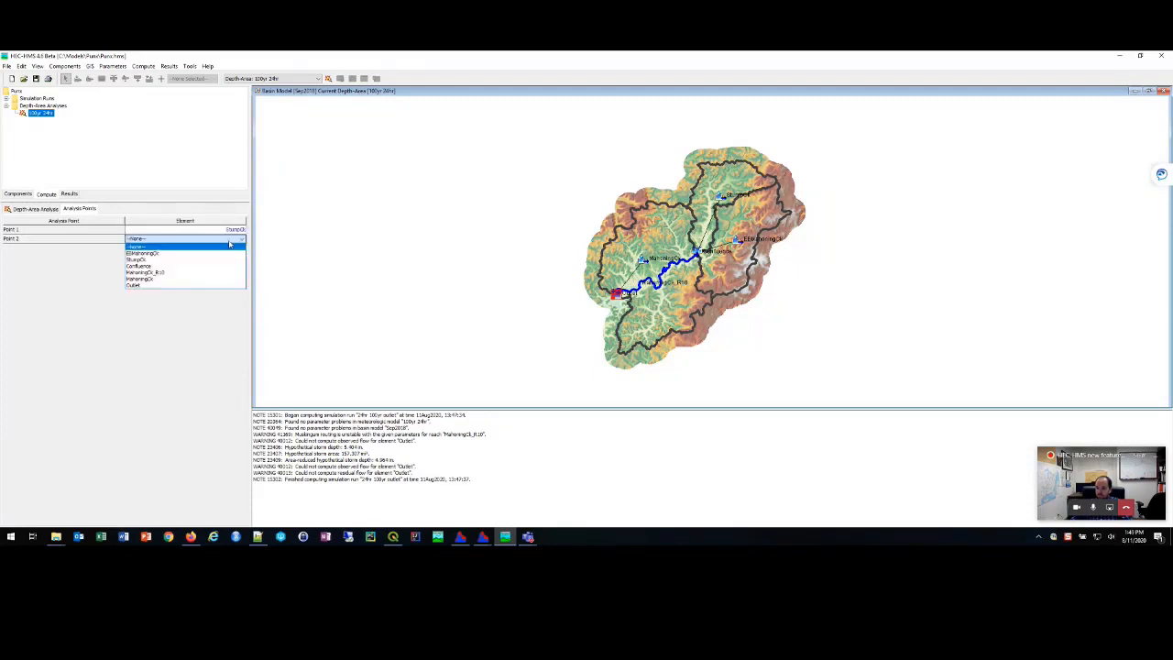
pyautogui.click(224, 254)
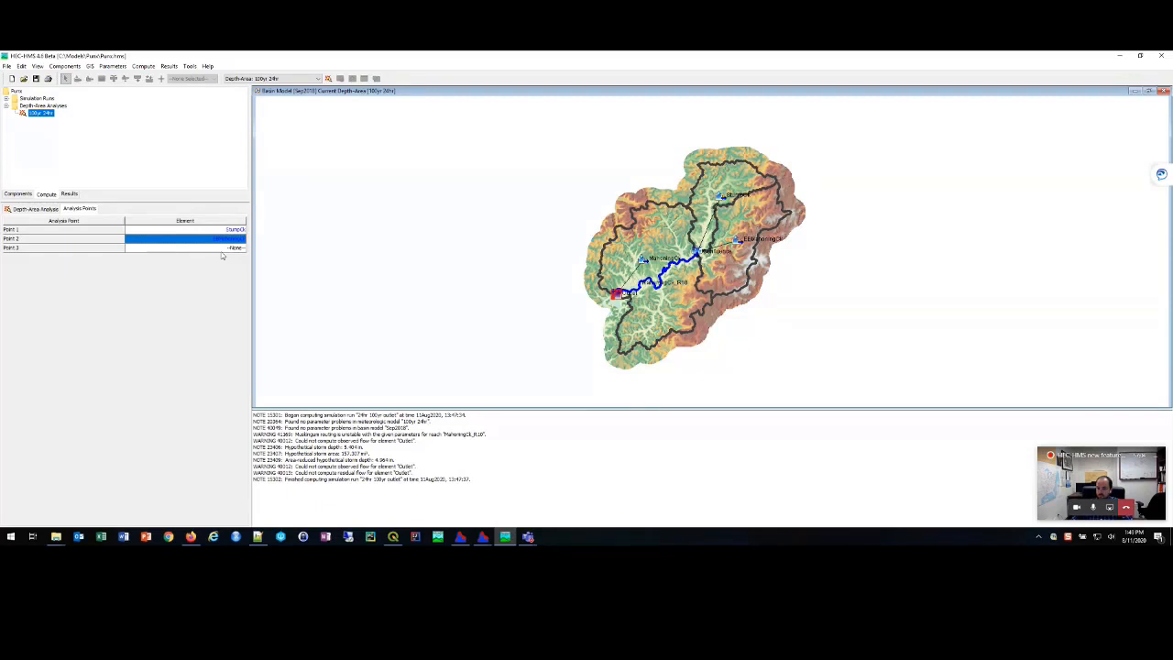
# Step: Assign Confluence as Point 3, MahoningCk as Point 4 and Outlet as Point 5 in the 100yr 24hr depth-area analysis
pyautogui.click(226, 248)
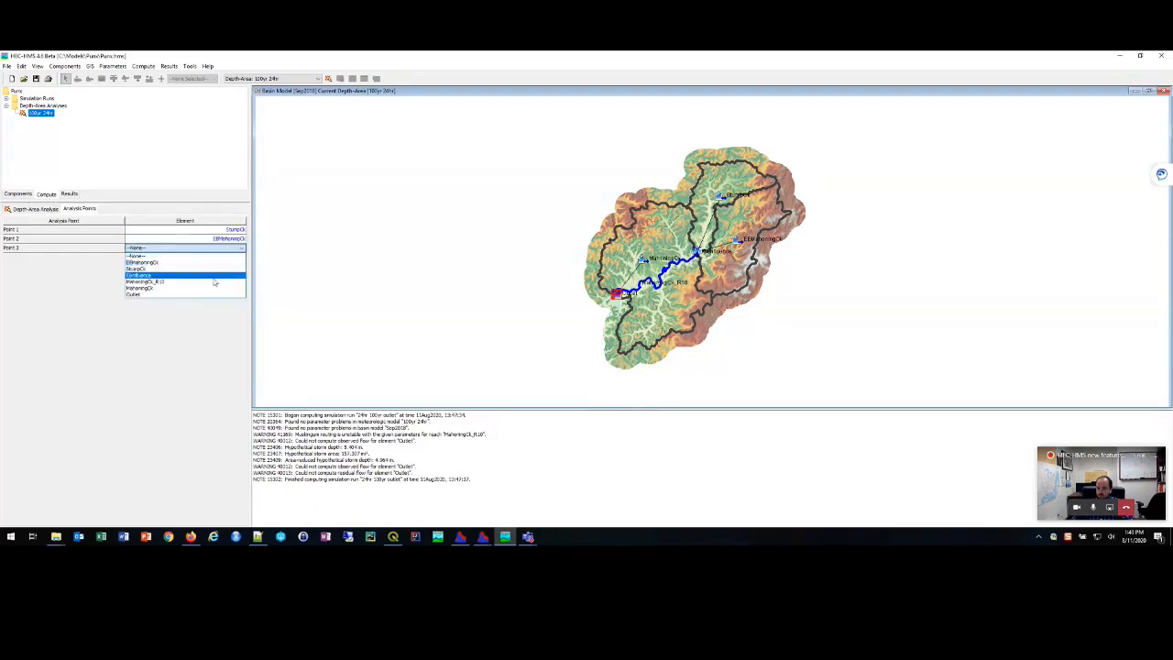
pyautogui.click(207, 275)
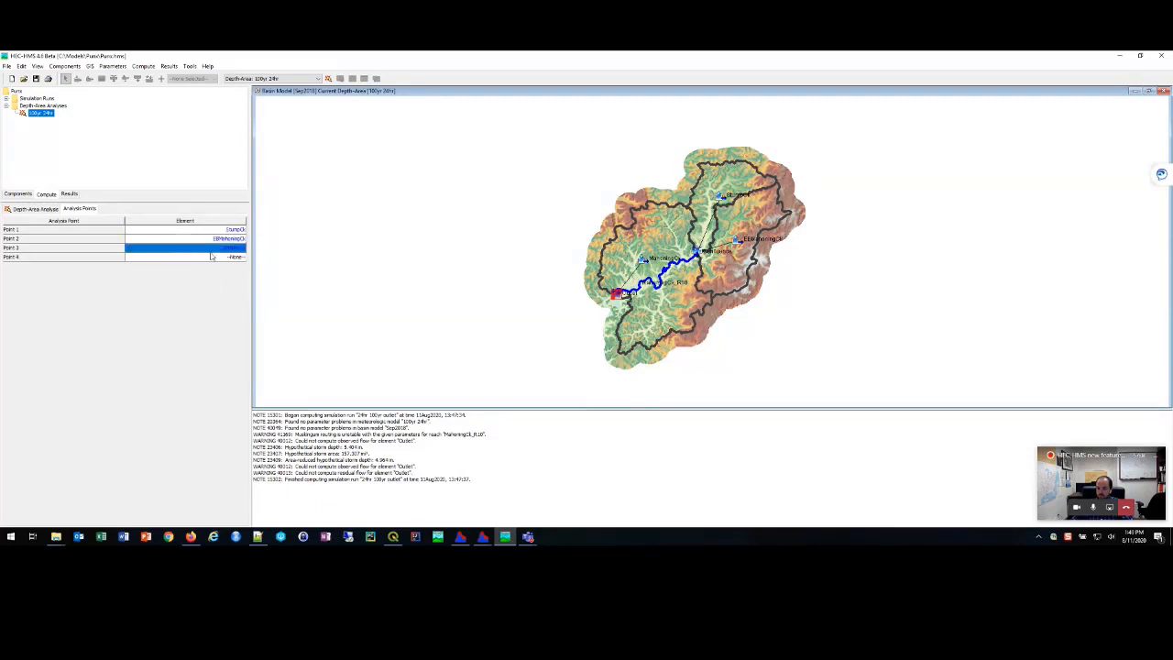
pyautogui.click(210, 259)
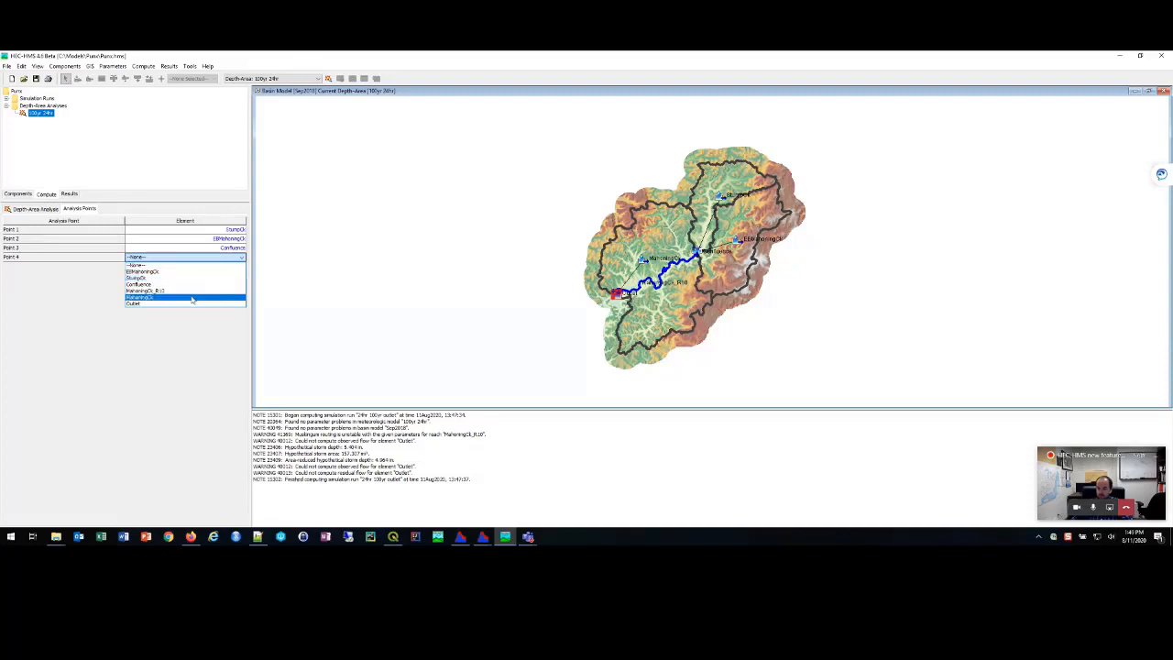
pyautogui.click(191, 299)
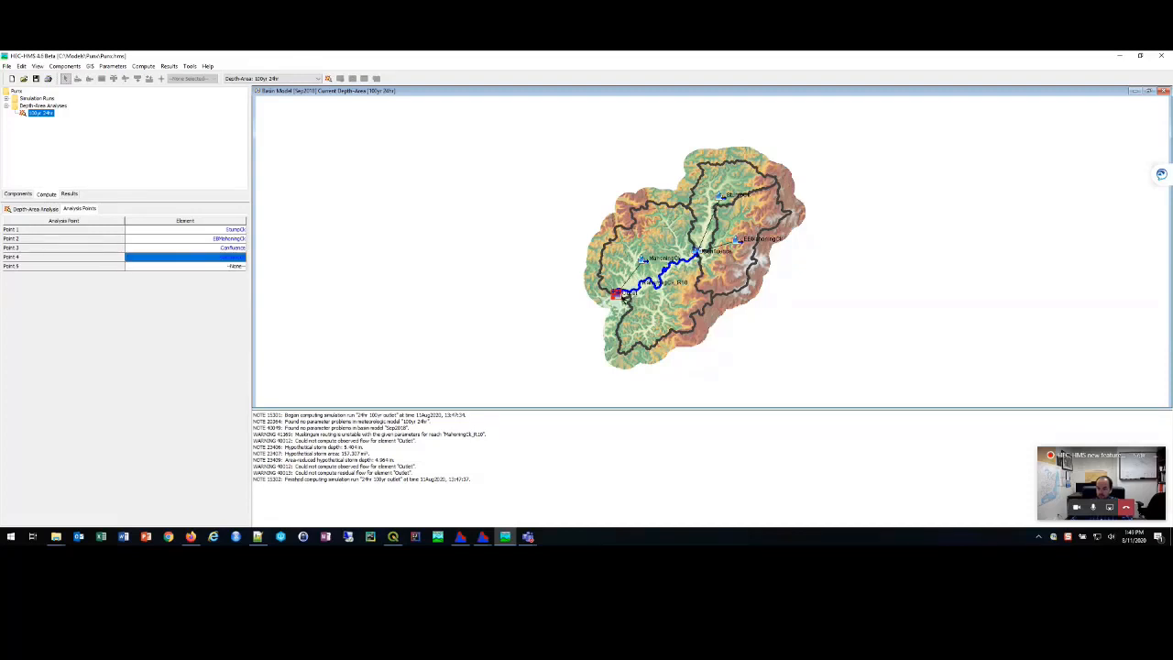
pyautogui.click(239, 267)
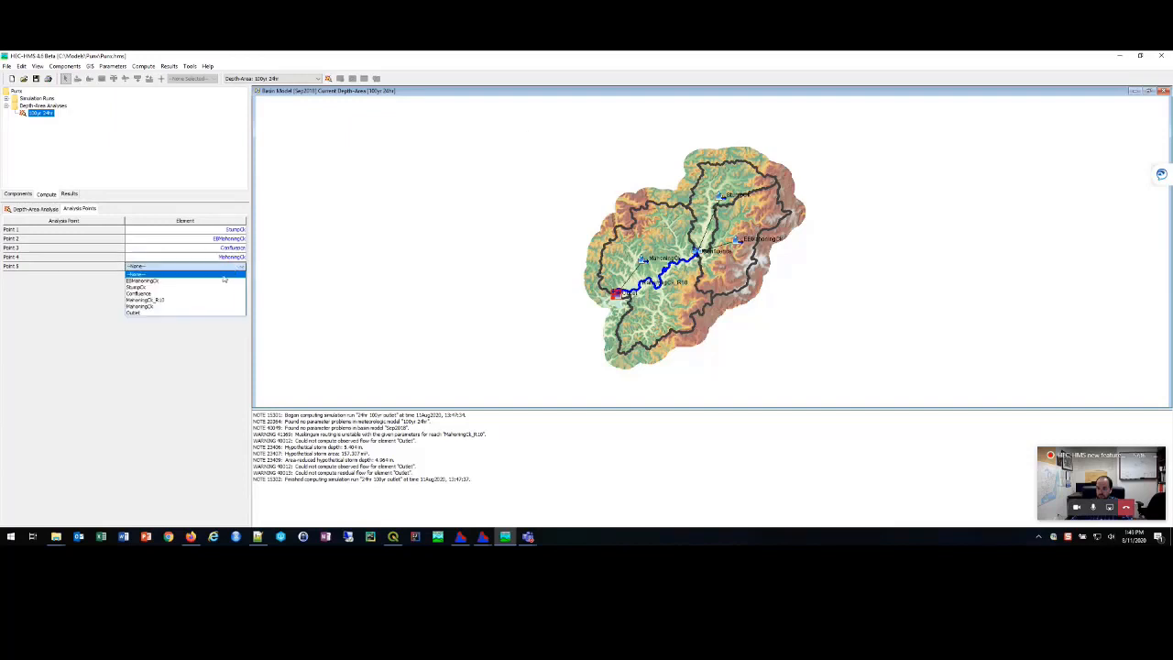
pyautogui.click(176, 312)
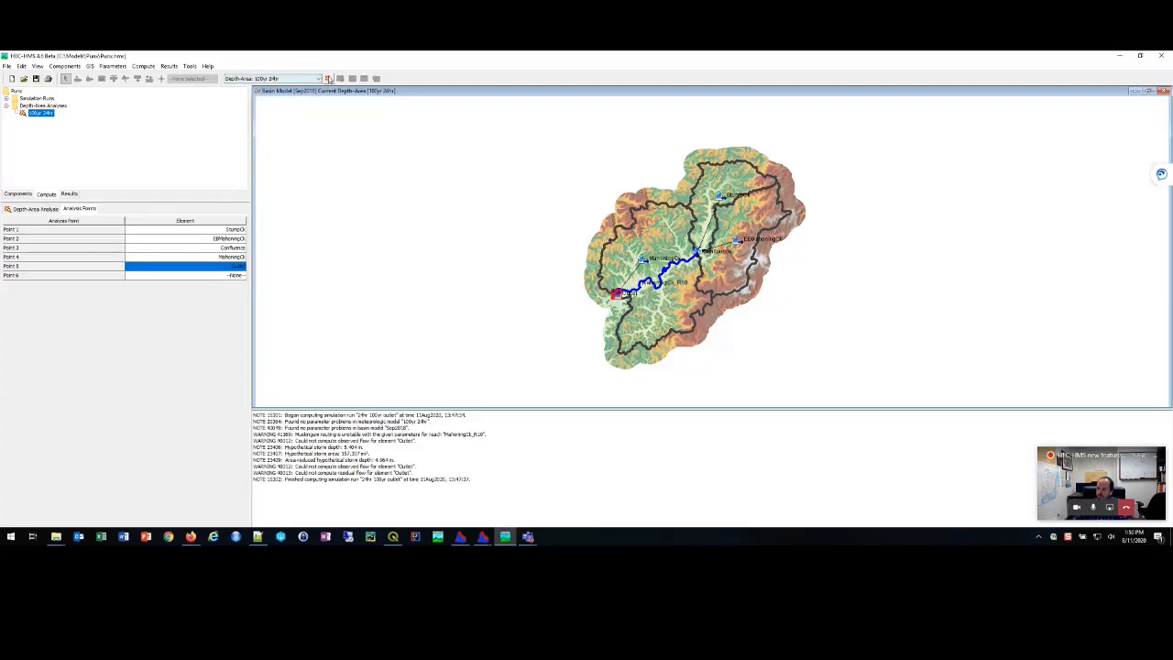
# Step: Compute the 100yr 24hr depth-area analysis and review the storm areas and area-reduced depths in its messages
pyautogui.click(328, 78)
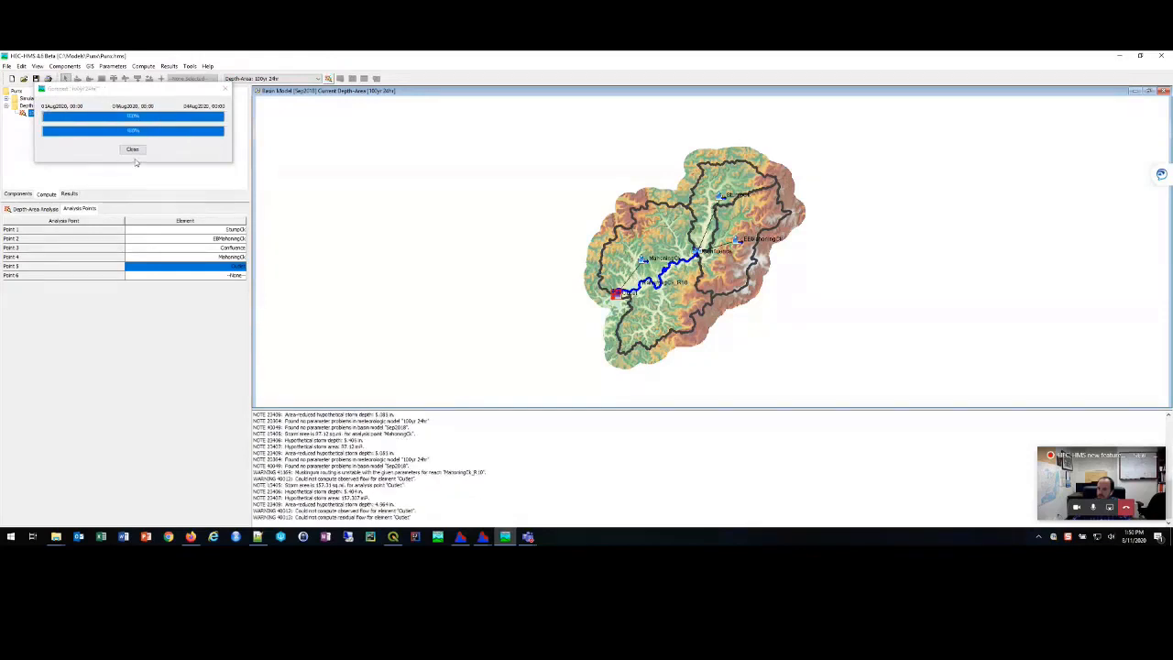
pyautogui.click(133, 151)
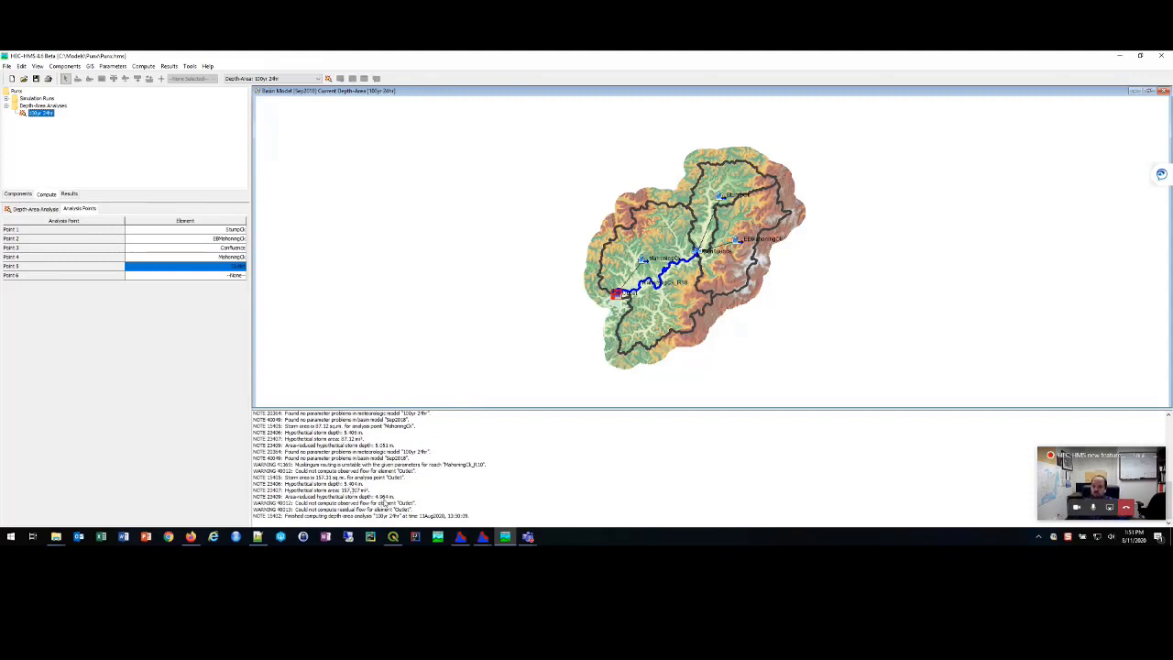
pyautogui.scroll(2, 379, 461)
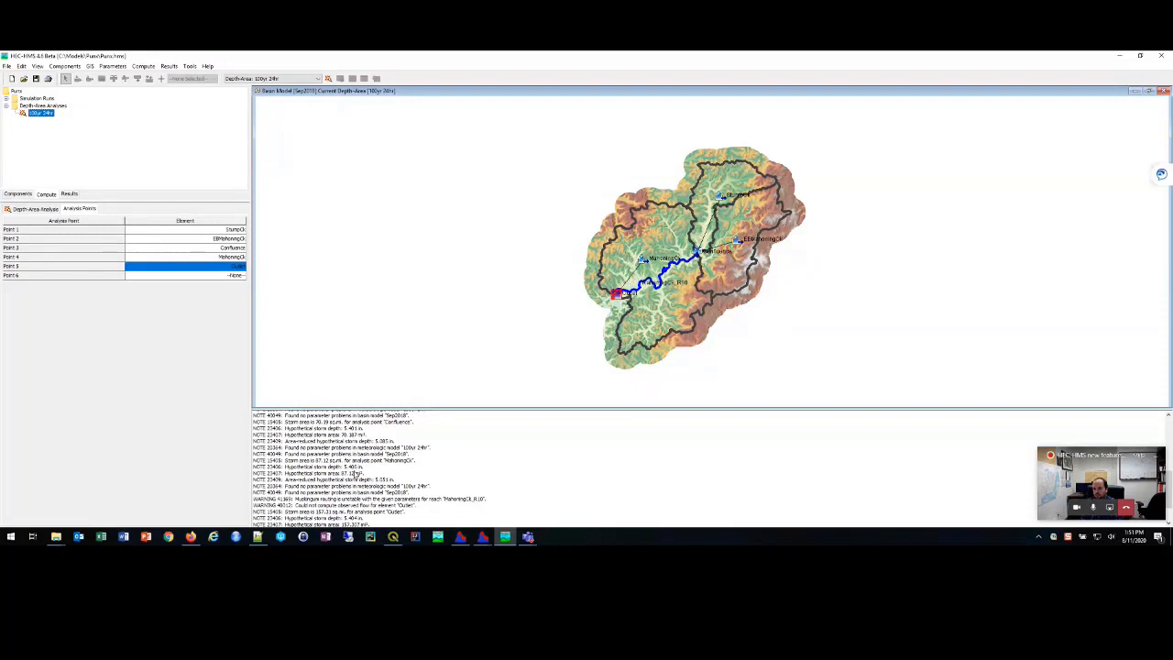
# Step: Switch to QGIS and set the orb100yr24ha layer's min/max statistics extent to the whole raster
pyautogui.click(392, 537)
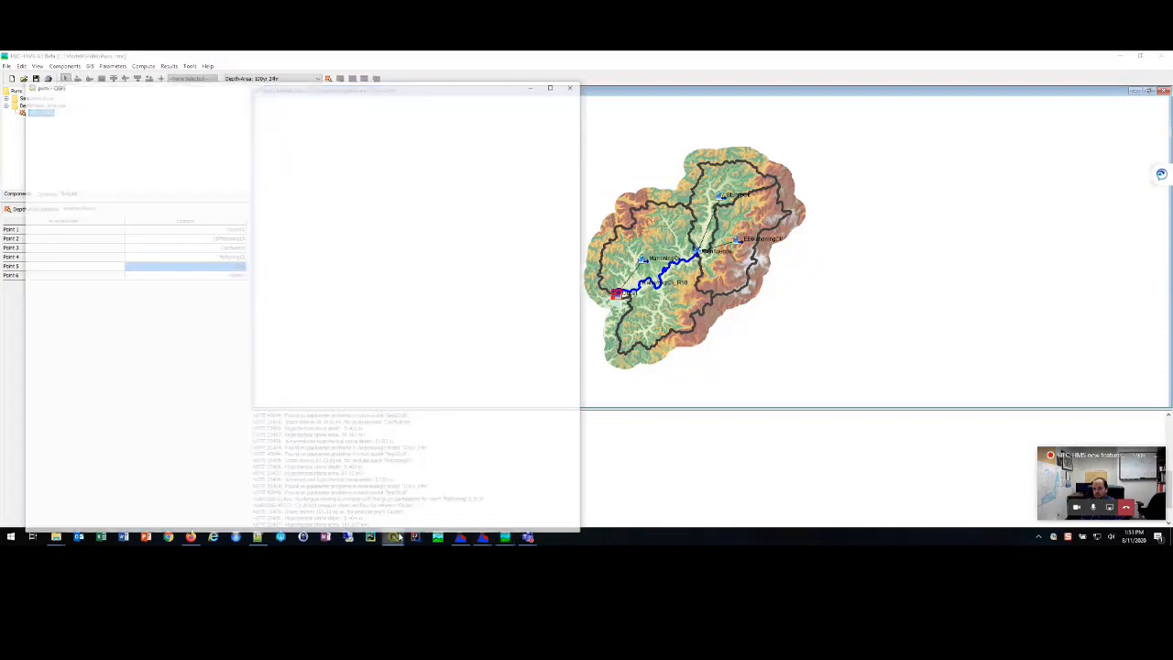
pyautogui.scroll(3, 467, 242)
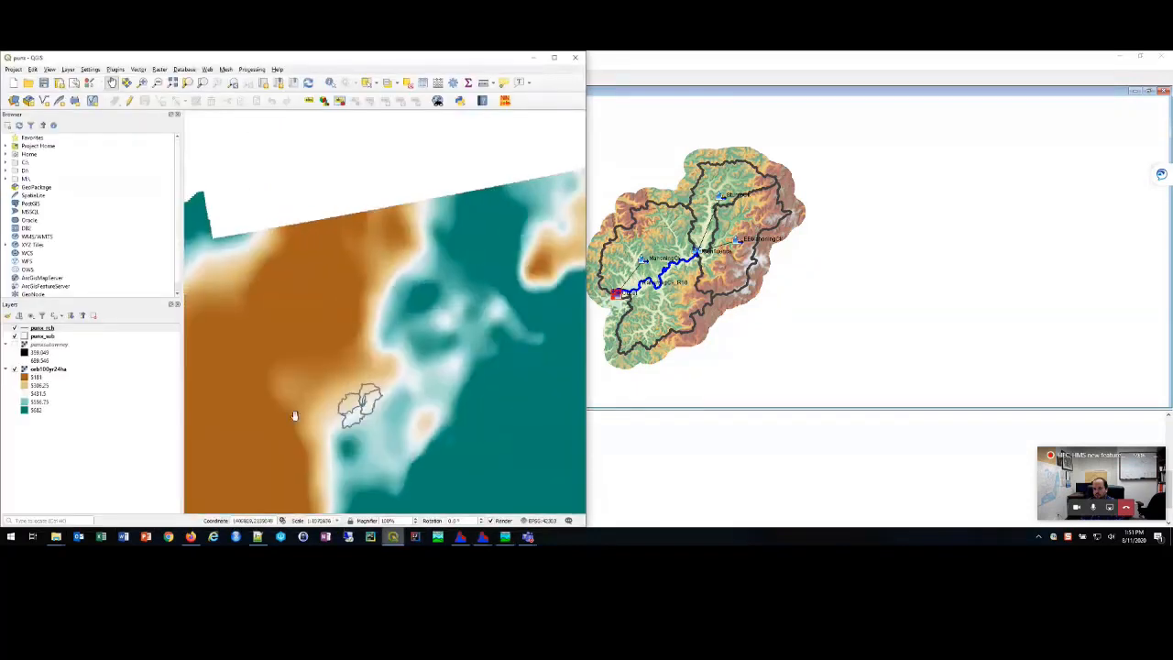
pyautogui.rightClick(50, 372)
pyautogui.click(101, 519)
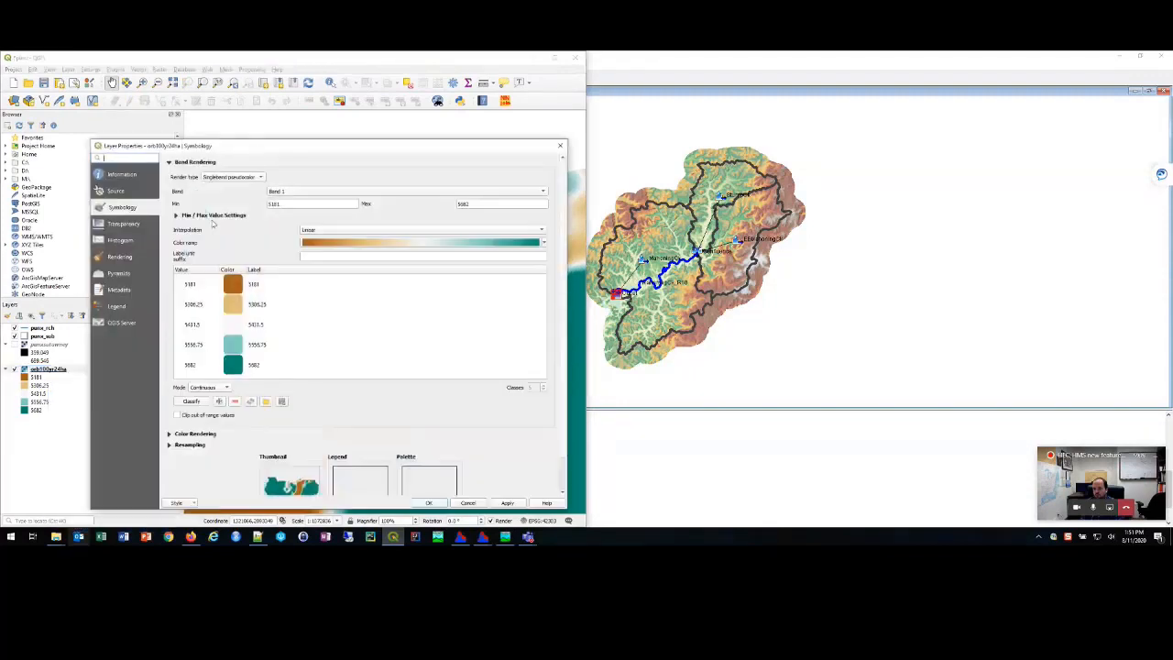
pyautogui.click(212, 218)
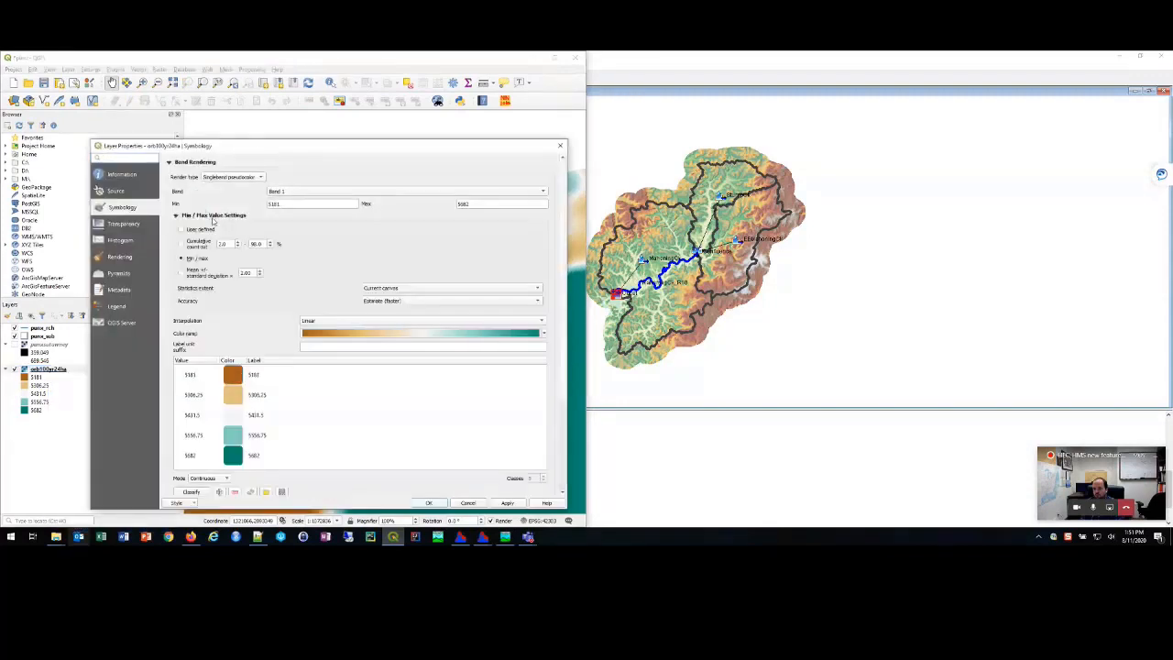
pyautogui.click(440, 288)
pyautogui.click(417, 276)
pyautogui.click(435, 502)
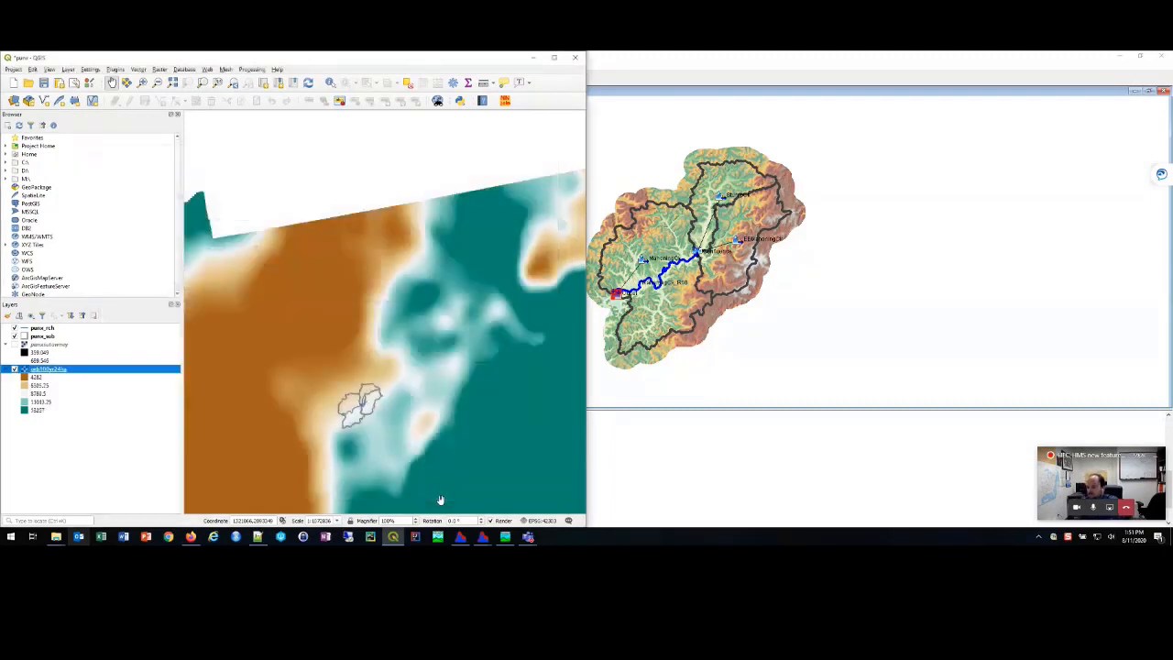
# Step: Examine the 100-year 24-hour precipitation raster around the Punx subbasin outlines, and return to the HEC-HMS project
pyautogui.moveTo(370, 447); pyautogui.dragTo(401, 354)
pyautogui.scroll(3, 395, 337)
pyautogui.moveTo(383, 253); pyautogui.dragTo(440, 406)
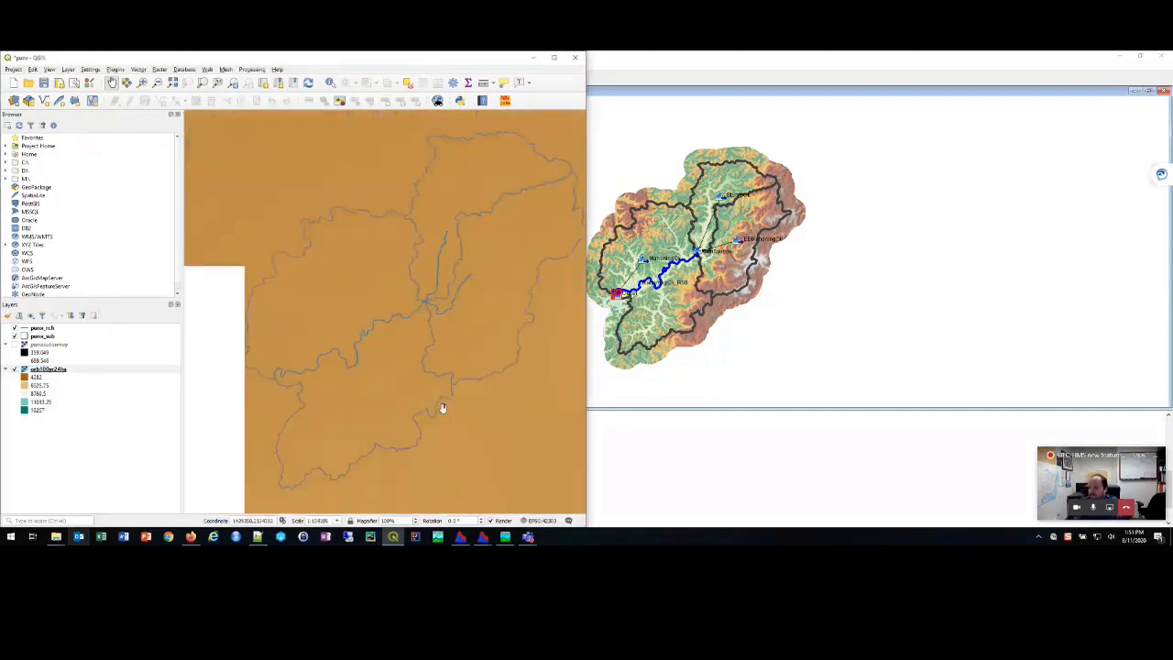
pyautogui.scroll(-1, 440, 407)
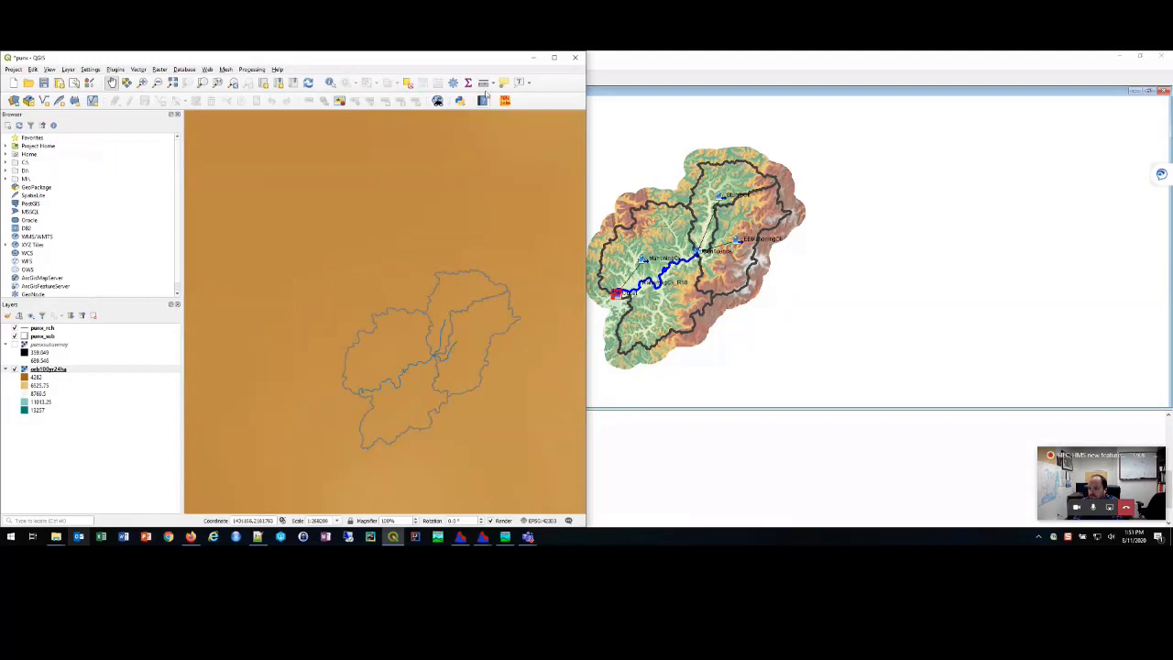
pyautogui.click(538, 62)
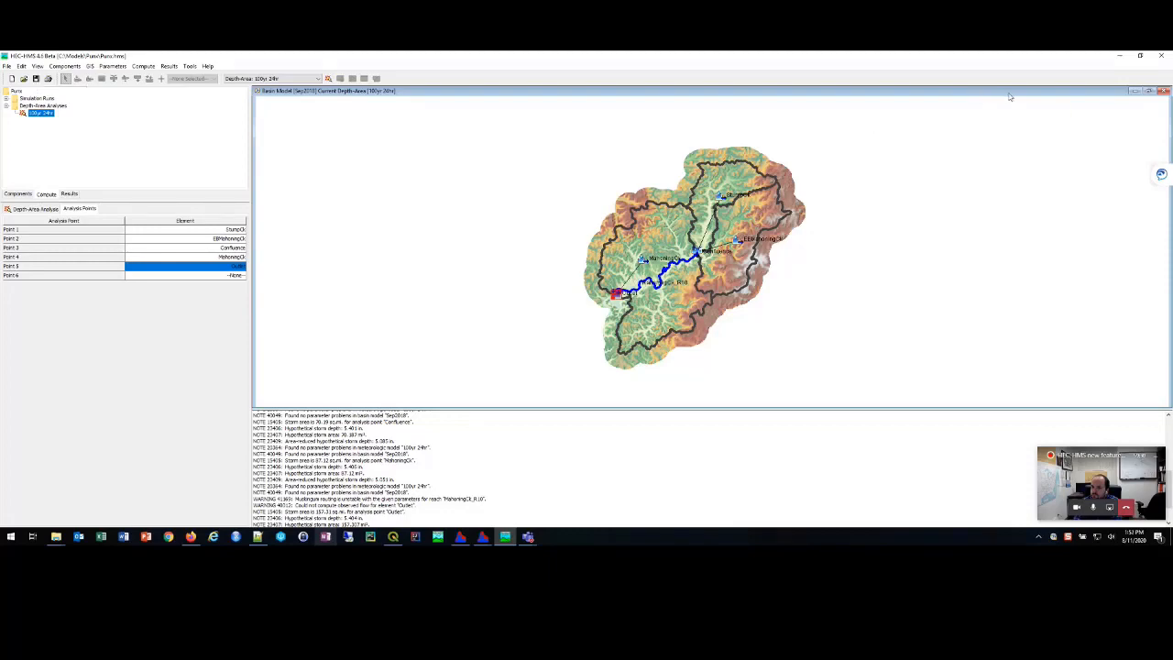
# Step: Switch to the Punx standard report in the browser and review its run details and subbasin parameter tables
pyautogui.click(1121, 57)
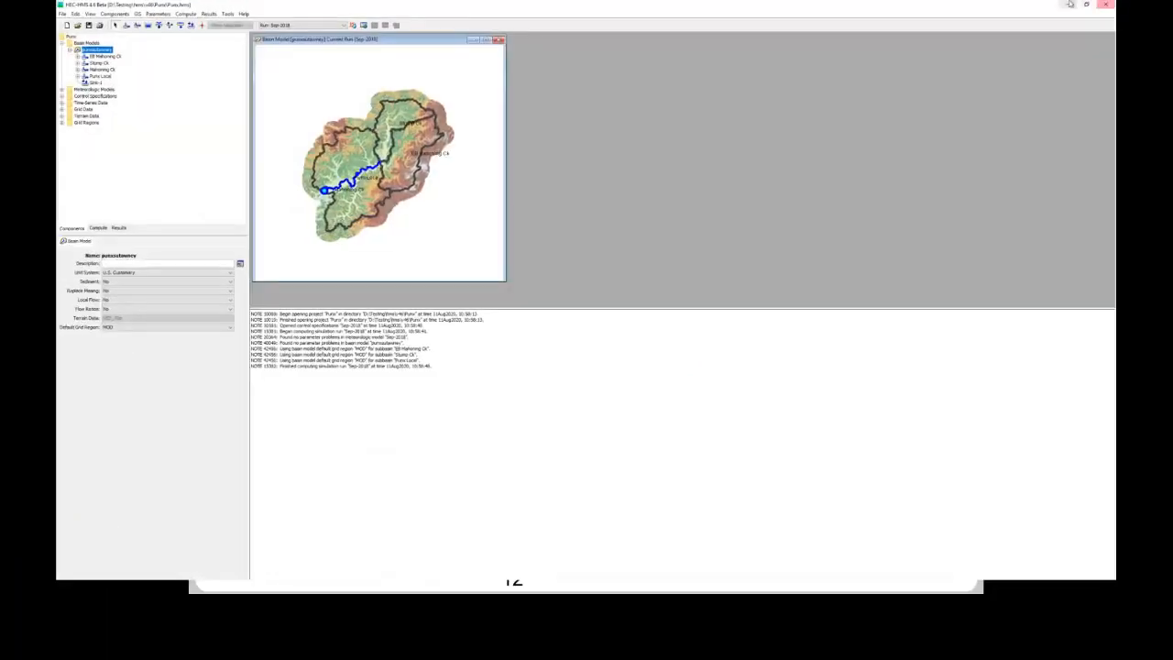
pyautogui.click(1067, 6)
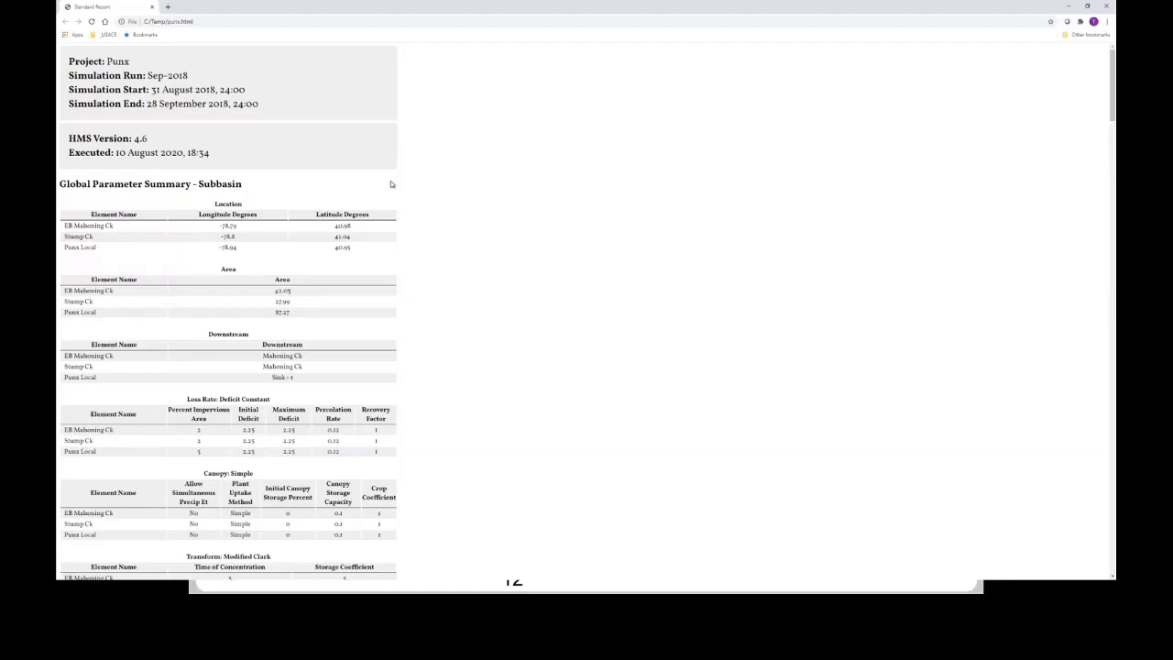
pyautogui.scroll(-1, 390, 183)
pyautogui.scroll(1, 390, 183)
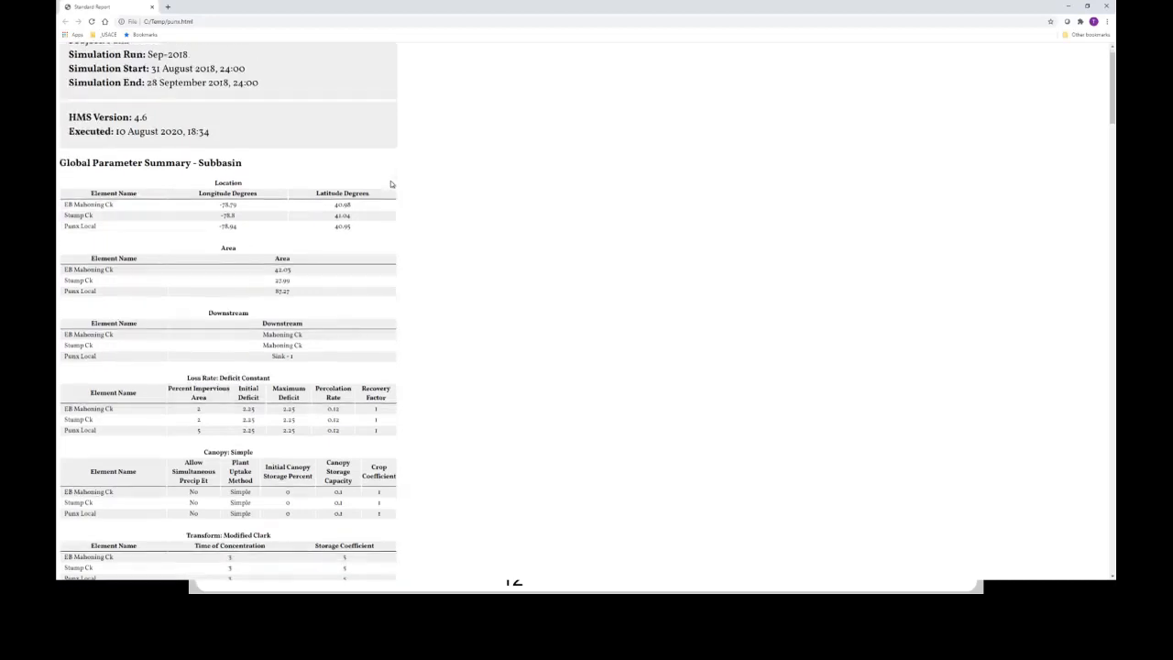
pyautogui.scroll(-1, 390, 183)
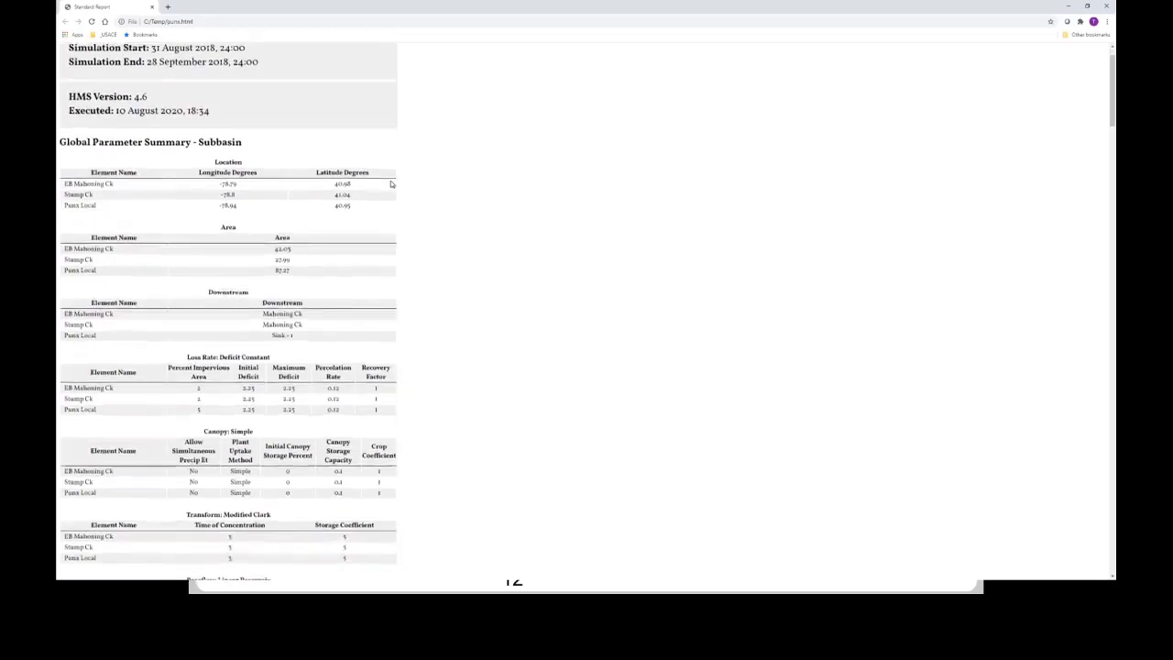
pyautogui.scroll(-1, 391, 184)
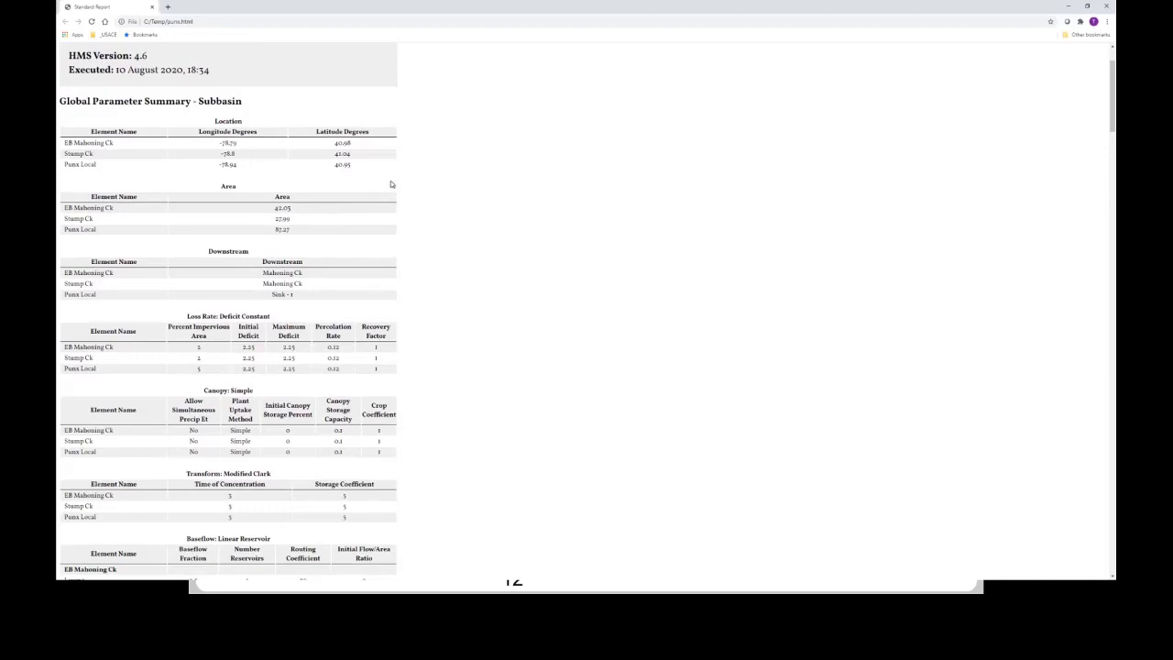
# Step: Shrink the report window and read through the reach parameters, global results summary, and EB Mahoning Ck parameters, results and plots
pyautogui.doubleClick(434, 11)
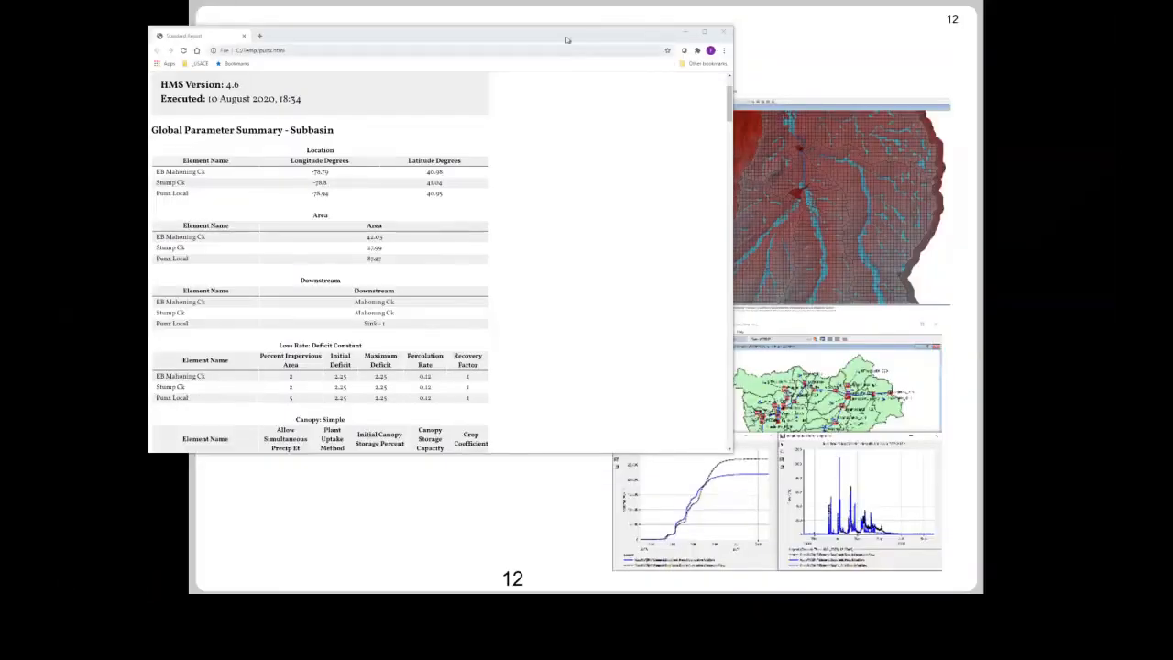
pyautogui.moveTo(568, 34); pyautogui.dragTo(575, 33)
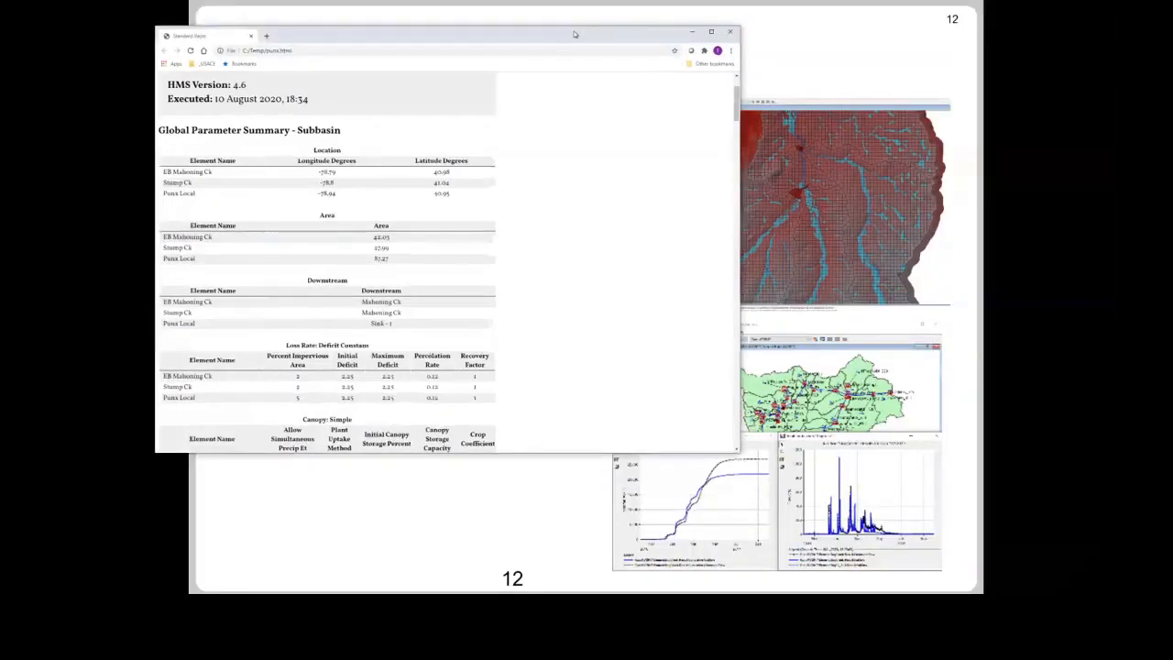
pyautogui.scroll(-5, 428, 160)
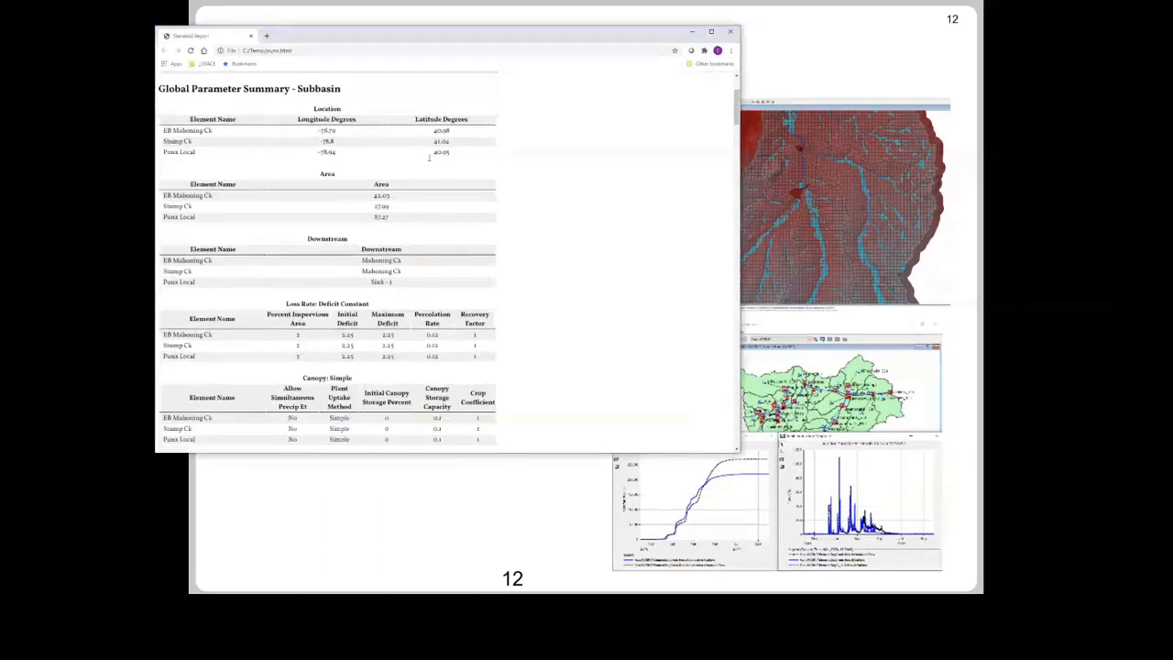
pyautogui.scroll(-2, 429, 160)
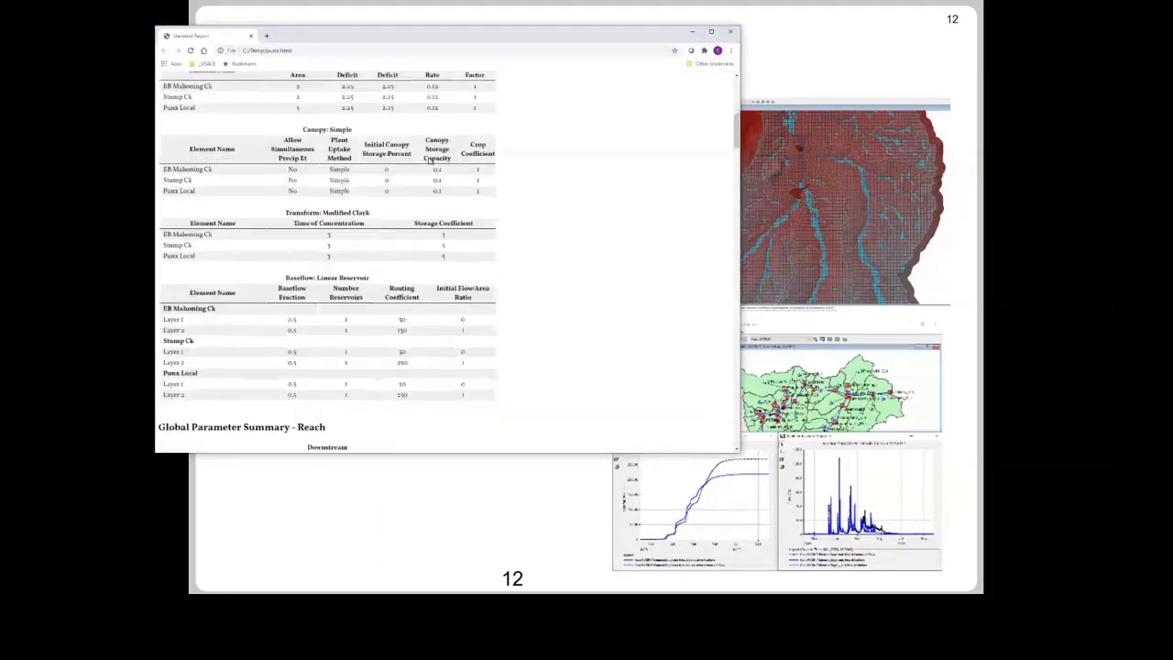
pyautogui.scroll(-4, 429, 160)
pyautogui.scroll(-3, 428, 160)
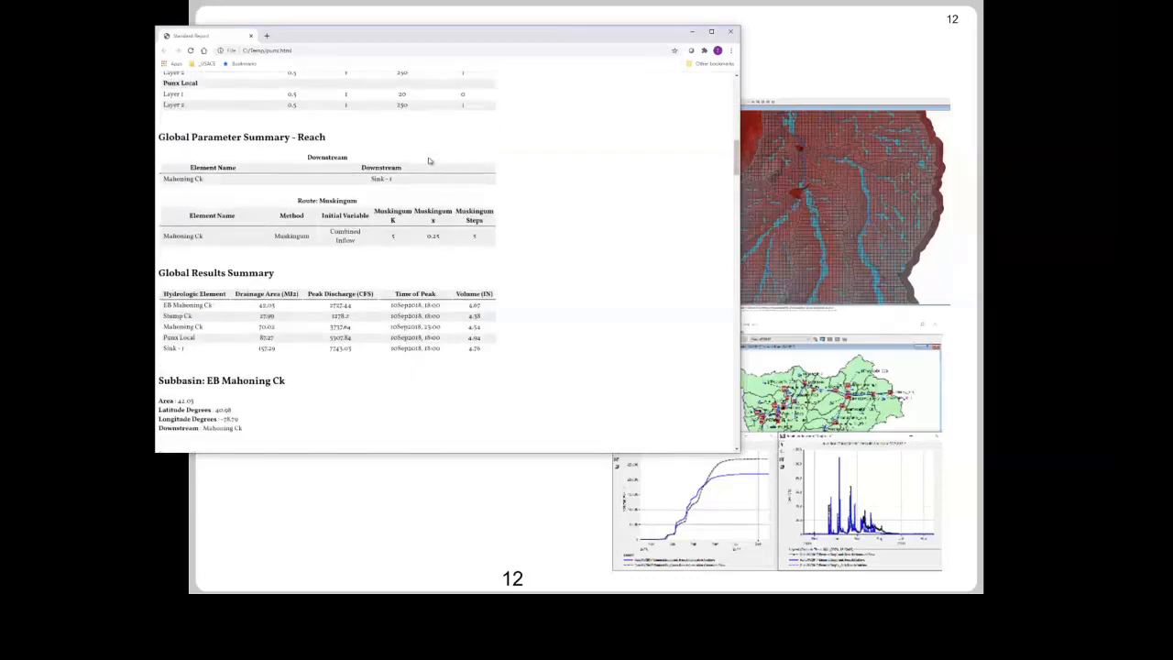
pyautogui.scroll(-6, 428, 161)
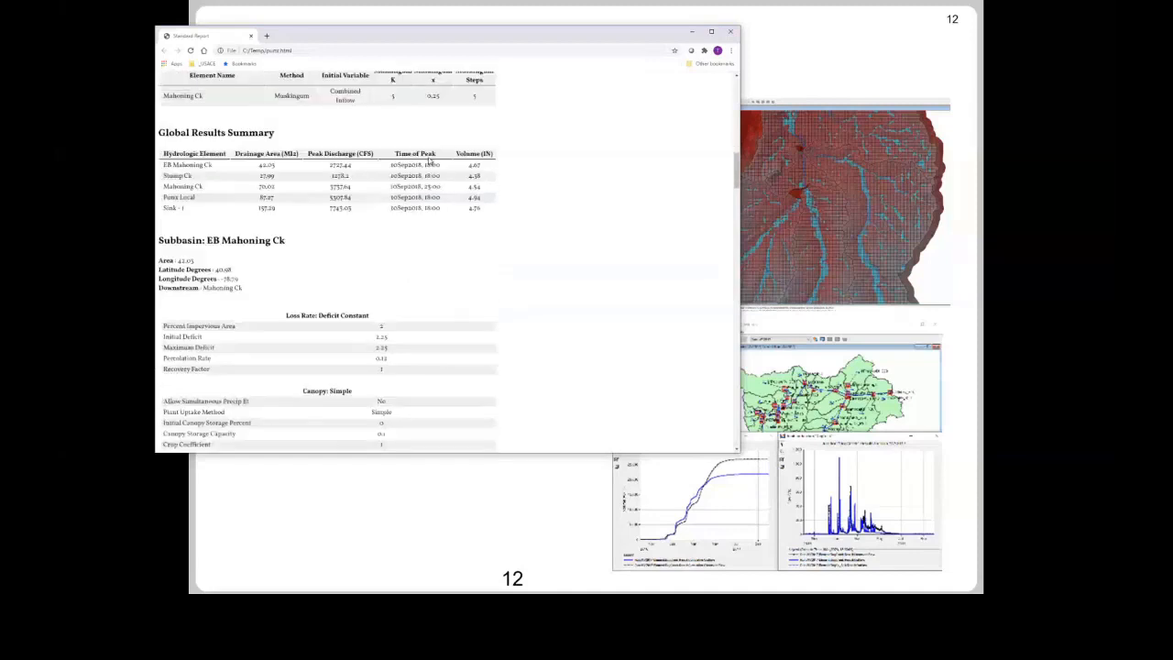
pyautogui.scroll(-2, 428, 160)
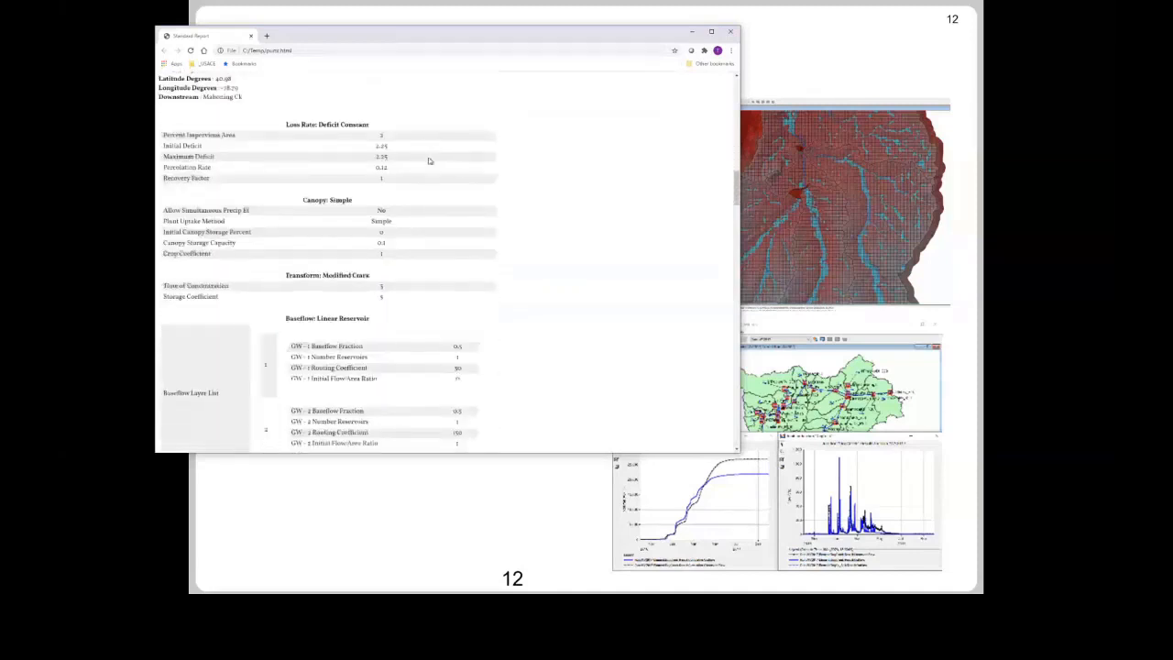
pyautogui.scroll(-6, 428, 161)
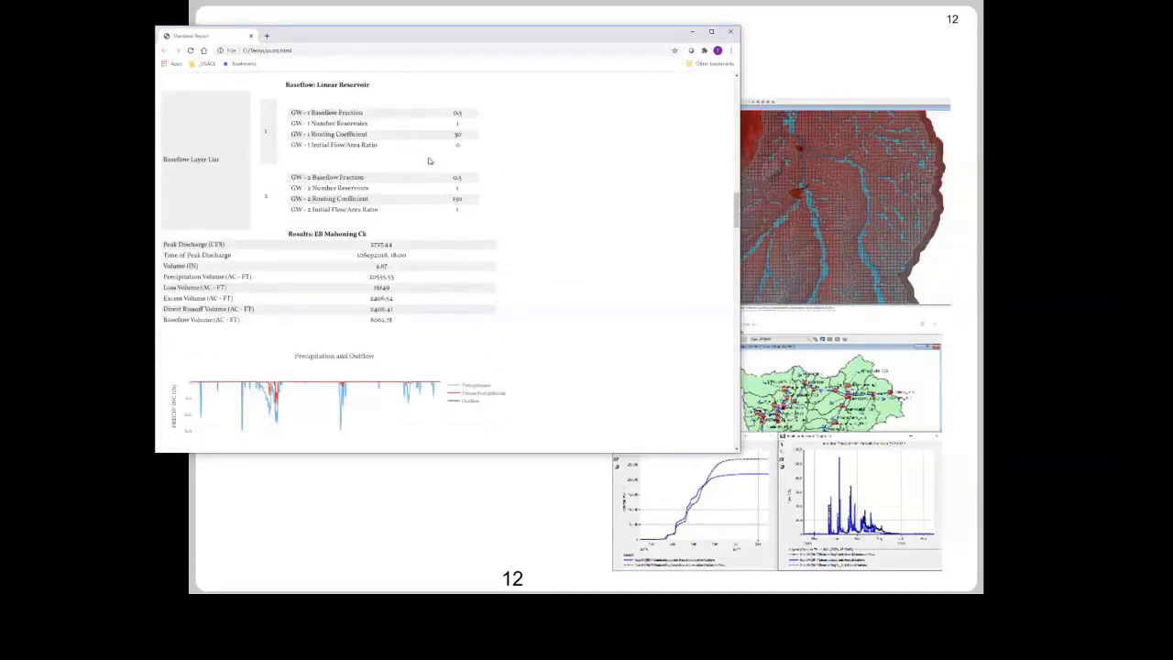
pyautogui.scroll(-4, 428, 160)
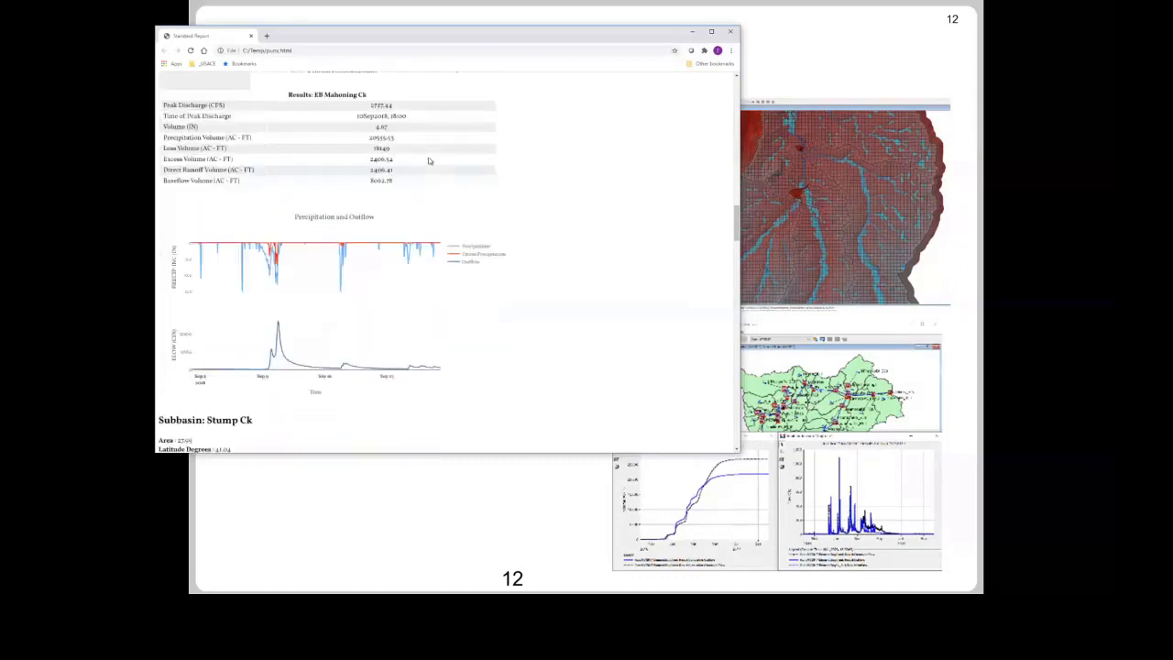
pyautogui.scroll(-1, 379, 296)
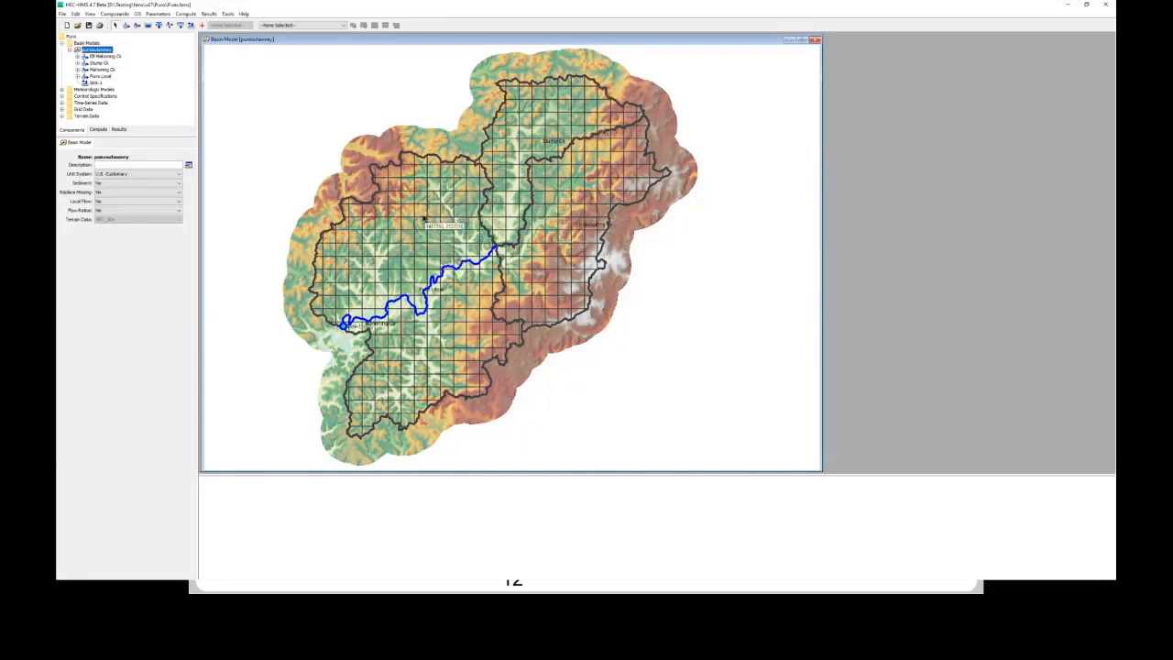
# Step: Review the discretization settings of the Punx Local subbasin in HEC-HMS 4.7, keeping the cell size of 1000
pyautogui.click(425, 219)
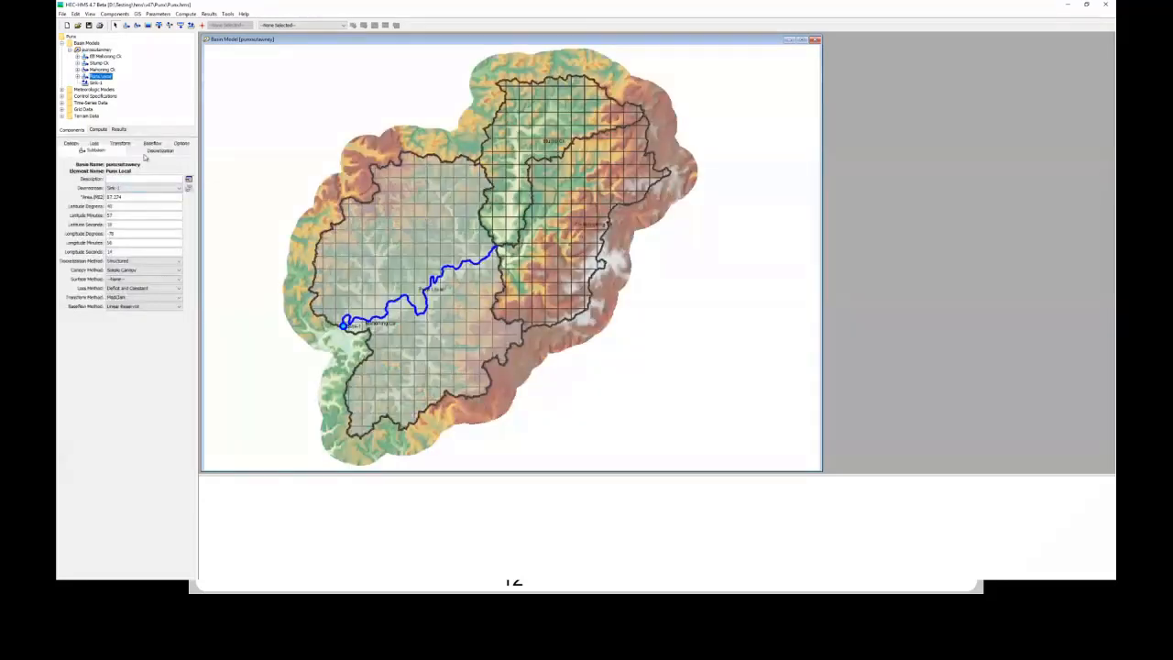
pyautogui.click(147, 151)
pyautogui.click(143, 197)
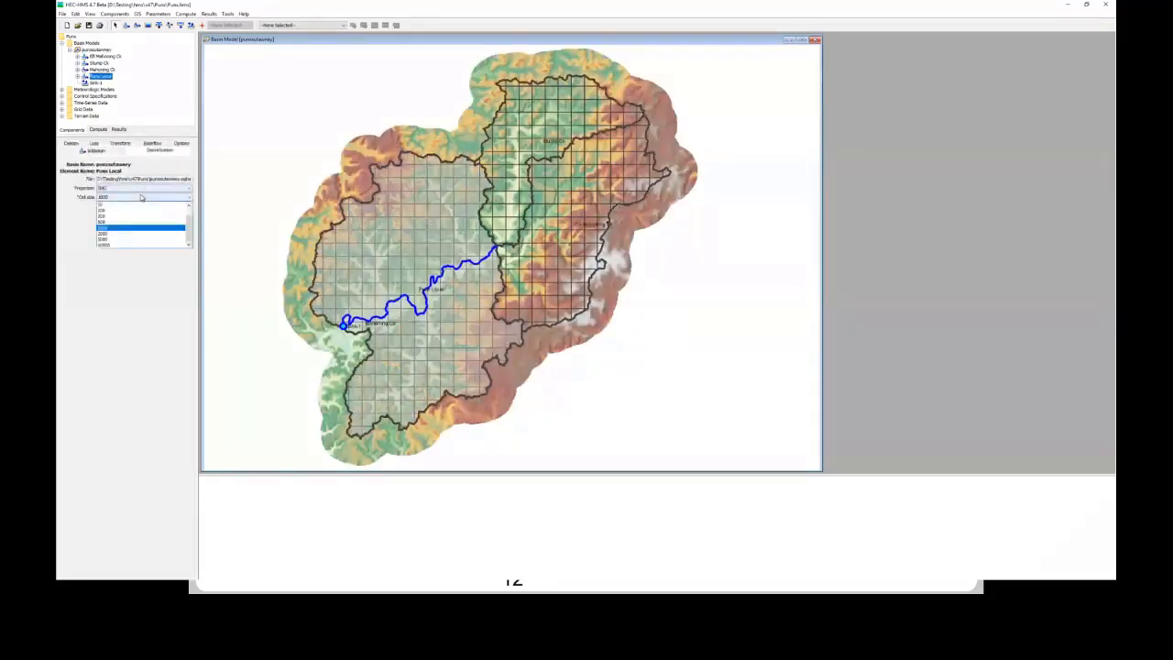
pyautogui.click(131, 229)
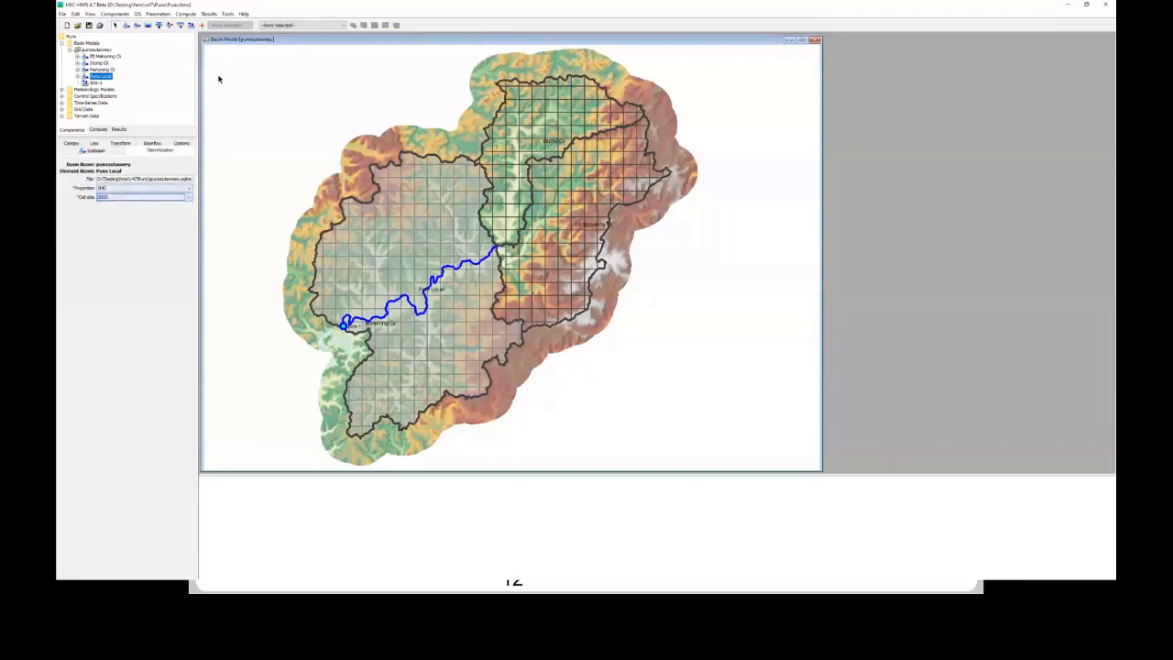
# Step: Compute the grid cells for the Punx Local subbasin
pyautogui.click(139, 14)
pyautogui.moveTo(160, 171)
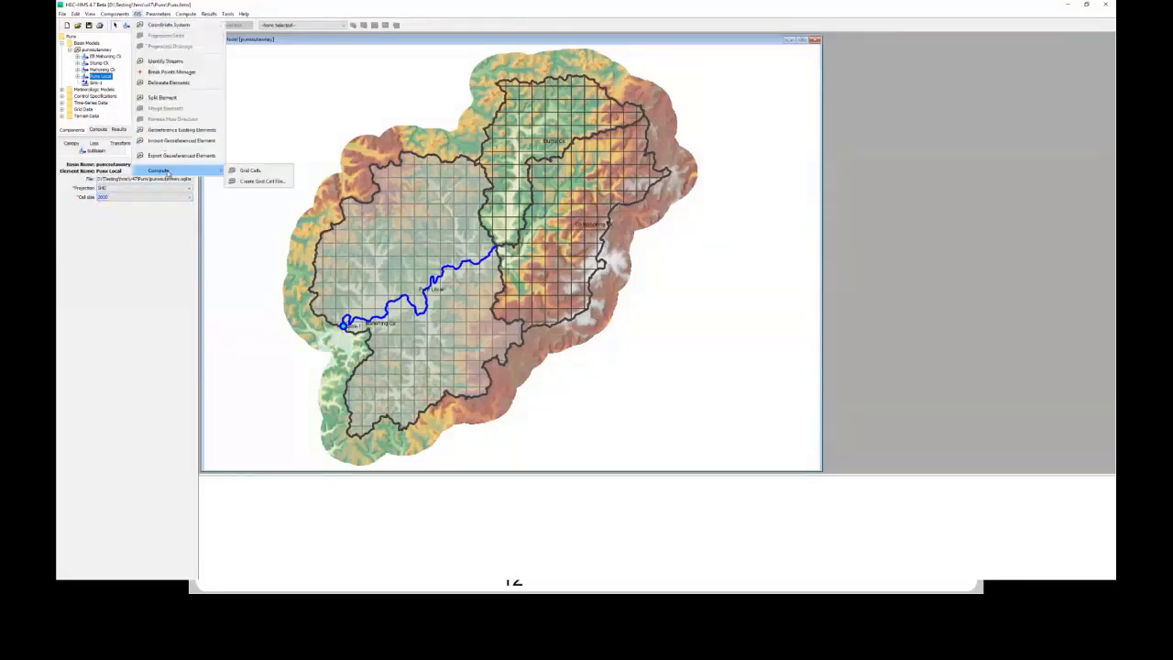
pyautogui.click(248, 171)
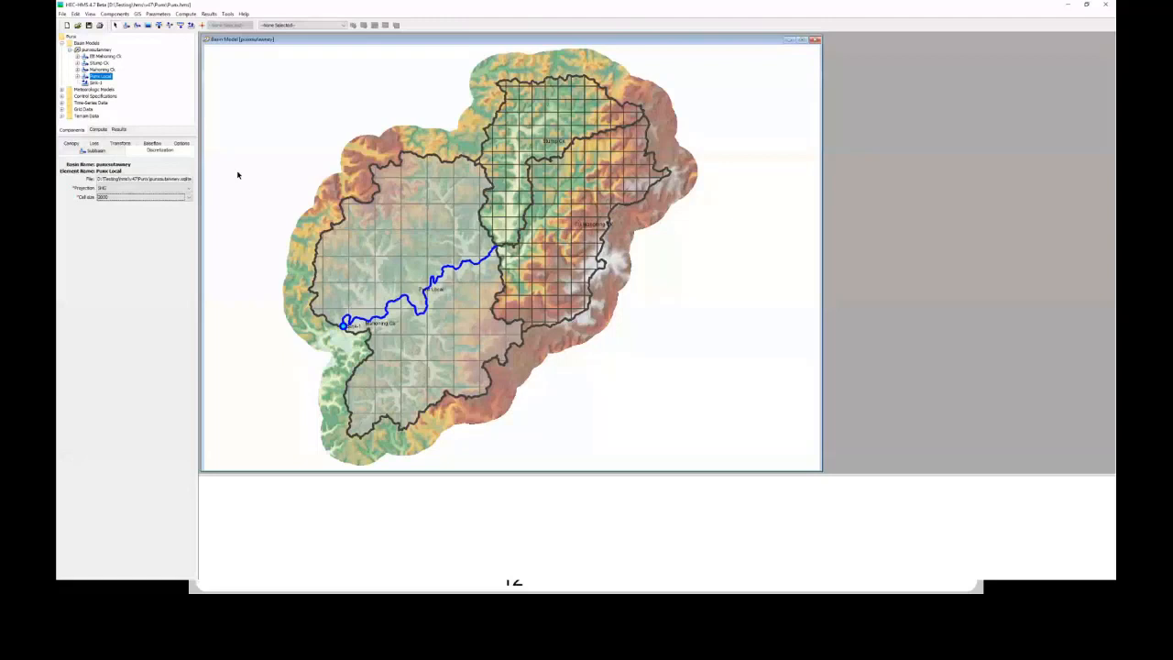
# Step: Review the subbasin statistics for only the EB Mahoning Ck subbasin and close the table
pyautogui.click(543, 114)
pyautogui.click(566, 189)
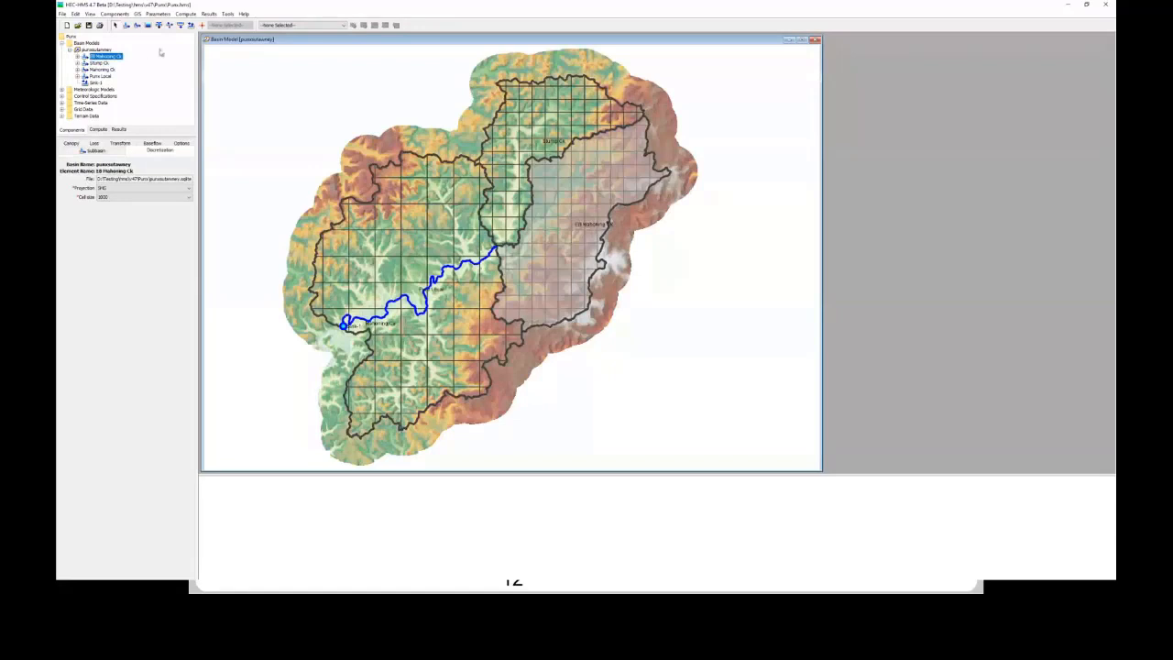
pyautogui.click(158, 14)
pyautogui.moveTo(163, 36)
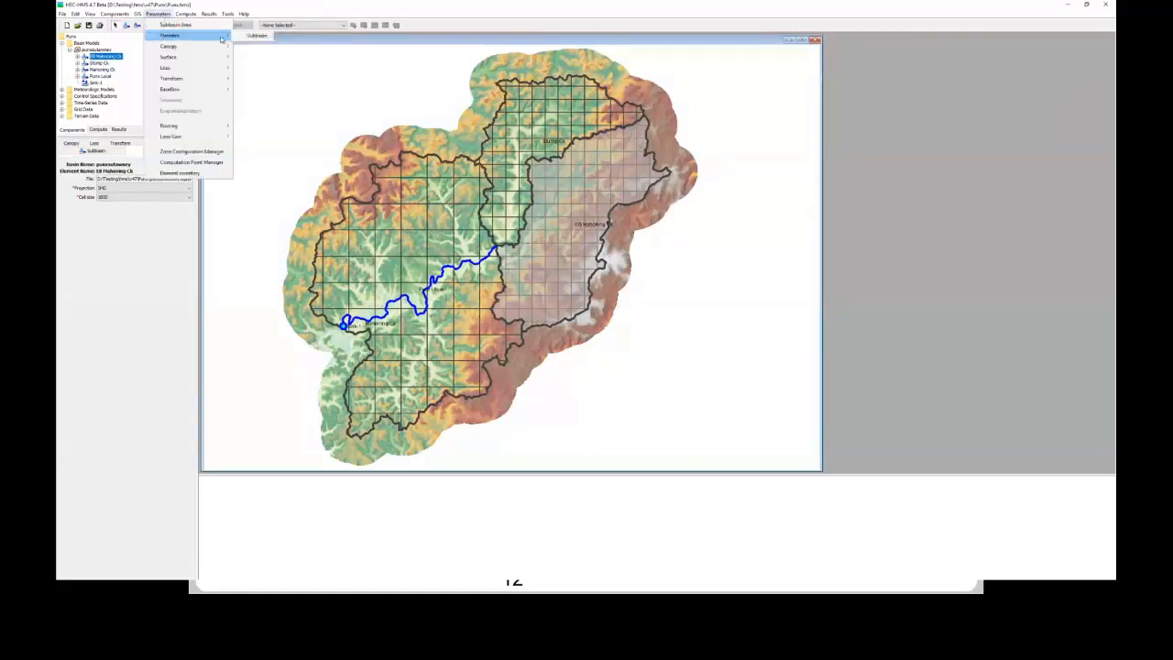
pyautogui.click(258, 36)
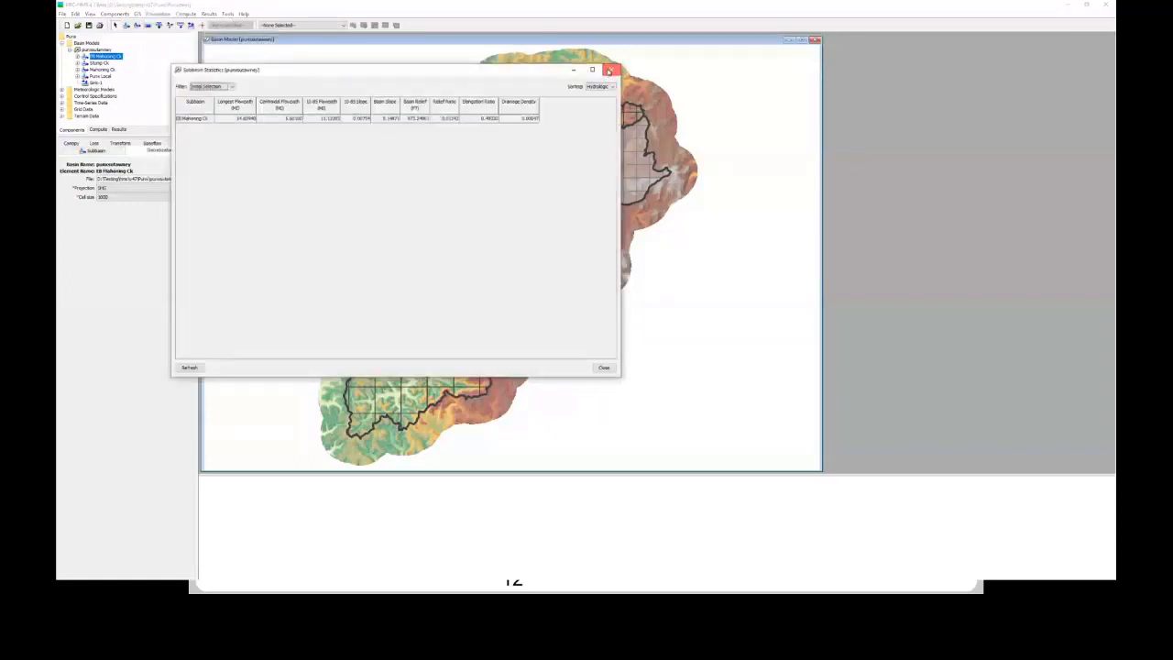
pyautogui.click(608, 71)
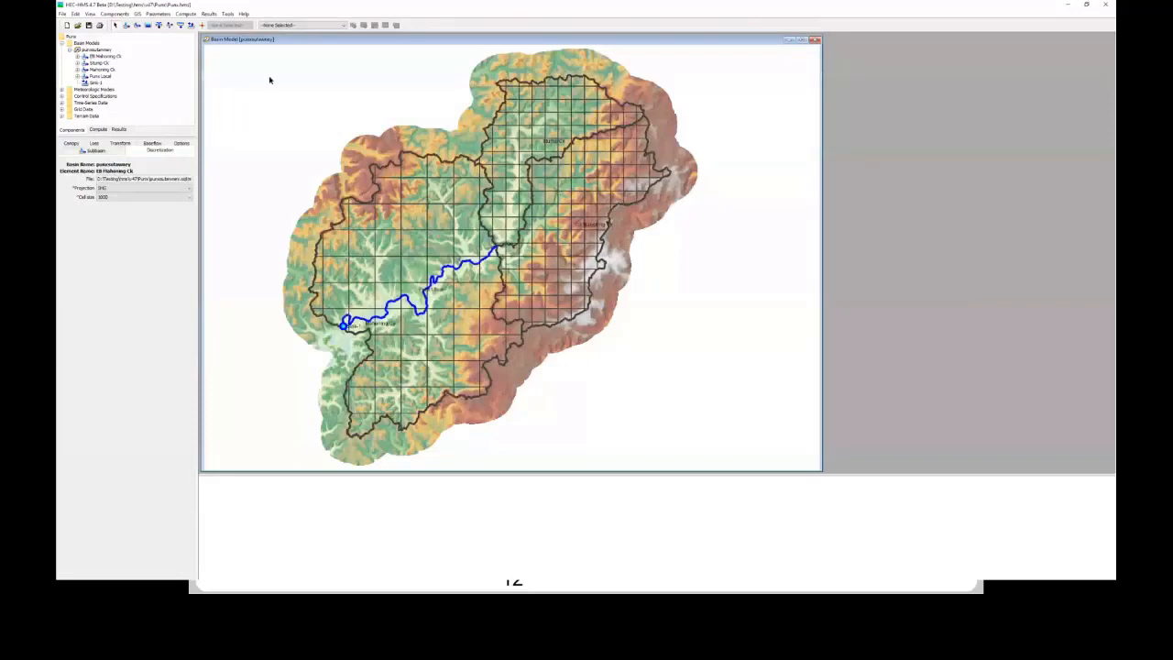
# Step: Review the unfiltered subbasin statistics for the whole punxsutawney basin model and close the table
pyautogui.click(227, 14)
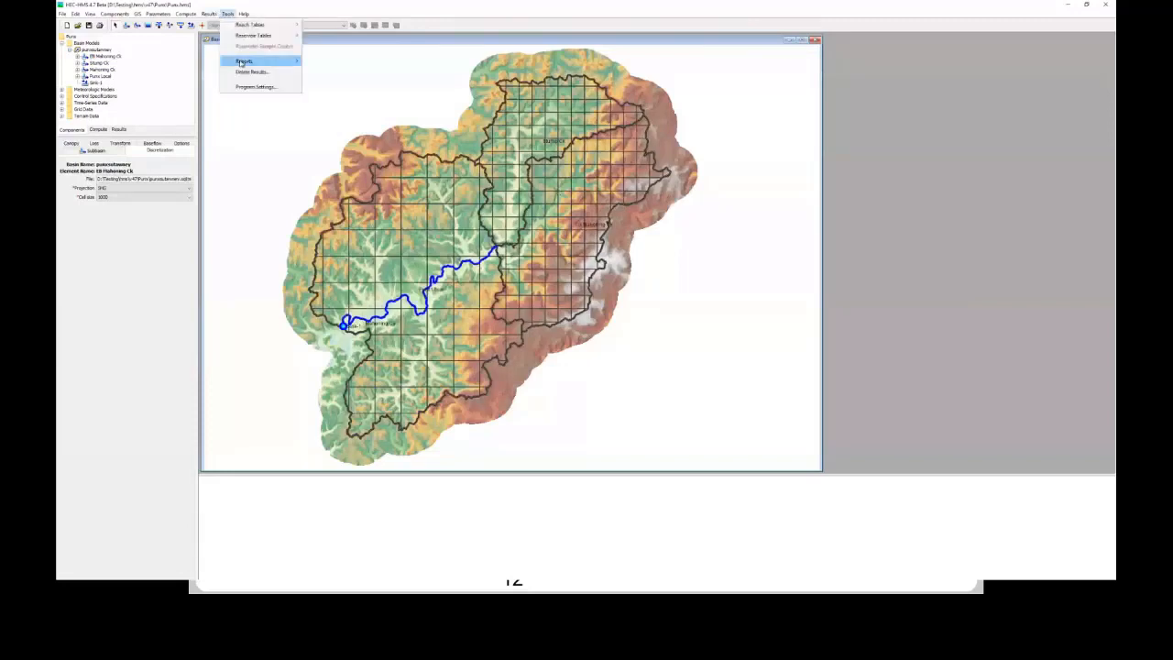
pyautogui.moveTo(249, 63)
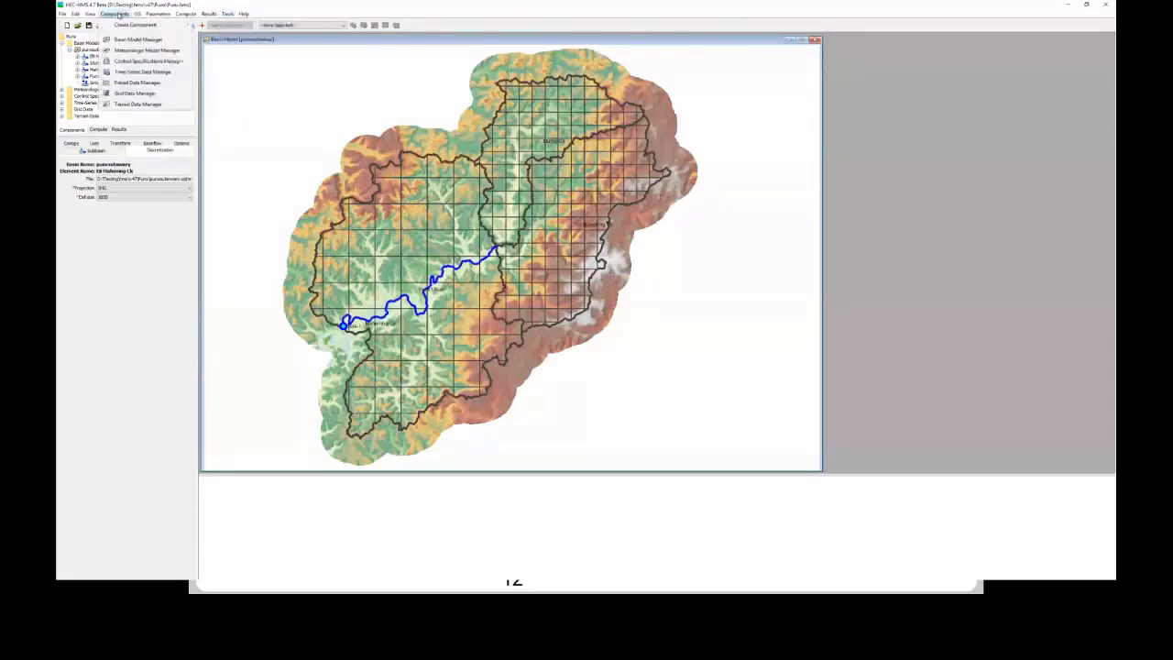
pyautogui.moveTo(158, 14)
pyautogui.moveTo(171, 39)
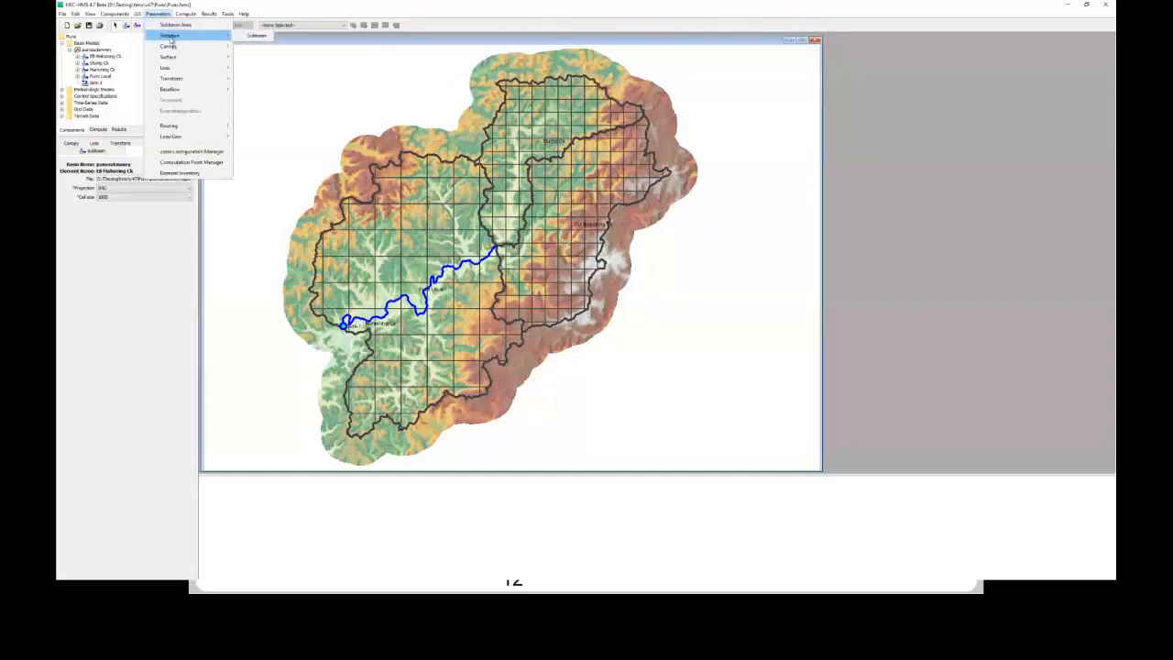
pyautogui.click(256, 36)
pyautogui.moveTo(314, 71); pyautogui.dragTo(478, 97)
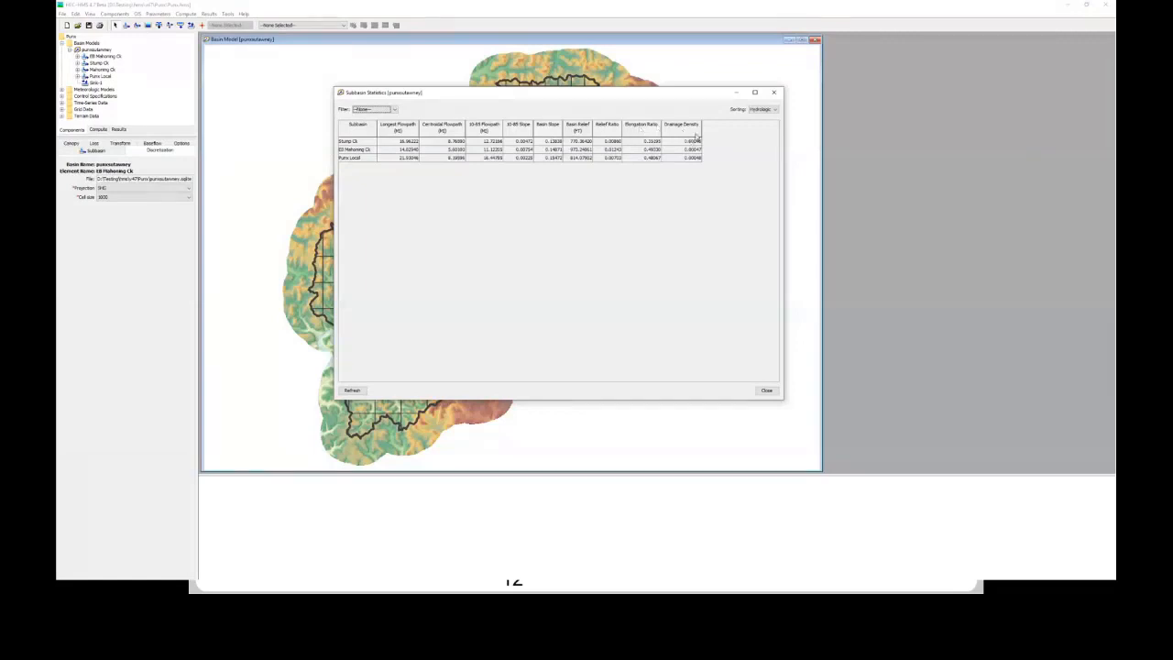
pyautogui.click(774, 92)
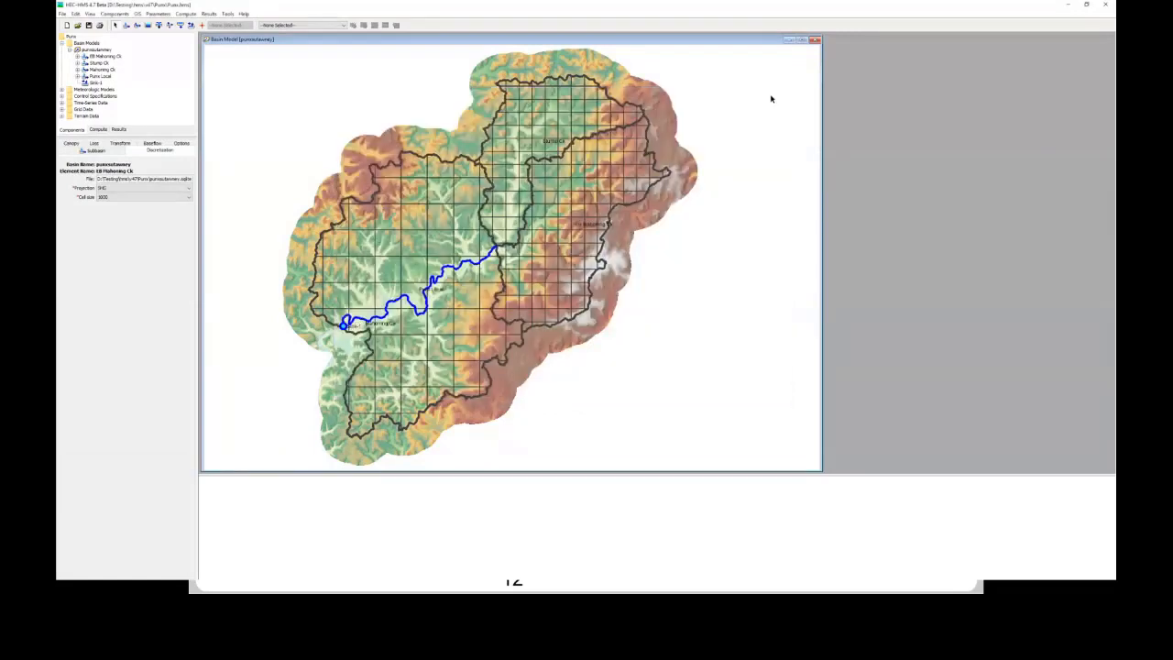
# Step: Review the Deficit and Constant loss parameters of all subbasins in the punxsutawney basin model
pyautogui.click(96, 50)
pyautogui.click(157, 14)
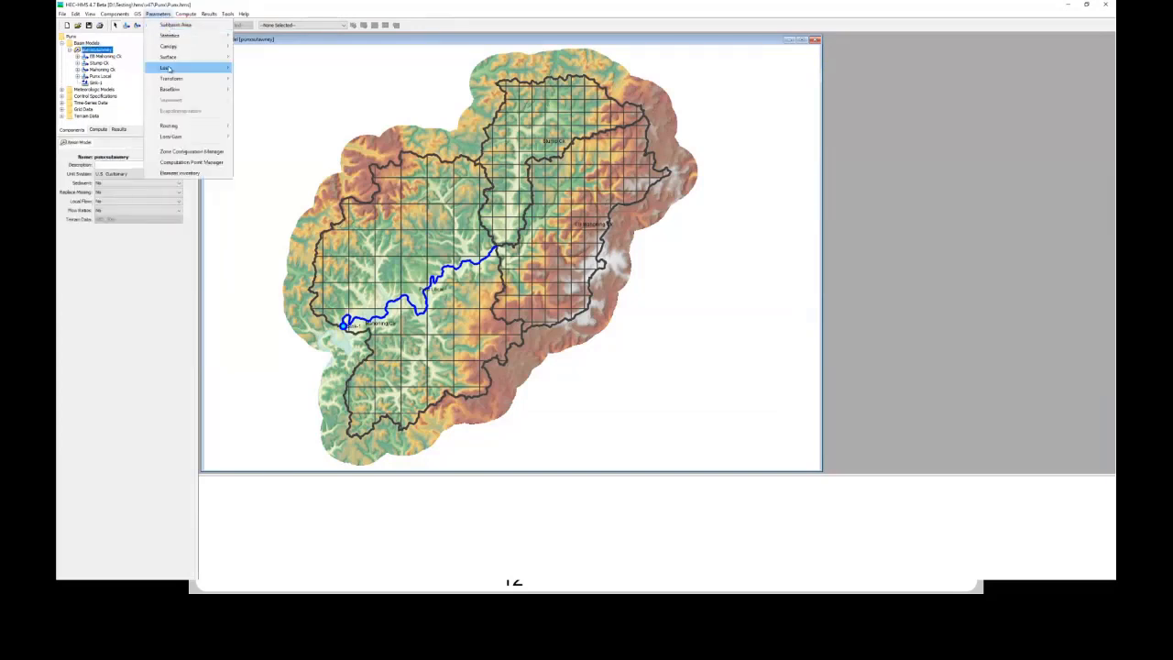
pyautogui.moveTo(183, 68)
pyautogui.click(280, 70)
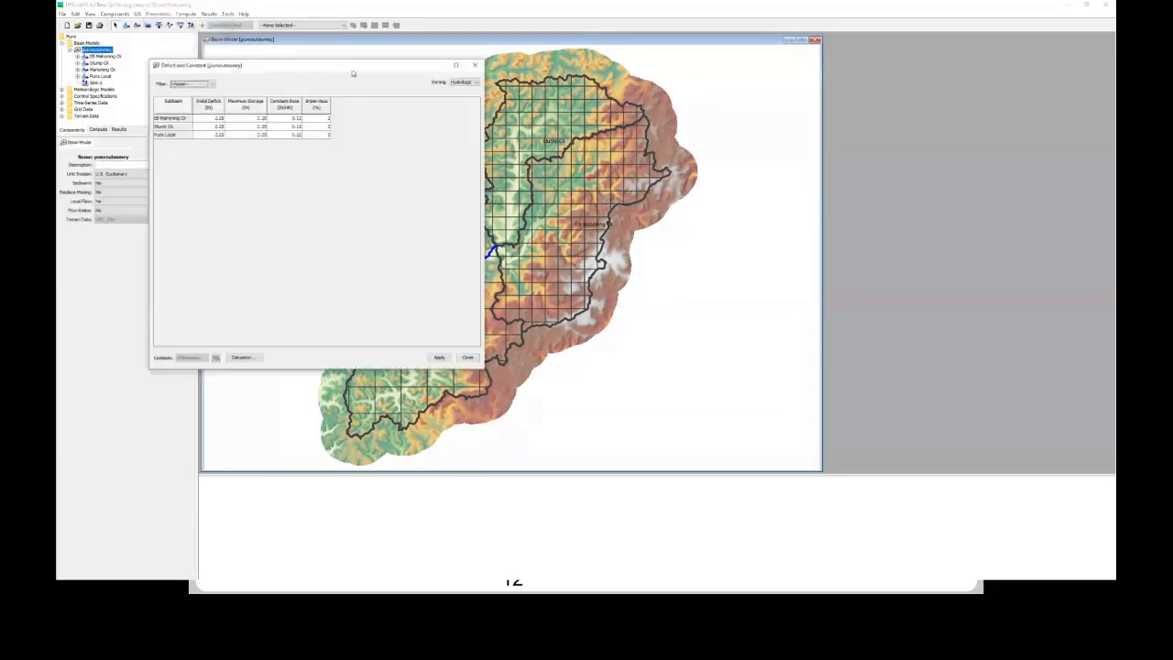
pyautogui.moveTo(354, 71); pyautogui.dragTo(567, 96)
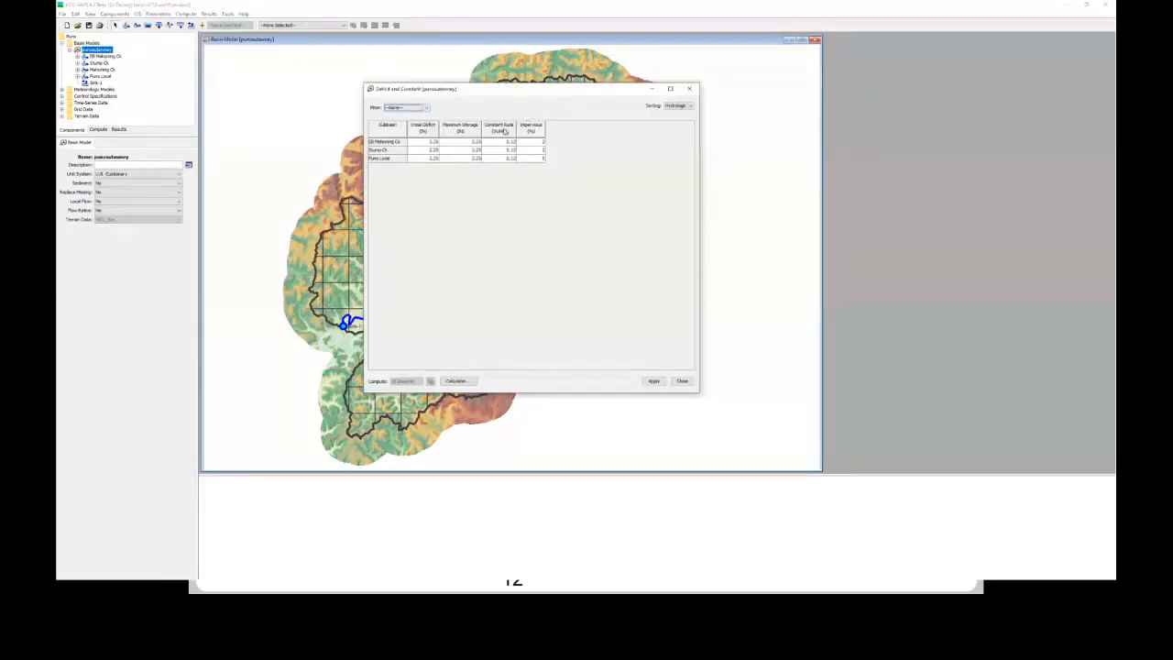
# Step: Look through the grid, statistics and field variables in the Expression Calculator for Initial Deficit, and close the calculator and loss table
pyautogui.click(461, 381)
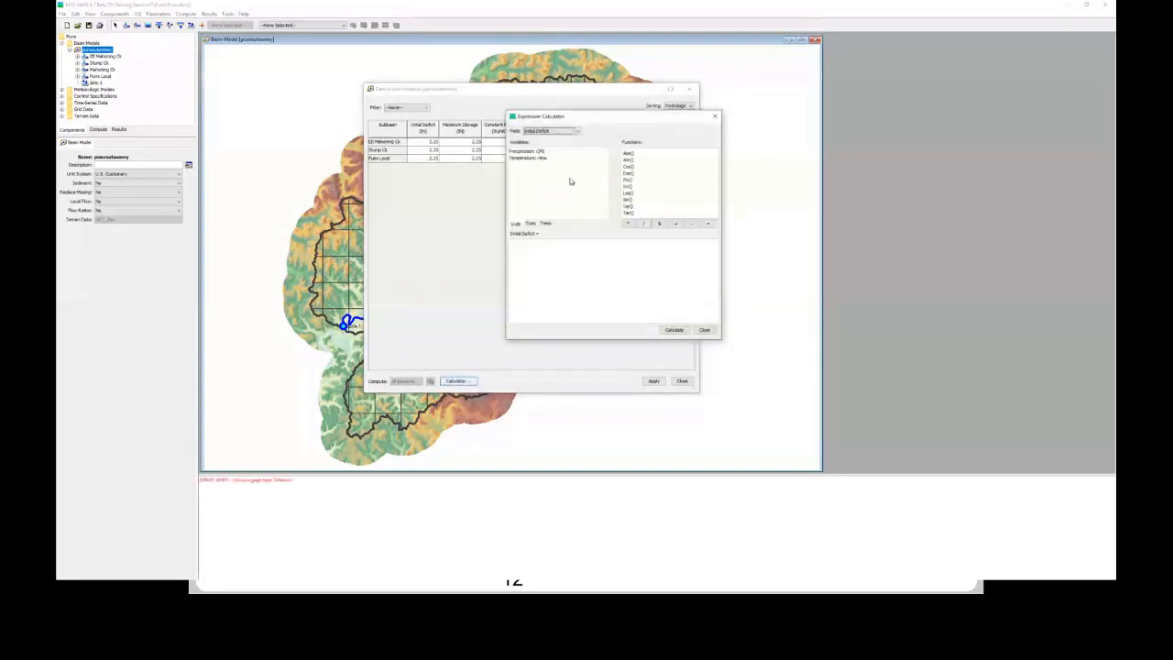
pyautogui.click(532, 224)
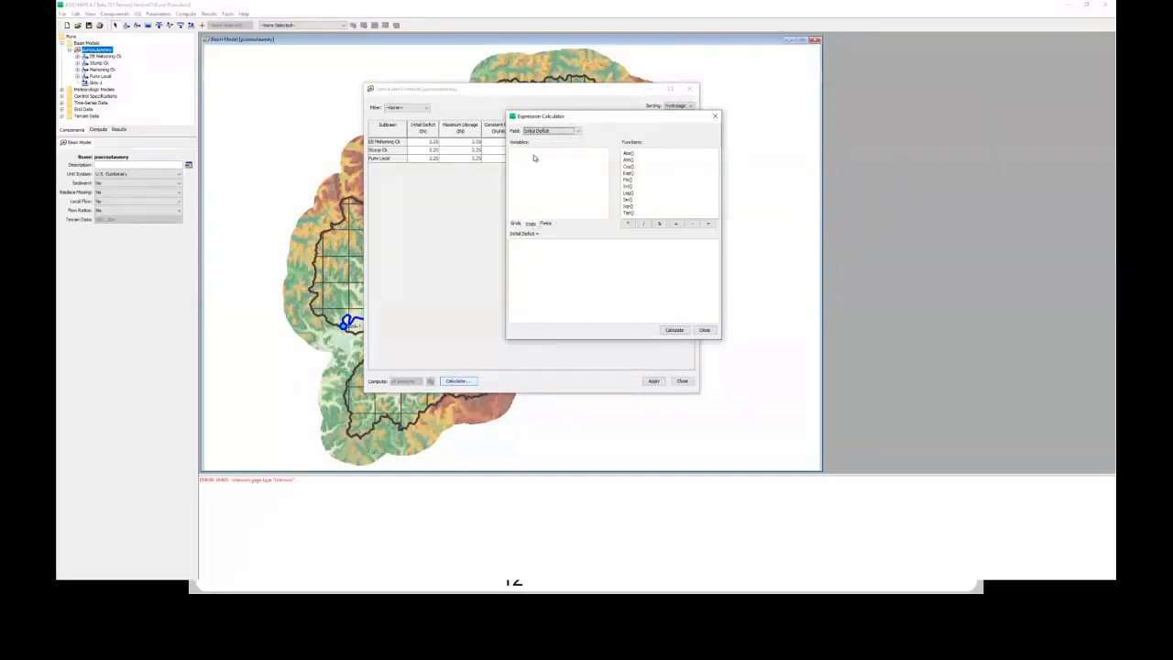
pyautogui.click(545, 224)
pyautogui.click(516, 223)
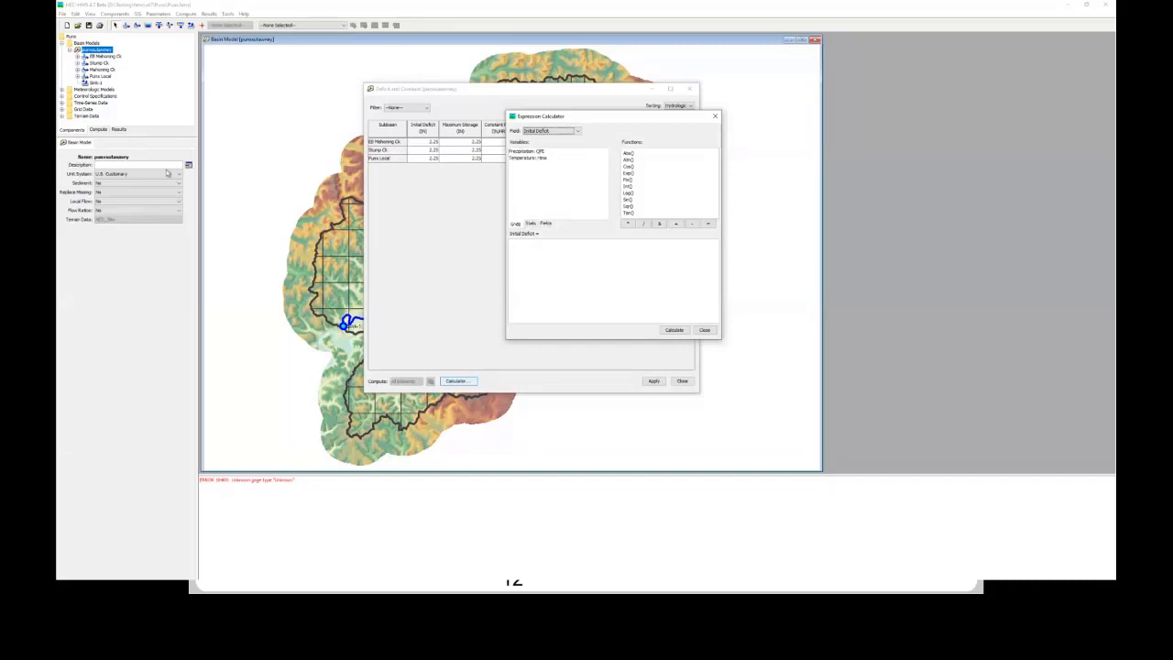
pyautogui.click(715, 117)
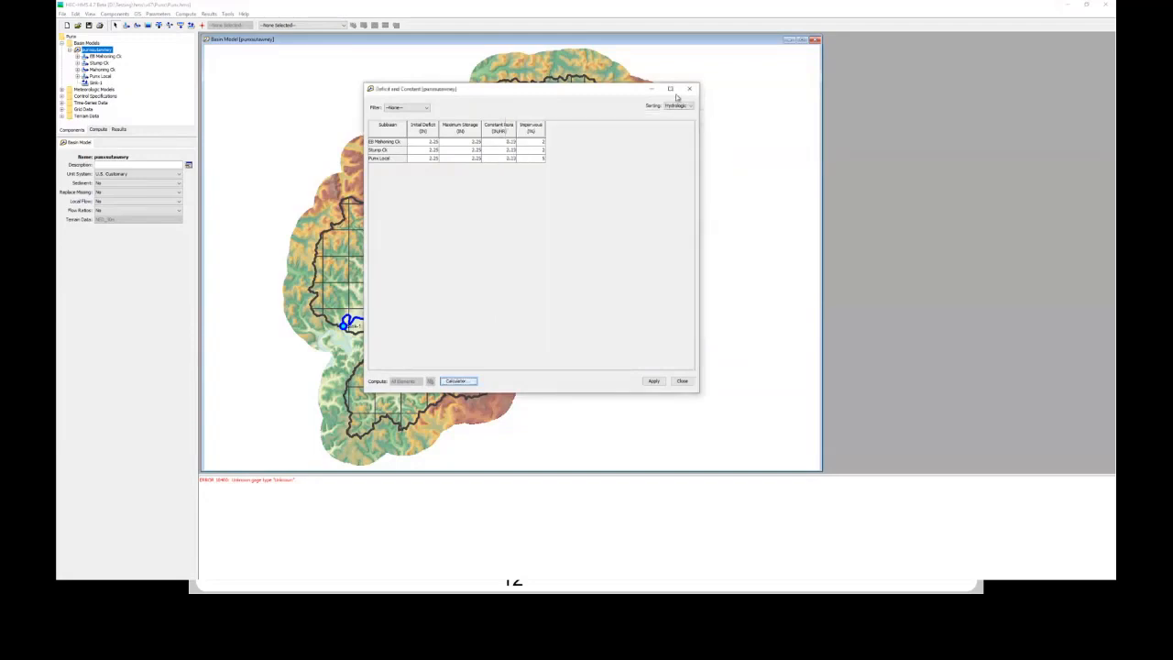
pyautogui.click(685, 89)
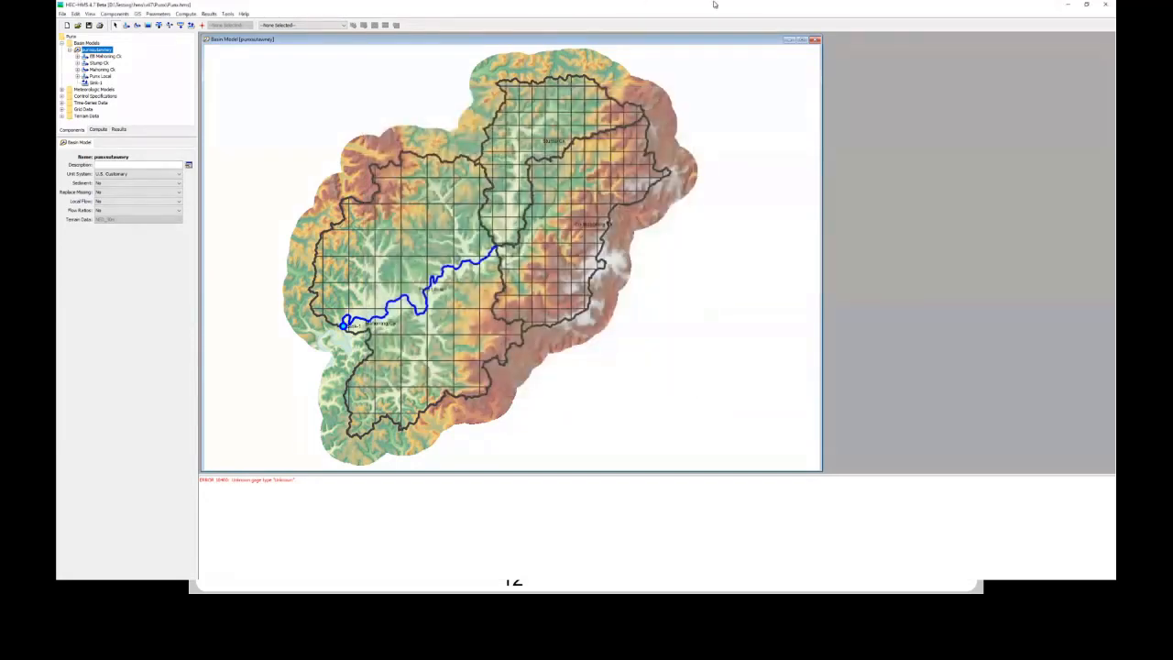